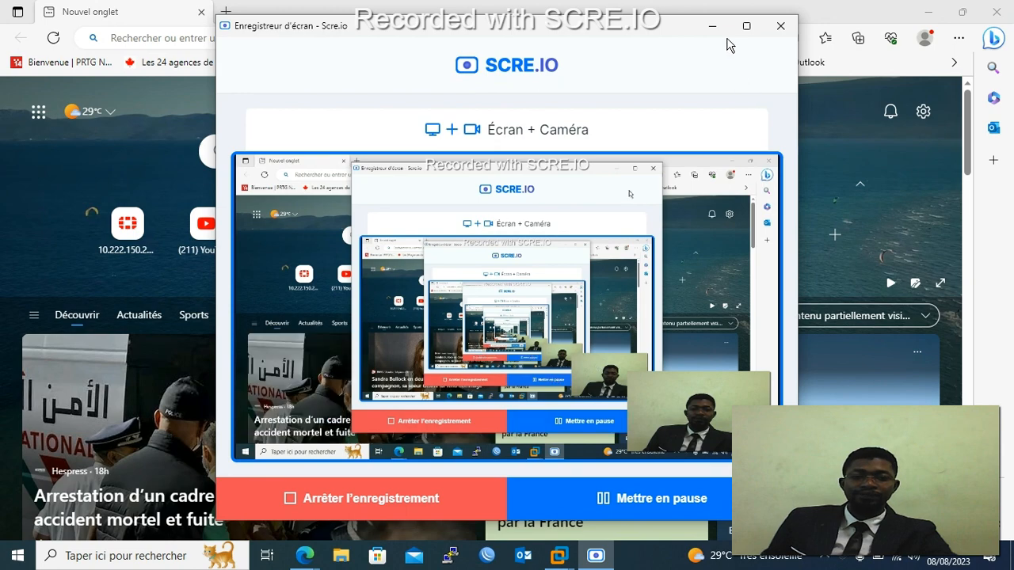
Minimize the recorder and Edge, then bring up the SERVER-LAB2019 VM in VMware Workstation.
{"action": "left_click", "coordinate": [724, 32]}
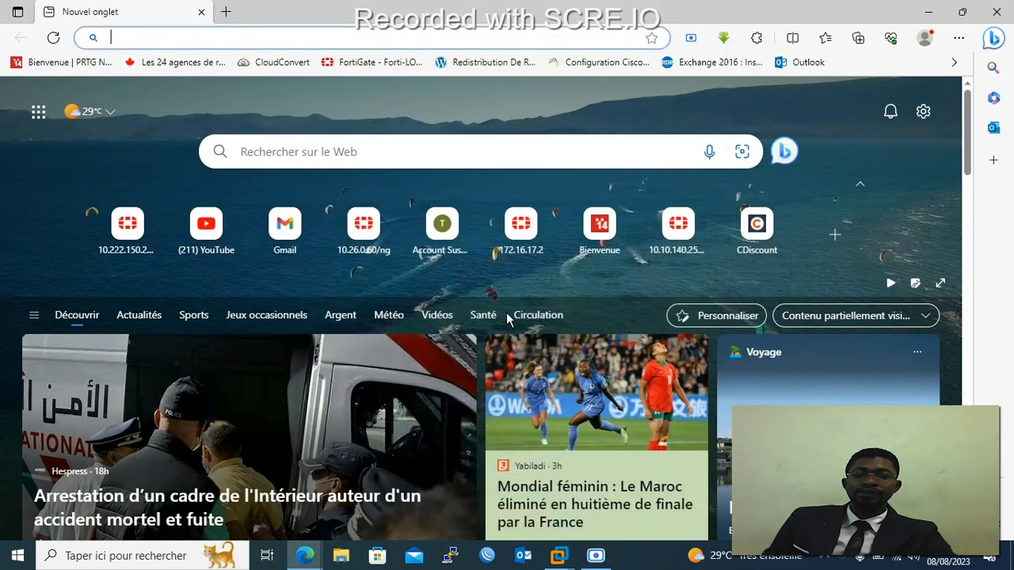
{"action": "left_click", "coordinate": [928, 12]}
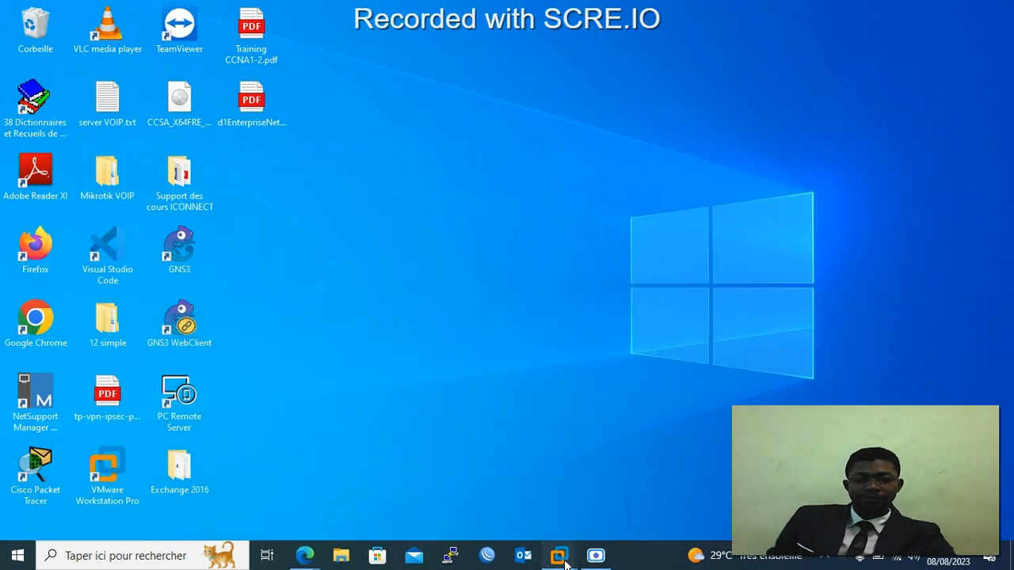
{"action": "mouse_move", "coordinate": [564, 556]}
{"action": "mouse_move", "coordinate": [708, 471]}
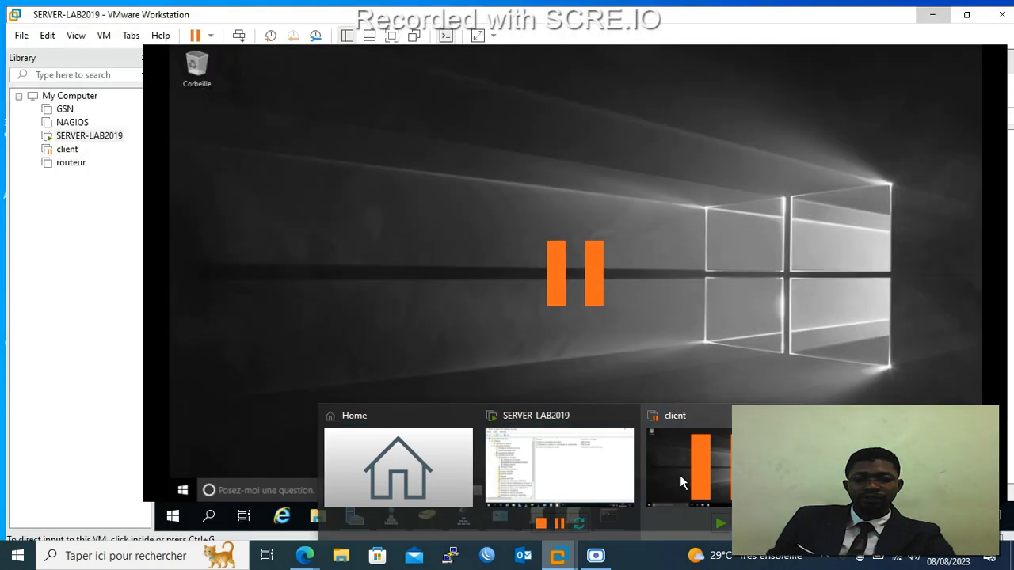
{"action": "left_click", "coordinate": [573, 475]}
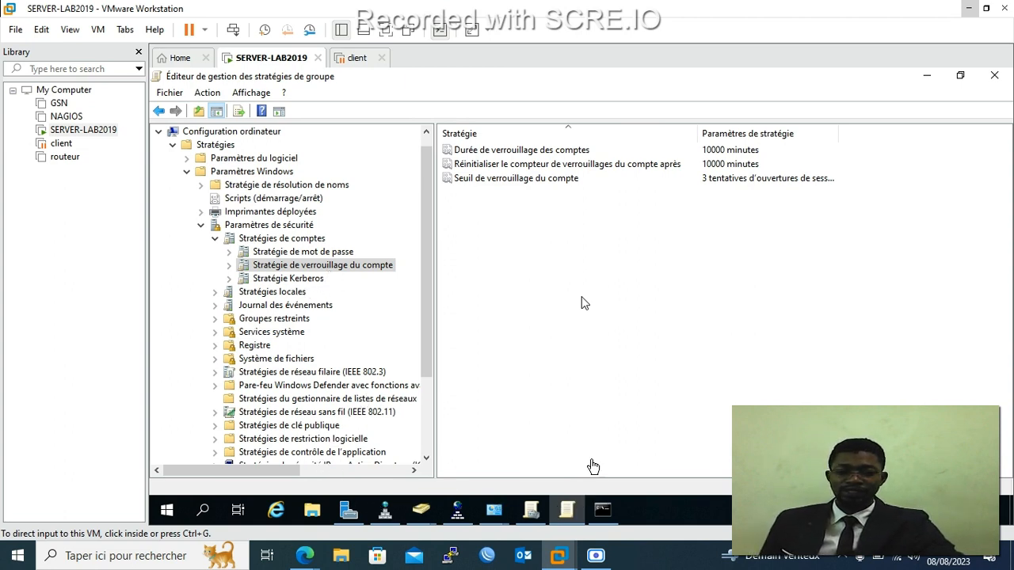
{"action": "left_click", "coordinate": [558, 369]}
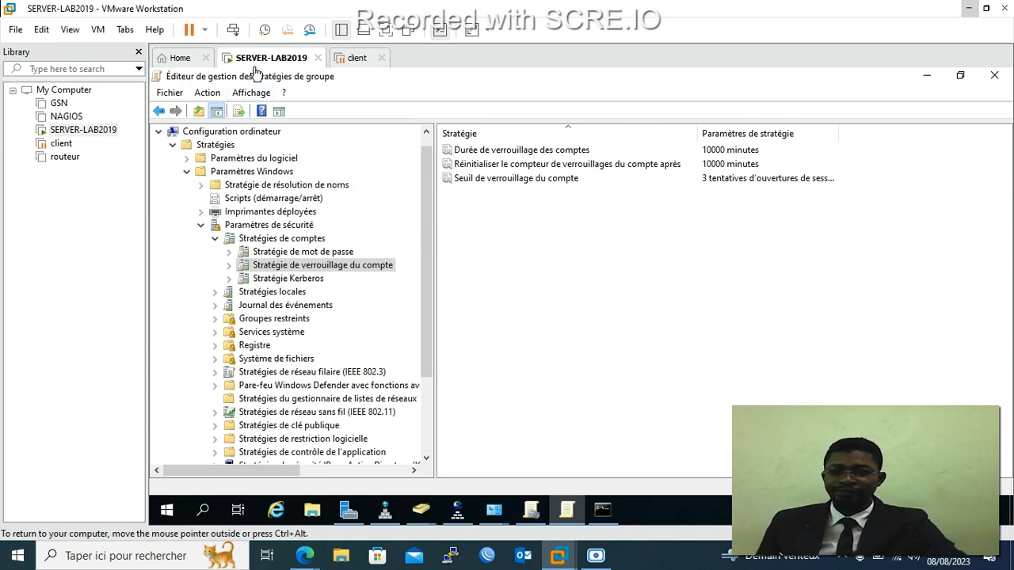
Close the Group Policy editor, maximize Active Directory Users and Computers, and show the Users container.
{"action": "left_click", "coordinate": [994, 76]}
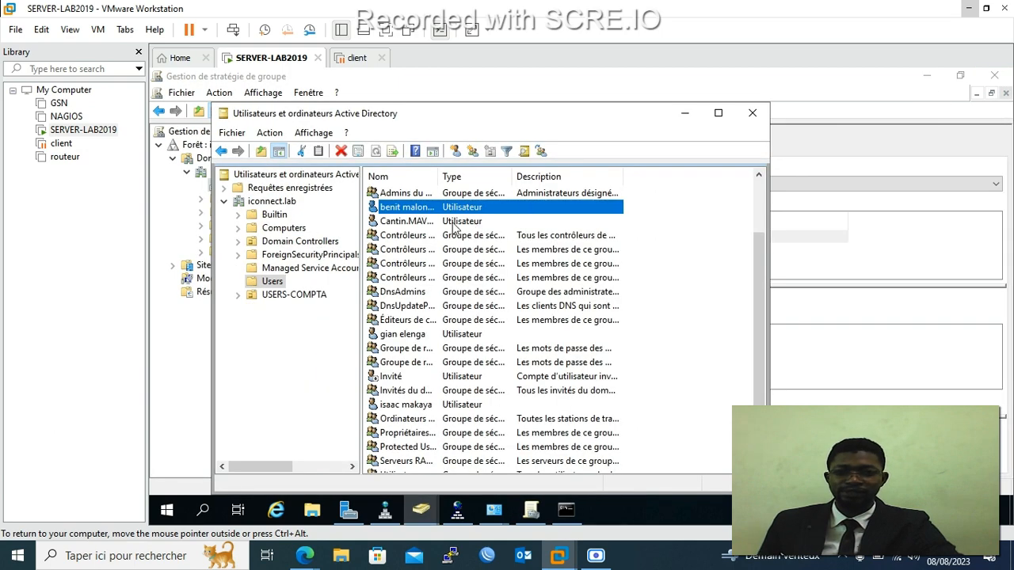
{"action": "left_click", "coordinate": [718, 113]}
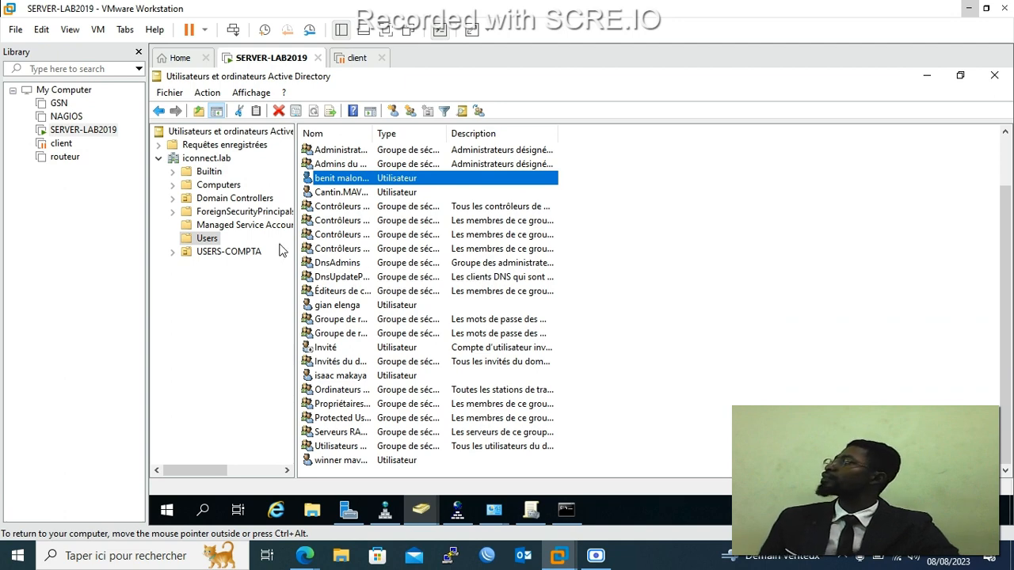
{"action": "left_click", "coordinate": [215, 255]}
{"action": "left_click", "coordinate": [203, 239]}
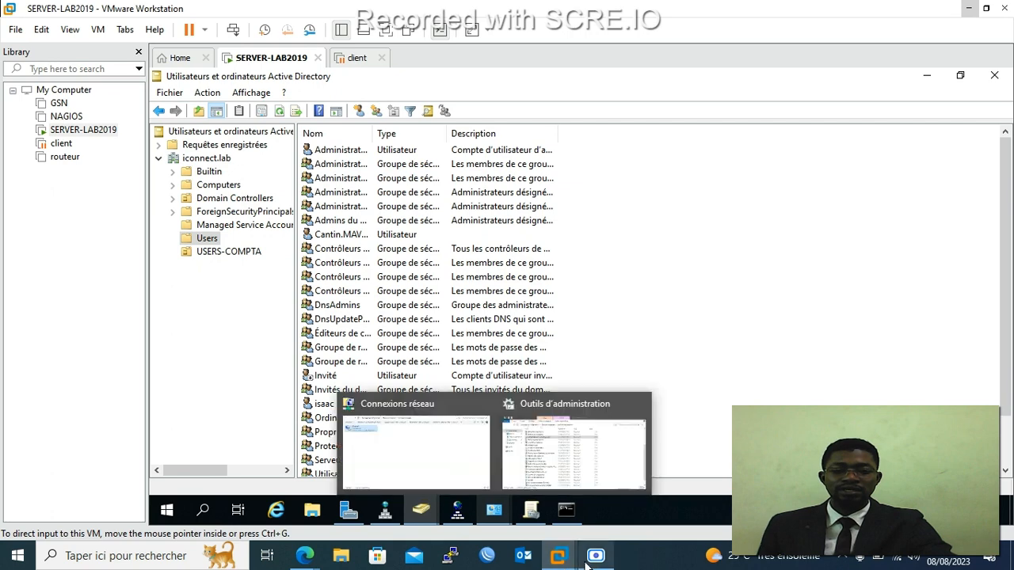
{"action": "mouse_move", "coordinate": [587, 563]}
{"action": "left_click", "coordinate": [598, 507]}
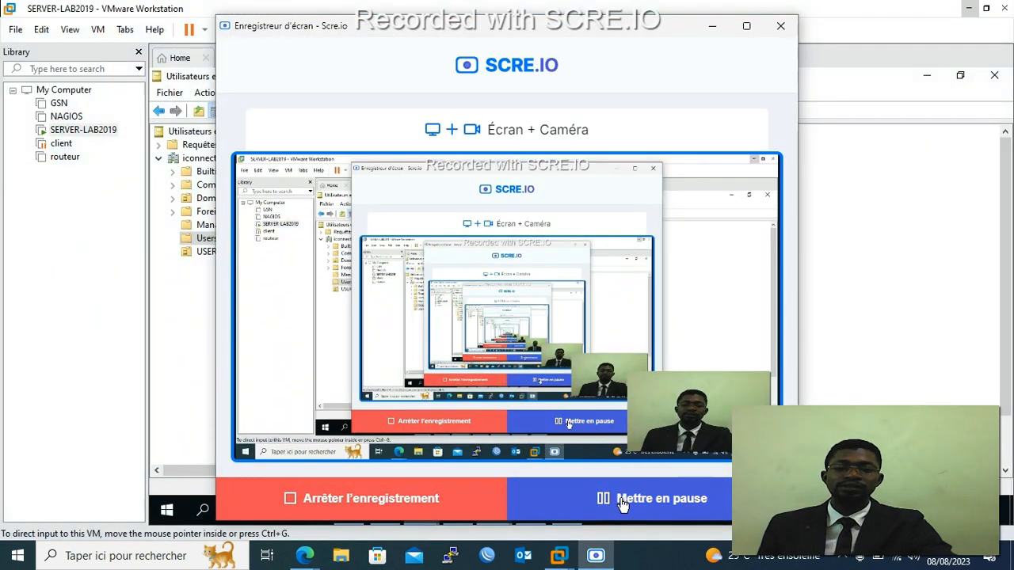
{"action": "left_click", "coordinate": [712, 25]}
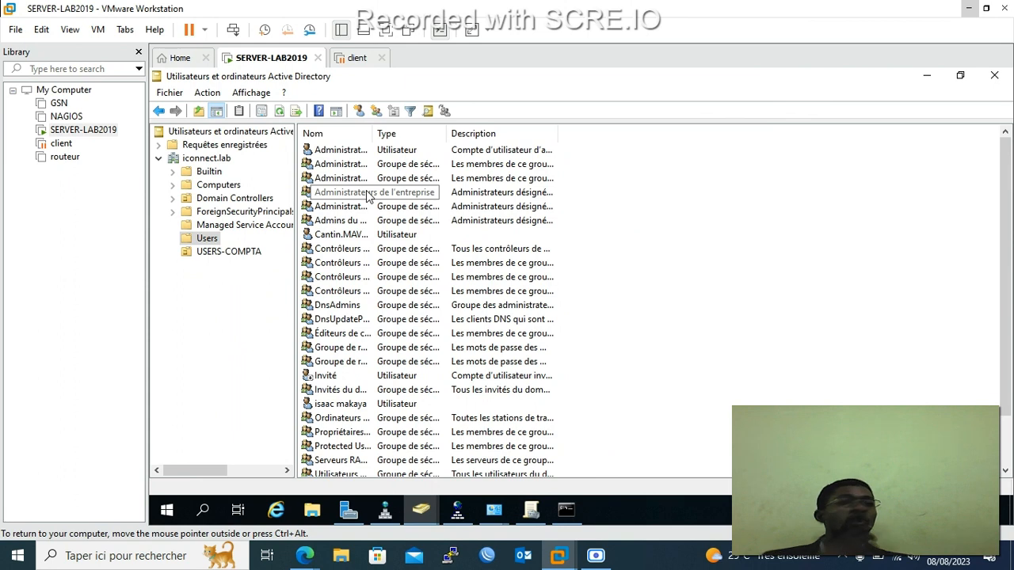
Create a new group named Master-RT in the iconnect.lab Users container.
{"action": "left_click", "coordinate": [379, 111]}
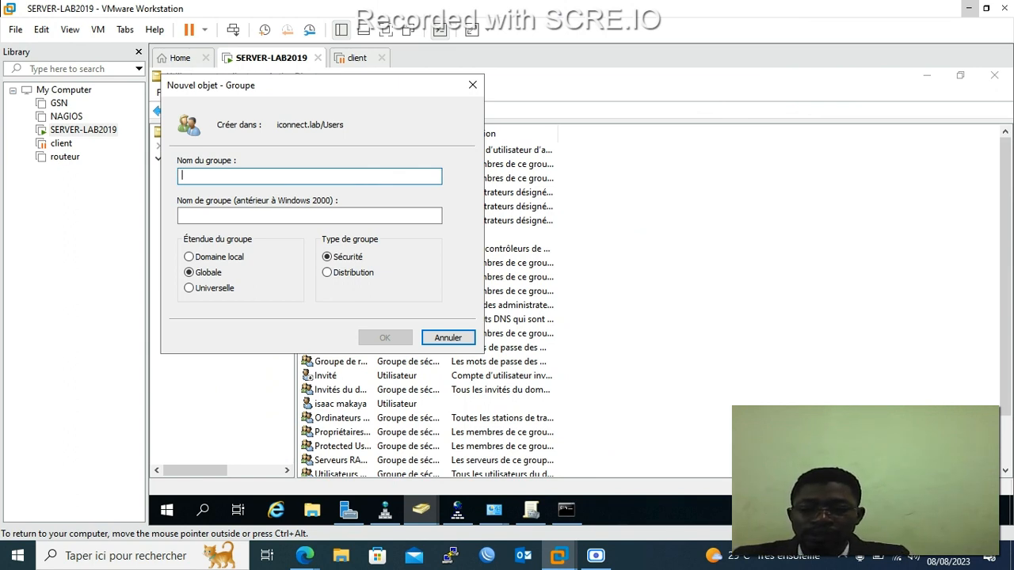
{"action": "type", "text": "dep"}
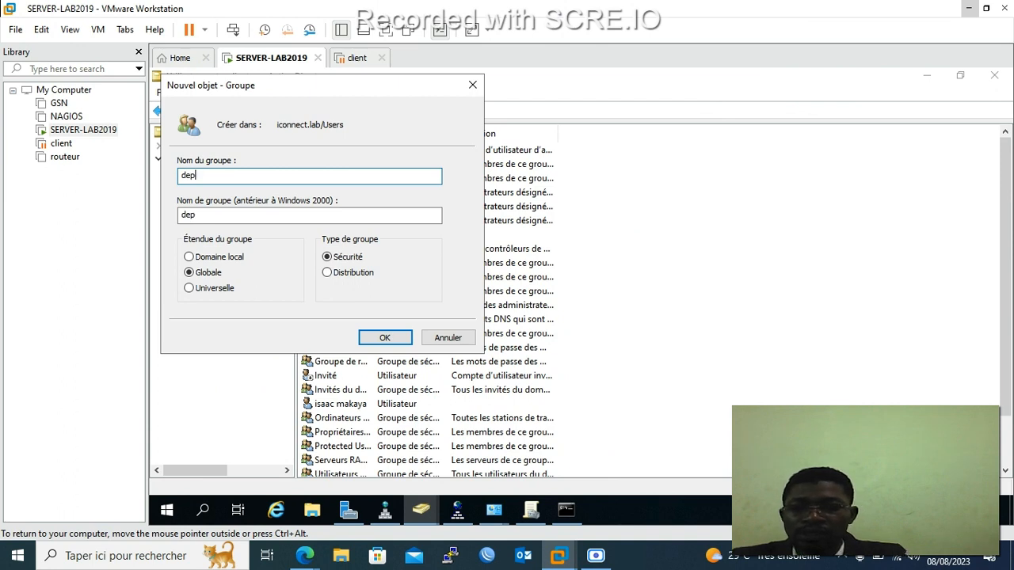
{"action": "key", "text": "BackSpace"}
{"action": "key", "text": "BackSpace"}
{"action": "key", "text": "BackSpace"}
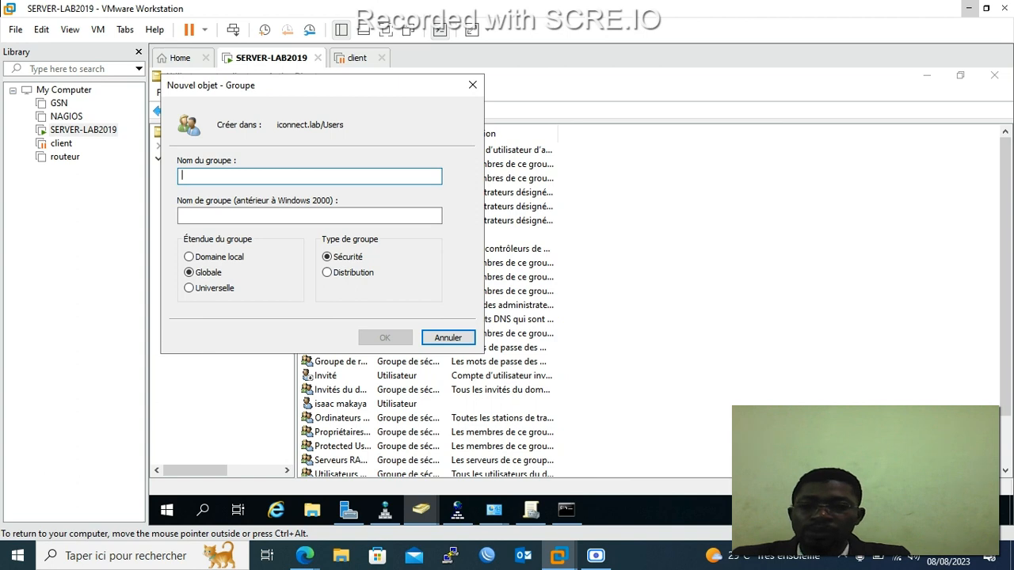
{"action": "type", "text": "Master"}
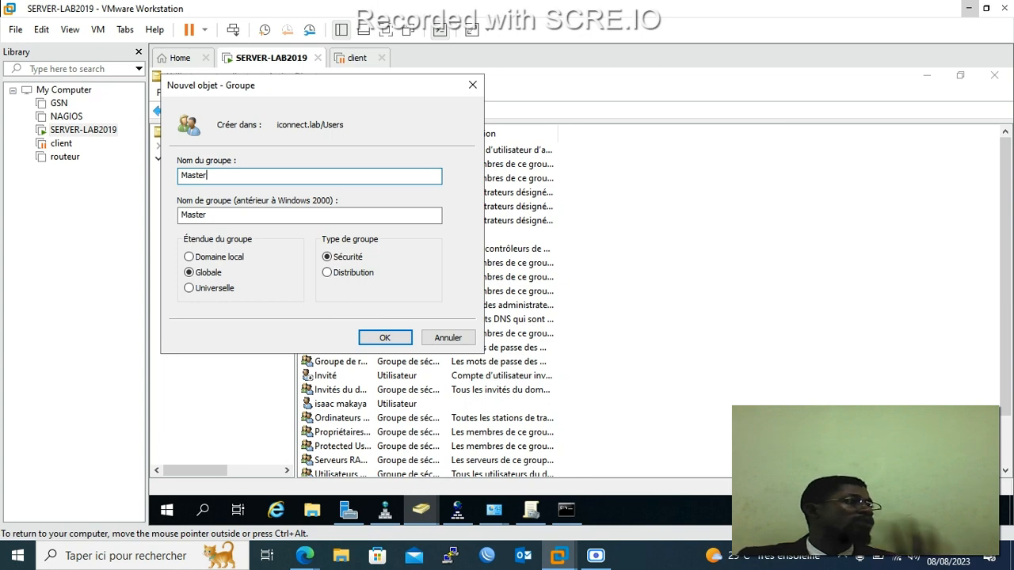
{"action": "type", "text": "-"}
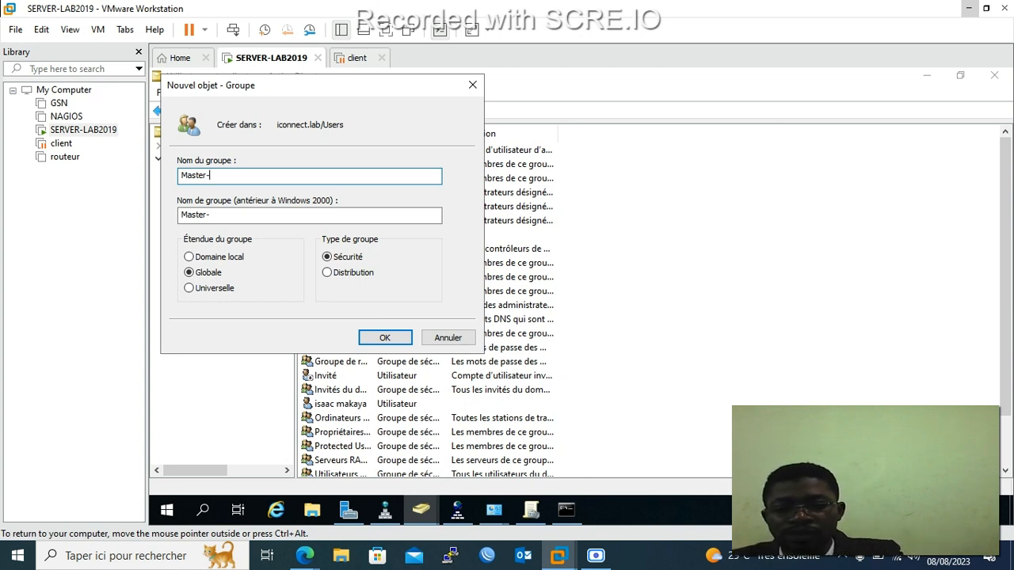
{"action": "type", "text": "RT"}
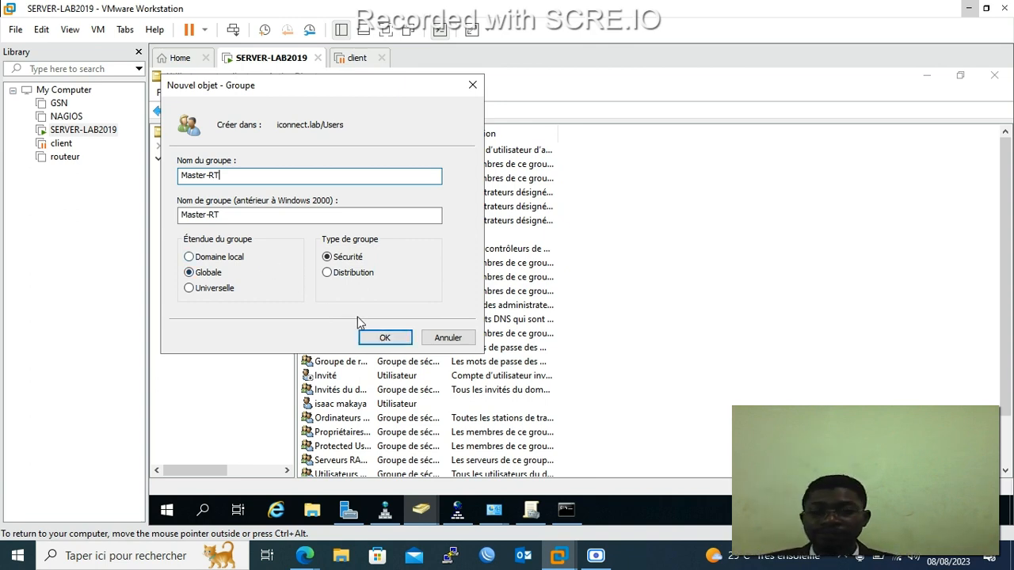
{"action": "left_click", "coordinate": [379, 338]}
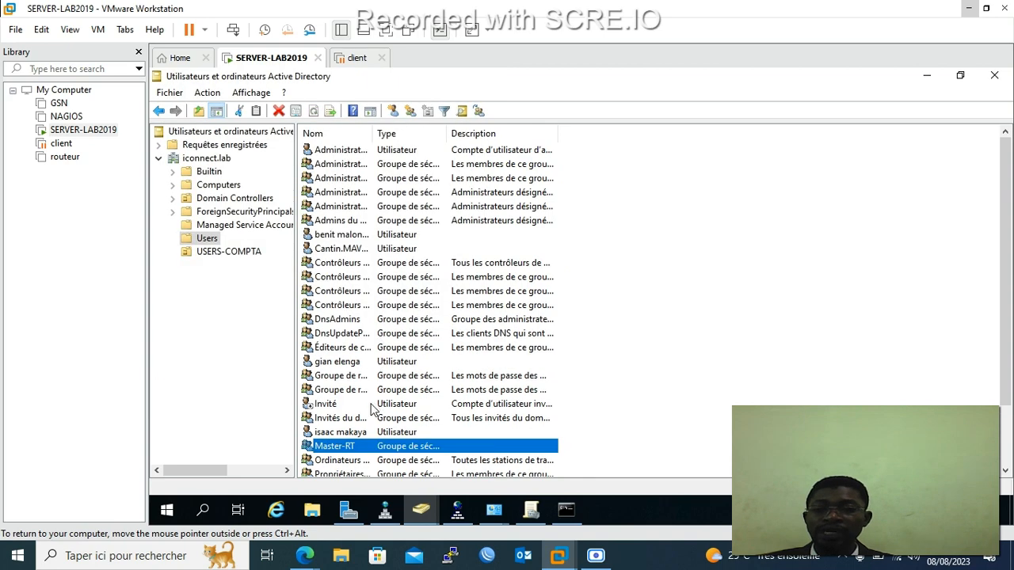
Add a Global/Security group named licence-ASRE to Users.
{"action": "left_click", "coordinate": [410, 111]}
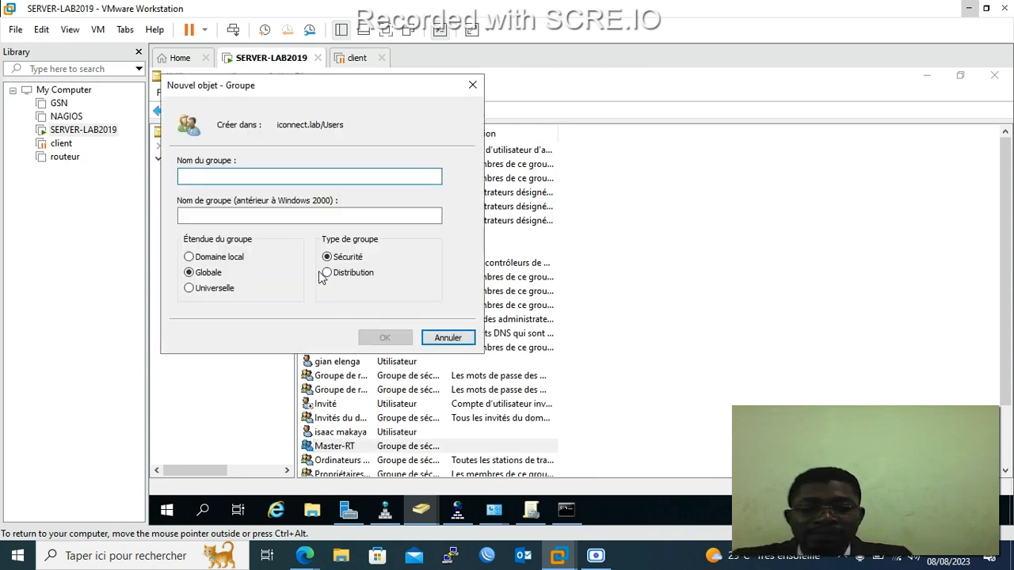
{"action": "type", "text": "licence"}
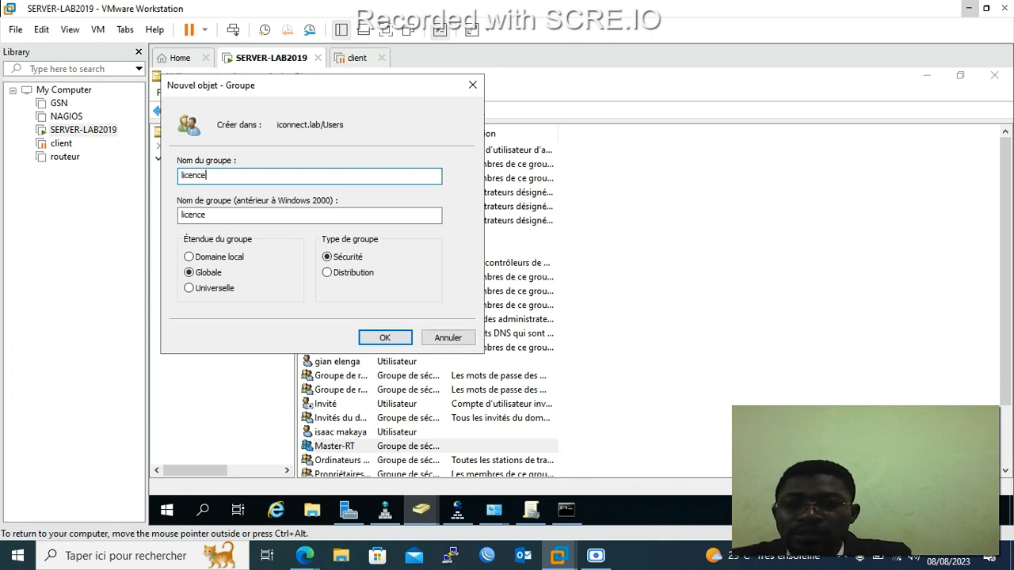
{"action": "type", "text": "-"}
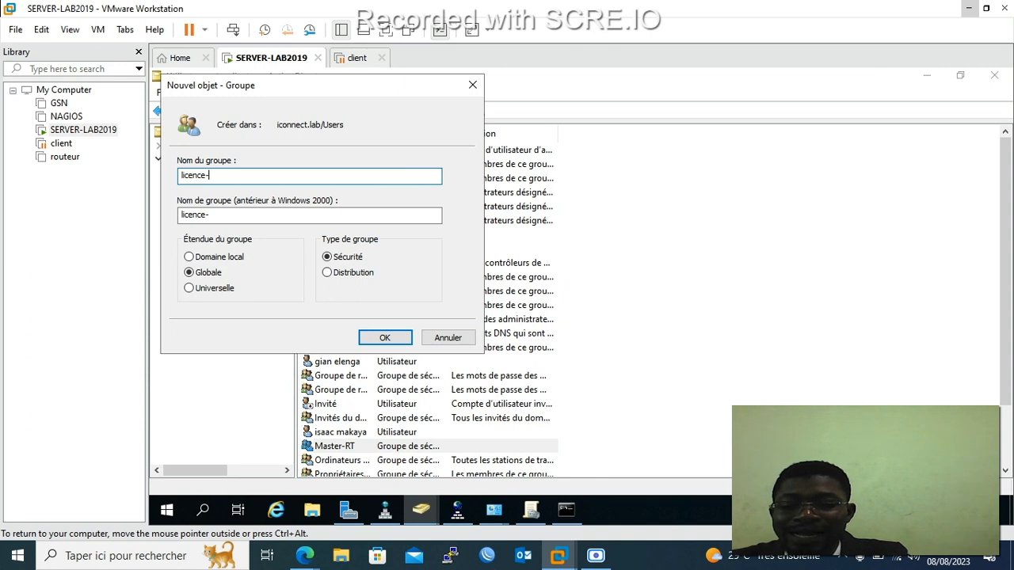
{"action": "type", "text": "ASRE"}
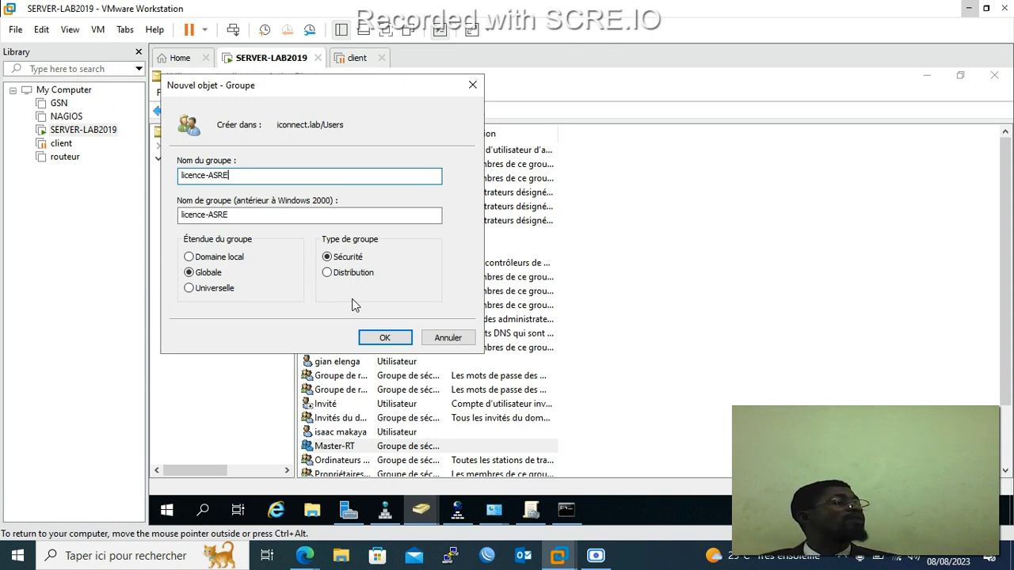
{"action": "left_click", "coordinate": [384, 339]}
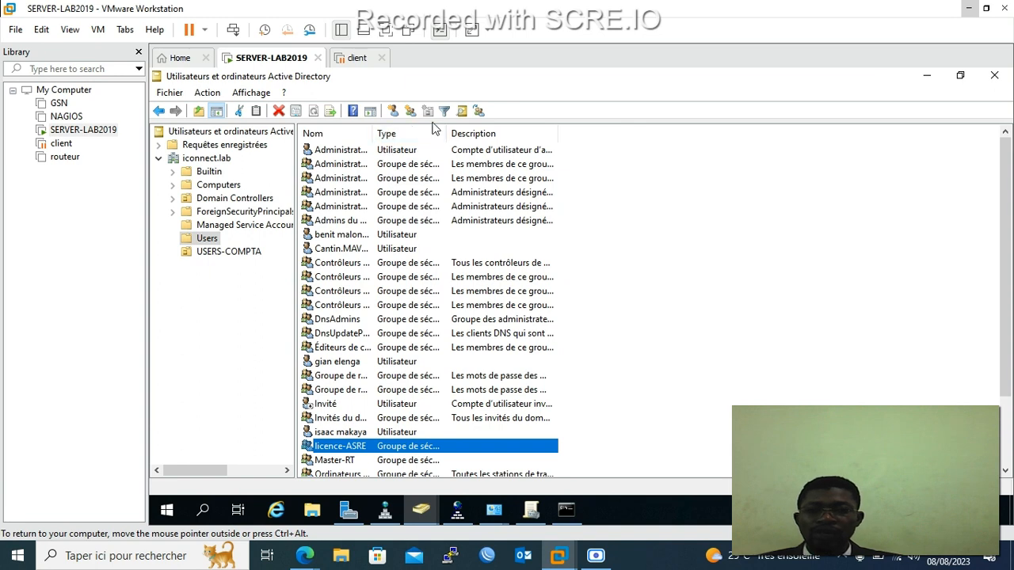
Create a new group named BTS_IG in the Users container.
{"action": "left_click", "coordinate": [410, 110]}
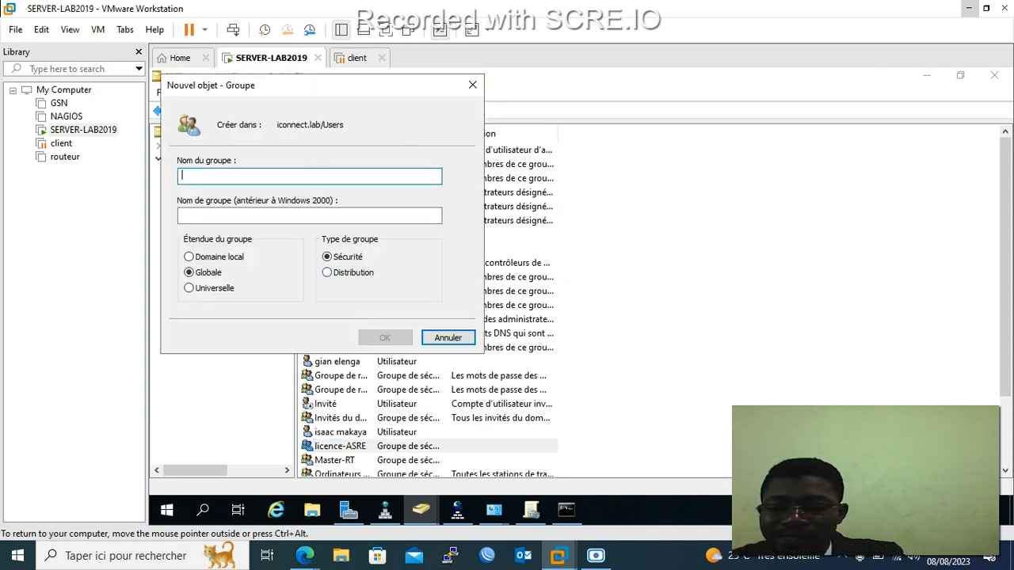
{"action": "type", "text": "BTS-"}
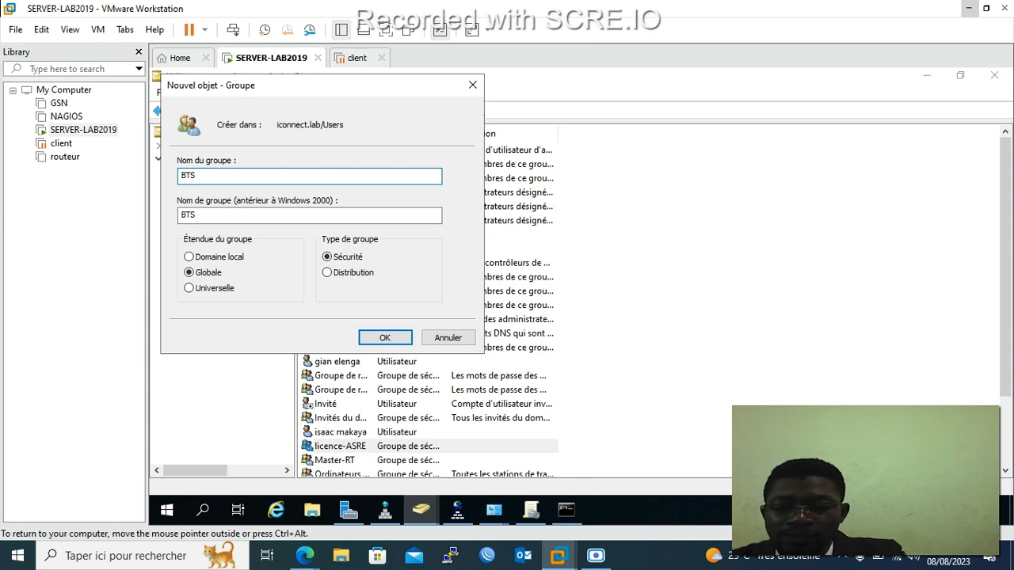
{"action": "type", "text": "_"}
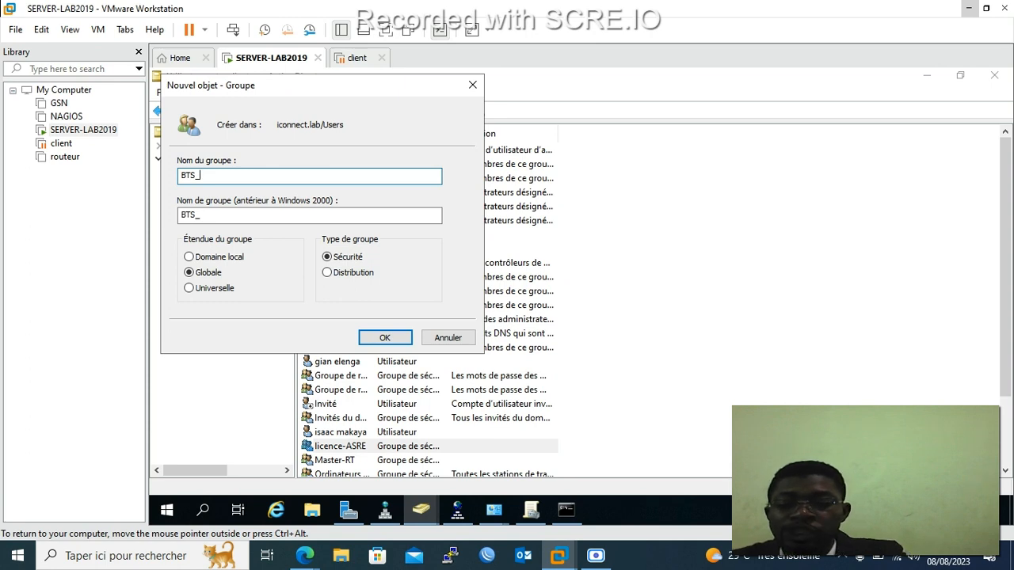
{"action": "type", "text": "IG"}
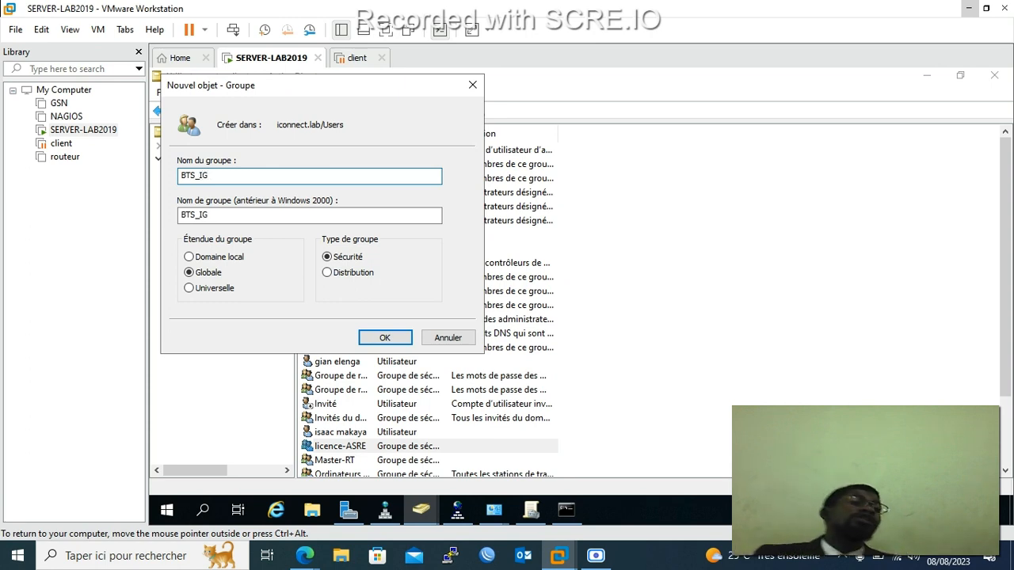
{"action": "left_click", "coordinate": [385, 339]}
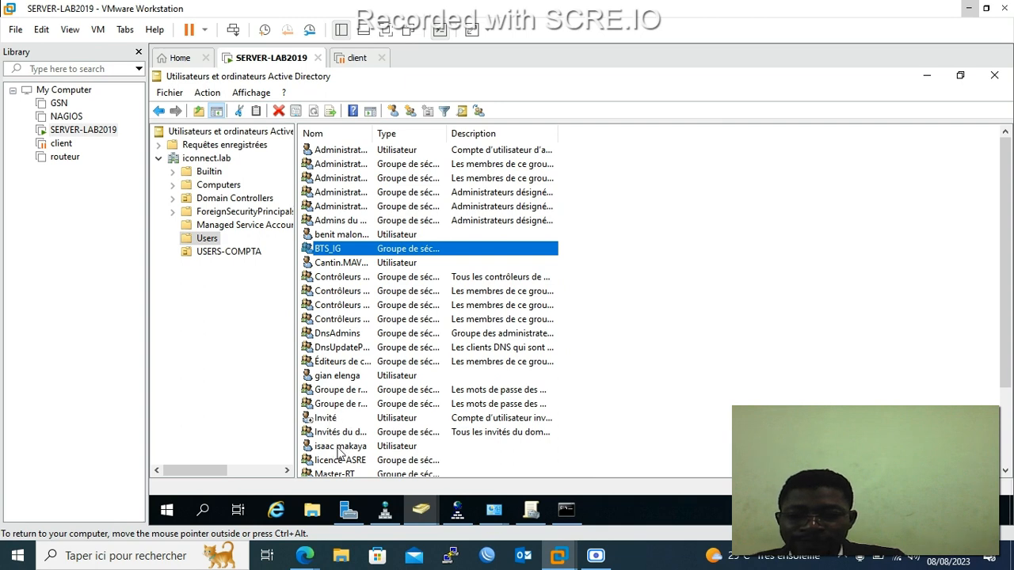
Check entries in the Users list, including BTS_IG, and open the New User form.
{"action": "left_click", "coordinate": [337, 446]}
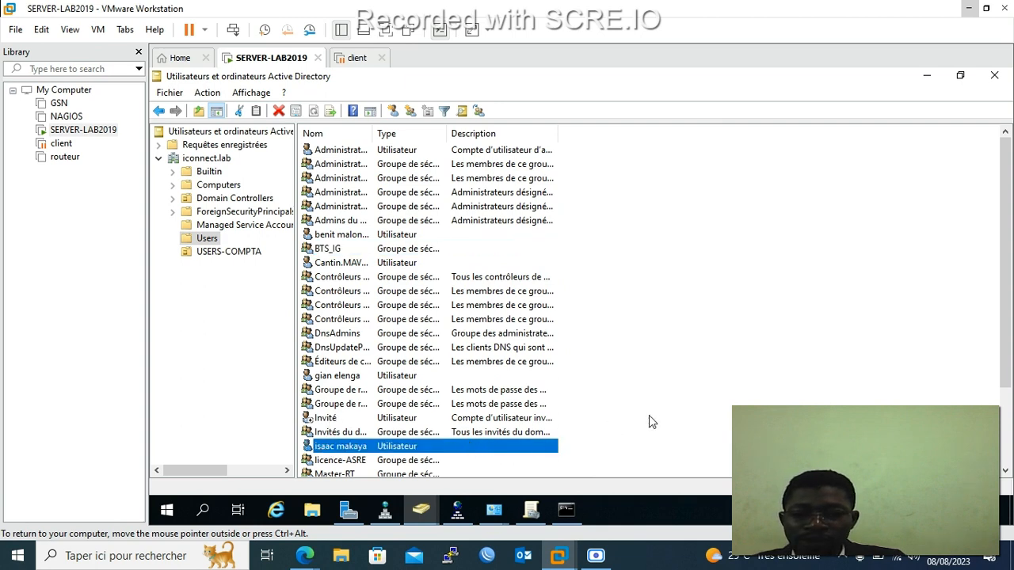
{"action": "left_click", "coordinate": [708, 377]}
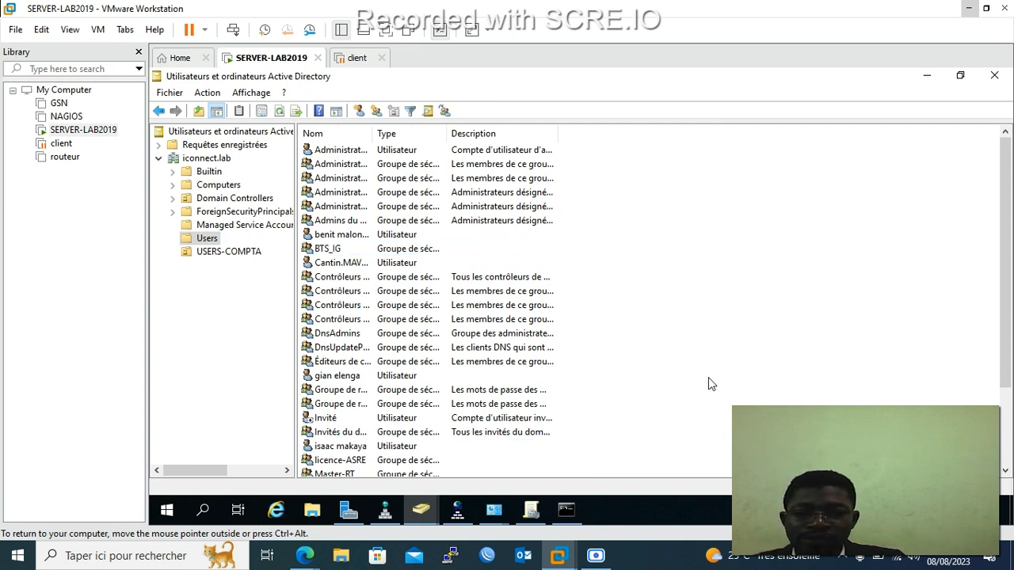
{"action": "left_click", "coordinate": [333, 250]}
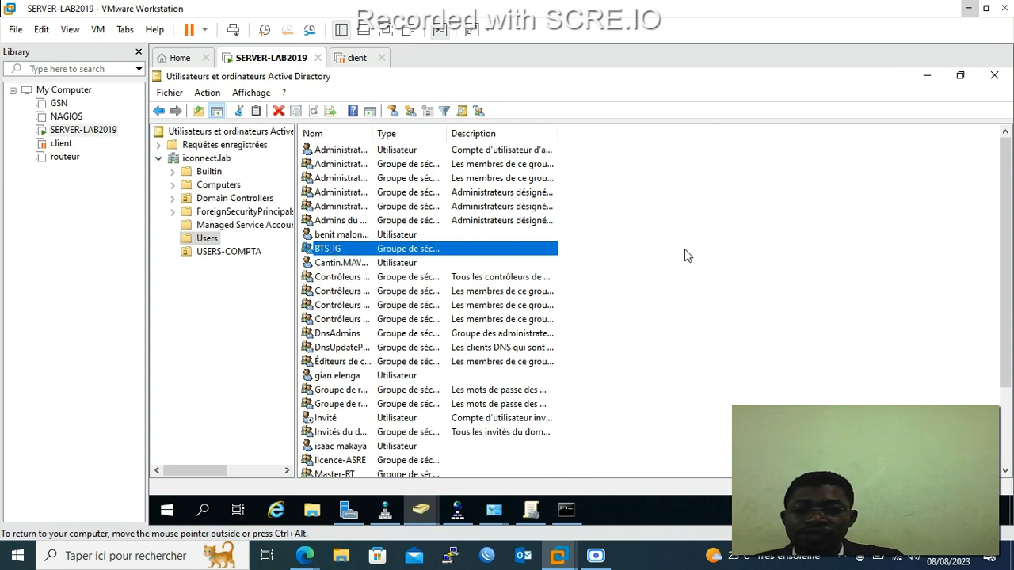
{"action": "left_click", "coordinate": [695, 277]}
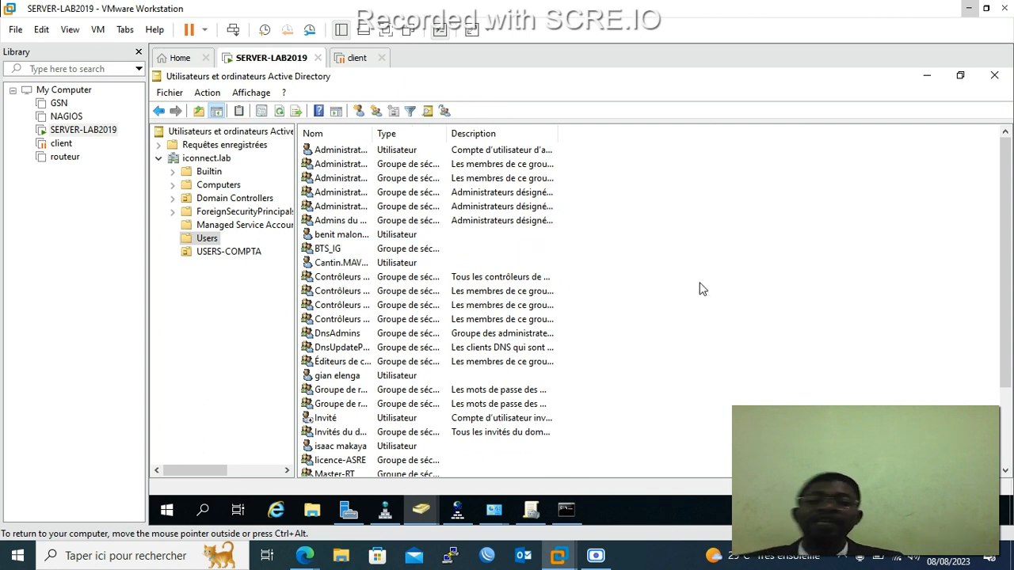
{"action": "left_click", "coordinate": [358, 111]}
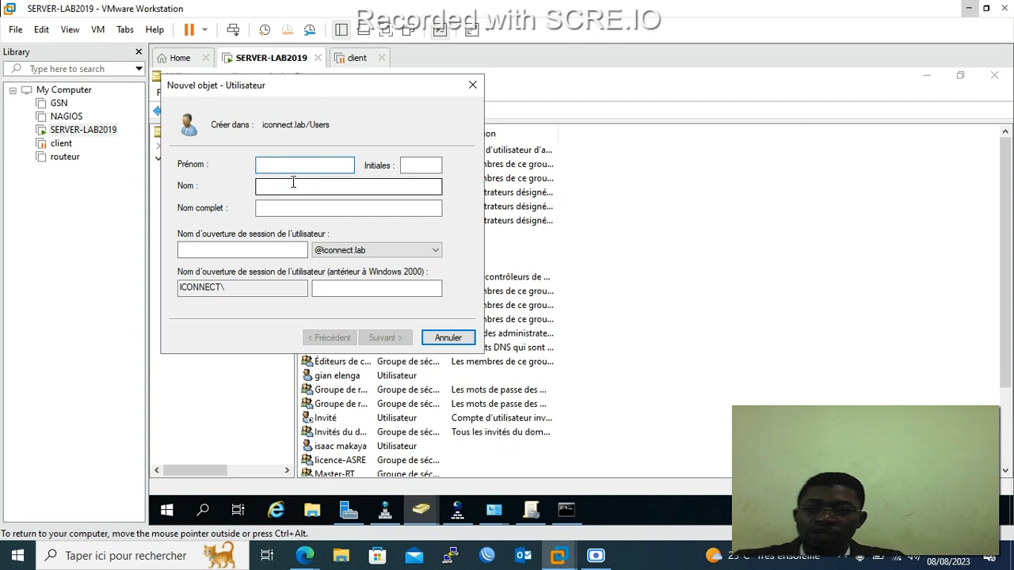
Enter the new user's first name in Prénom and last name in Nom.
{"action": "type", "text": "DAT"}
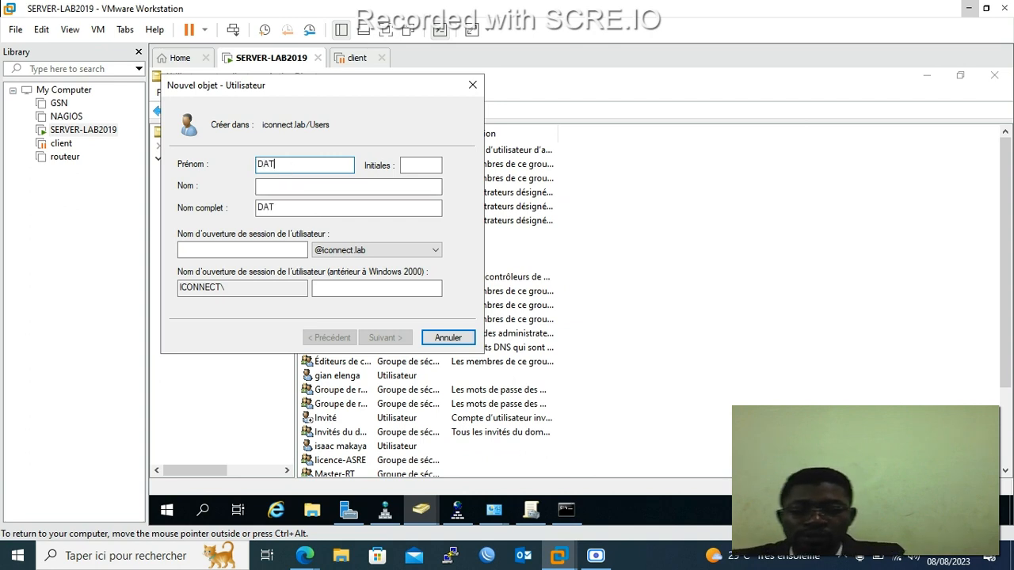
{"action": "key", "text": "BackSpace"}
{"action": "type", "text": "RIO"}
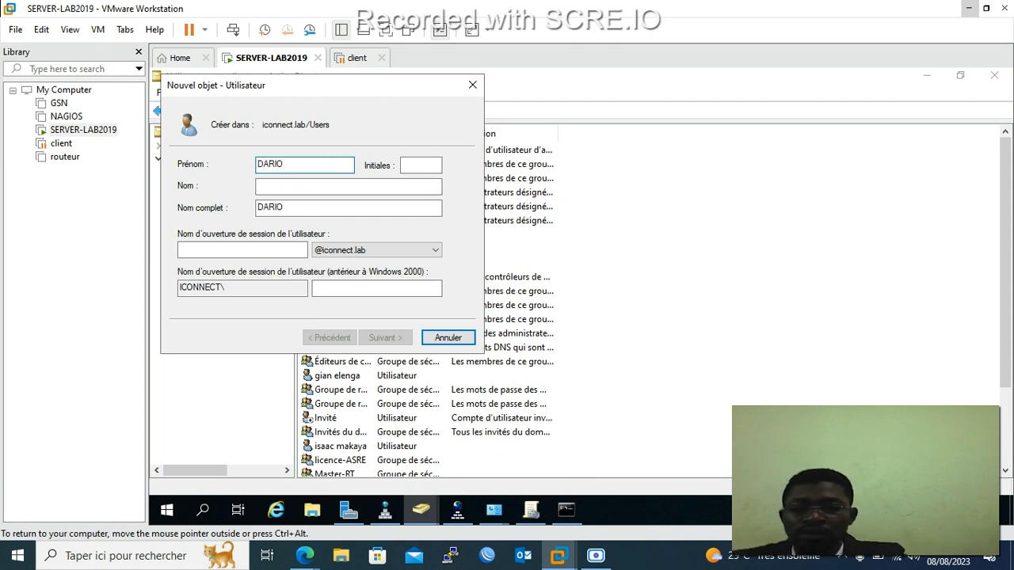
{"action": "key", "text": "BackSpace"}
{"action": "key", "text": "BackSpace"}
{"action": "key", "text": "BackSpace"}
{"action": "key", "text": "BackSpace"}
{"action": "key", "text": "BackSpace"}
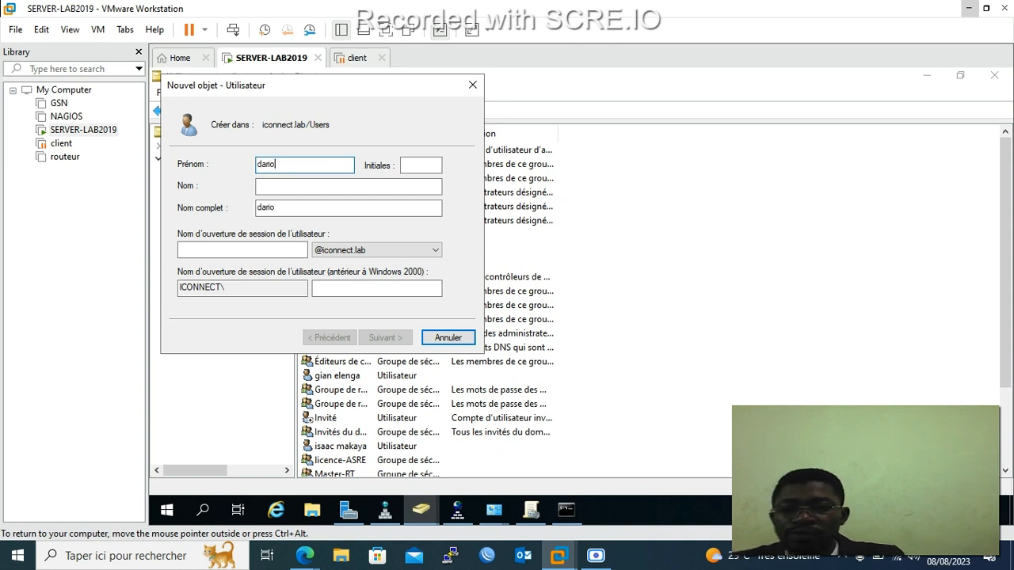
{"action": "left_click", "coordinate": [339, 187]}
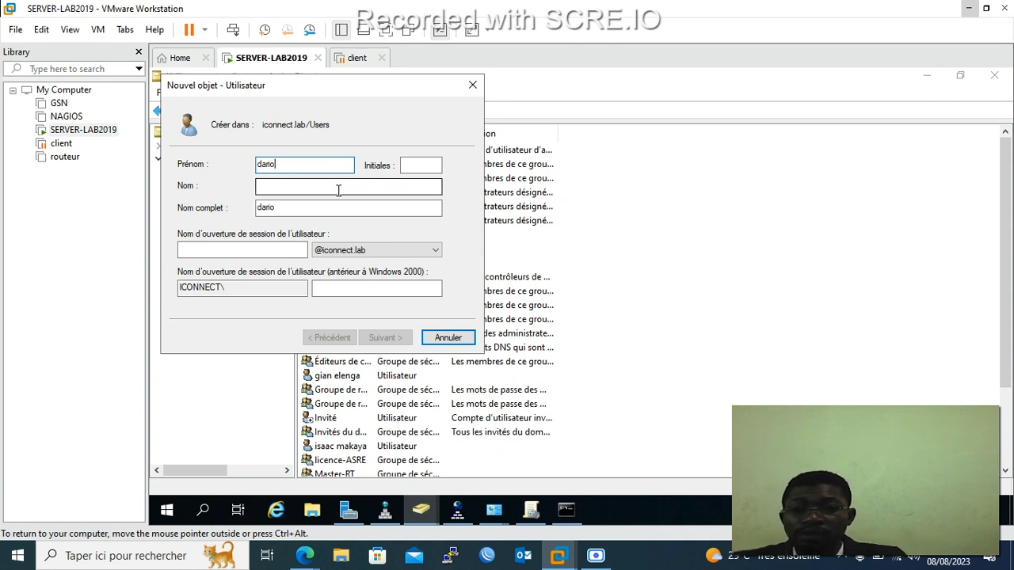
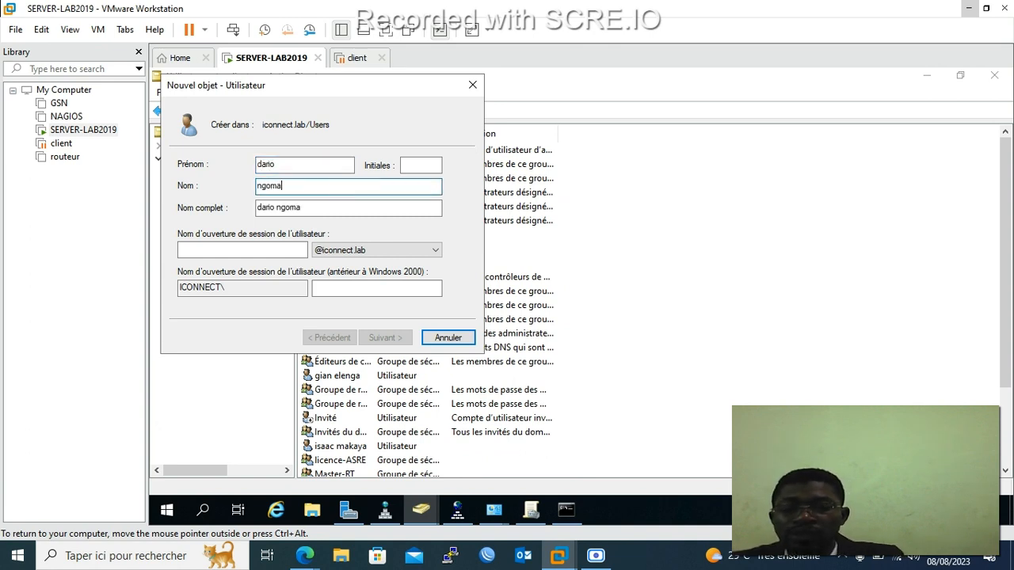
{"action": "left_click", "coordinate": [292, 250]}
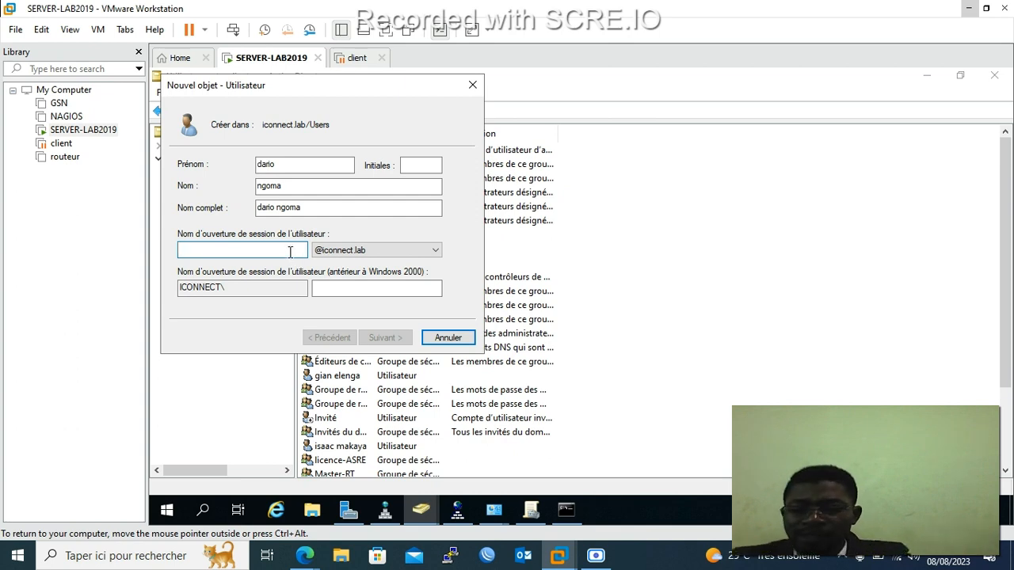
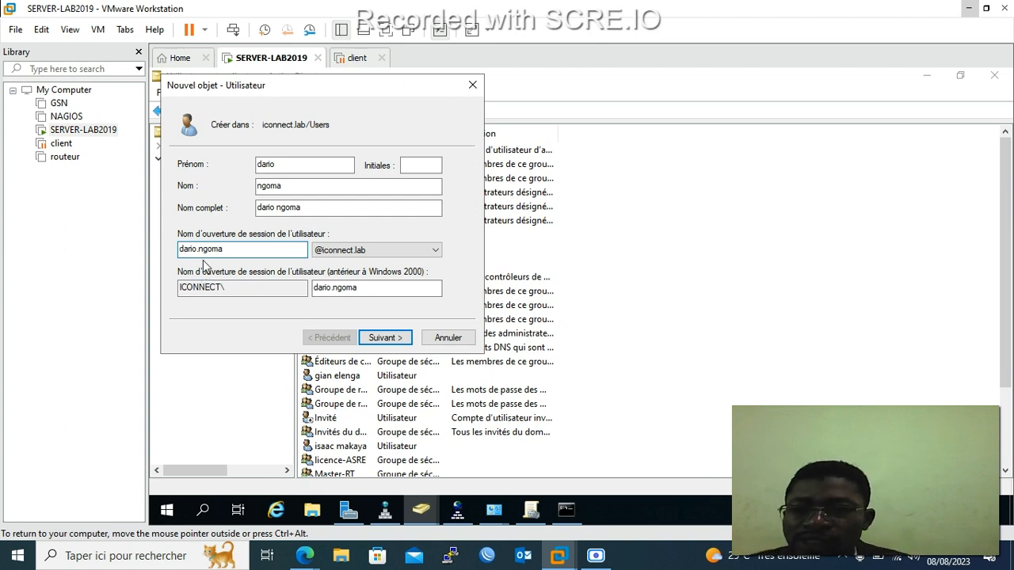
{"action": "left_click", "coordinate": [341, 250]}
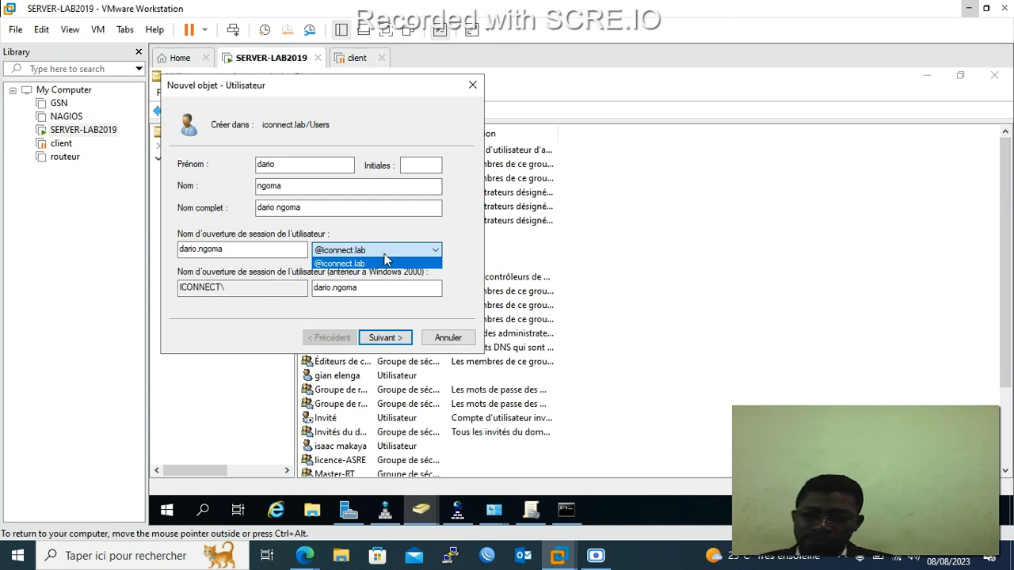
{"action": "left_click", "coordinate": [380, 255]}
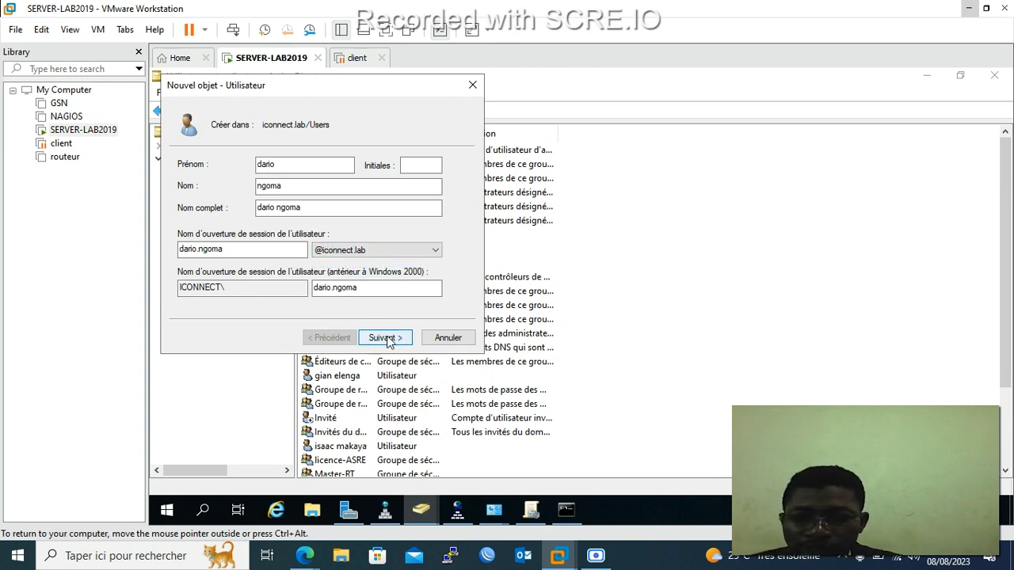
{"action": "left_click", "coordinate": [331, 293]}
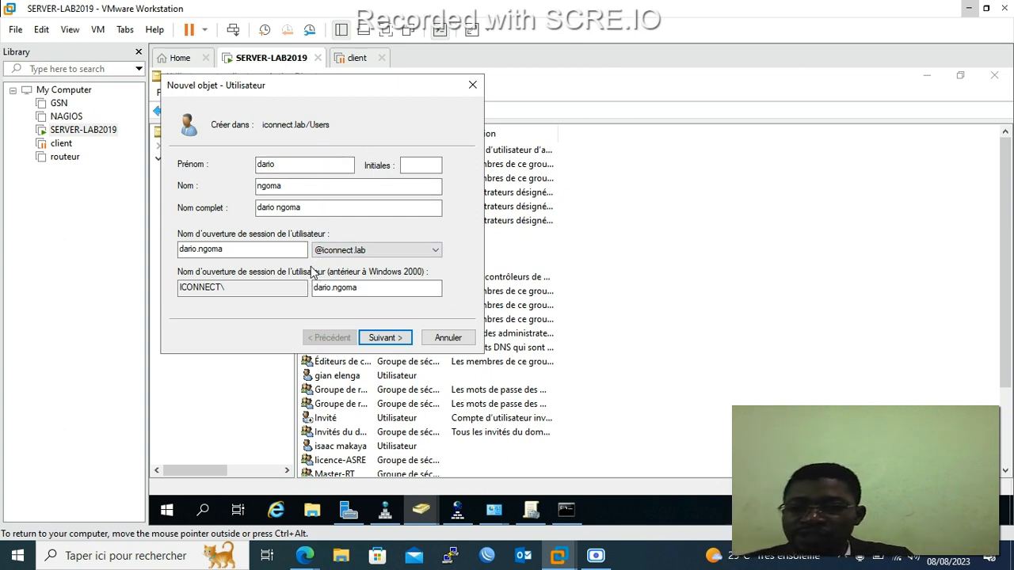
Set and confirm the account password, keep change-at-next-logon, and finish the wizard.
{"action": "left_click", "coordinate": [386, 339]}
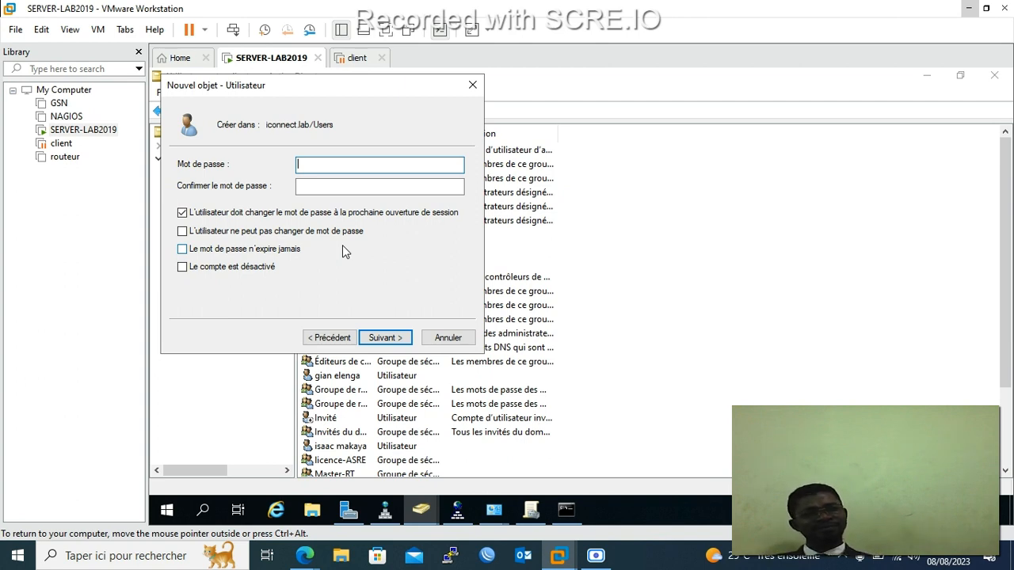
{"action": "type", "text": "•••••"}
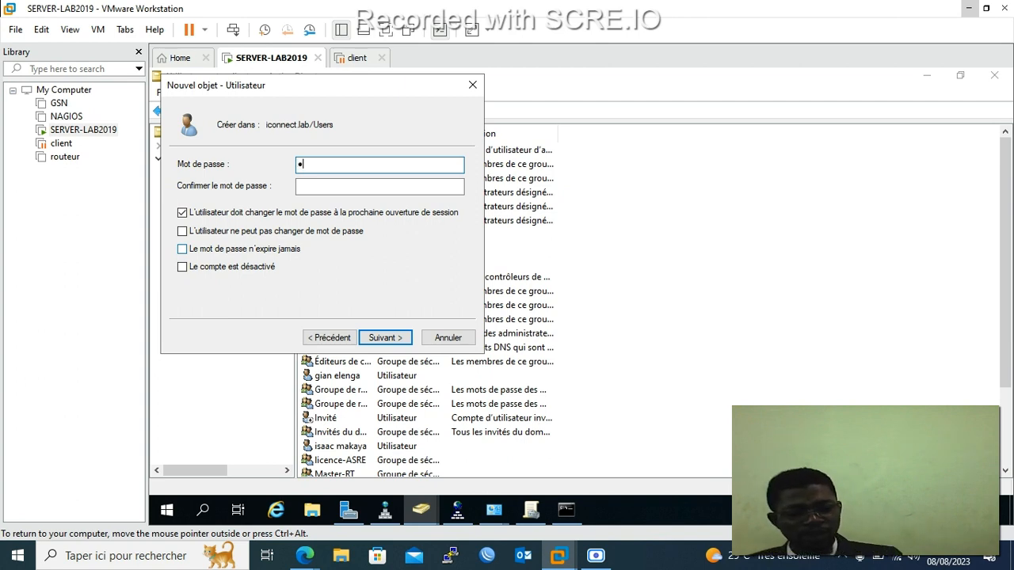
{"action": "key", "text": "Tab"}
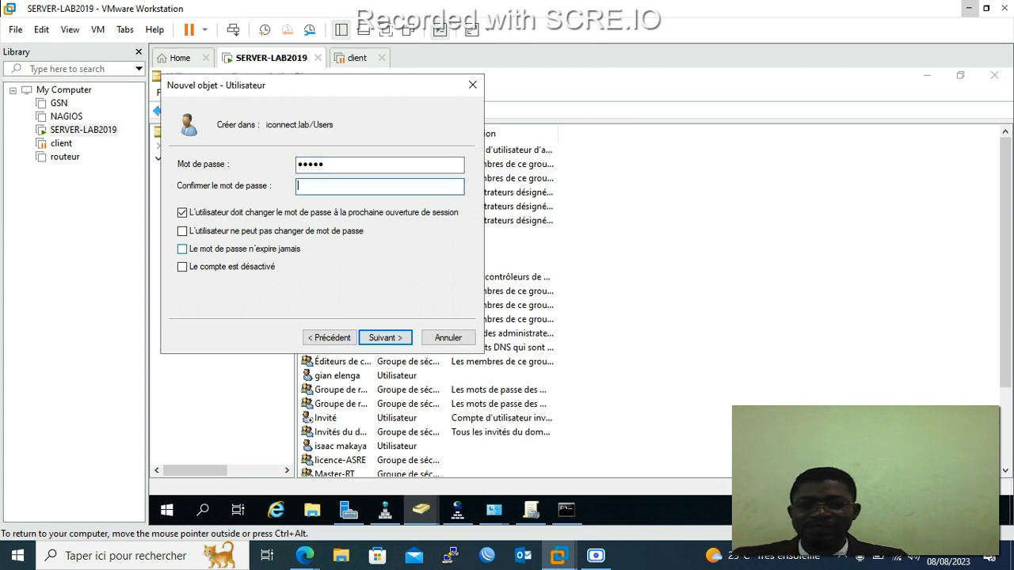
{"action": "type", "text": "•••••"}
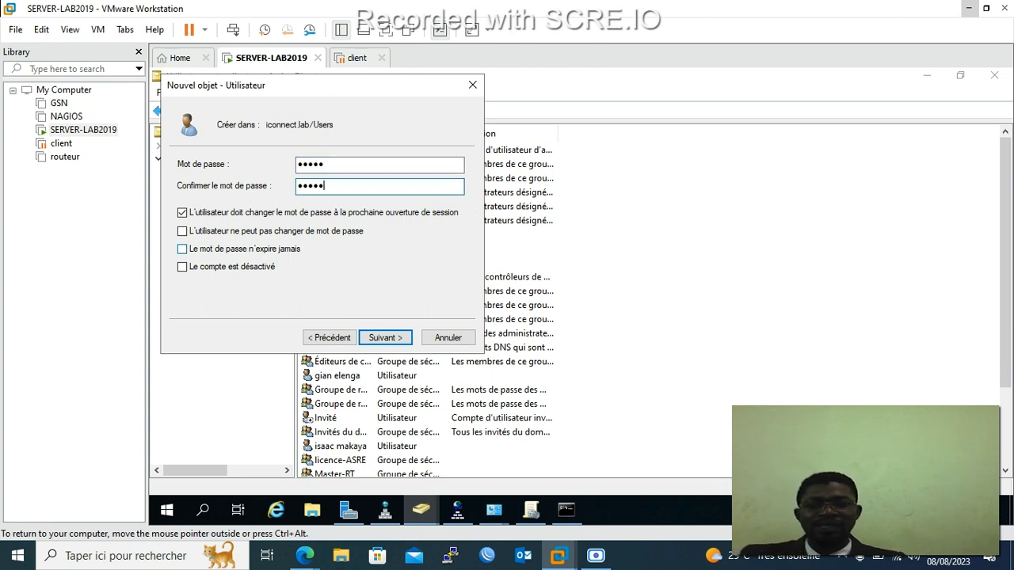
{"action": "left_click", "coordinate": [383, 337]}
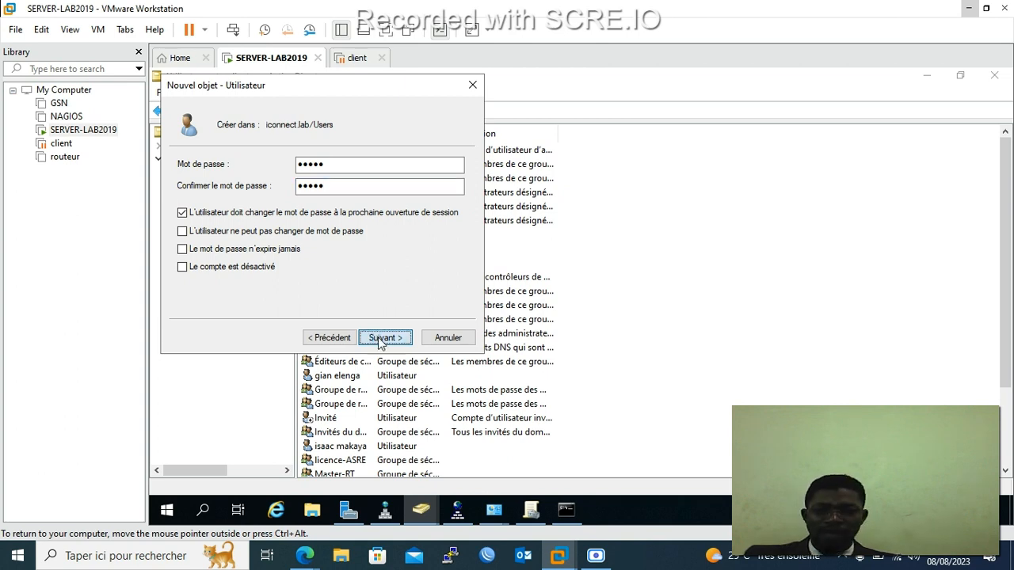
{"action": "left_click", "coordinate": [380, 339]}
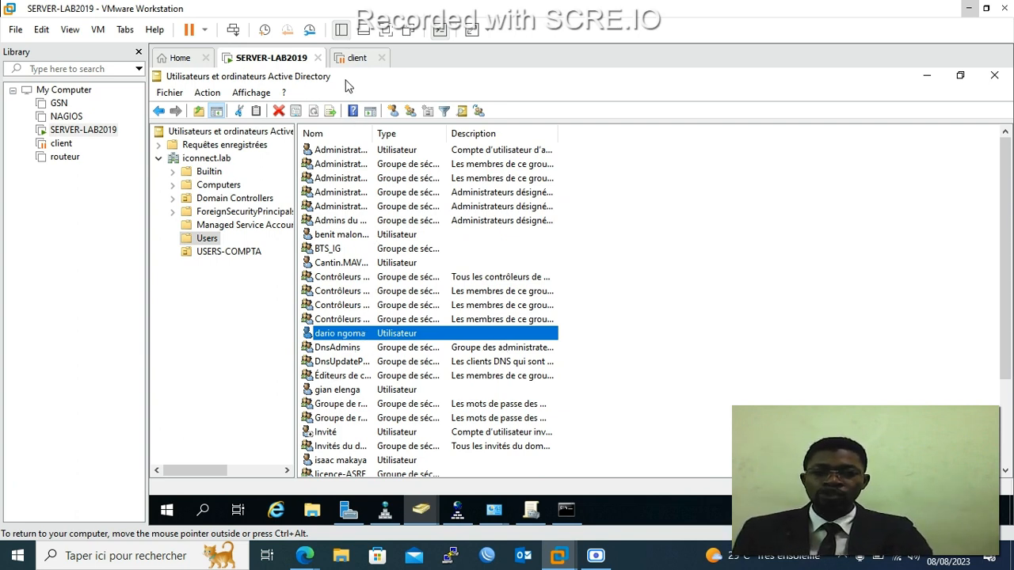
Start another new user and enter its first name, last name and firstname.lastname logon name.
{"action": "left_click", "coordinate": [395, 111]}
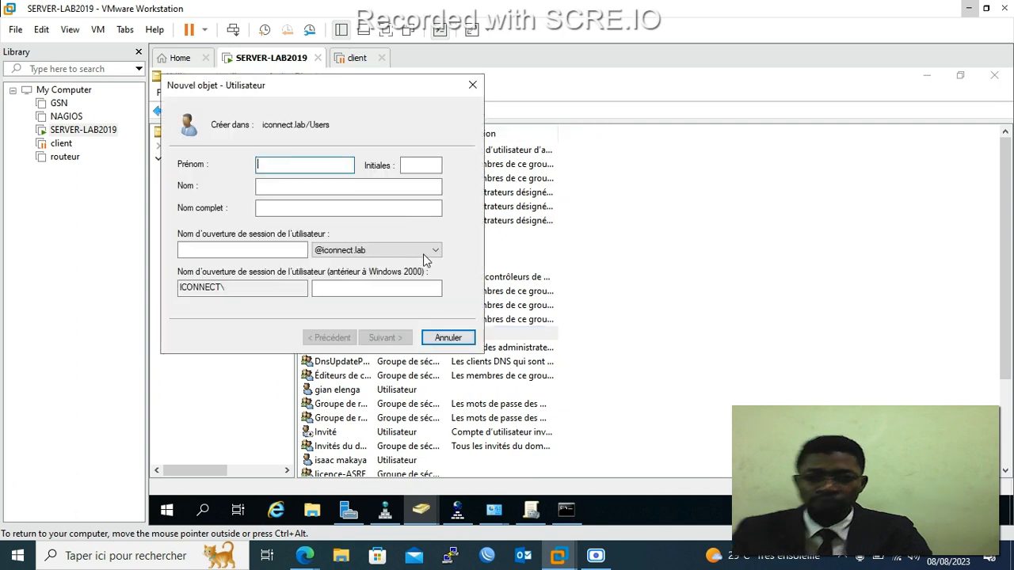
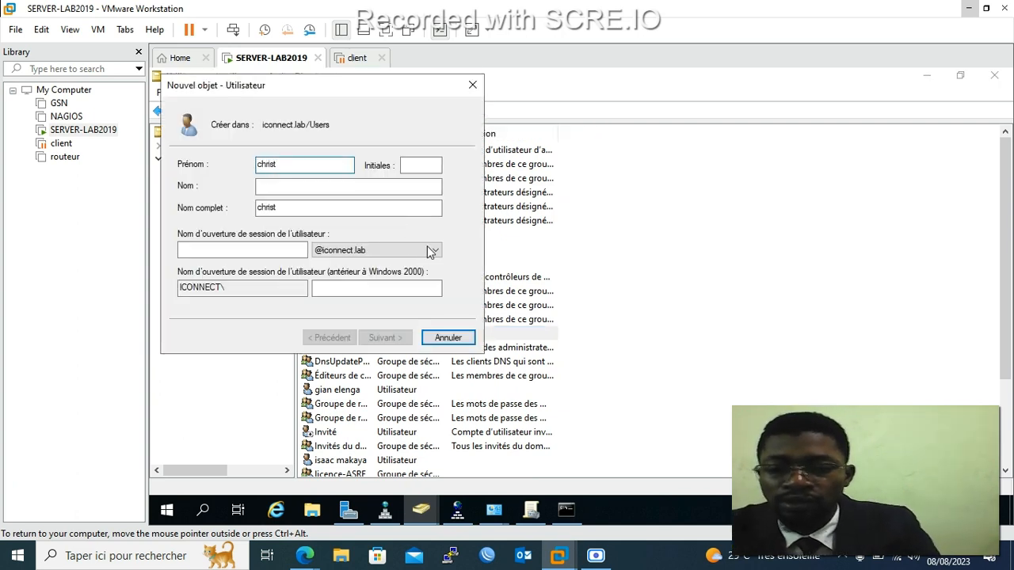
{"action": "left_click", "coordinate": [356, 184]}
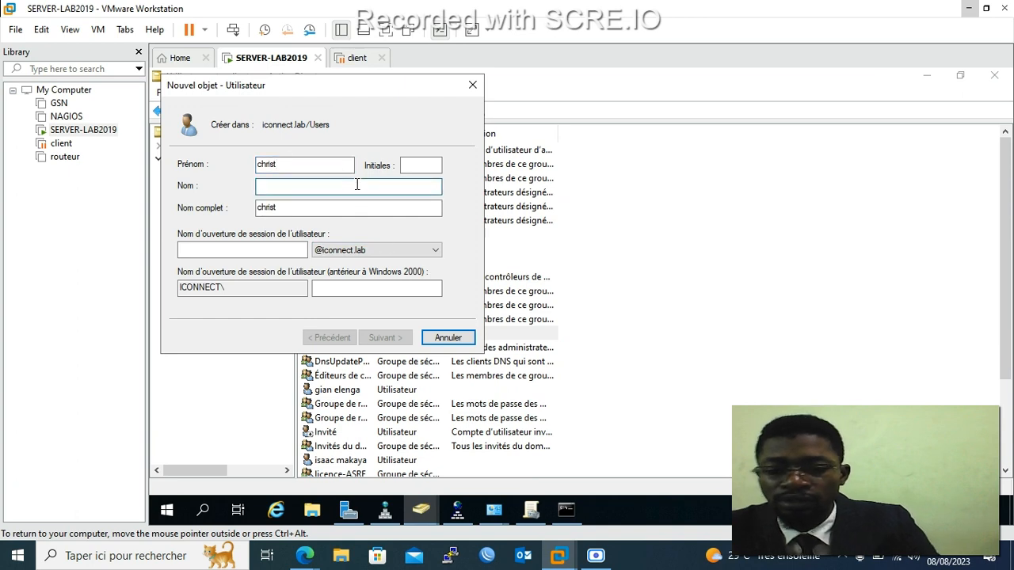
{"action": "type", "text": "nkom"}
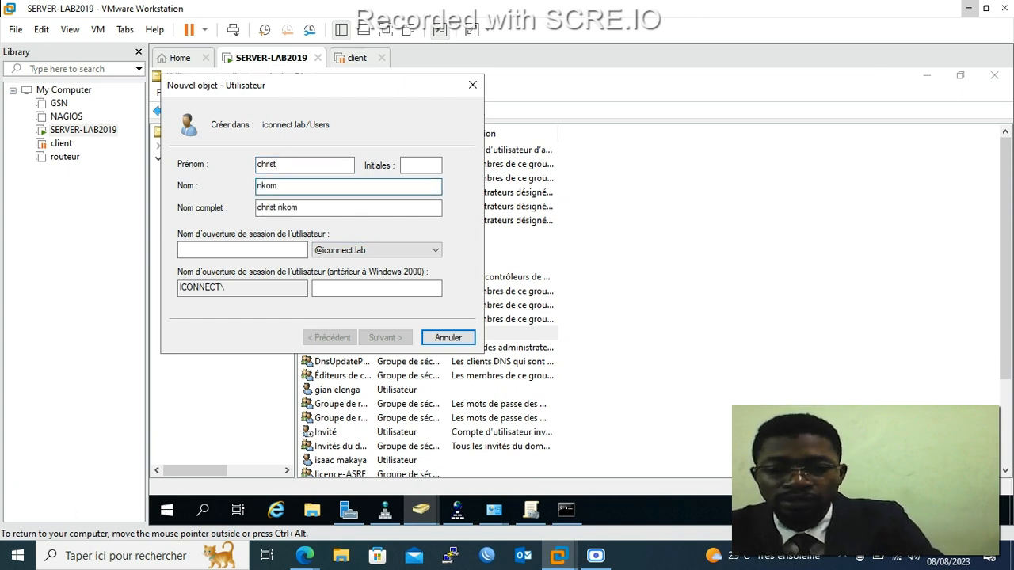
{"action": "key", "text": "BackSpace"}
{"action": "key", "text": "BackSpace"}
{"action": "key", "text": "BackSpace"}
{"action": "key", "text": "BackSpace"}
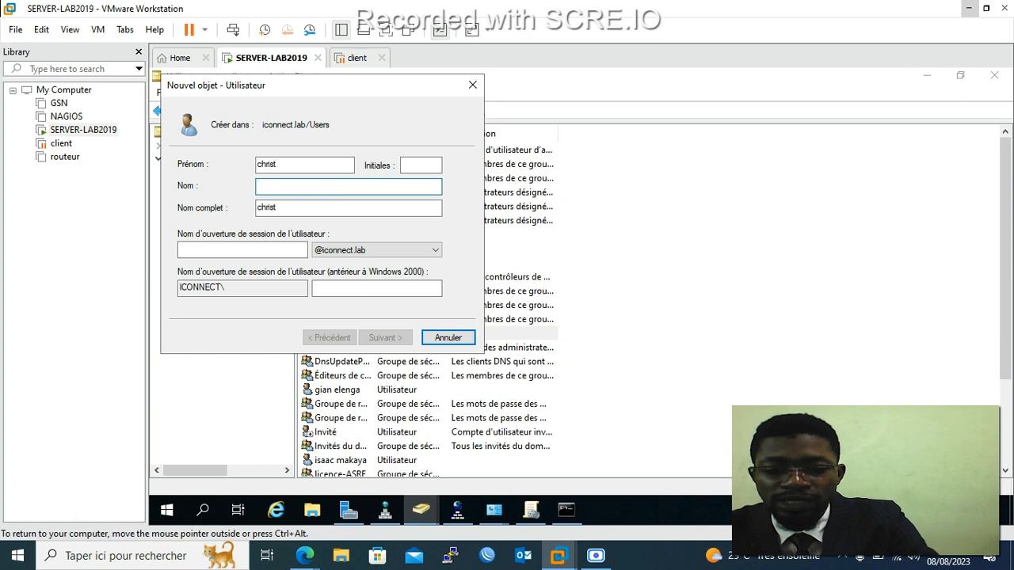
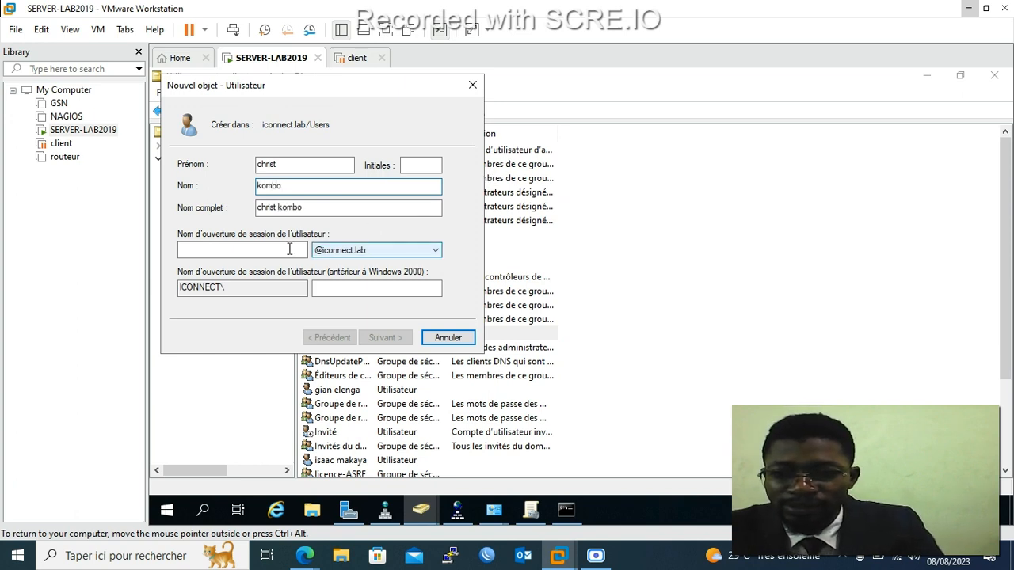
{"action": "left_click", "coordinate": [287, 250]}
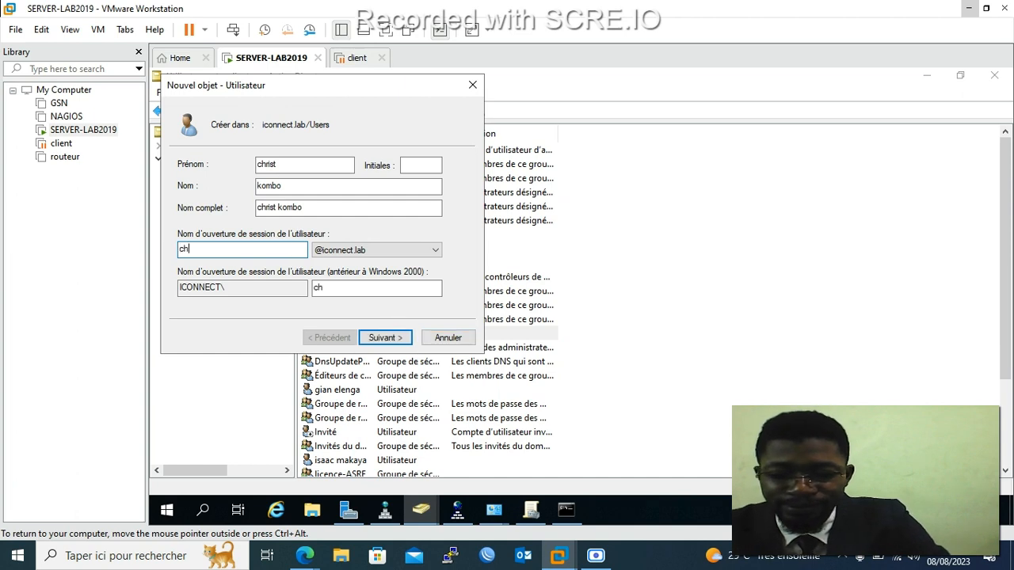
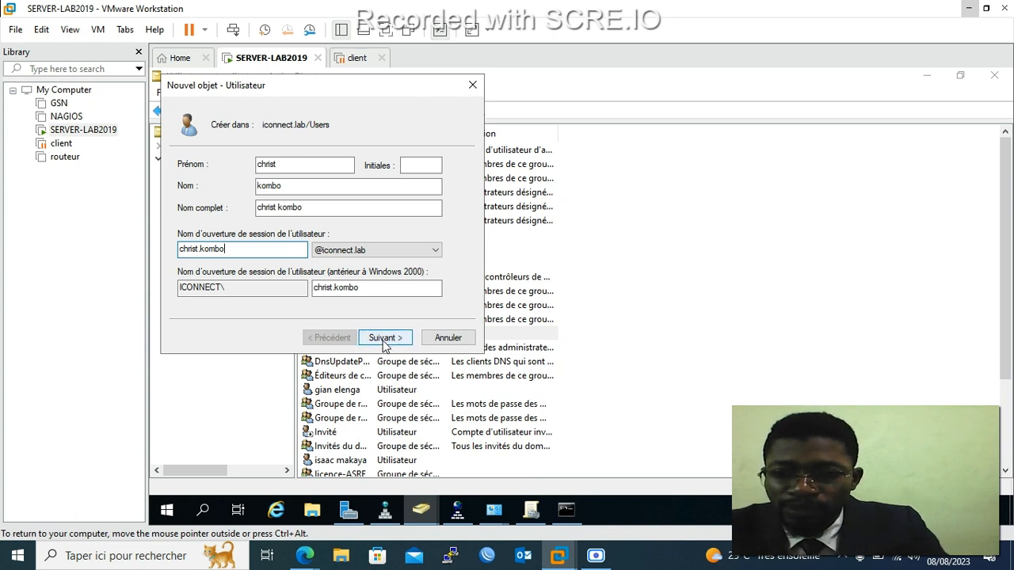
Set and confirm the user's password, then finish creating the account.
{"action": "left_click", "coordinate": [384, 338]}
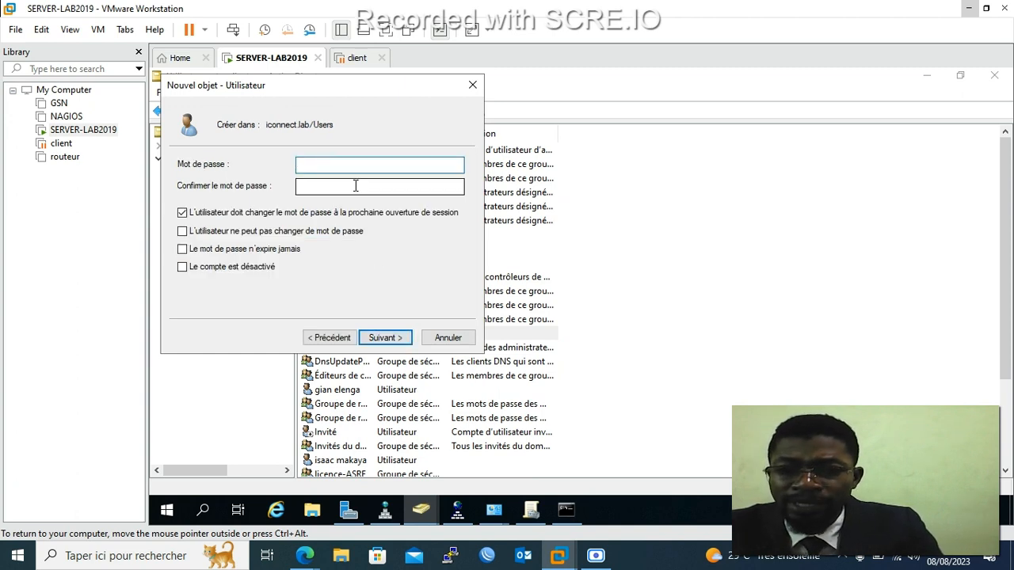
{"action": "type", "text": "•••••"}
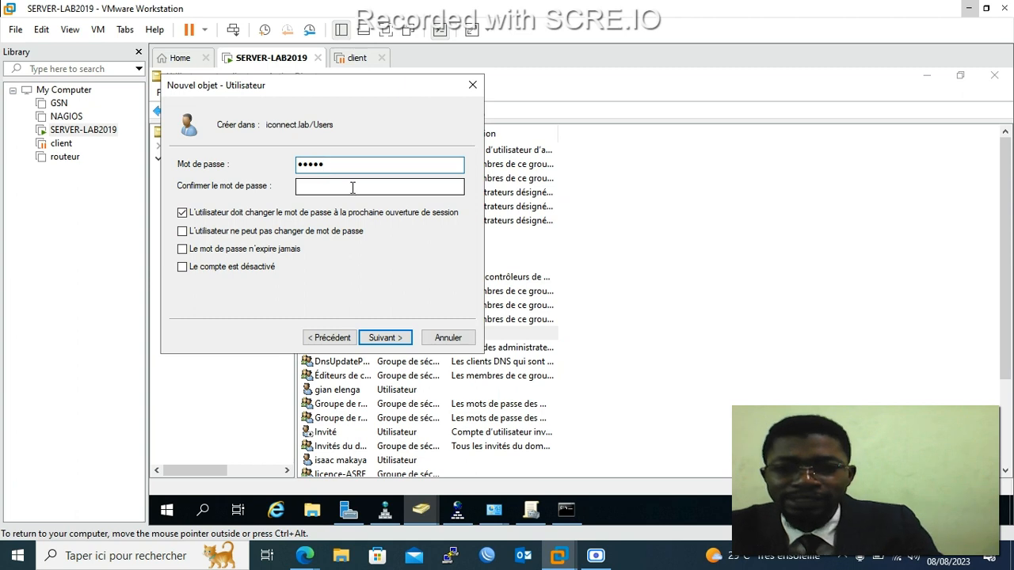
{"action": "left_click", "coordinate": [355, 196]}
{"action": "type", "text": "•••••"}
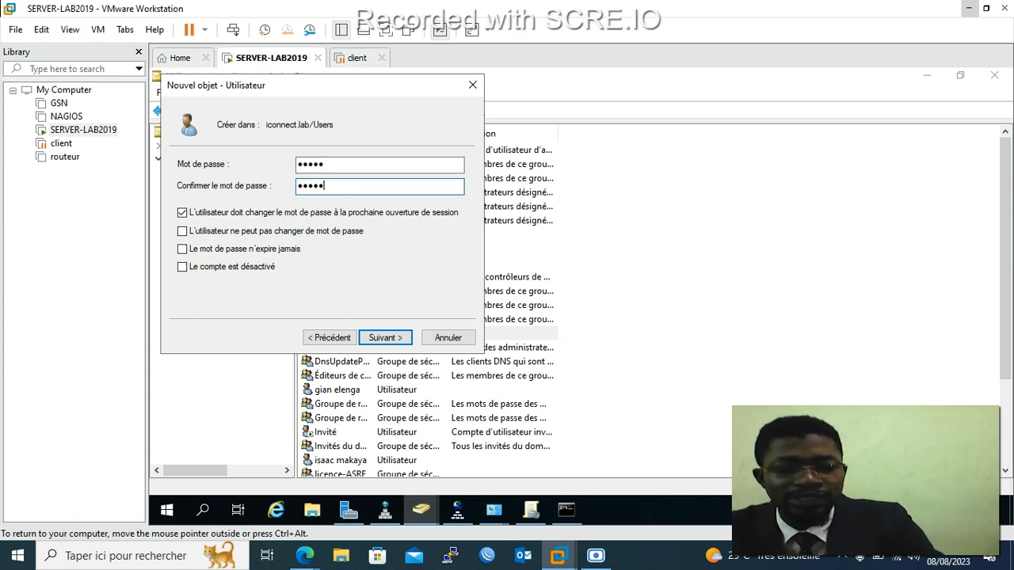
{"action": "left_click", "coordinate": [378, 336]}
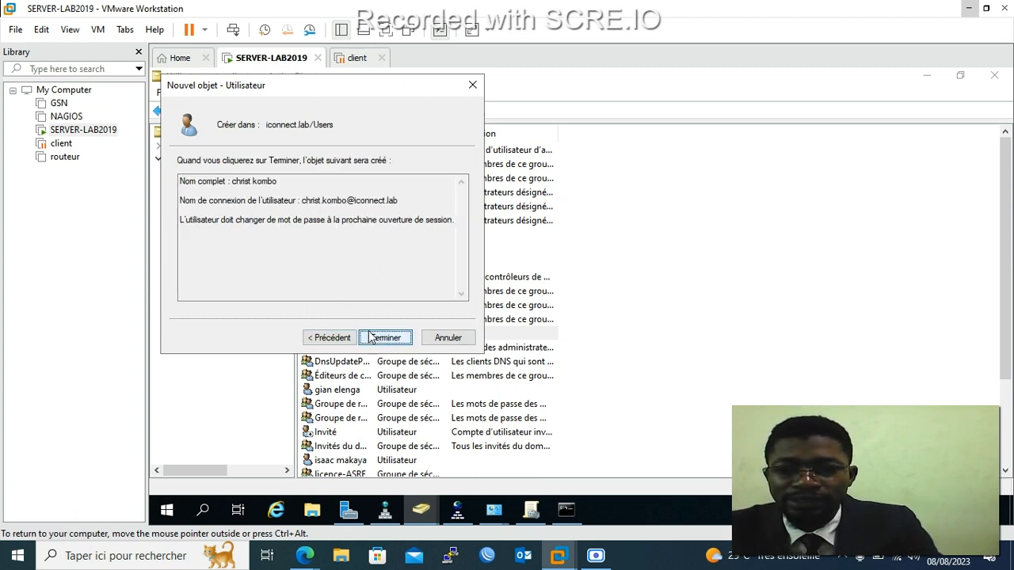
{"action": "left_click", "coordinate": [382, 338]}
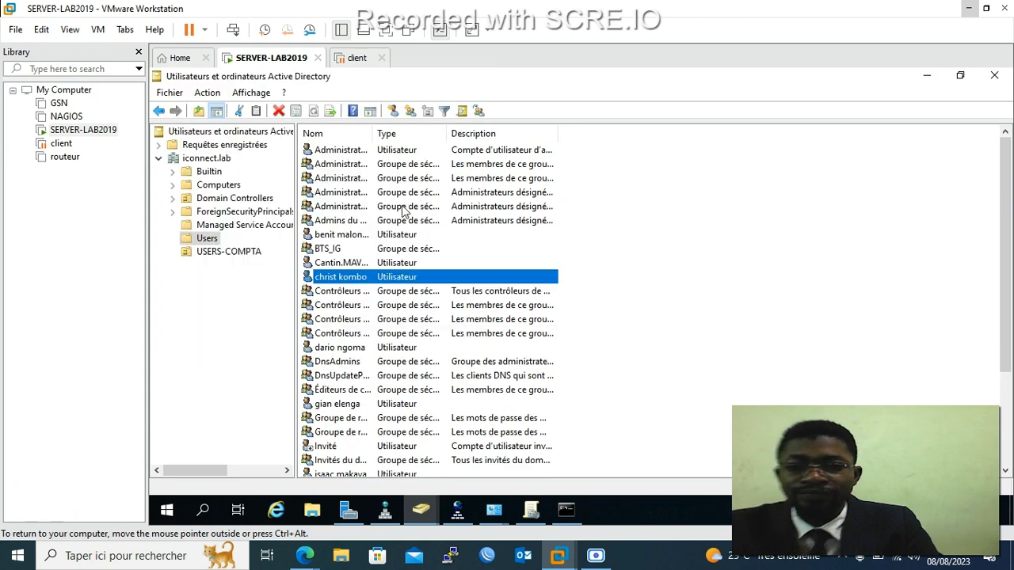
Open a third New User form and enter first name, last name and firstname.lastname logon name.
{"action": "left_click", "coordinate": [394, 111]}
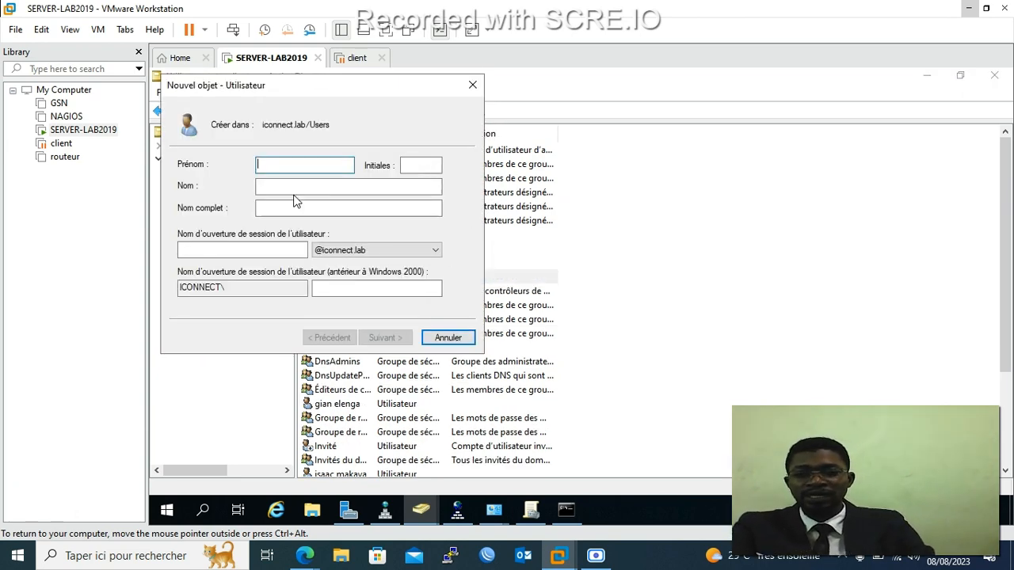
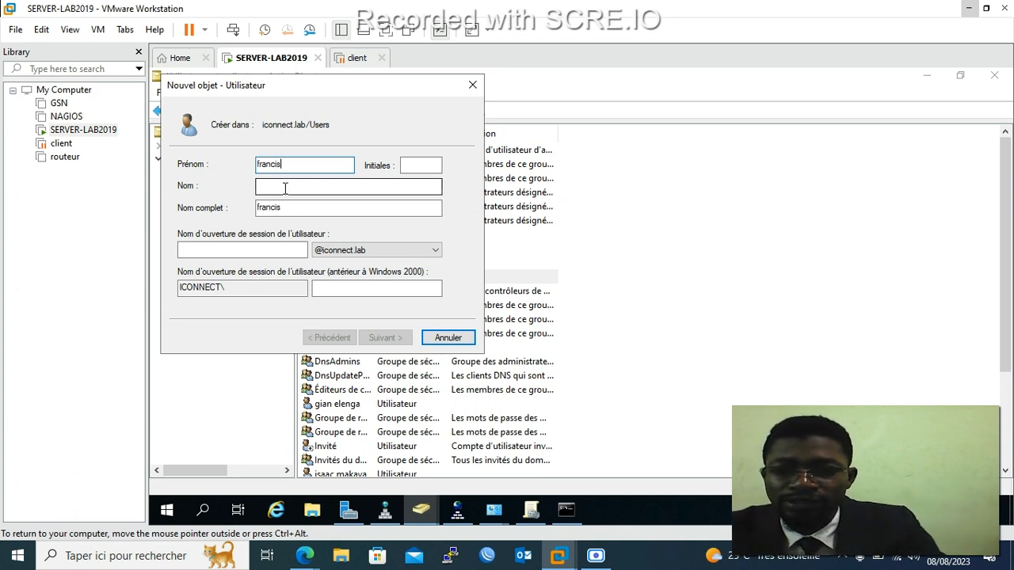
{"action": "left_click", "coordinate": [286, 184]}
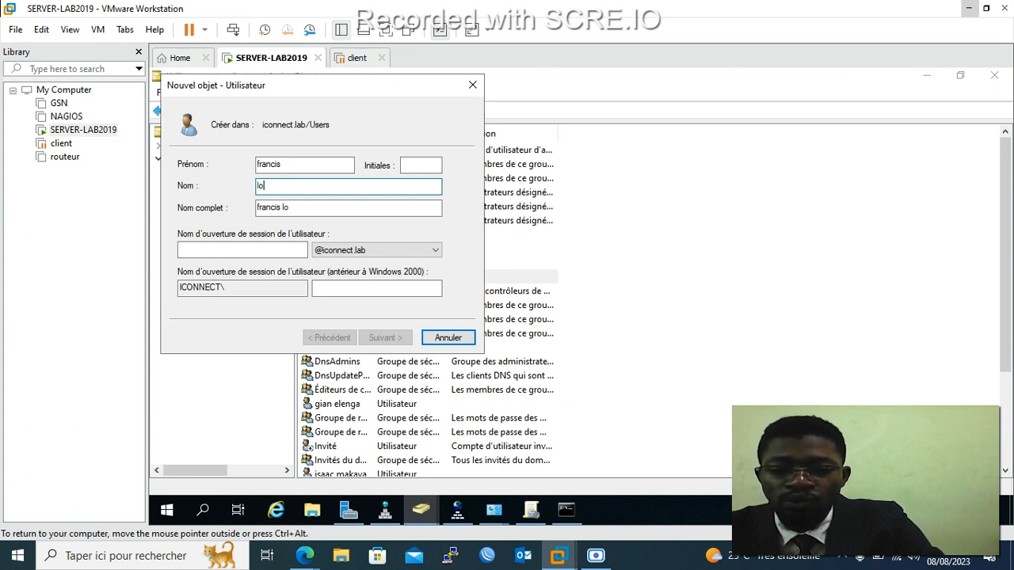
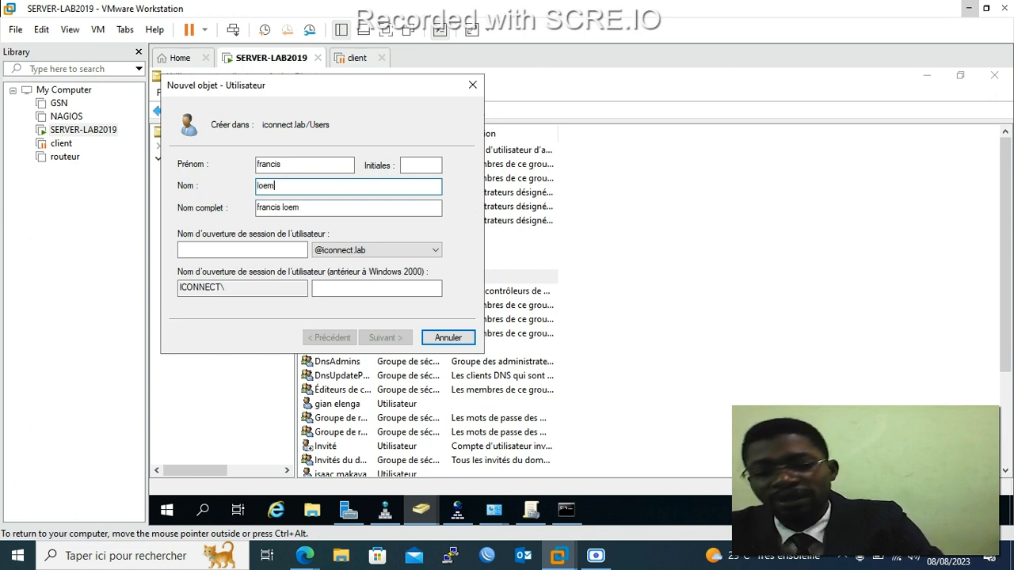
{"action": "left_click", "coordinate": [267, 252]}
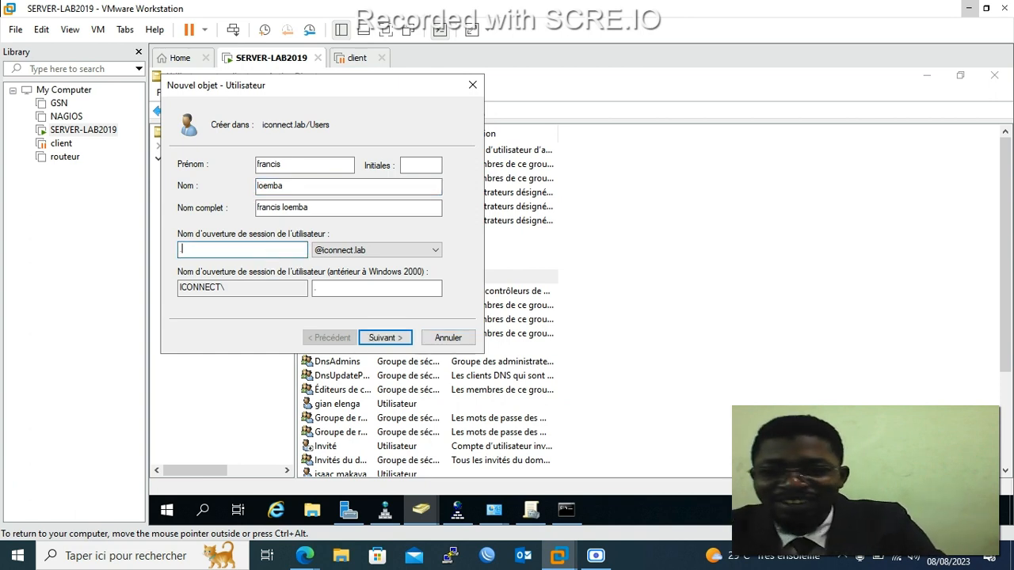
{"action": "key", "text": "BackSpace"}
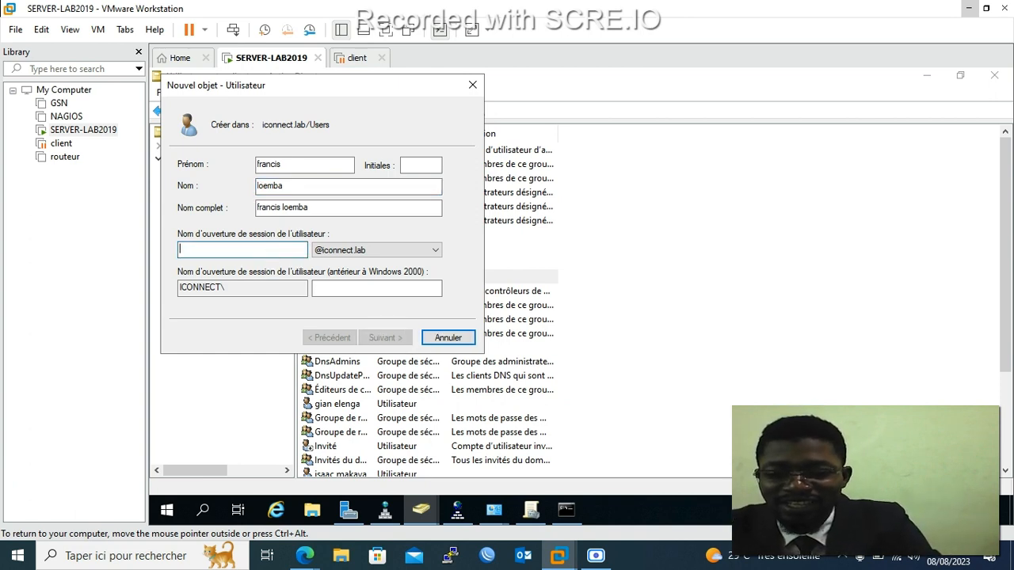
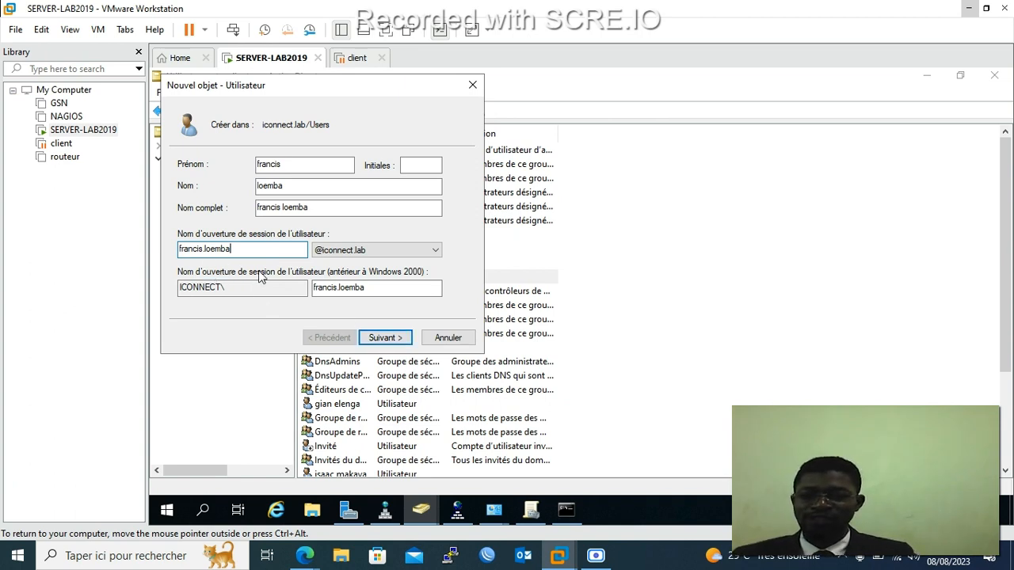
Give the new user a confirmed five-character password and finish creating the account.
{"action": "left_click", "coordinate": [384, 337]}
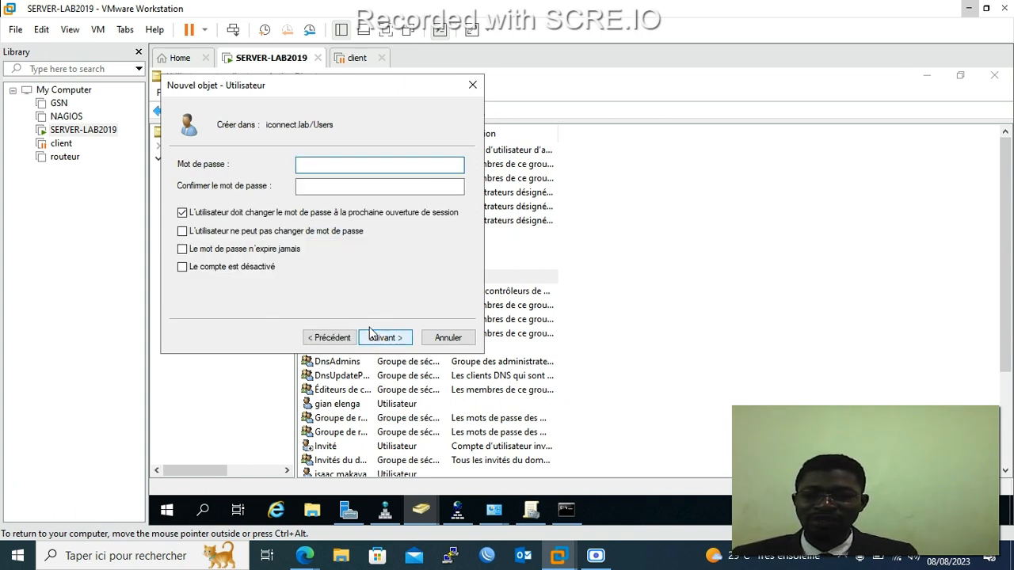
{"action": "left_click", "coordinate": [328, 337]}
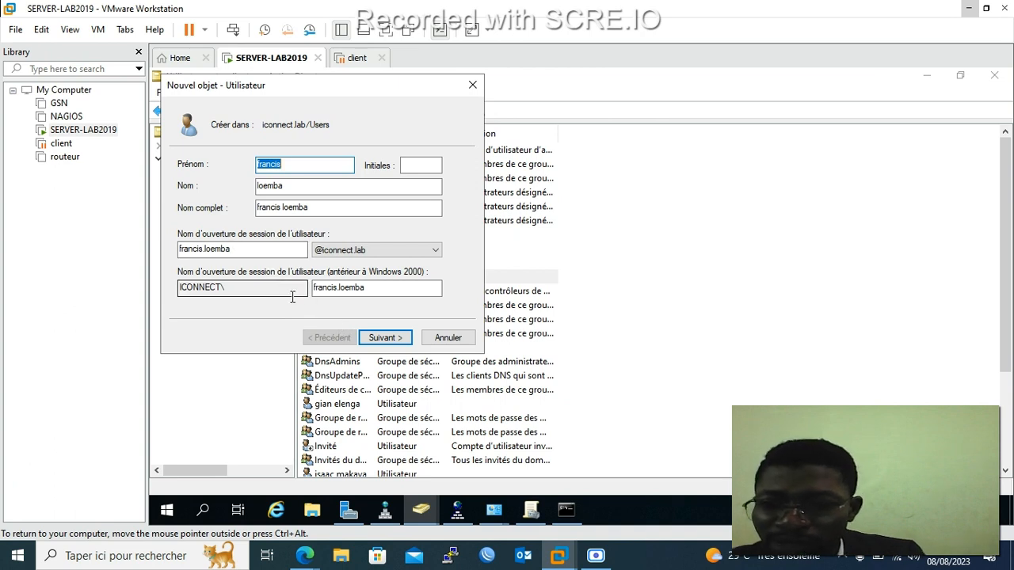
{"action": "left_click", "coordinate": [396, 337]}
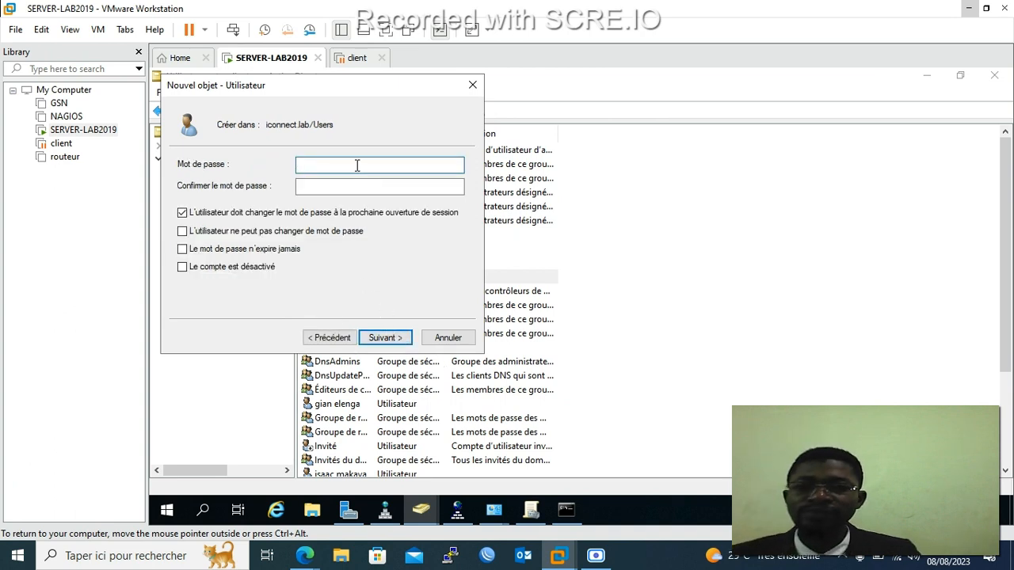
{"action": "type", "text": "••••"}
{"action": "key", "text": "BackSpace"}
{"action": "key", "text": "BackSpace"}
{"action": "key", "text": "BackSpace"}
{"action": "key", "text": "BackSpace"}
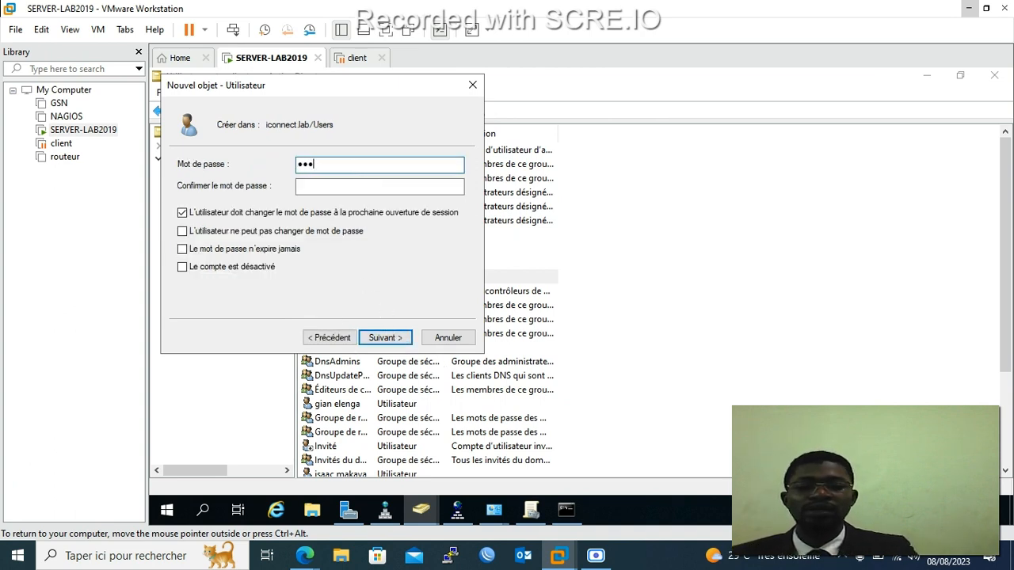
{"action": "type", "text": "•••••"}
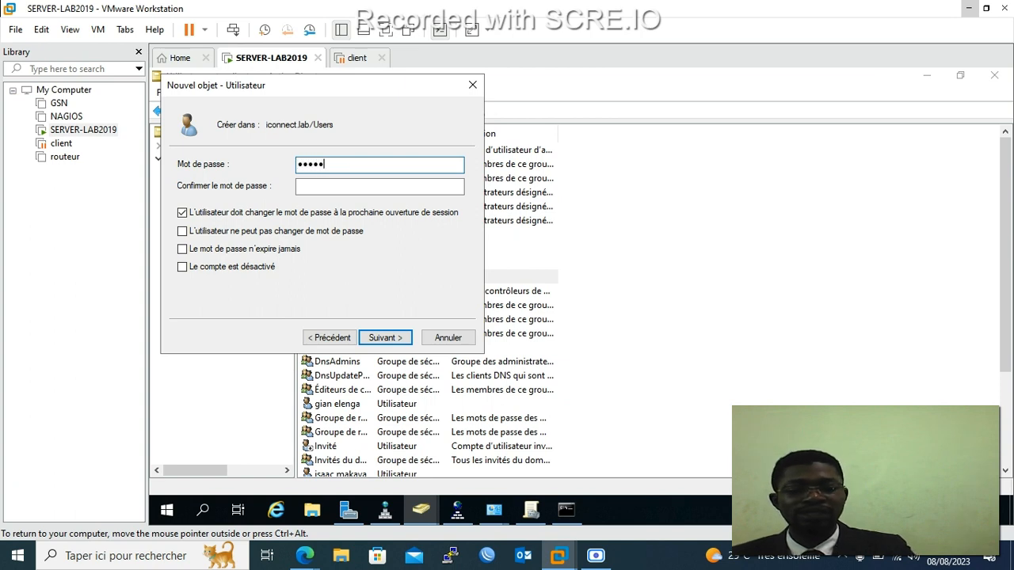
{"action": "key", "text": "Tab"}
{"action": "type", "text": "•••••"}
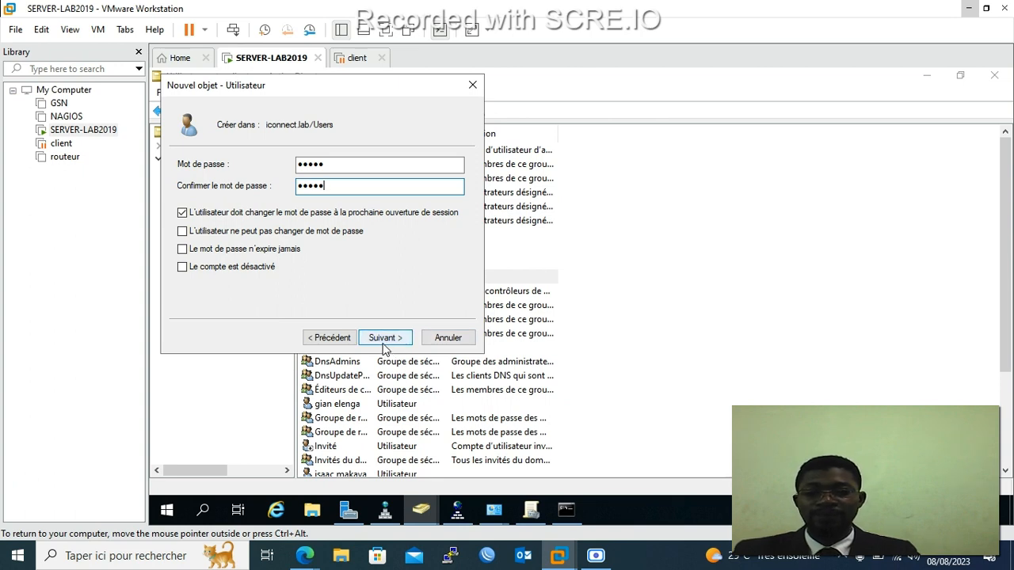
{"action": "left_click", "coordinate": [387, 347]}
{"action": "left_click", "coordinate": [386, 338]}
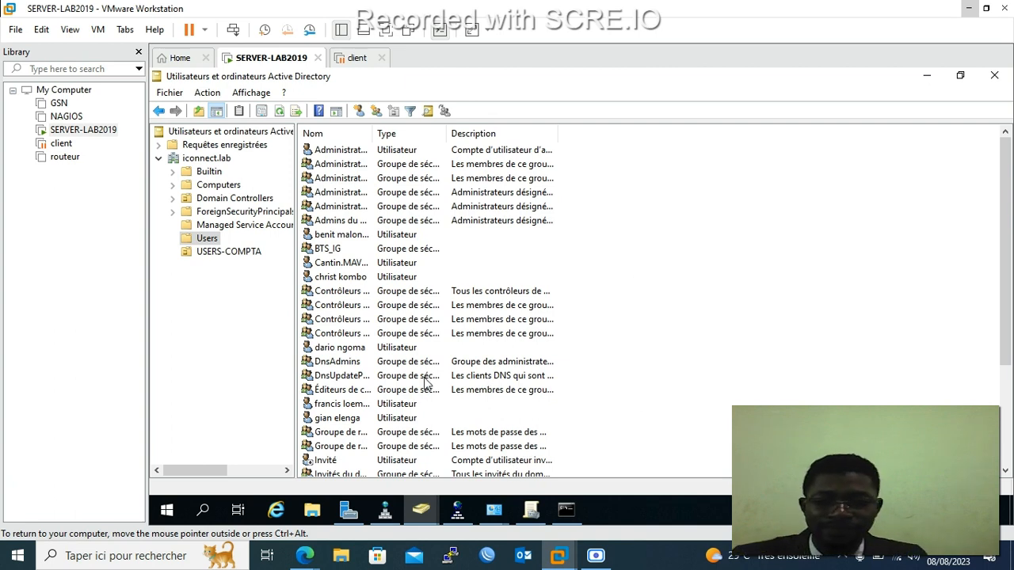
Widen the Nom column so names like Contrôleurs de domaine and Serveurs RAS et IAS show in full.
{"action": "scroll", "coordinate": [431, 384], "scroll_direction": "down", "scroll_amount": 4}
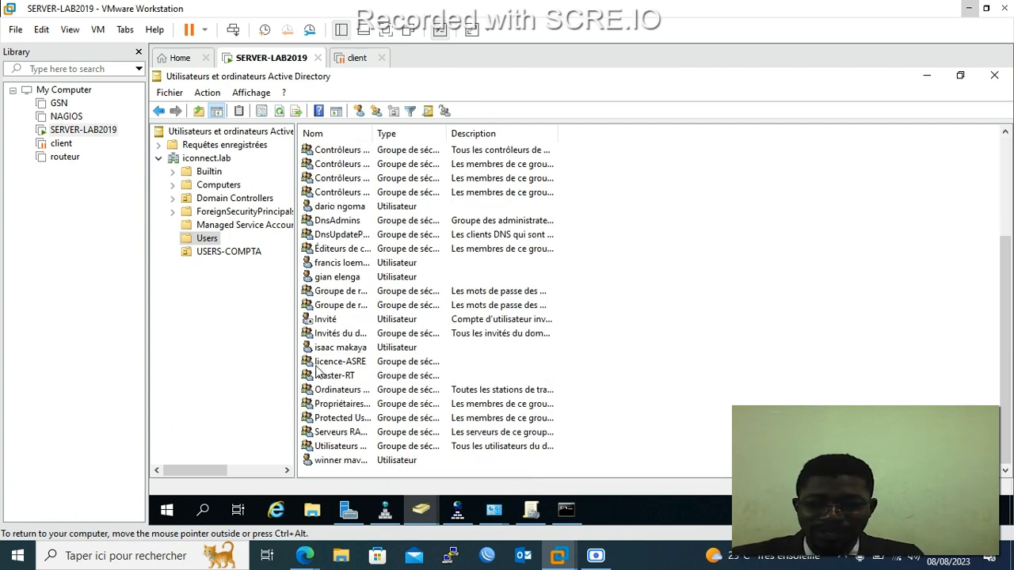
{"action": "scroll", "coordinate": [352, 337], "scroll_direction": "up", "scroll_amount": 1}
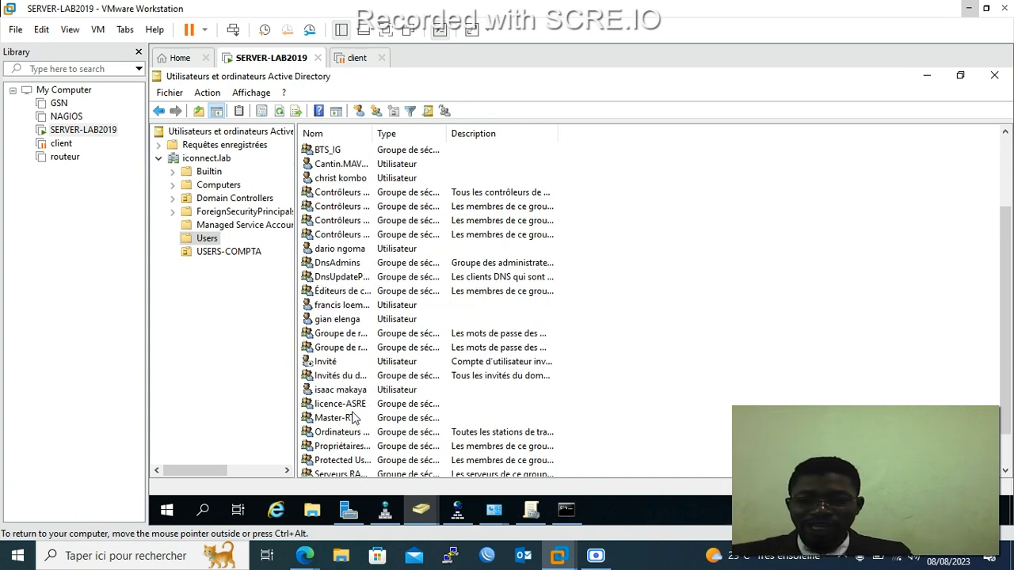
{"action": "scroll", "coordinate": [352, 418], "scroll_direction": "down", "scroll_amount": 1}
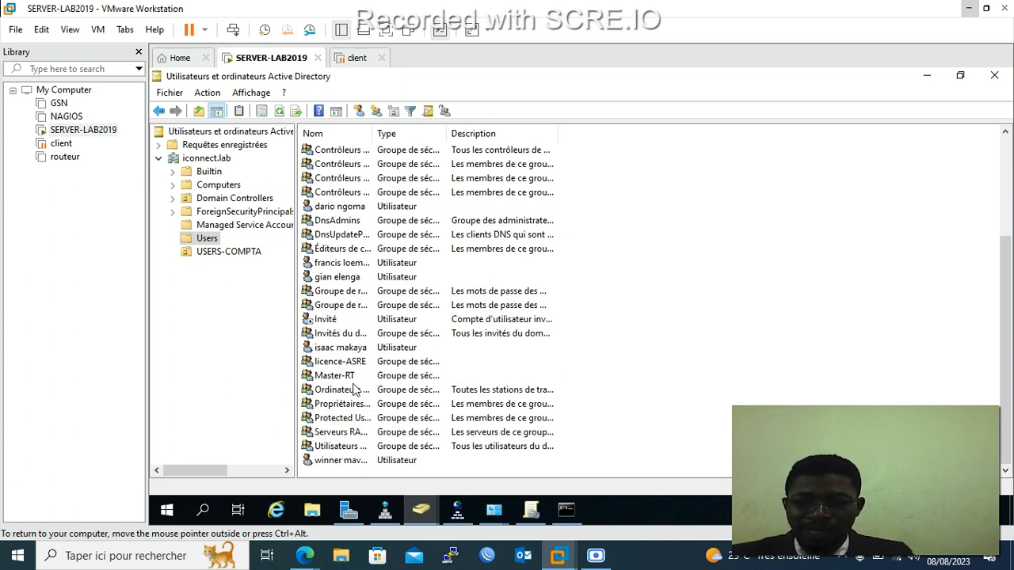
{"action": "left_click_drag", "start_coordinate": [373, 133], "coordinate": [441, 150]}
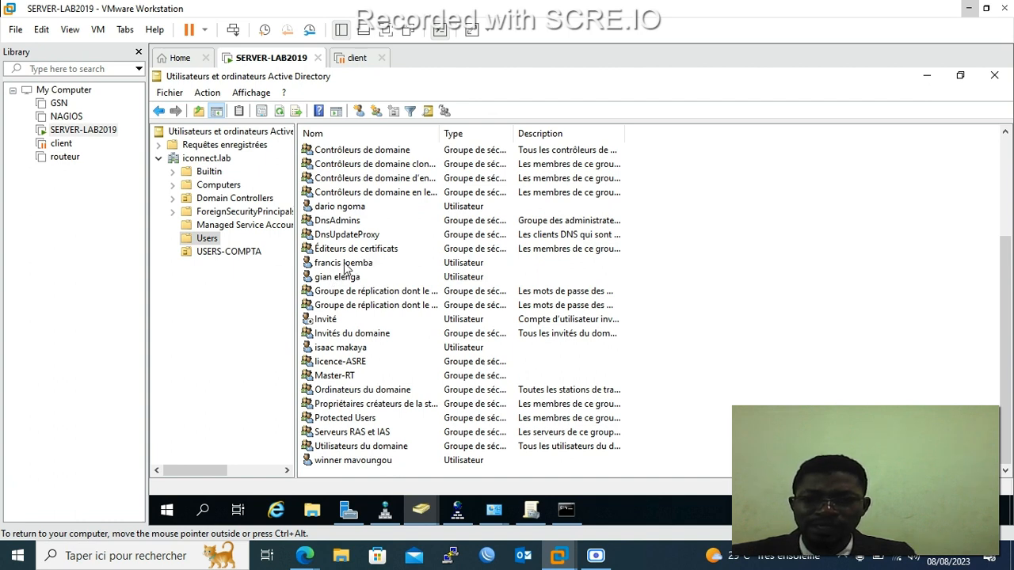
{"action": "double_click", "coordinate": [339, 264]}
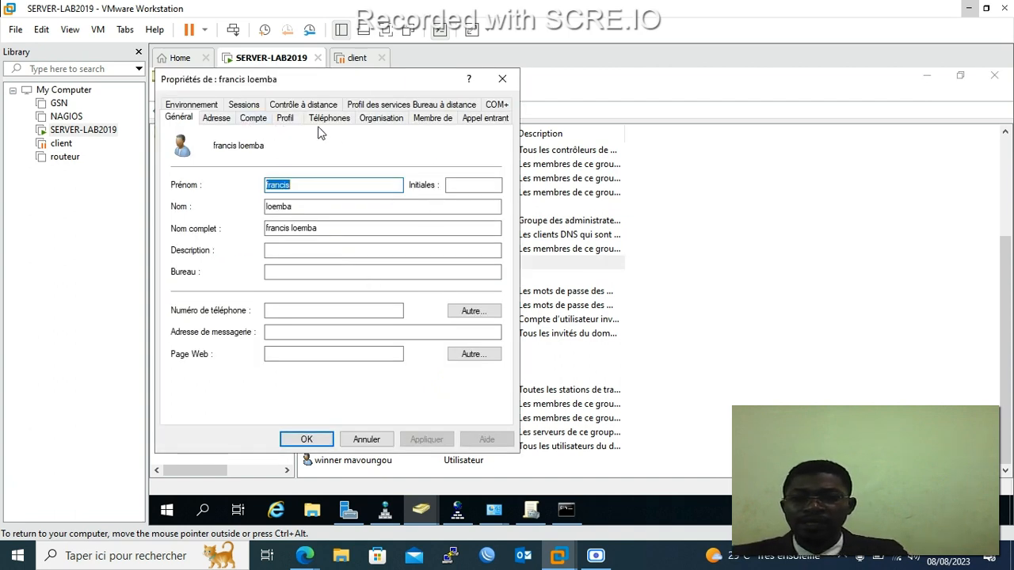
{"action": "left_click", "coordinate": [432, 118]}
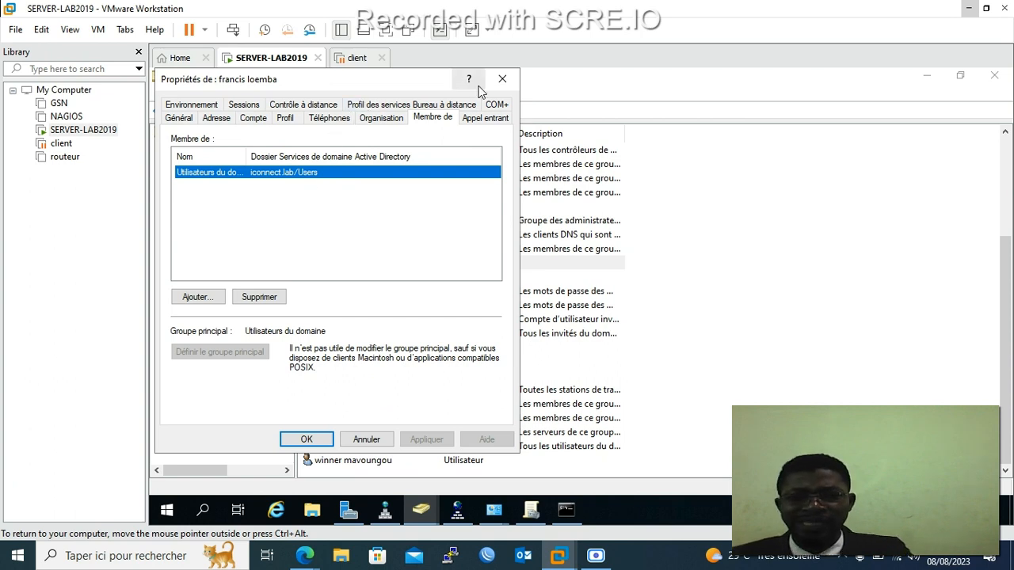
{"action": "left_click", "coordinate": [502, 79]}
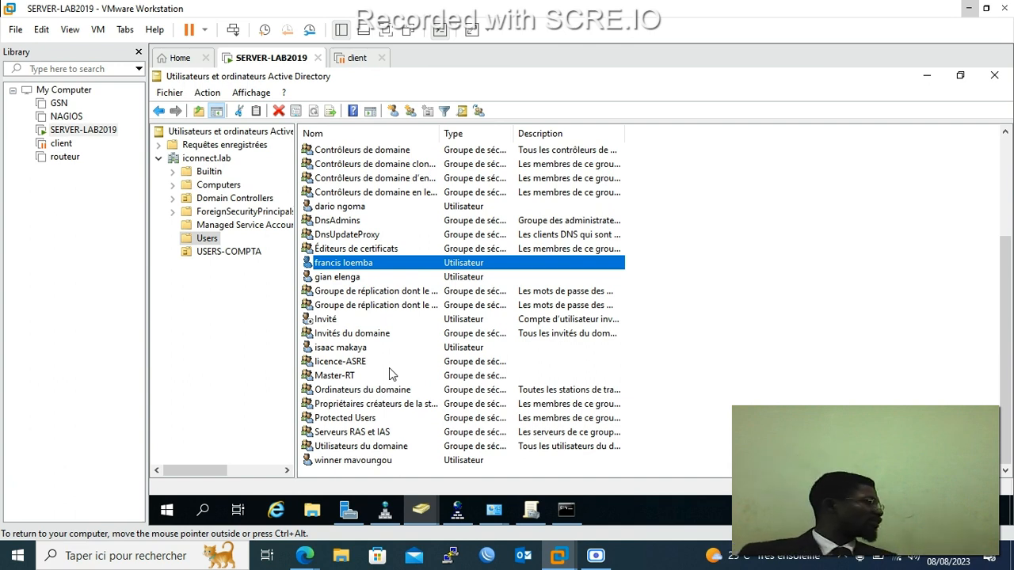
Add the user below Éditeurs de certificats to Master-RT through its Membre de tab and apply.
{"action": "right_click", "coordinate": [364, 266]}
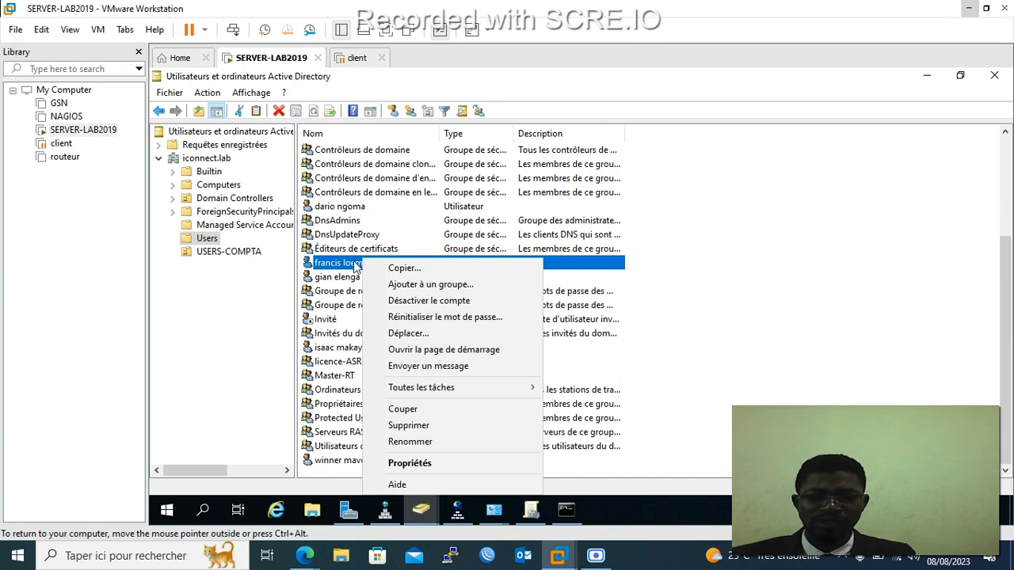
{"action": "left_click", "coordinate": [410, 463]}
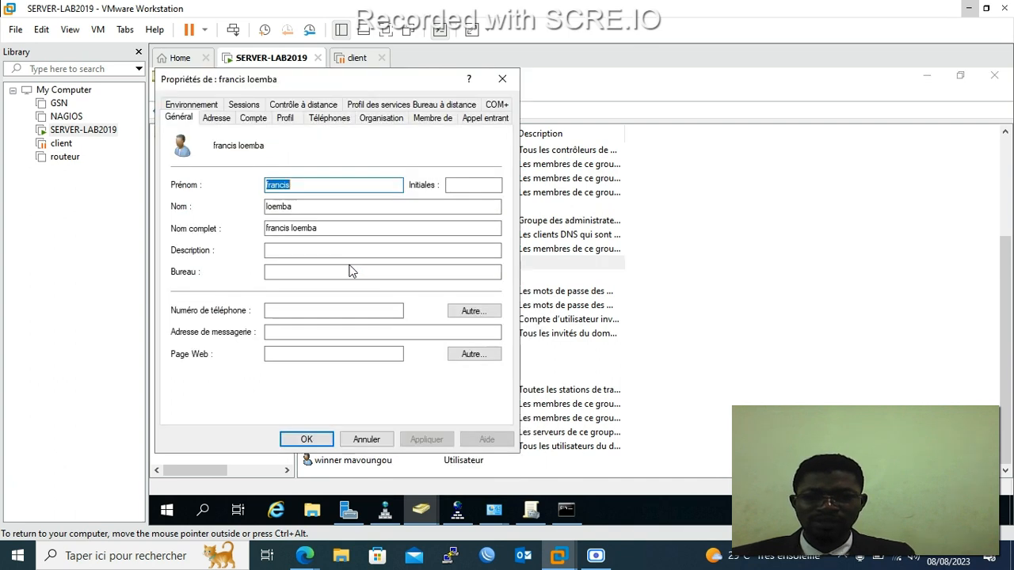
{"action": "left_click", "coordinate": [433, 118]}
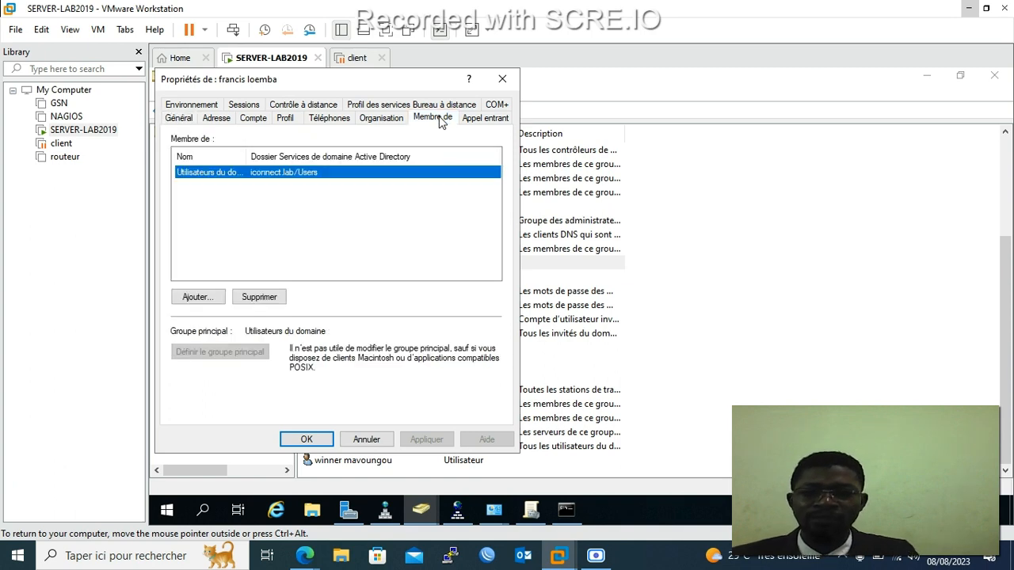
{"action": "left_click", "coordinate": [197, 296]}
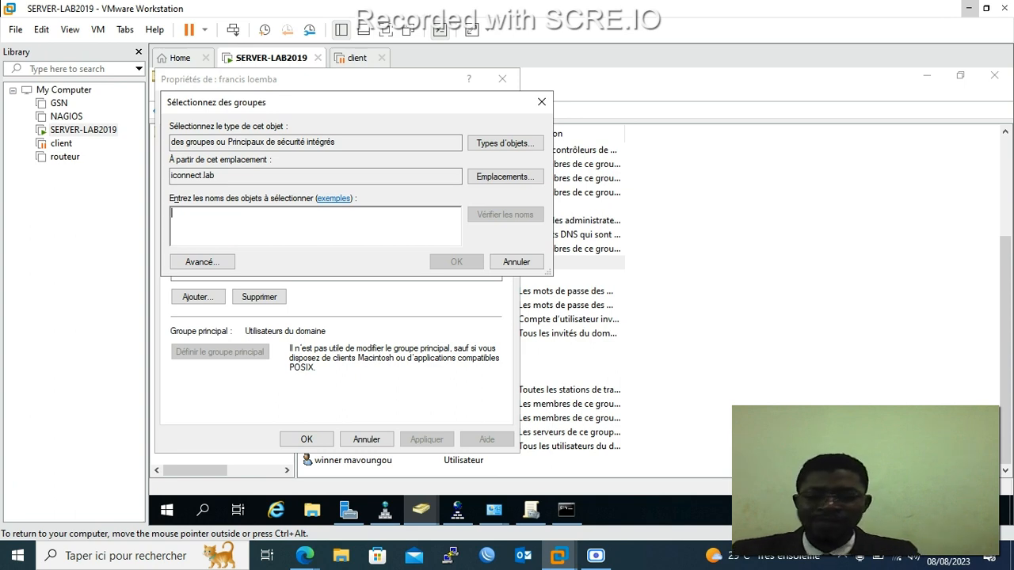
{"action": "type", "text": "mas"}
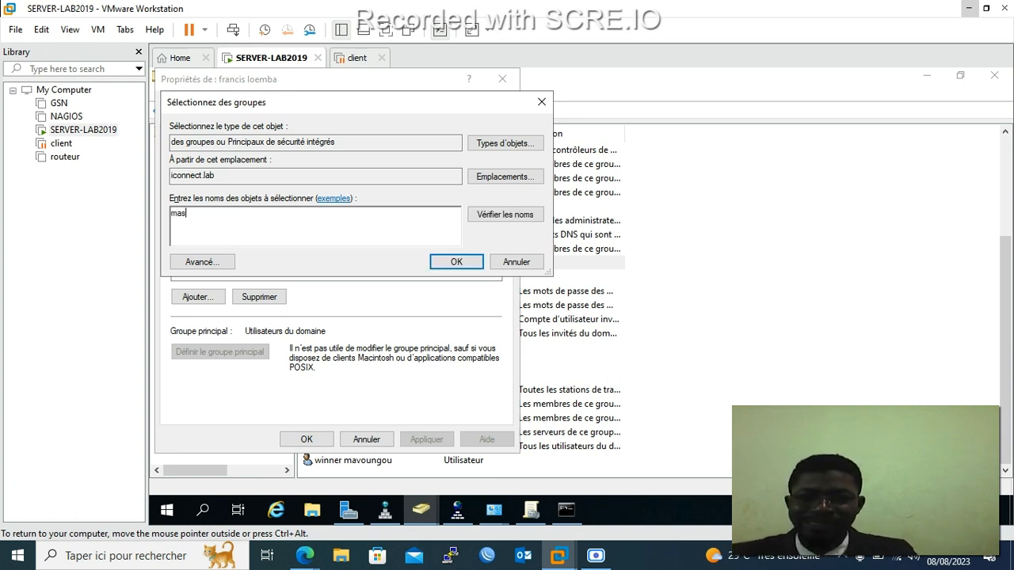
{"action": "left_click", "coordinate": [521, 218]}
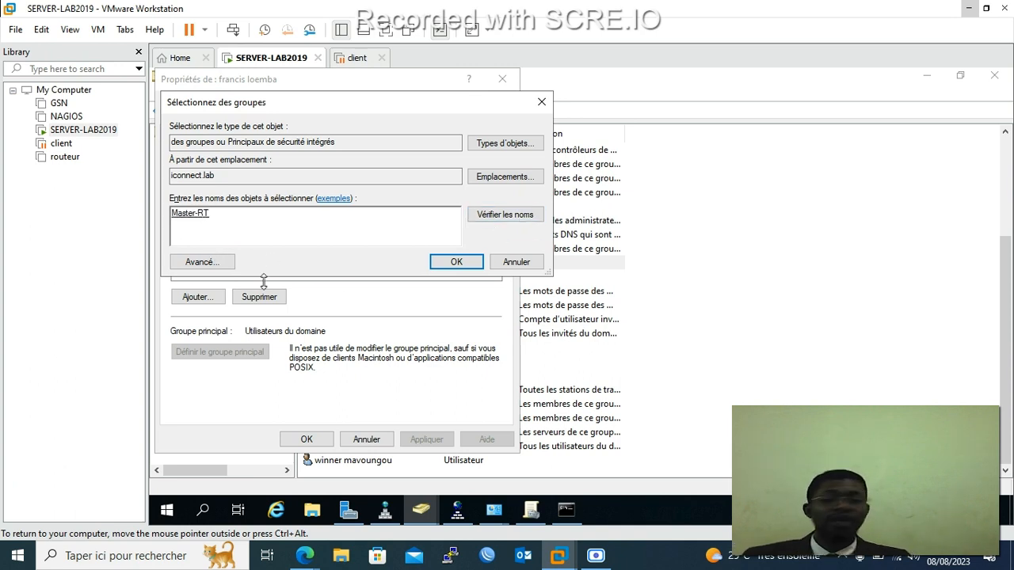
{"action": "left_click", "coordinate": [464, 263]}
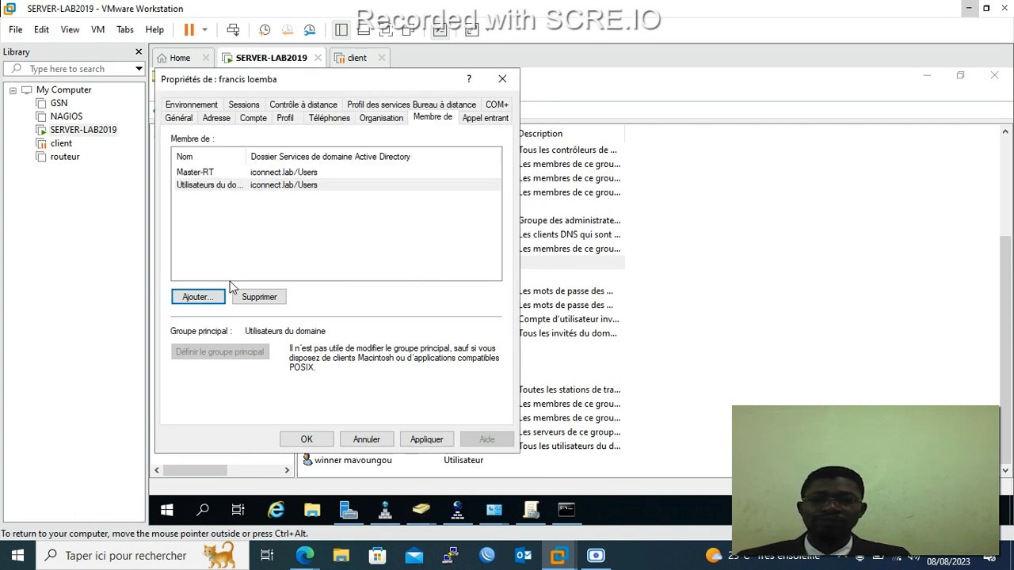
{"action": "left_click", "coordinate": [428, 444]}
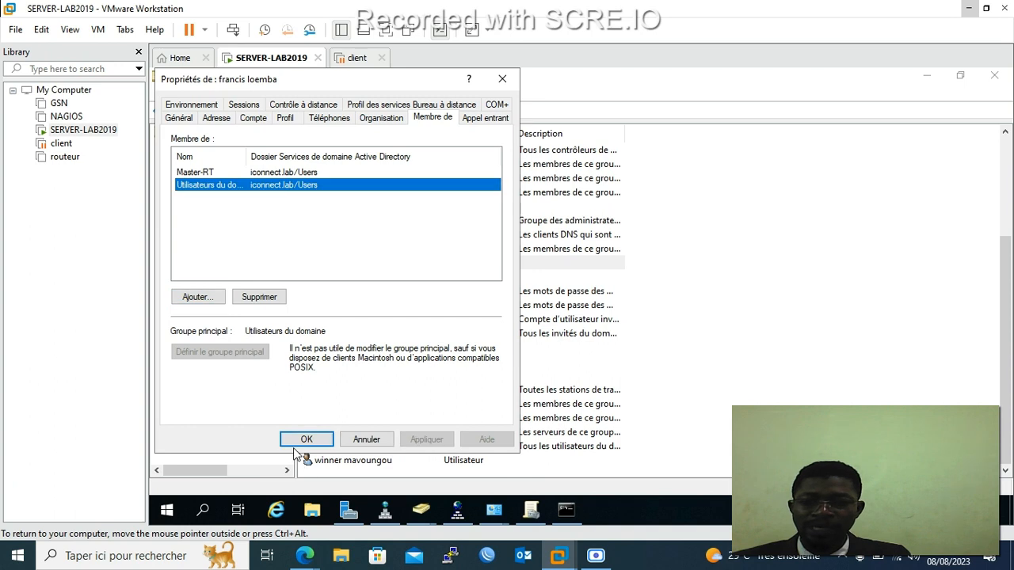
{"action": "left_click", "coordinate": [302, 443]}
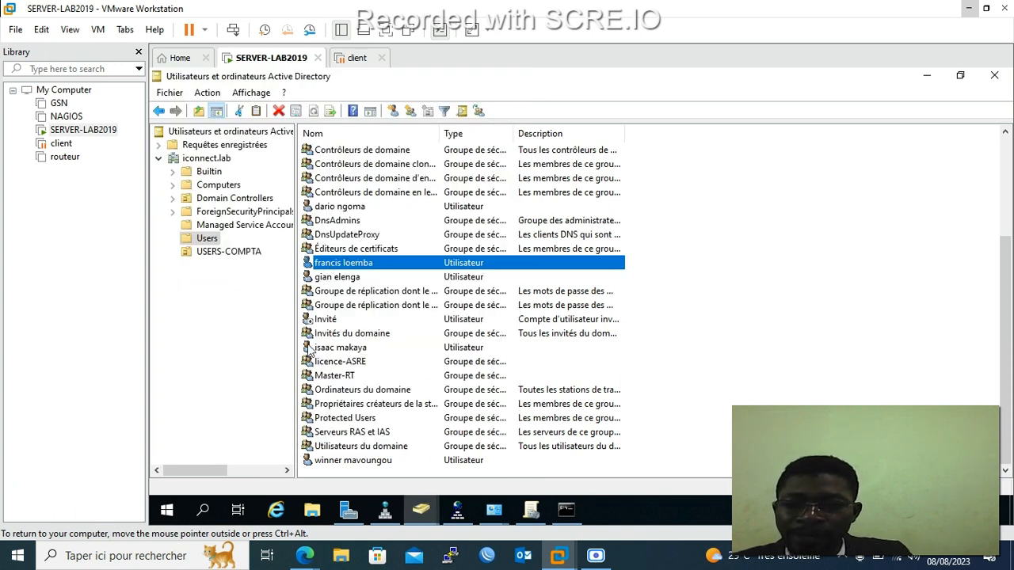
{"action": "double_click", "coordinate": [321, 376]}
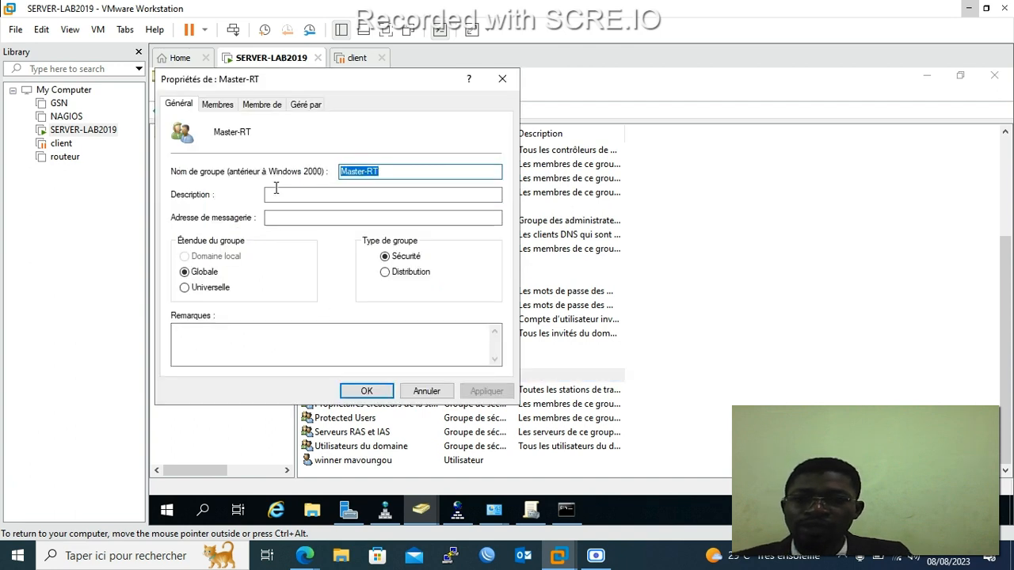
{"action": "left_click", "coordinate": [261, 105]}
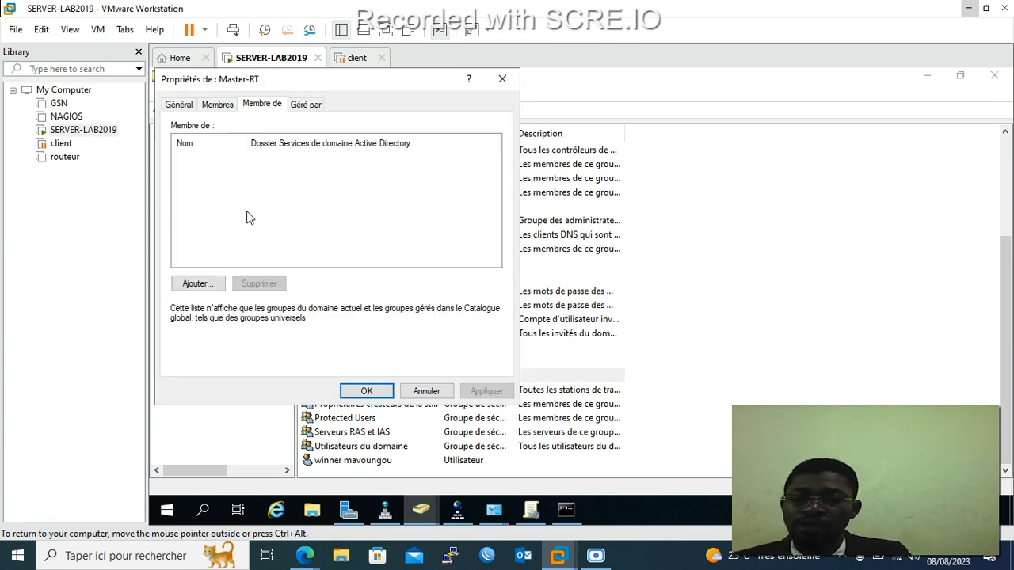
{"action": "left_click", "coordinate": [220, 105]}
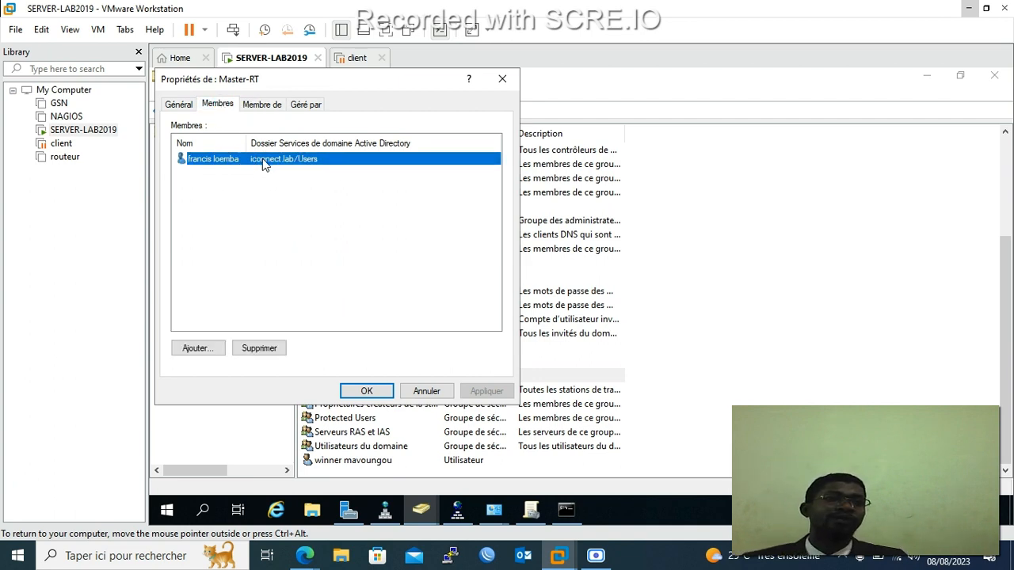
{"action": "left_click", "coordinate": [267, 111]}
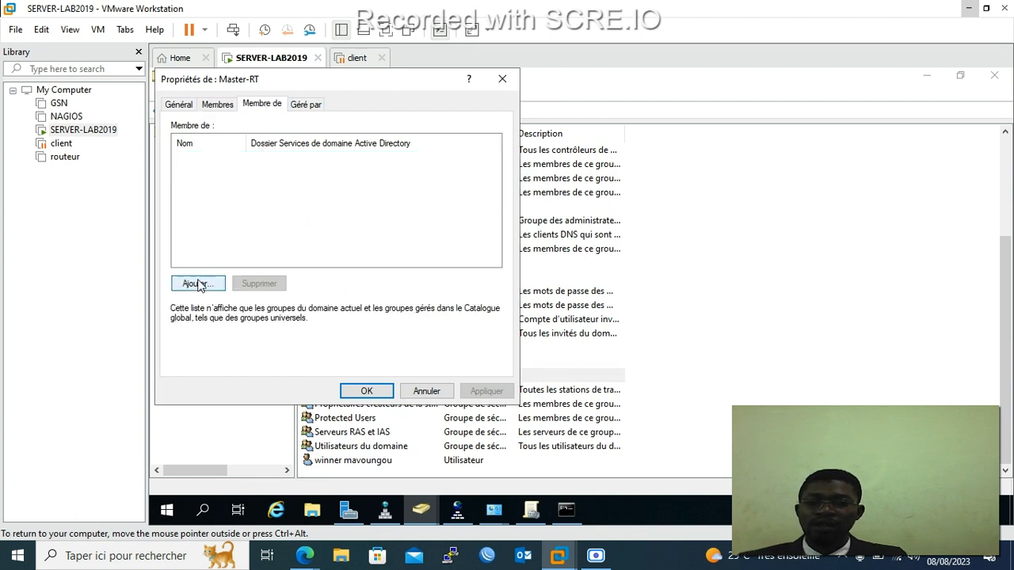
{"action": "left_click", "coordinate": [198, 283]}
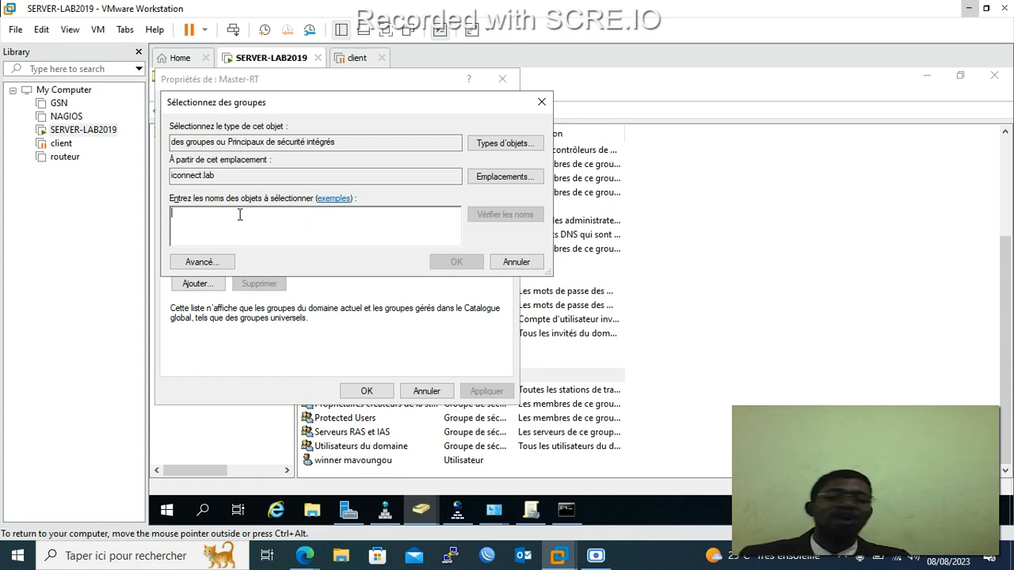
{"action": "left_click", "coordinate": [542, 101]}
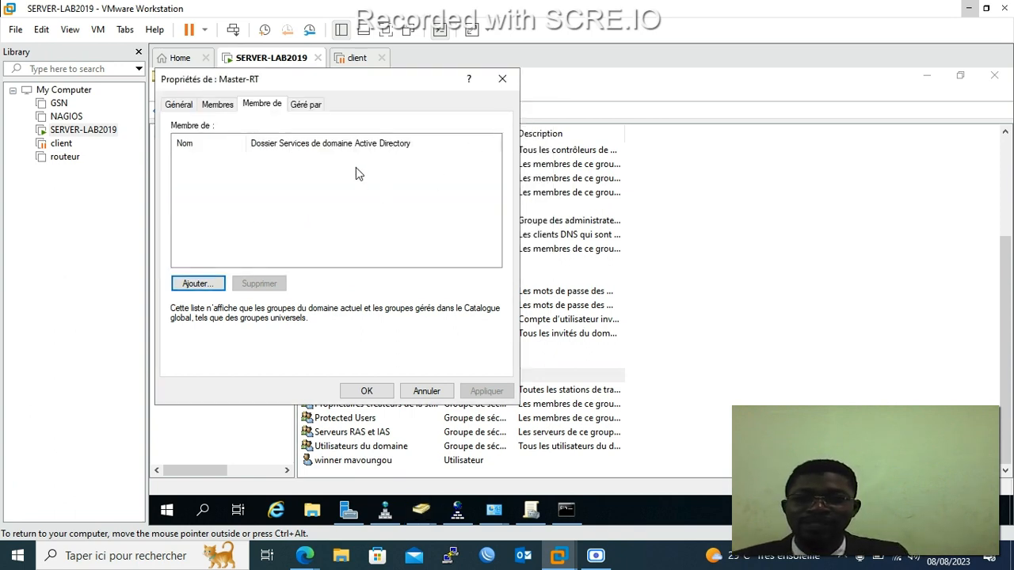
{"action": "left_click", "coordinate": [295, 105]}
{"action": "left_click", "coordinate": [265, 106]}
{"action": "left_click", "coordinate": [218, 105]}
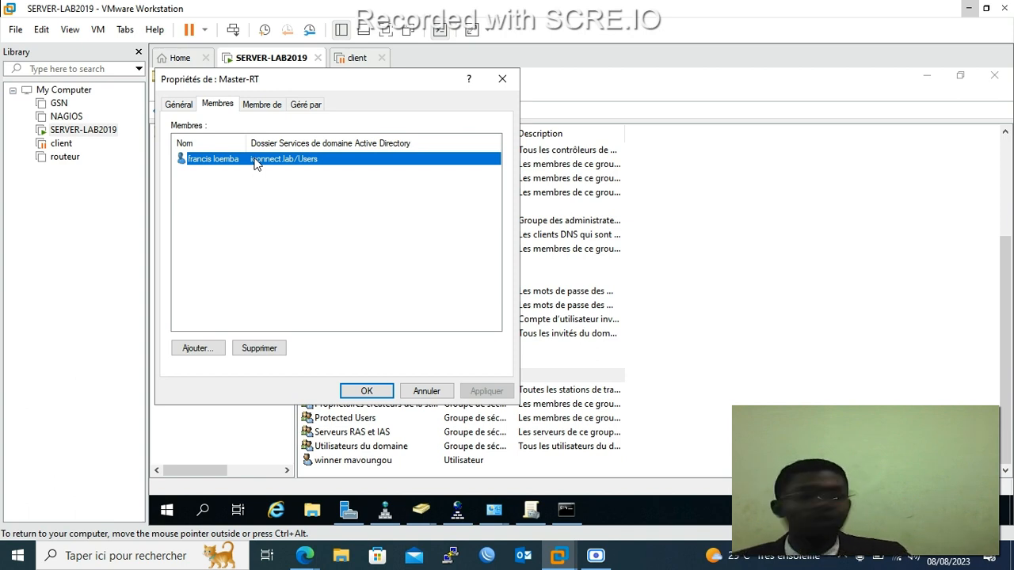
{"action": "left_click", "coordinate": [503, 80]}
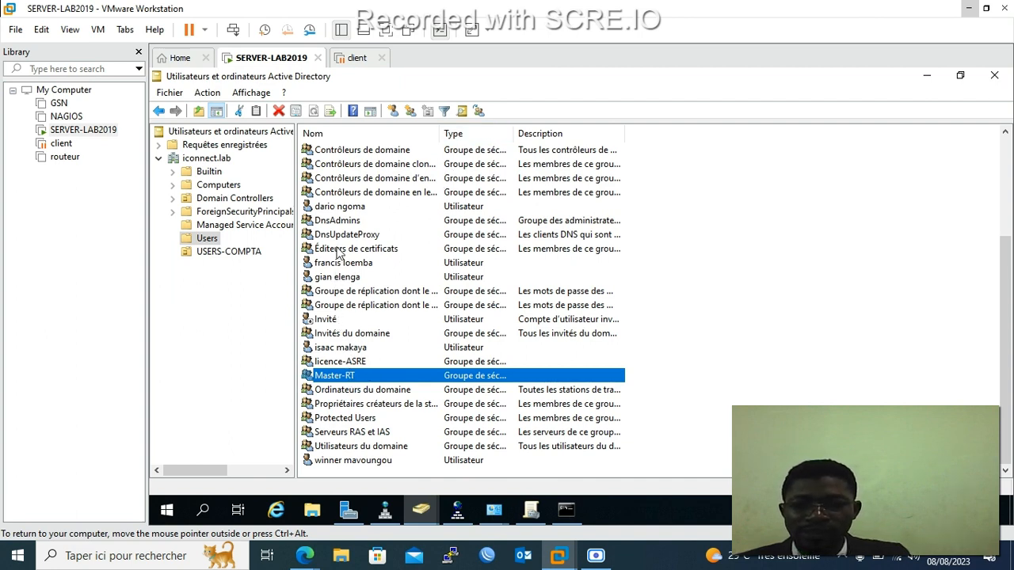
Add another user account to the licence-ASRE group and apply the change.
{"action": "double_click", "coordinate": [334, 207]}
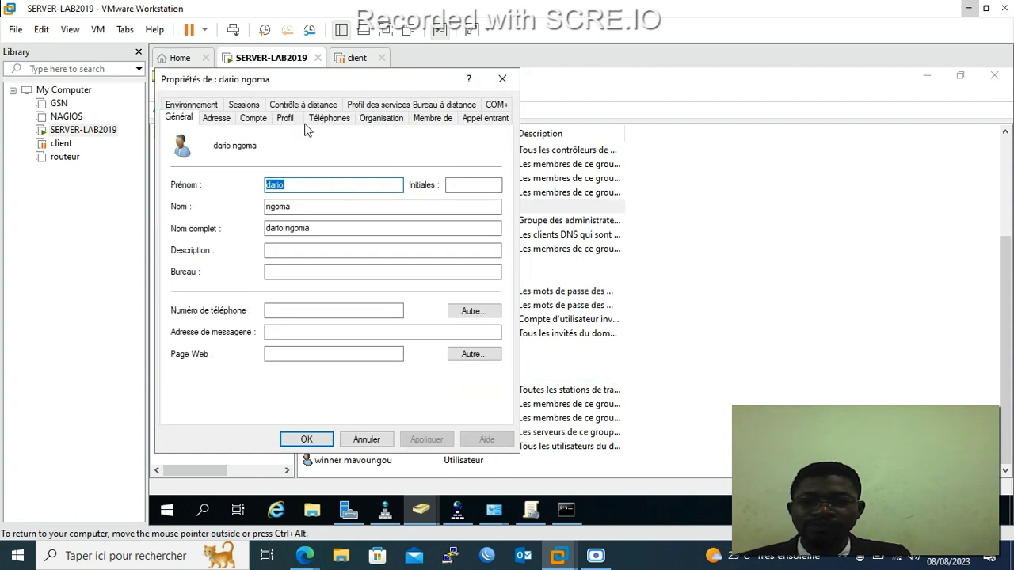
{"action": "left_click", "coordinate": [425, 121]}
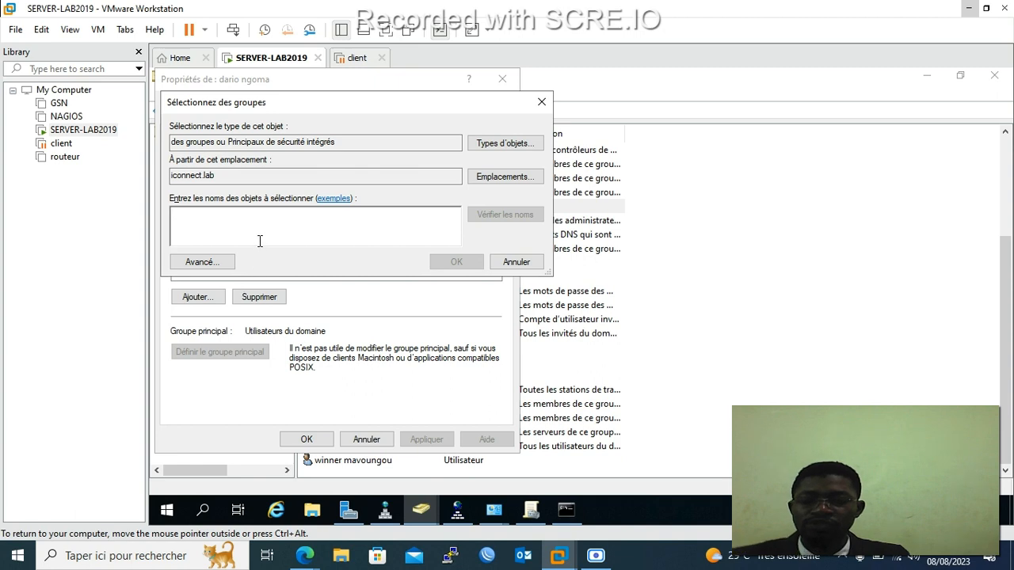
{"action": "type", "text": "lice"}
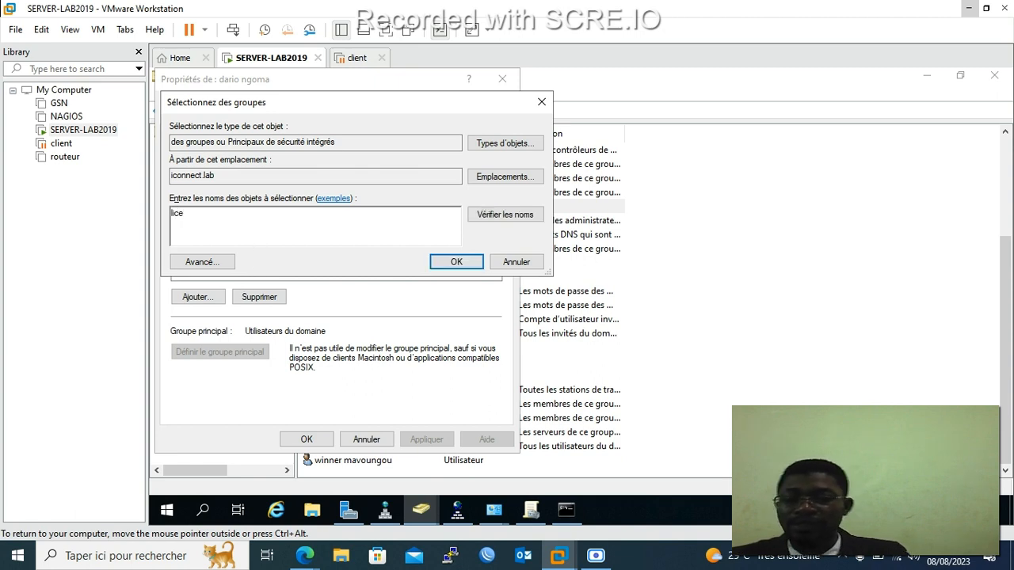
{"action": "type", "text": "n"}
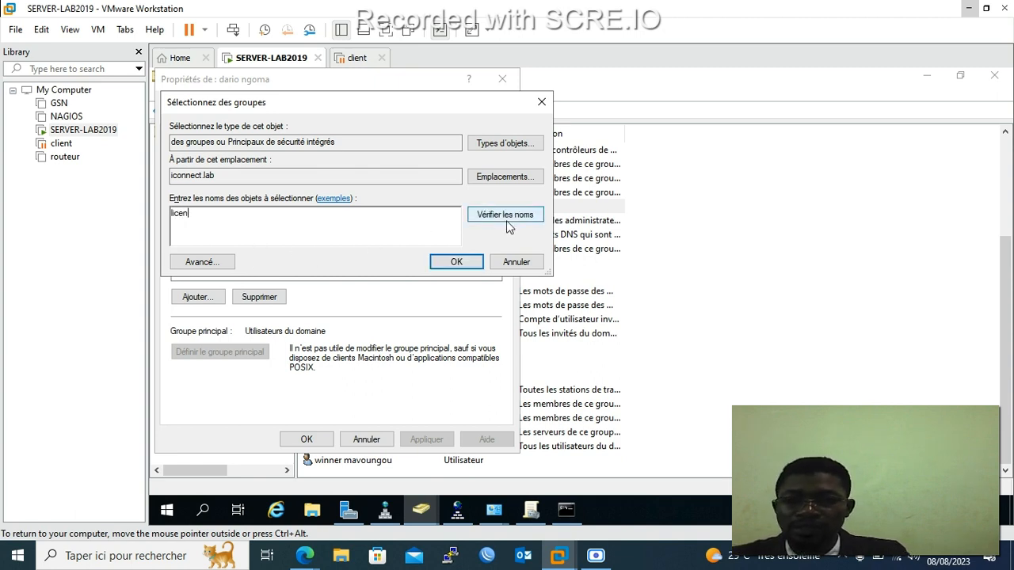
{"action": "left_click", "coordinate": [506, 220]}
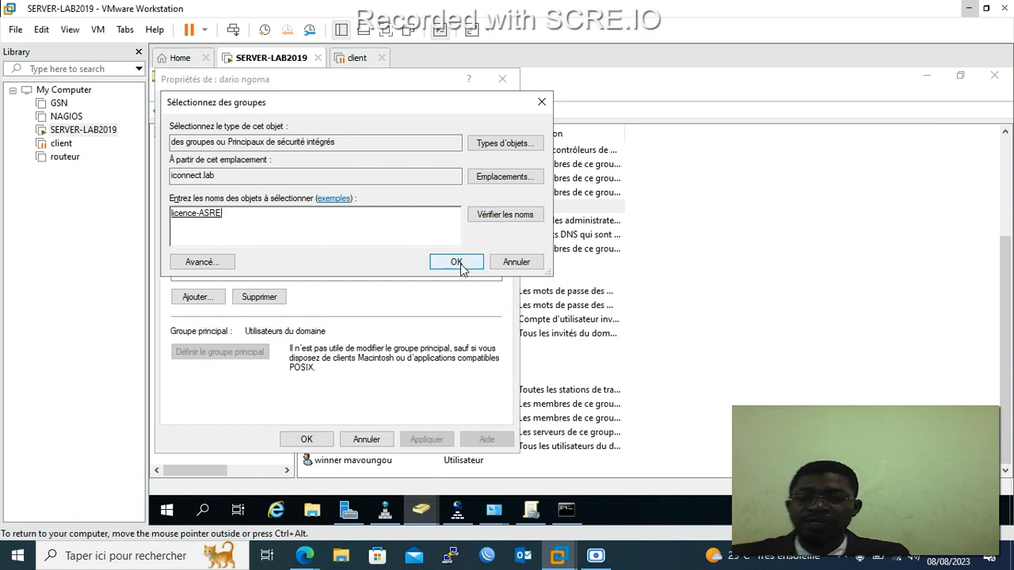
{"action": "left_click", "coordinate": [461, 266]}
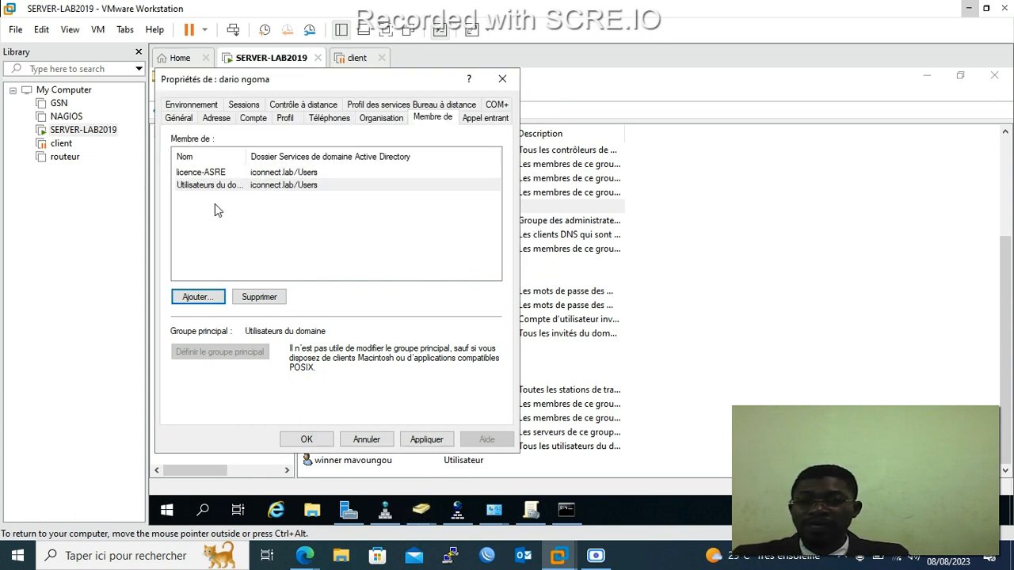
{"action": "left_click", "coordinate": [426, 439]}
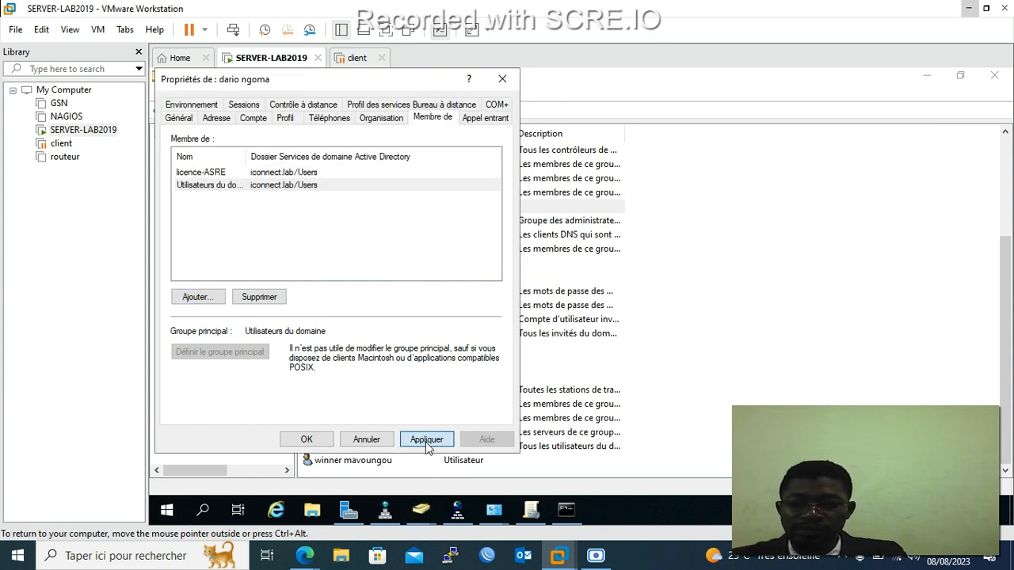
{"action": "left_click", "coordinate": [307, 440]}
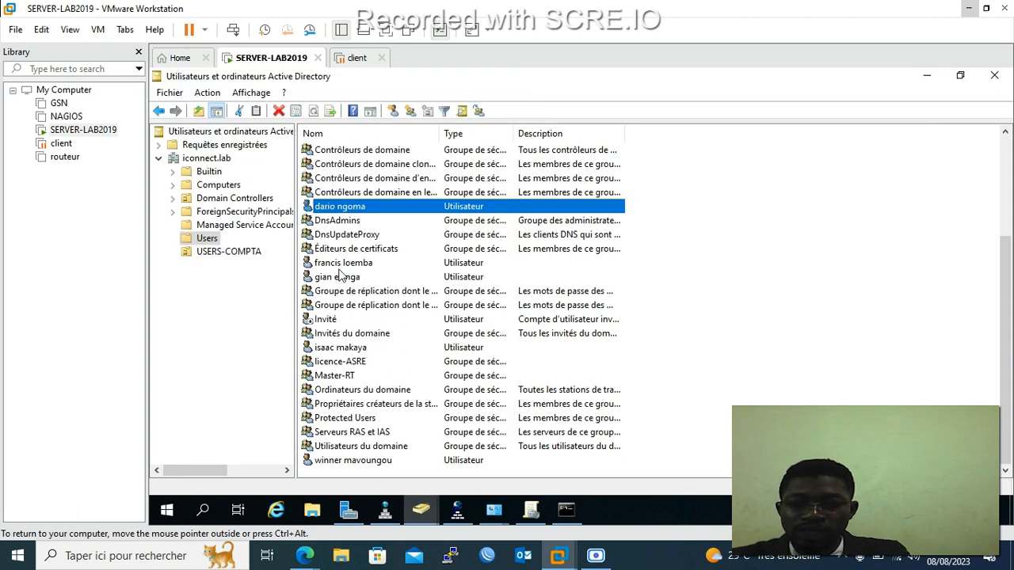
Check licence-ASRE's Membres tab to confirm the user is its member.
{"action": "double_click", "coordinate": [342, 362]}
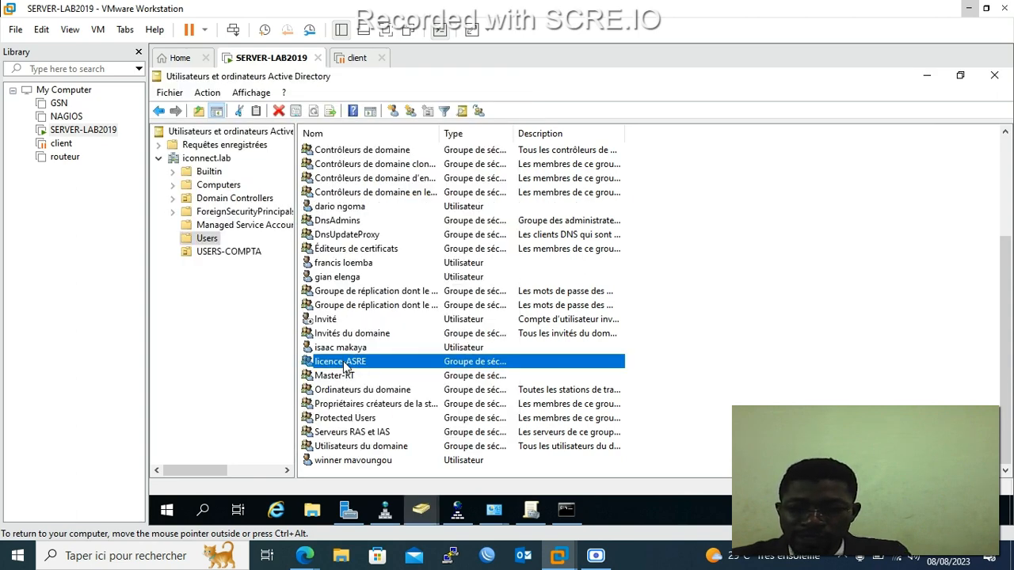
{"action": "left_click", "coordinate": [219, 105]}
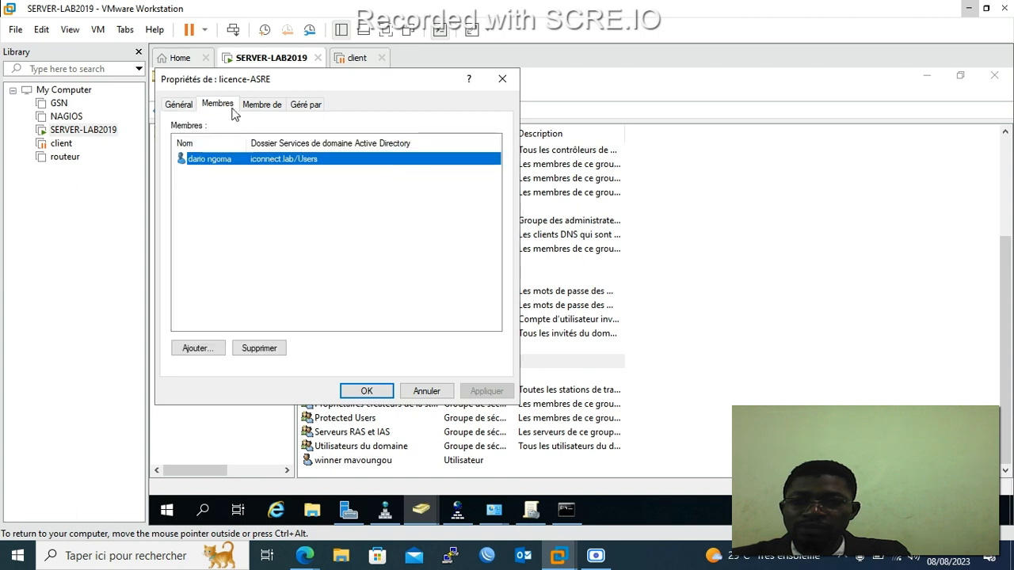
{"action": "left_click", "coordinate": [502, 79]}
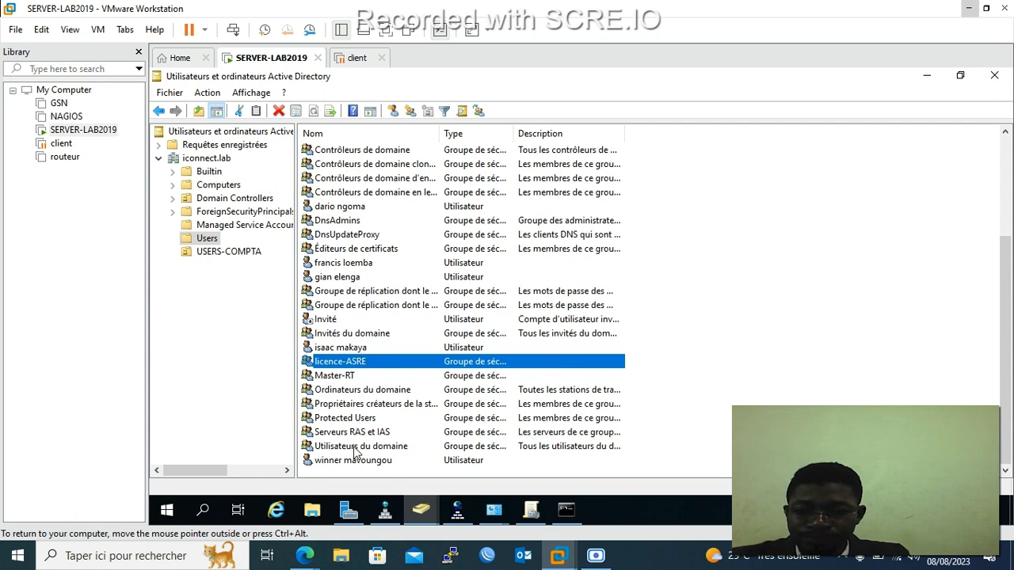
Add the next user account to BTS_IG, resolved from 'bts', and apply the membership.
{"action": "scroll", "coordinate": [356, 435], "scroll_direction": "up", "scroll_amount": 1}
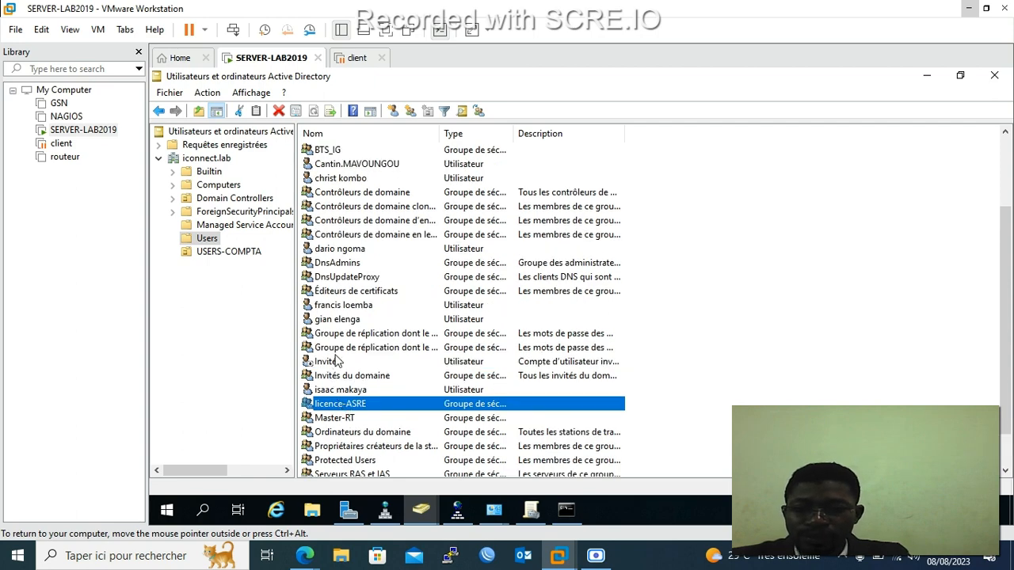
{"action": "scroll", "coordinate": [337, 361], "scroll_direction": "up", "scroll_amount": 3}
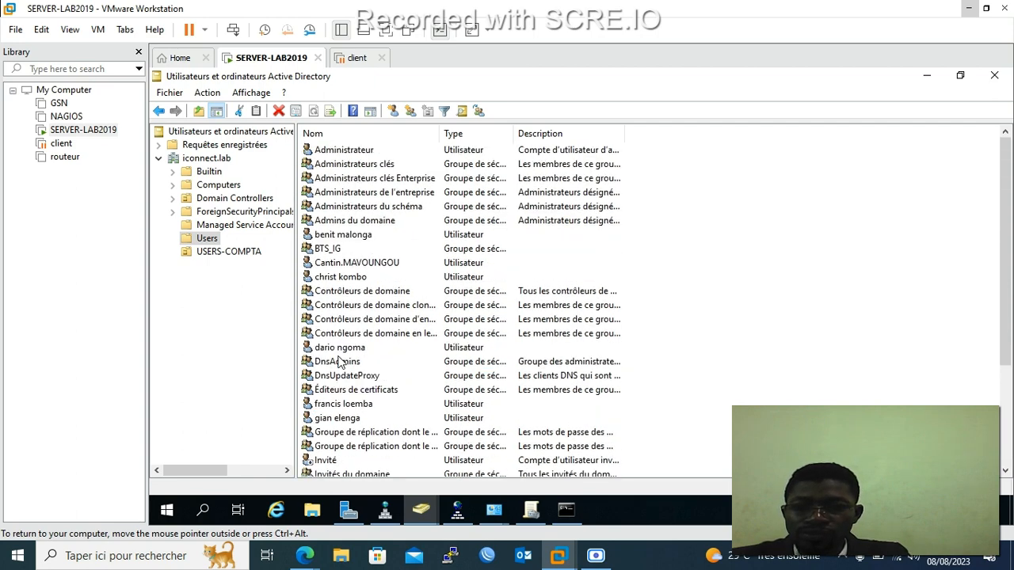
{"action": "double_click", "coordinate": [334, 277]}
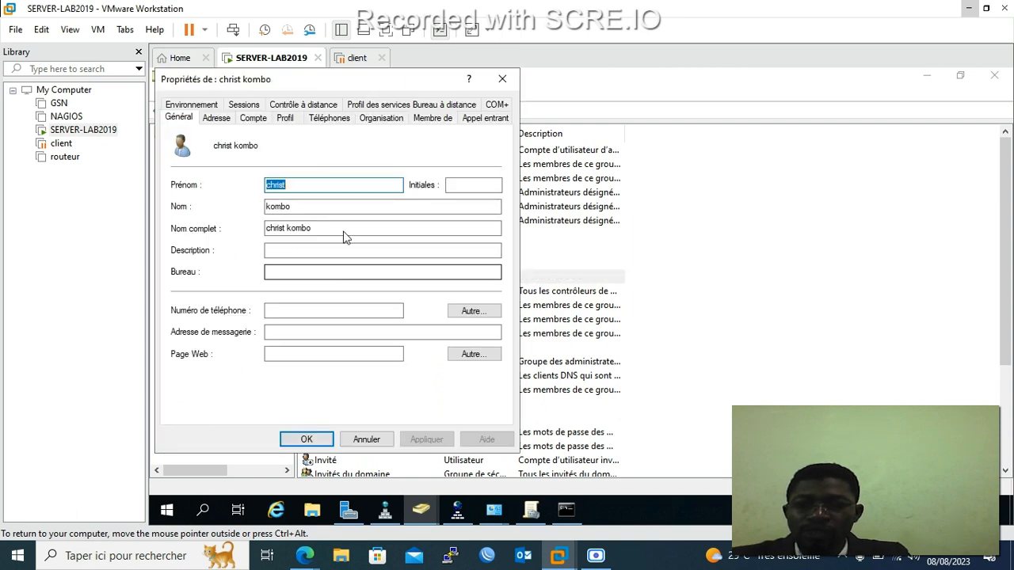
{"action": "left_click", "coordinate": [433, 119]}
{"action": "left_click", "coordinate": [198, 298]}
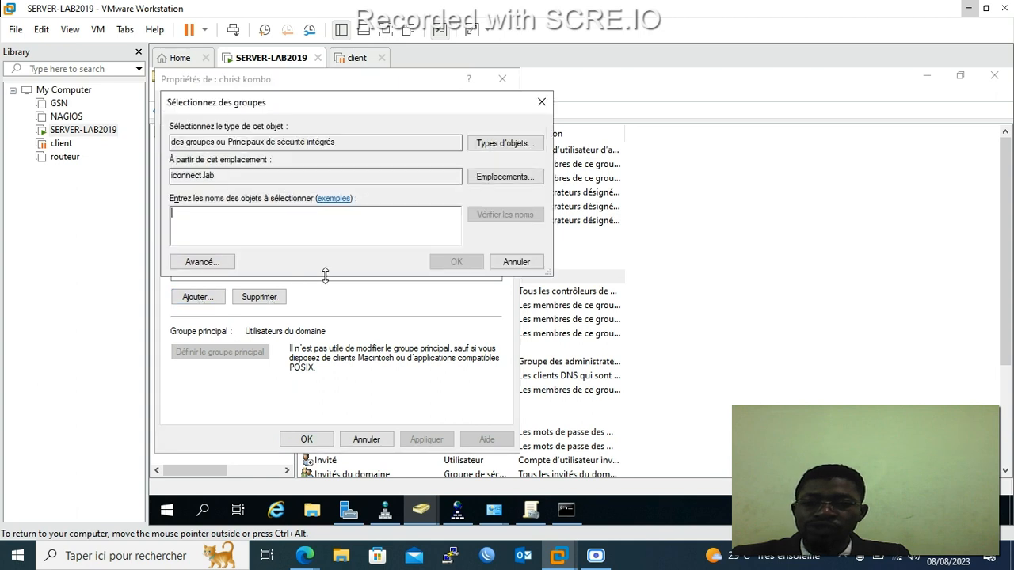
{"action": "type", "text": "c"}
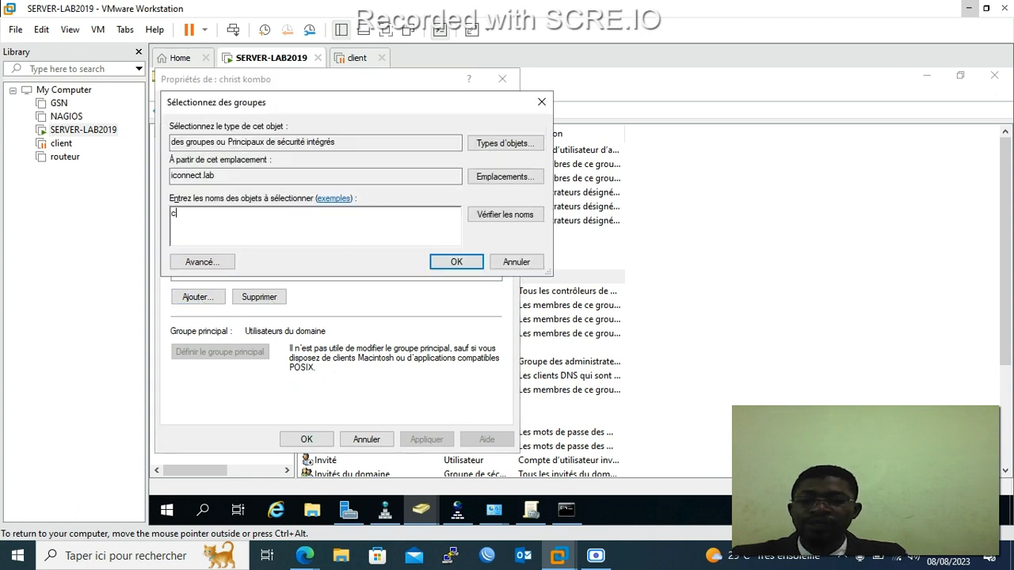
{"action": "key", "text": "BackSpace"}
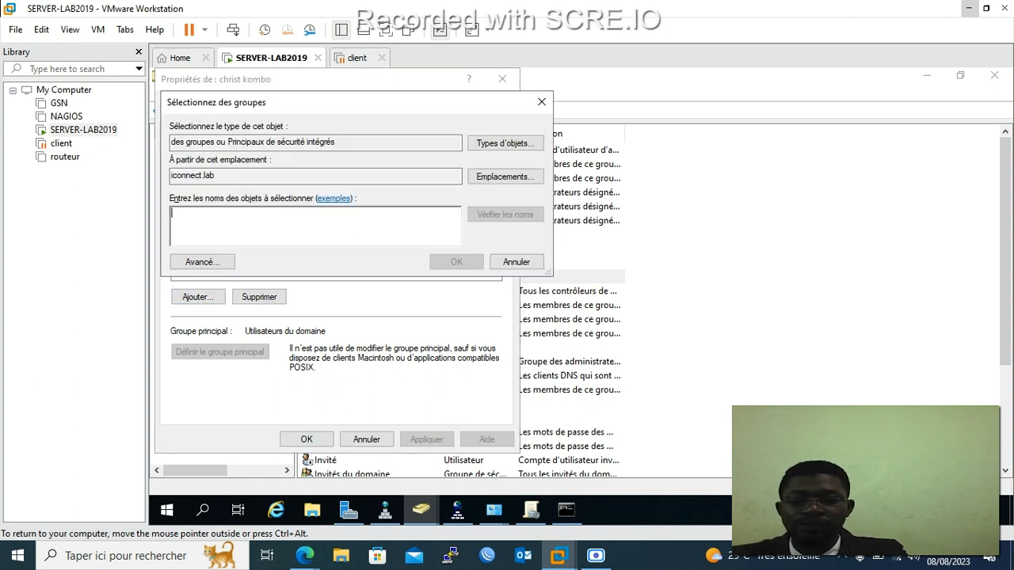
{"action": "type", "text": "bts"}
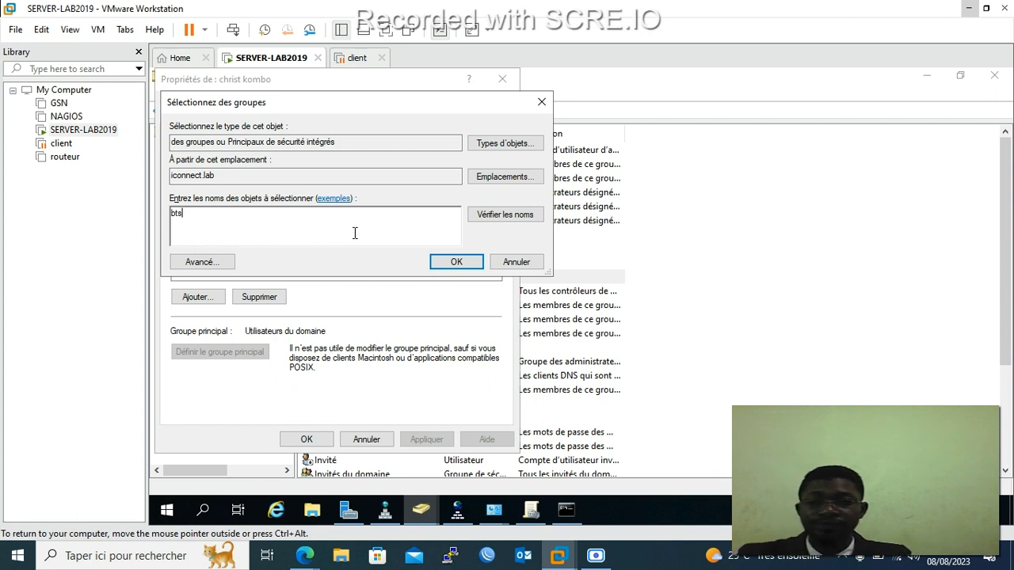
{"action": "left_click", "coordinate": [493, 219]}
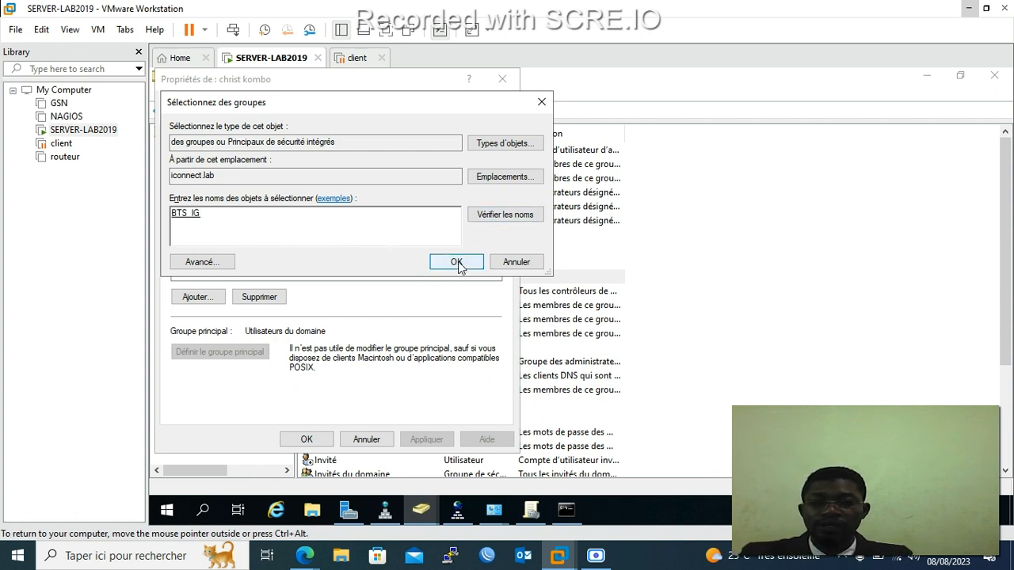
{"action": "left_click", "coordinate": [459, 262]}
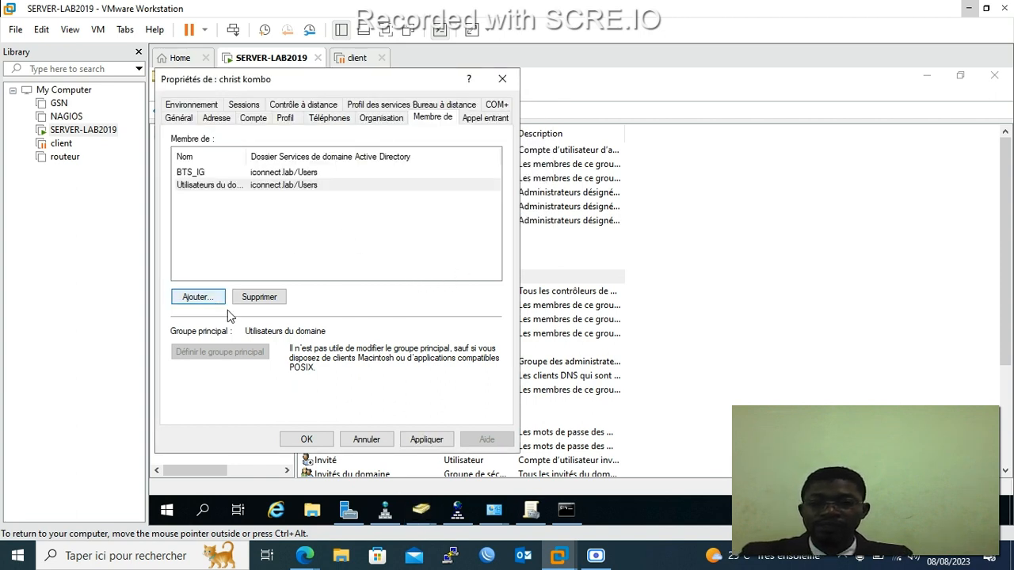
{"action": "left_click", "coordinate": [408, 437]}
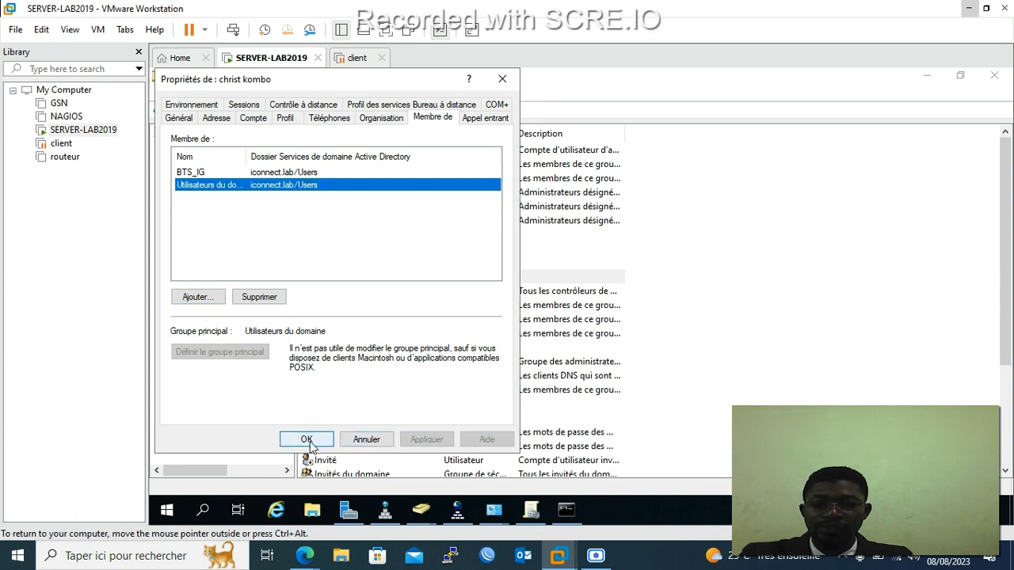
{"action": "left_click", "coordinate": [309, 440]}
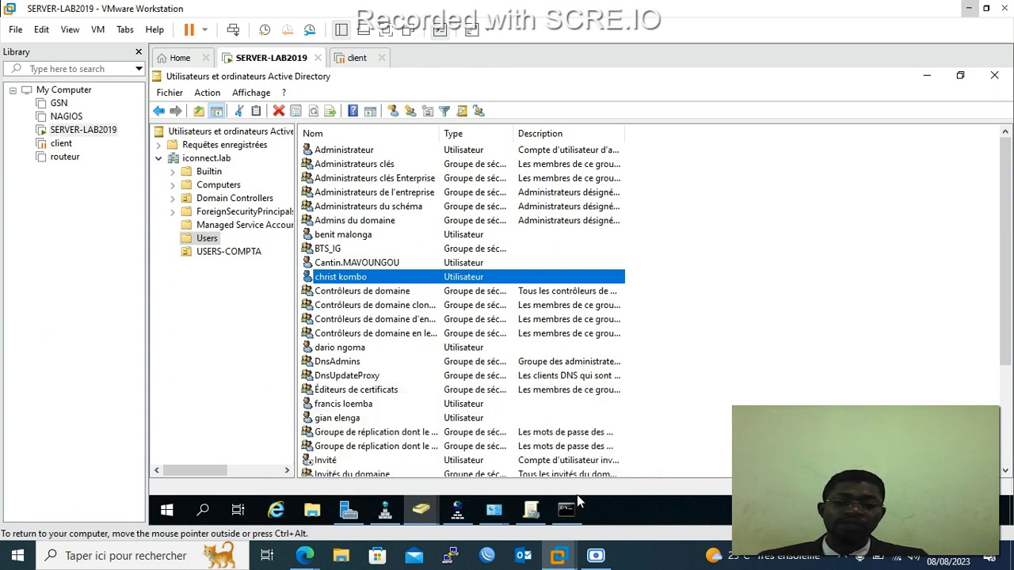
{"action": "mouse_move", "coordinate": [571, 516]}
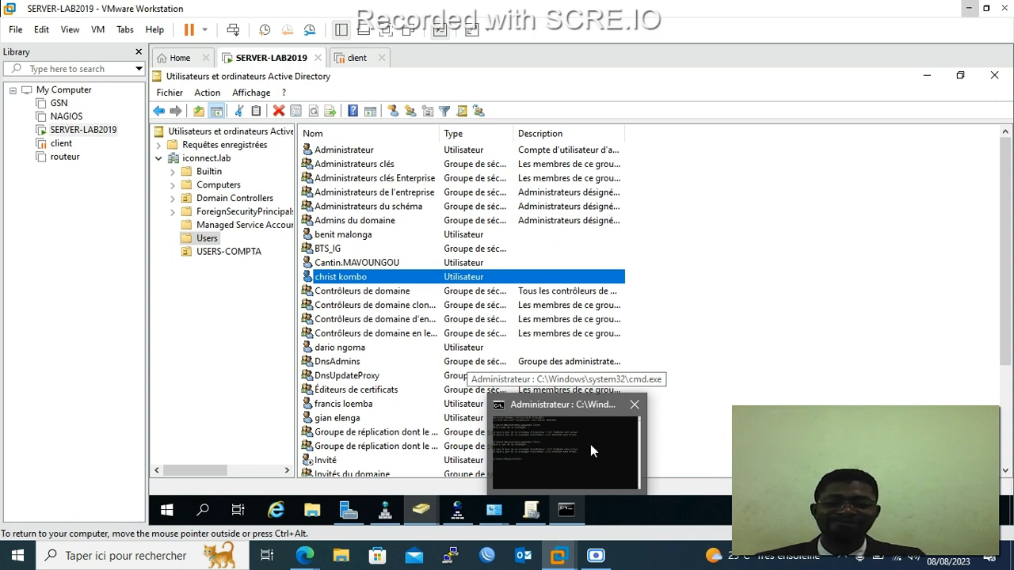
{"action": "left_click", "coordinate": [591, 446]}
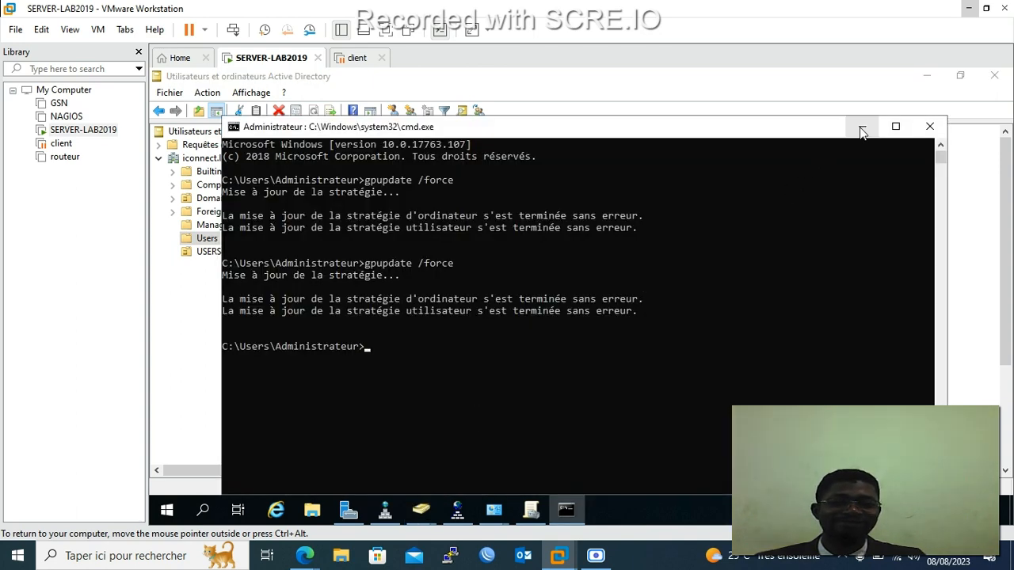
{"action": "left_click", "coordinate": [861, 126]}
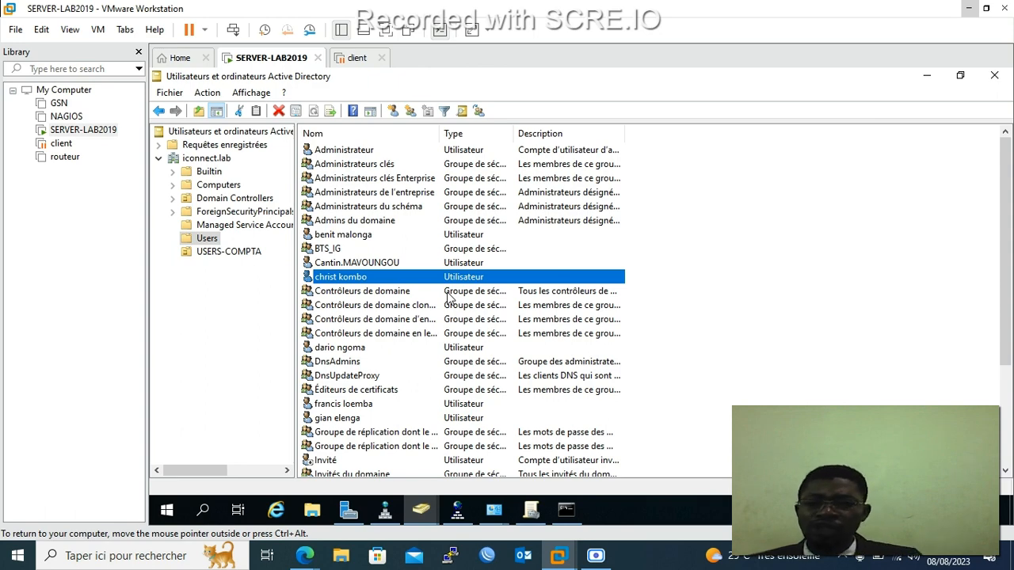
{"action": "scroll", "coordinate": [339, 334], "scroll_direction": "down", "scroll_amount": 3}
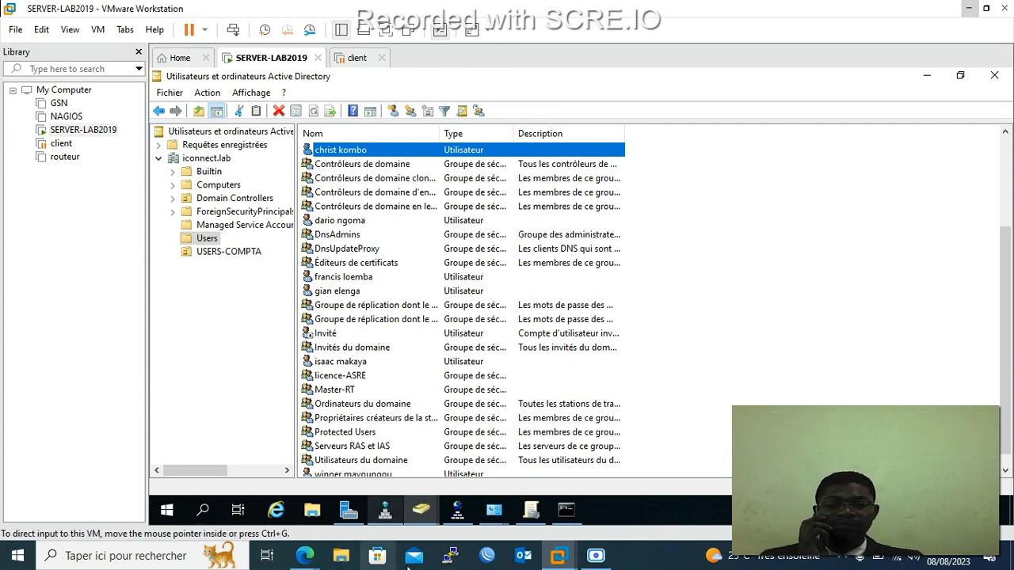
{"action": "left_click", "coordinate": [595, 557]}
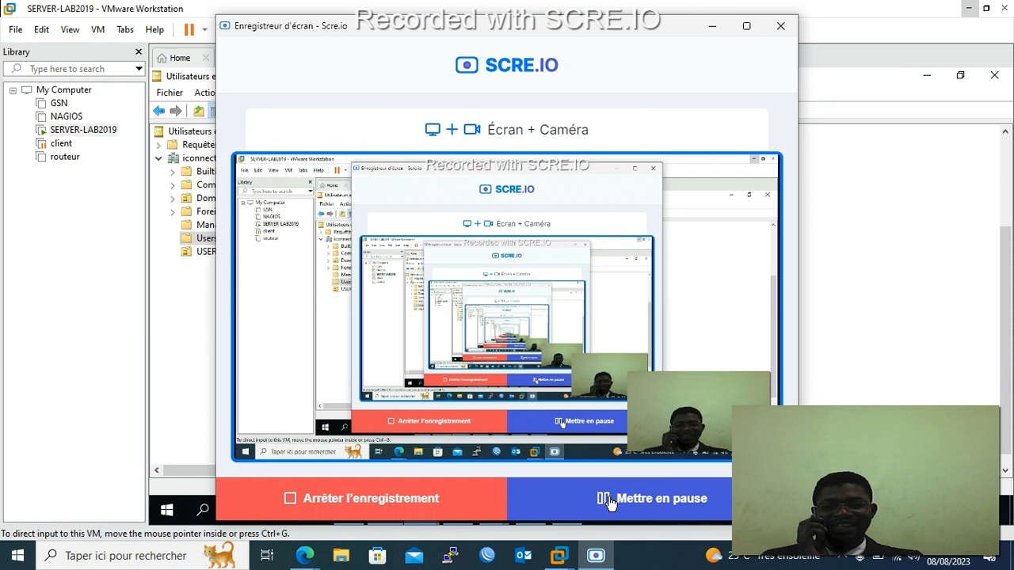
{"action": "left_click", "coordinate": [712, 26]}
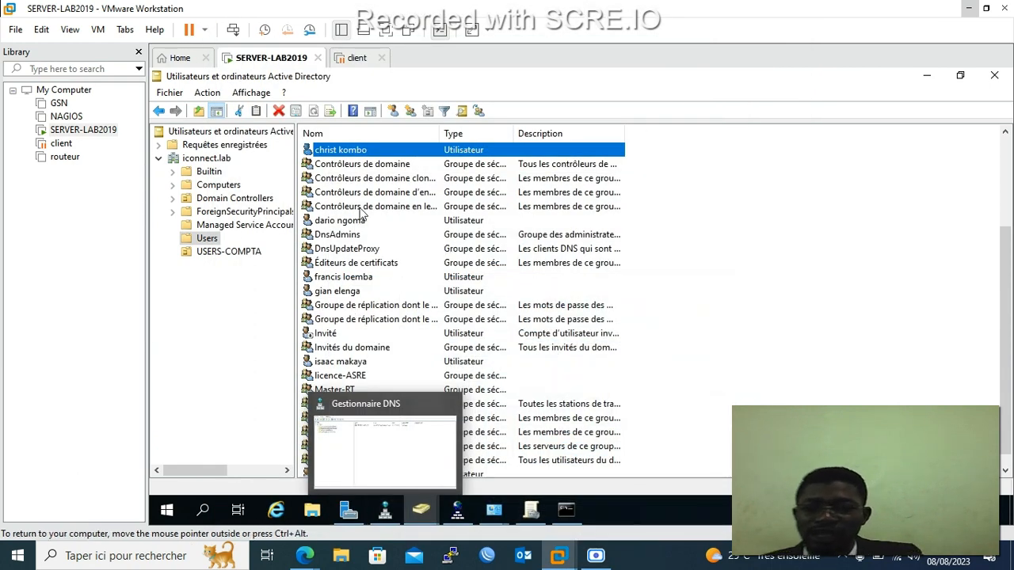
Reset the selected user's password with a new confirmed five-character password.
{"action": "left_click", "coordinate": [346, 363]}
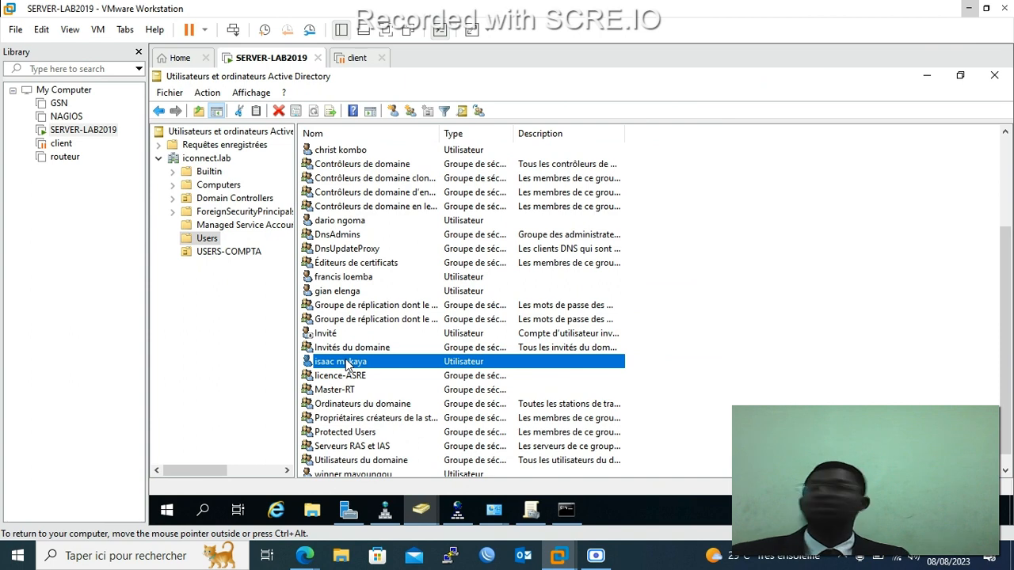
{"action": "right_click", "coordinate": [346, 362]}
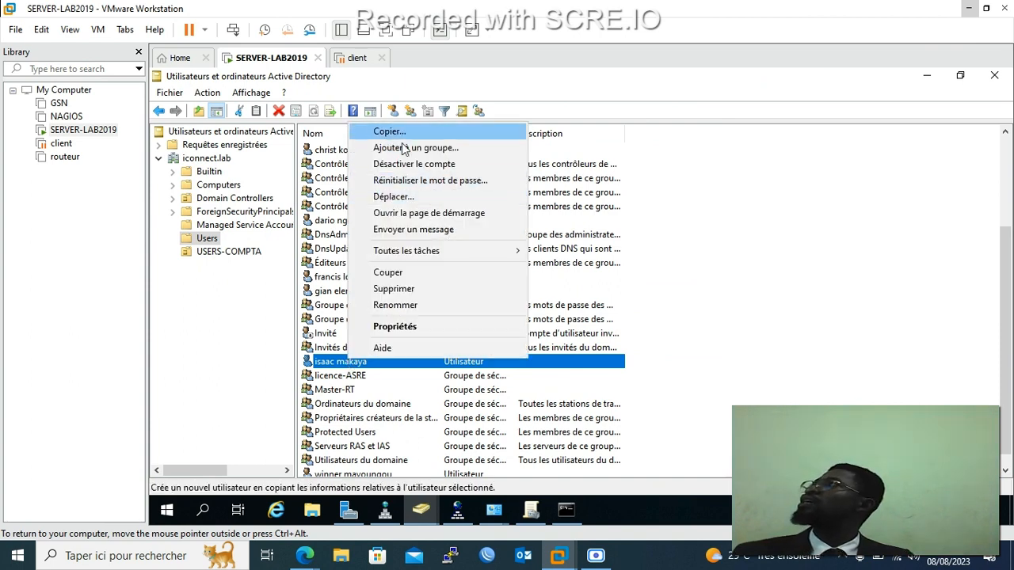
{"action": "left_click", "coordinate": [423, 182]}
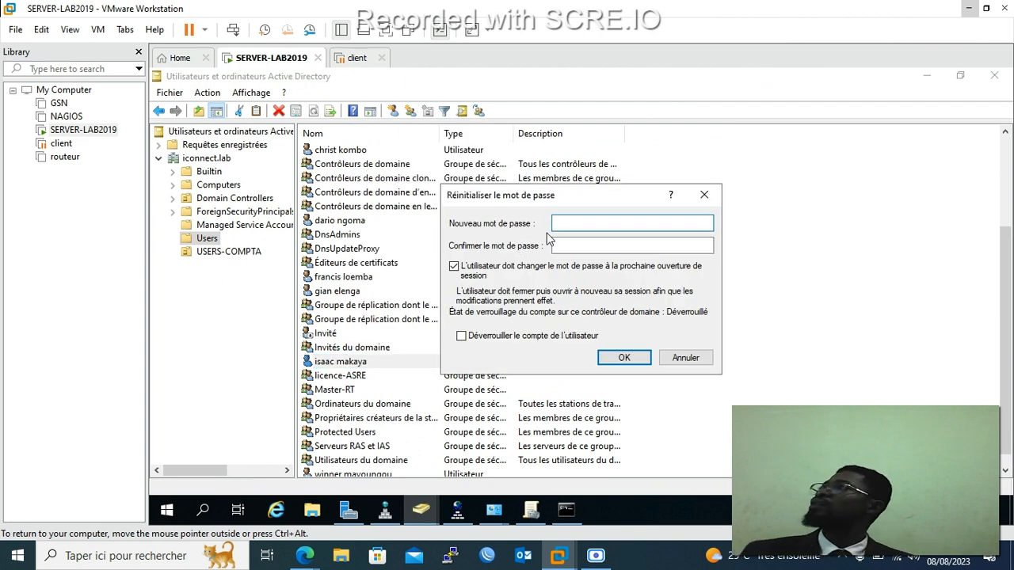
{"action": "type", "text": "*****"}
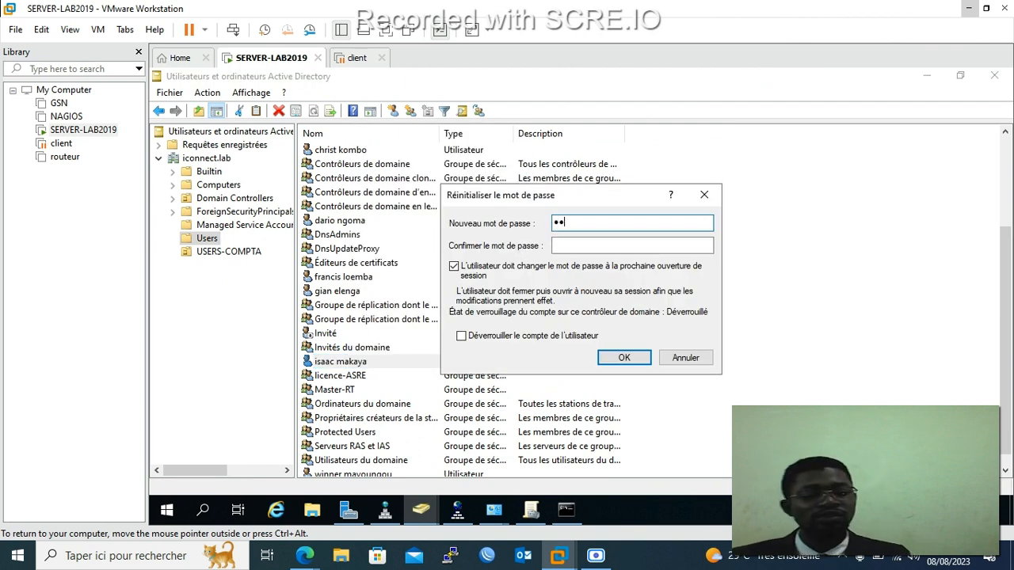
{"action": "left_click", "coordinate": [633, 241]}
{"action": "type", "text": "*****"}
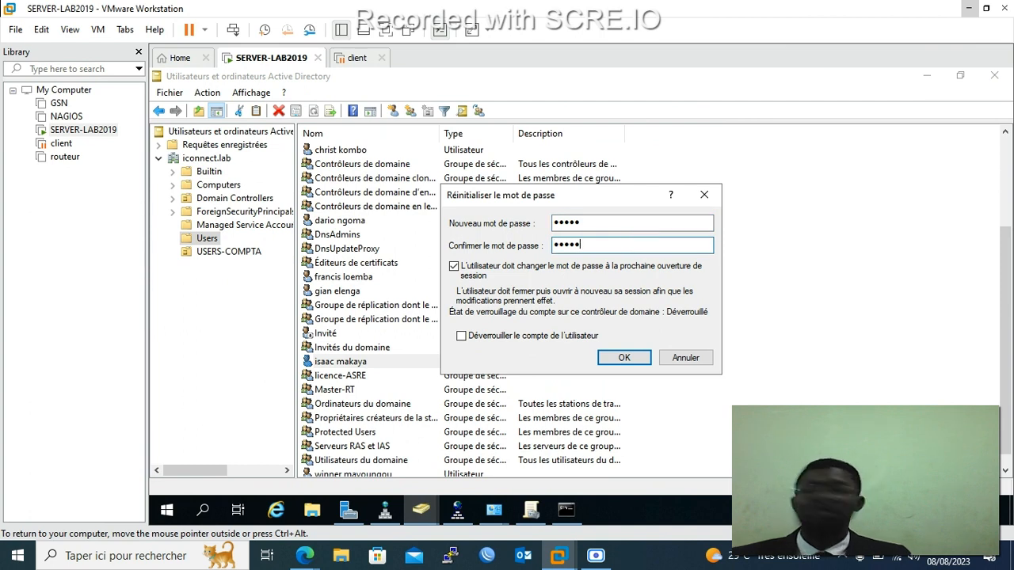
{"action": "left_click", "coordinate": [635, 357]}
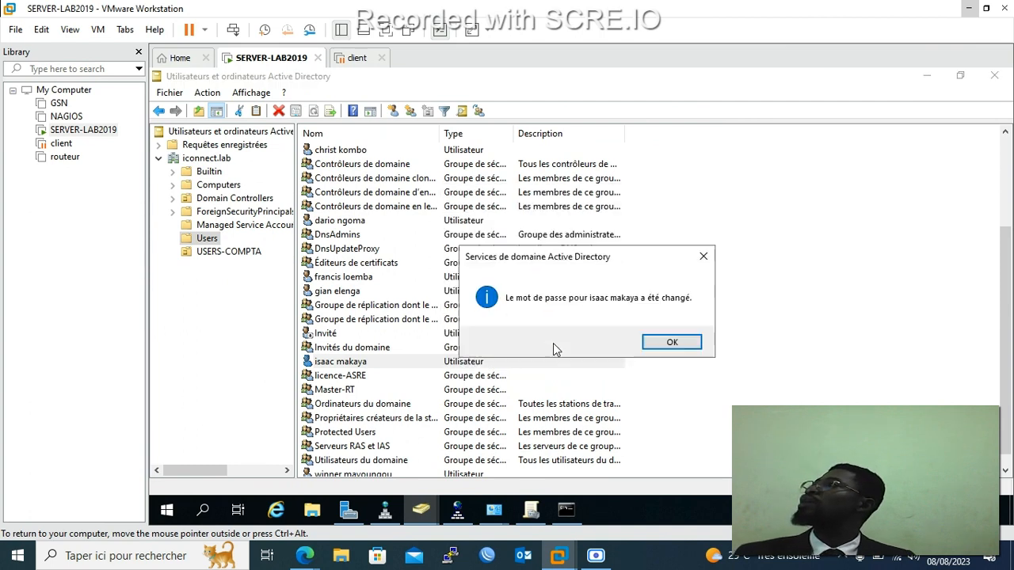
{"action": "left_click", "coordinate": [671, 342]}
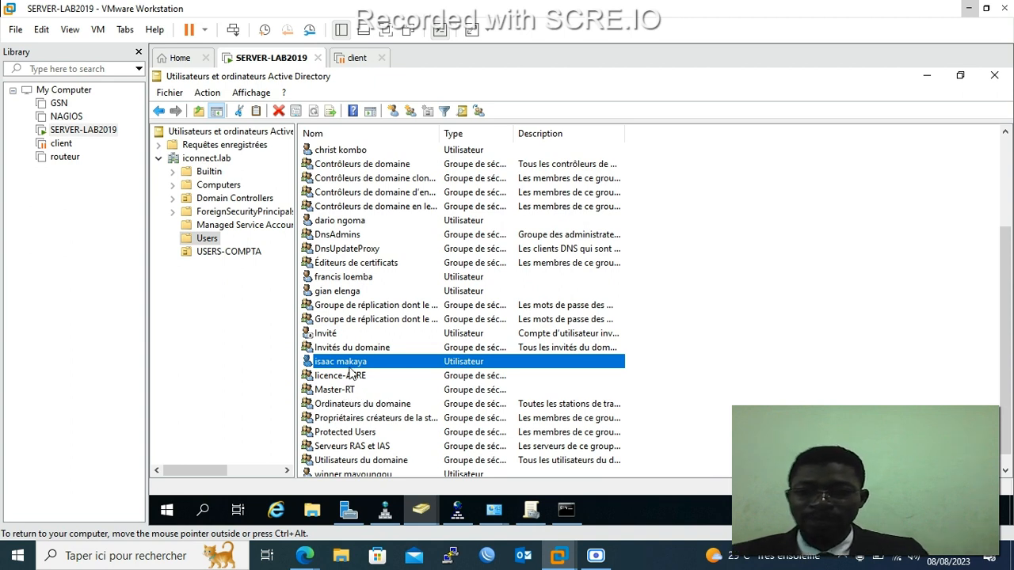
Select another user and view its properties, closing them without changes.
{"action": "left_click", "coordinate": [354, 291]}
{"action": "right_click", "coordinate": [354, 292]}
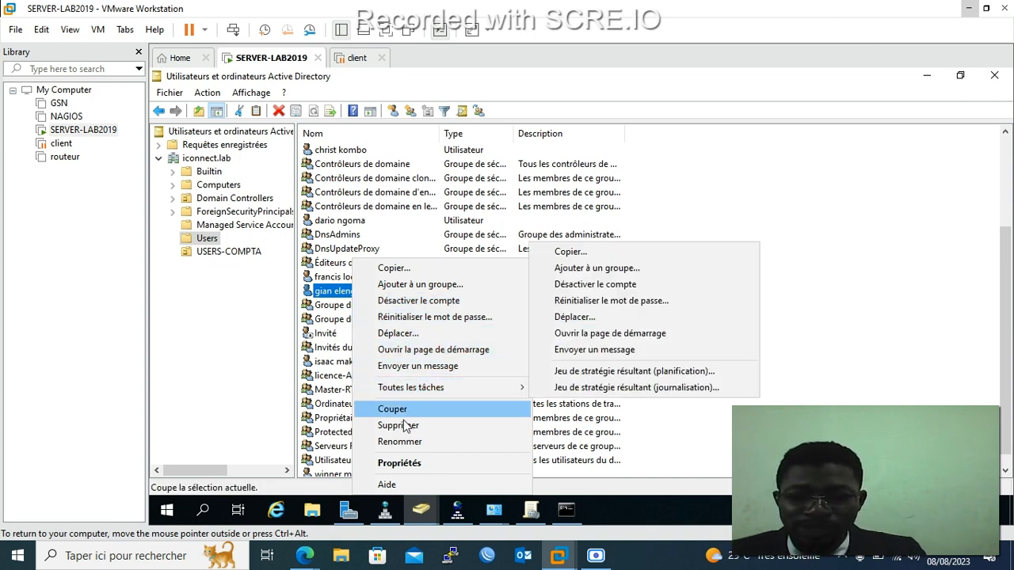
{"action": "left_click", "coordinate": [420, 464]}
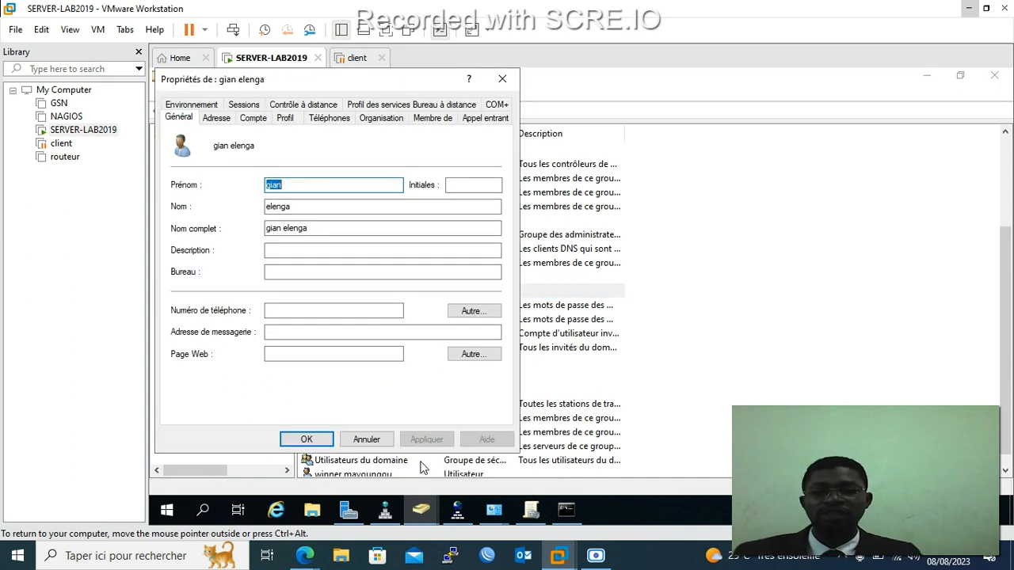
{"action": "left_click", "coordinate": [513, 75]}
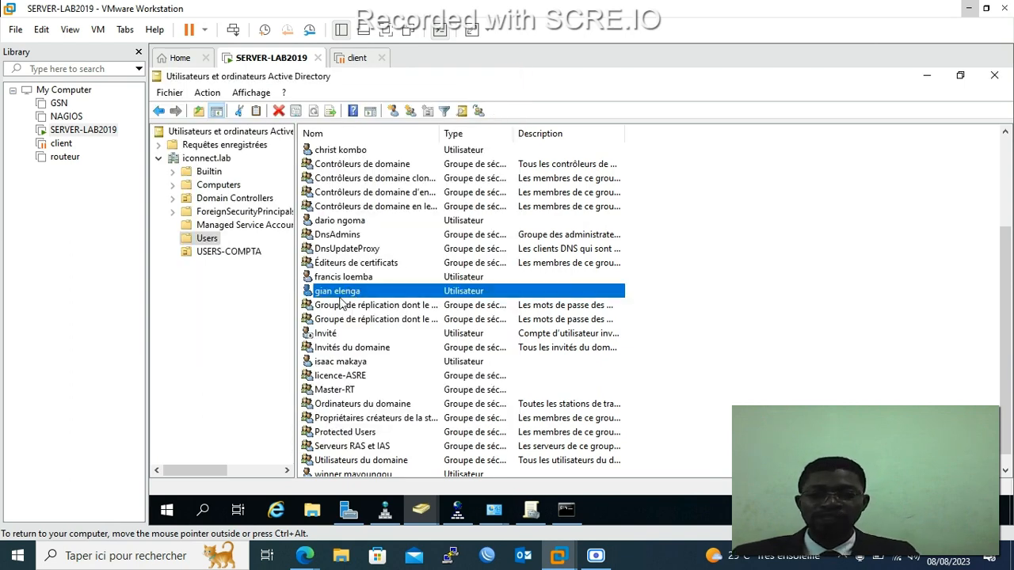
Reset that user's password to a confirmed five-character password.
{"action": "right_click", "coordinate": [353, 291]}
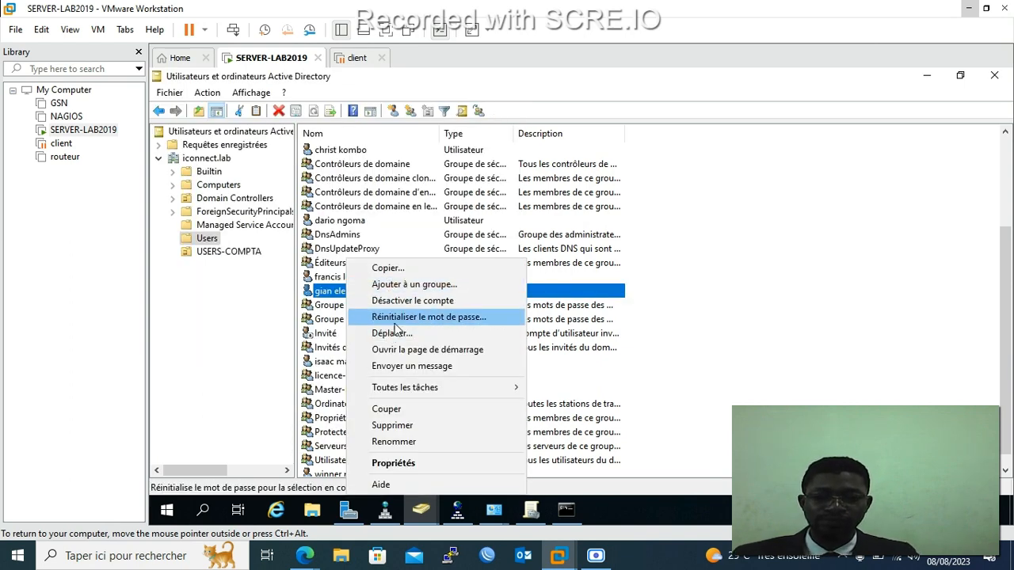
{"action": "left_click", "coordinate": [398, 318]}
{"action": "type", "text": "*****"}
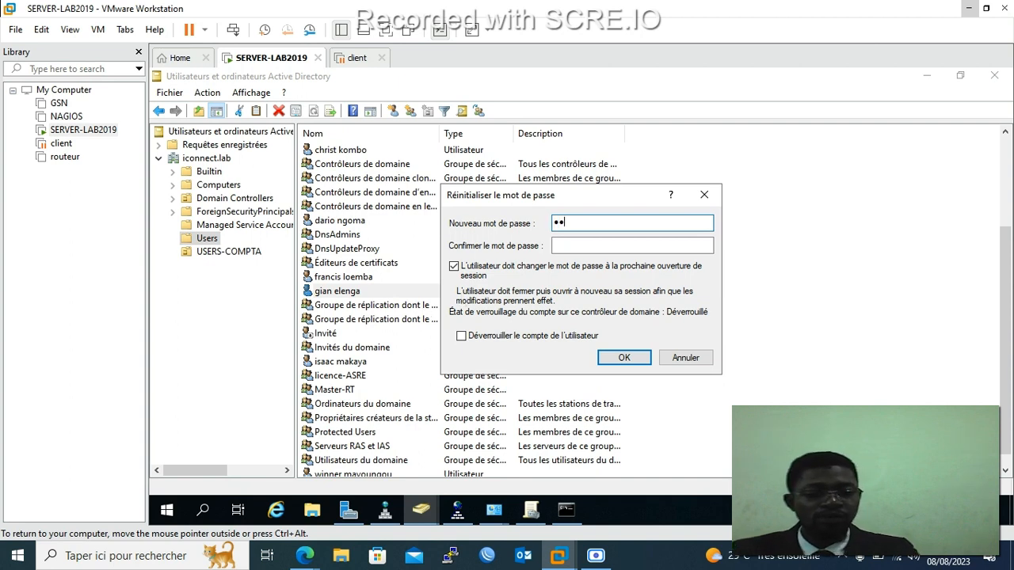
{"action": "key", "text": "Tab"}
{"action": "type", "text": "*****"}
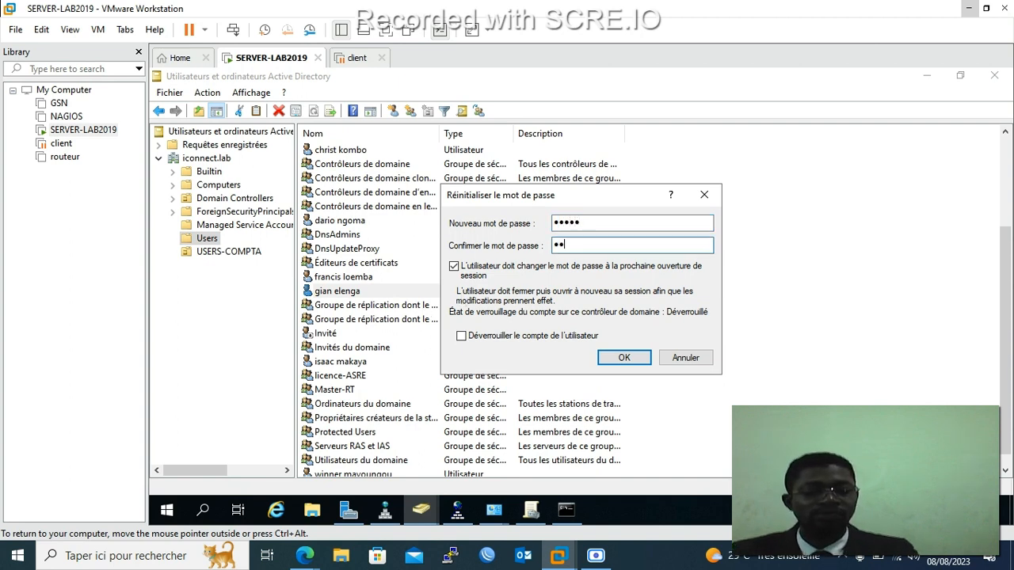
{"action": "left_click", "coordinate": [613, 357]}
{"action": "left_click", "coordinate": [691, 344]}
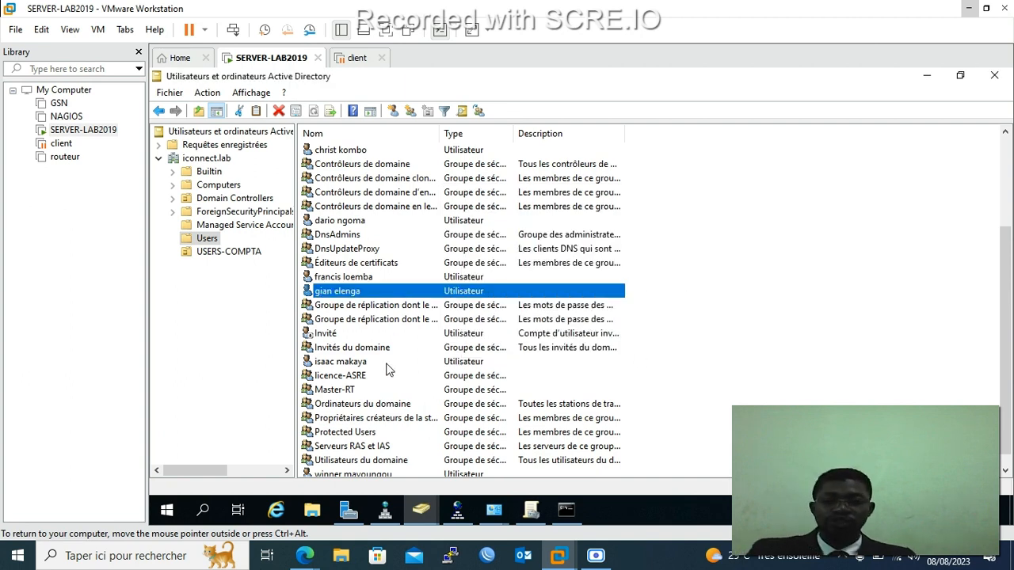
Bring up File Explorer maximized, minimize the AD console, and open Disque local (C:) from Ce PC.
{"action": "left_click", "coordinate": [312, 511]}
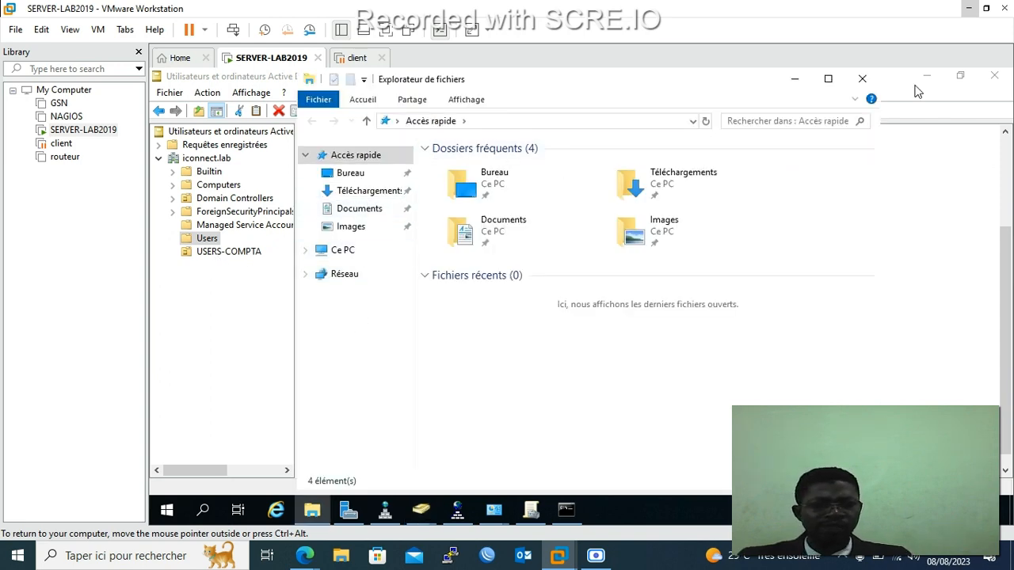
{"action": "left_click", "coordinate": [960, 76]}
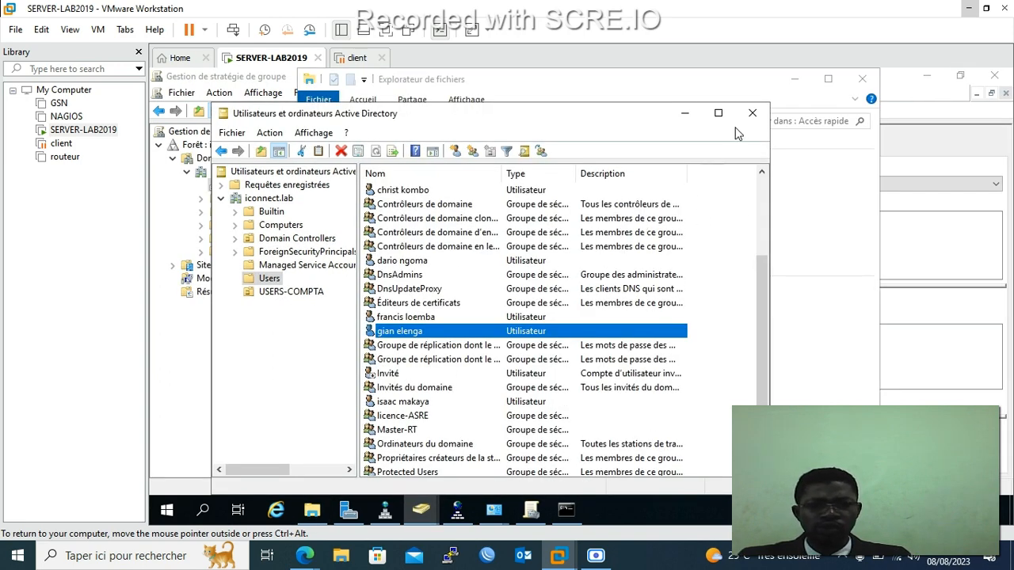
{"action": "left_click", "coordinate": [686, 117]}
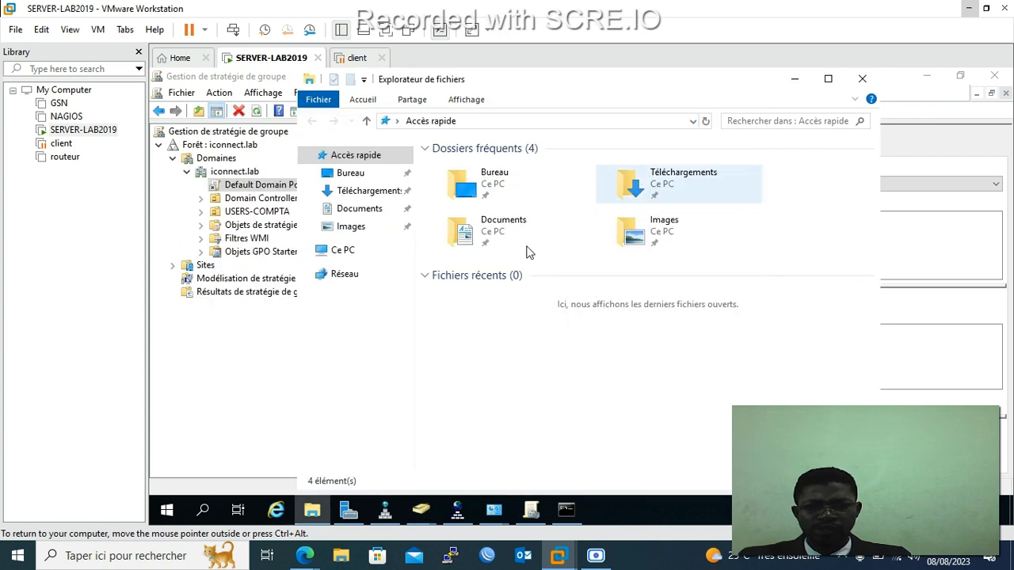
{"action": "left_click", "coordinate": [829, 81]}
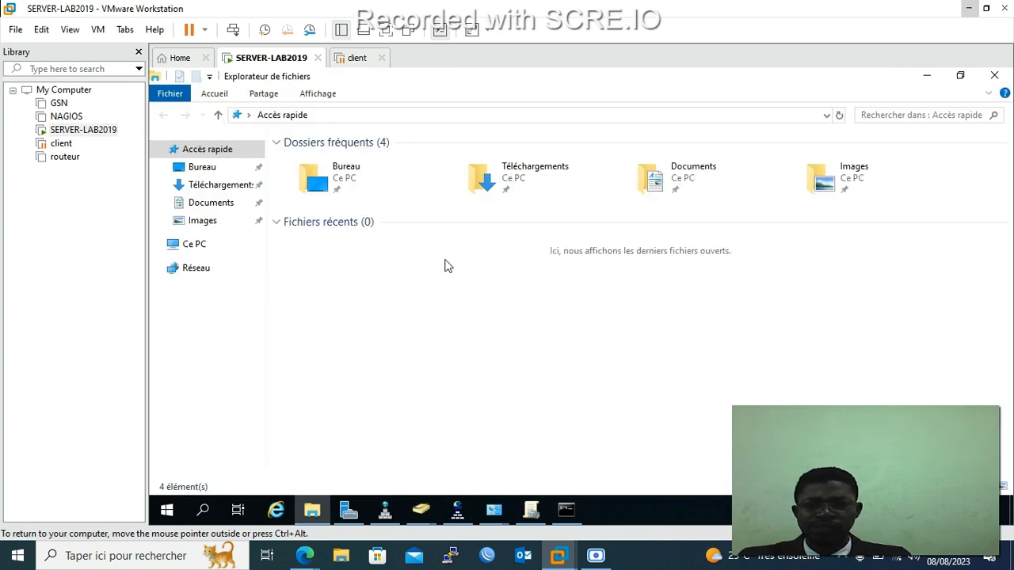
{"action": "left_click", "coordinate": [196, 246]}
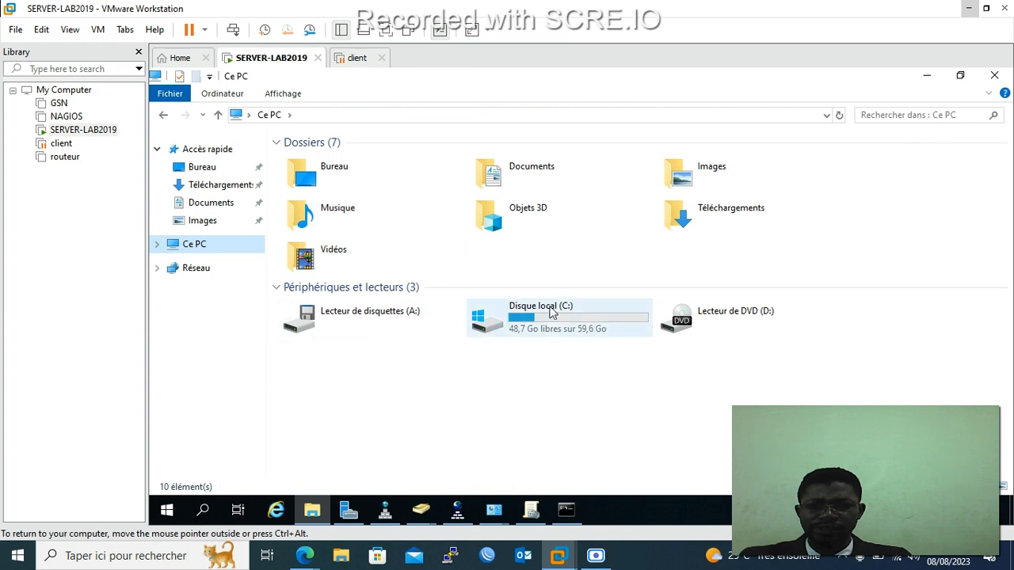
{"action": "left_click", "coordinate": [563, 321]}
{"action": "double_click", "coordinate": [563, 320]}
Create a new folder on C: named Notes_Examen.
{"action": "right_click", "coordinate": [402, 270]}
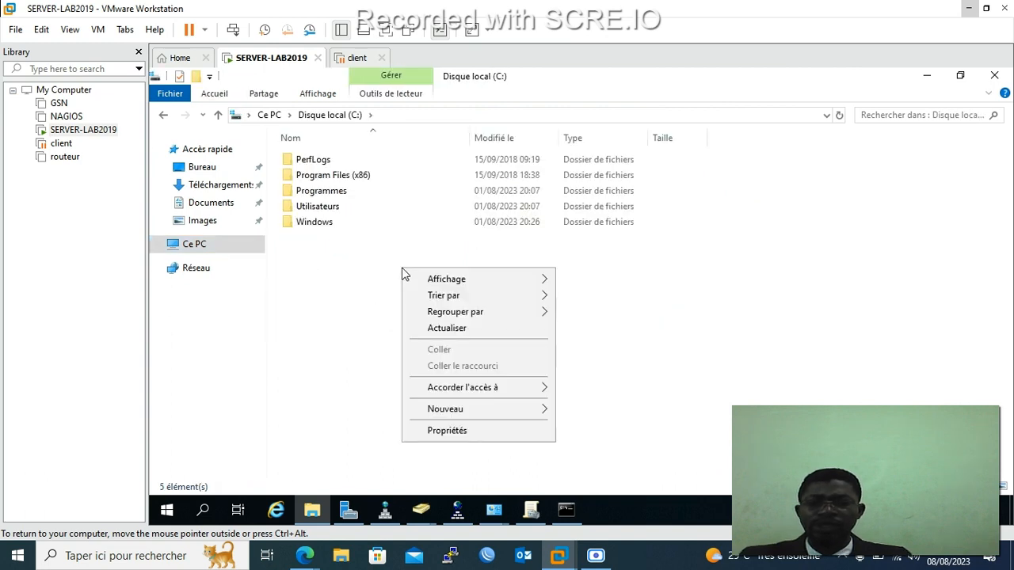
{"action": "mouse_move", "coordinate": [467, 408]}
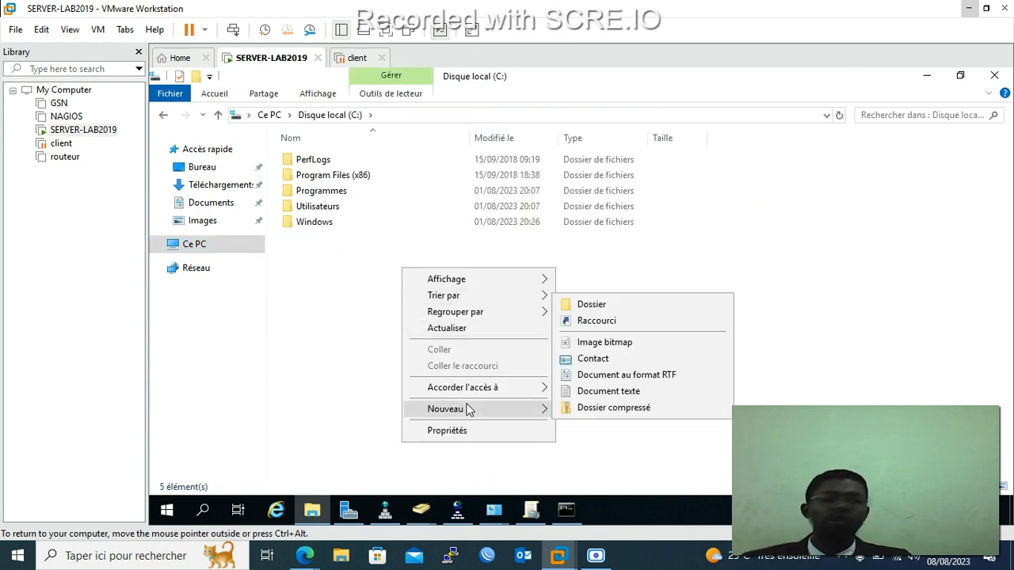
{"action": "left_click", "coordinate": [608, 308]}
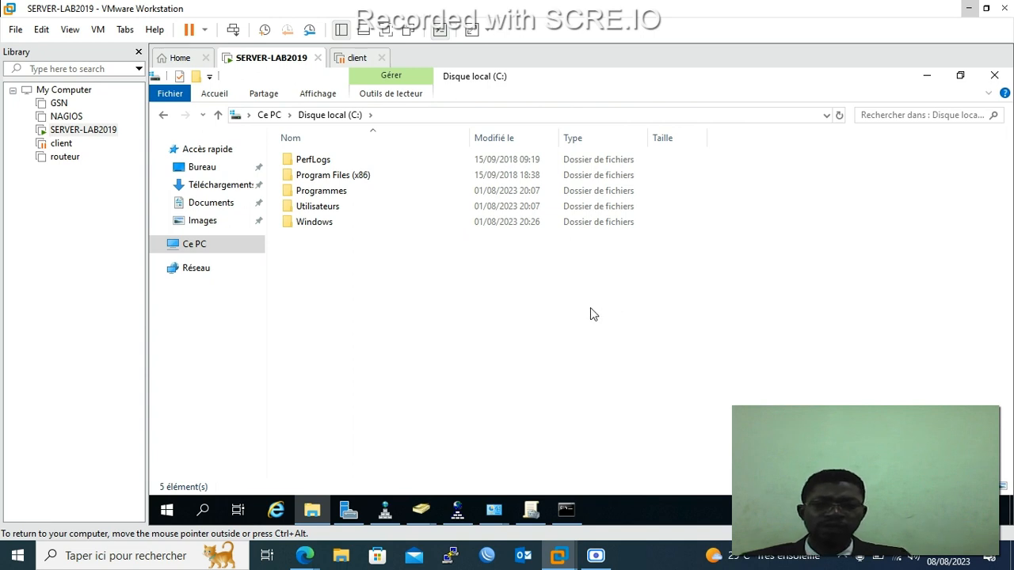
{"action": "type", "text": "not"}
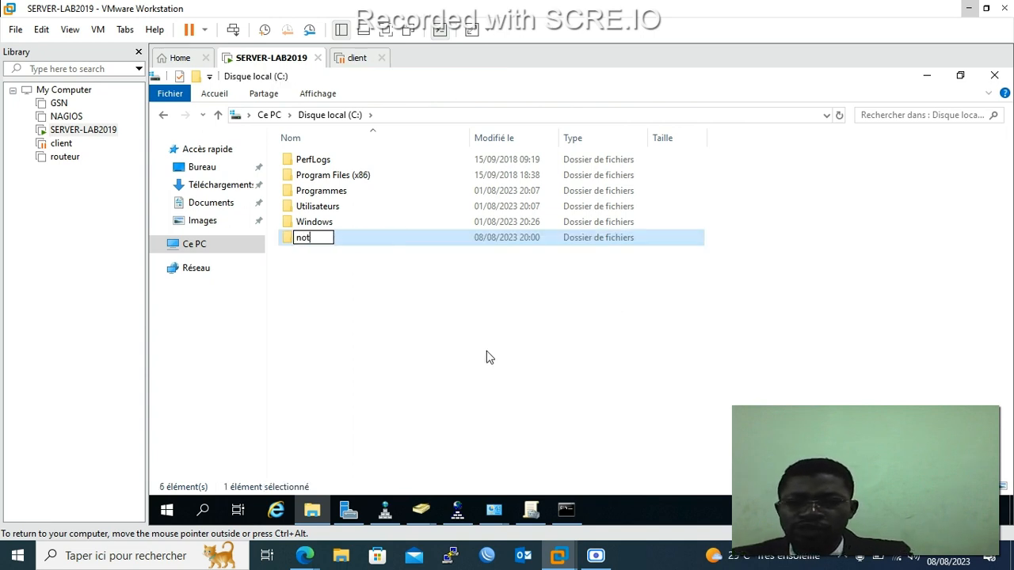
{"action": "type", "text": "es"}
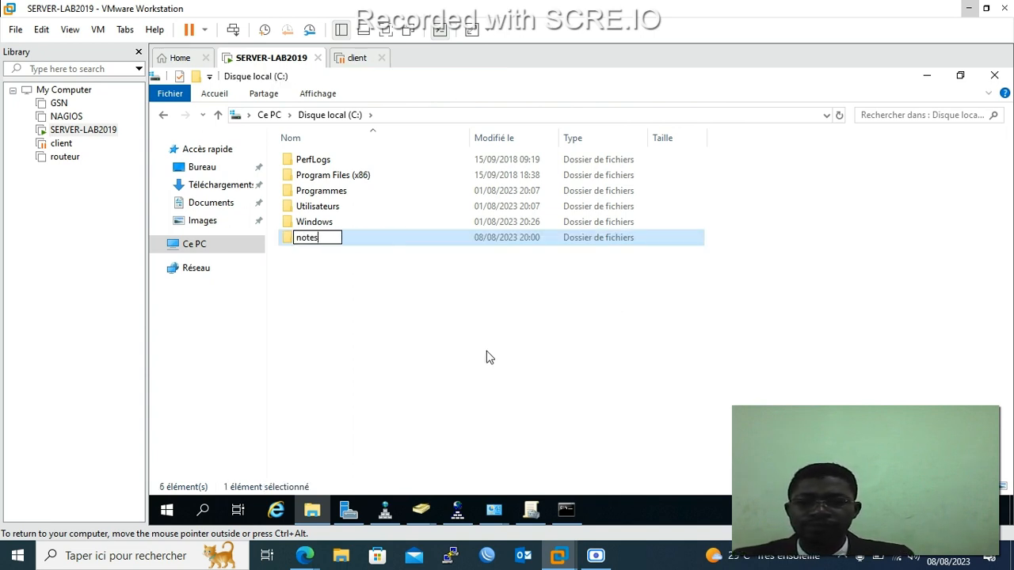
{"action": "key", "text": "BackSpace"}
{"action": "key", "text": "BackSpace"}
{"action": "key", "text": "BackSpace"}
{"action": "key", "text": "BackSpace"}
{"action": "key", "text": "BackSpace"}
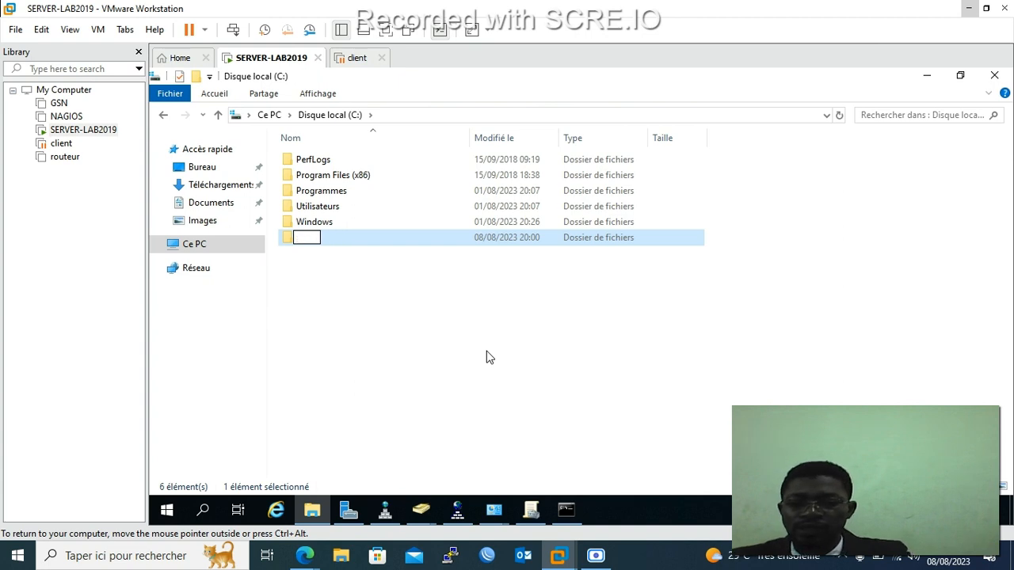
{"action": "type", "text": "n"}
{"action": "key", "text": "BackSpace"}
{"action": "type", "text": "Notes"}
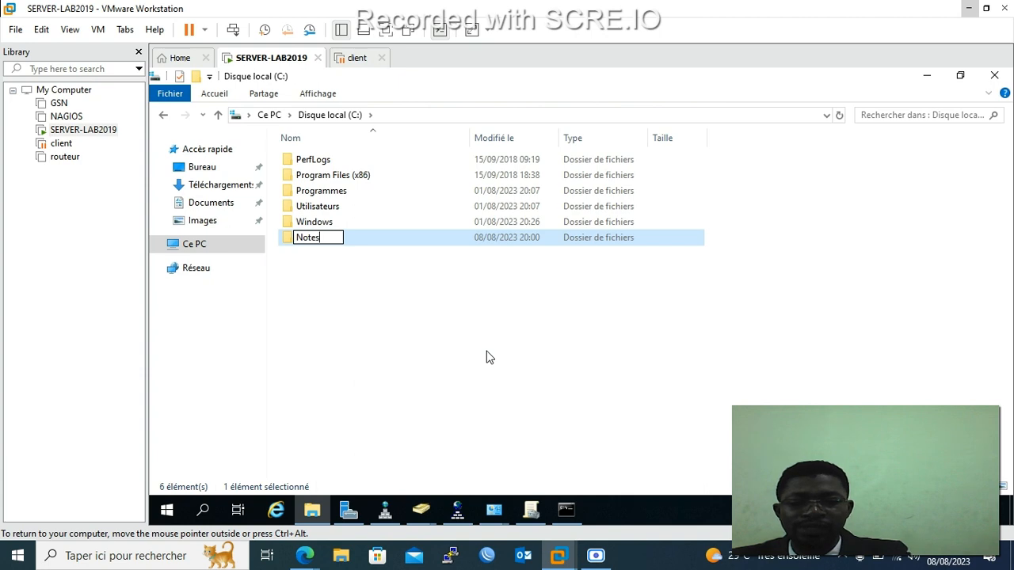
{"action": "type", "text": "_Exam"}
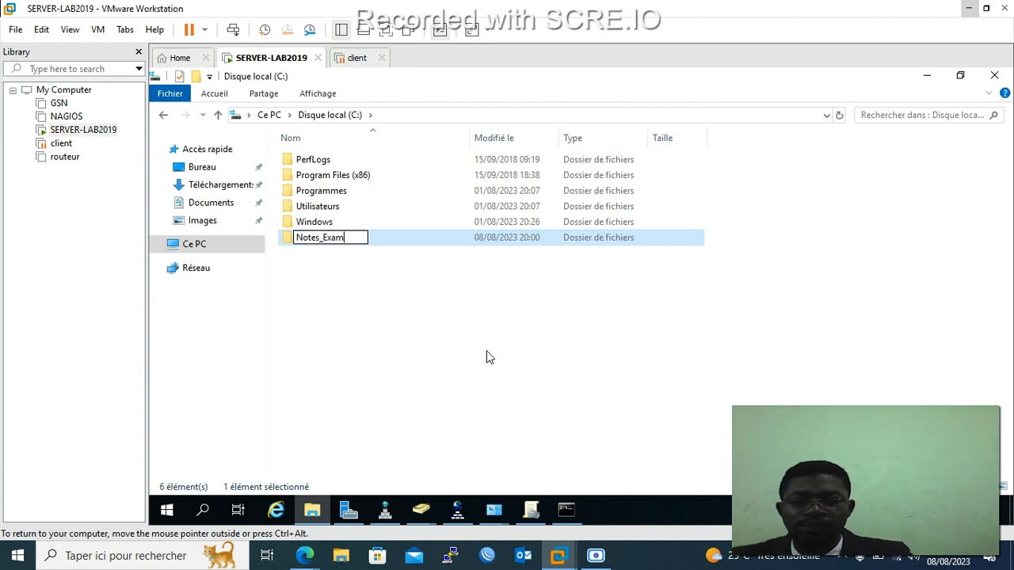
{"action": "type", "text": "en"}
{"action": "left_click", "coordinate": [490, 352]}
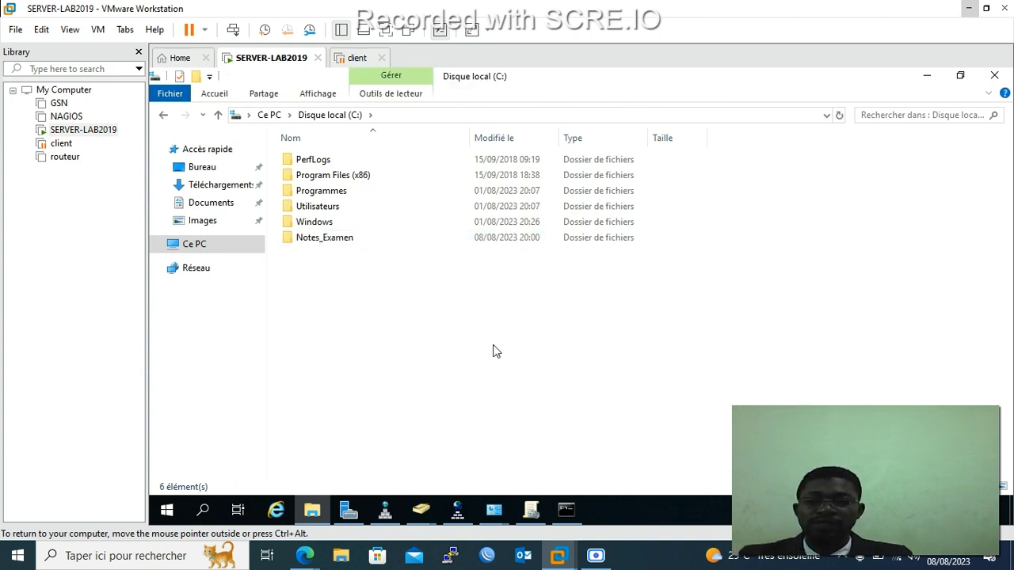
Create a second new folder on C: named Finance.
{"action": "right_click", "coordinate": [328, 275]}
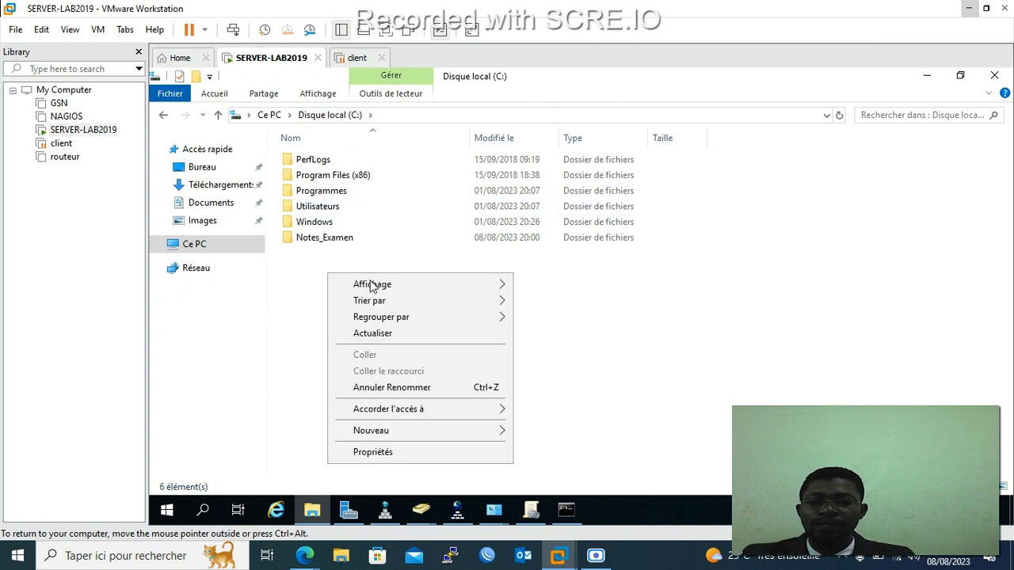
{"action": "mouse_move", "coordinate": [371, 430]}
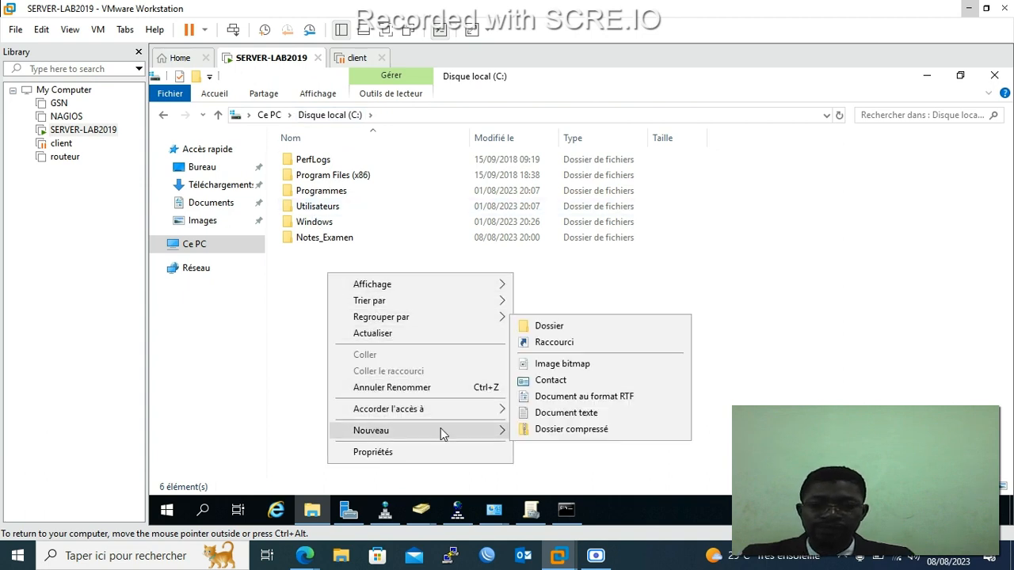
{"action": "left_click", "coordinate": [557, 328]}
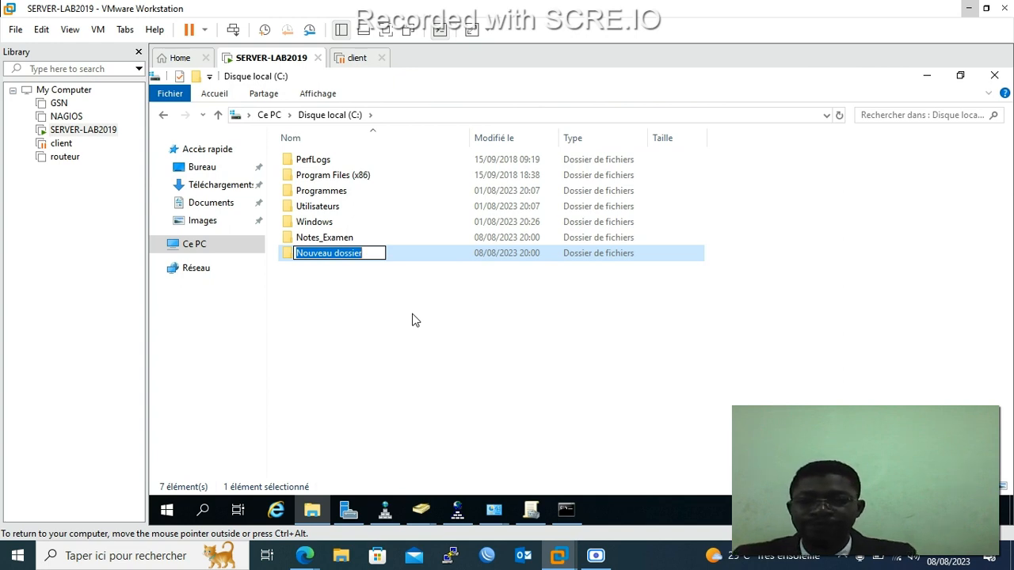
{"action": "type", "text": "Finace"}
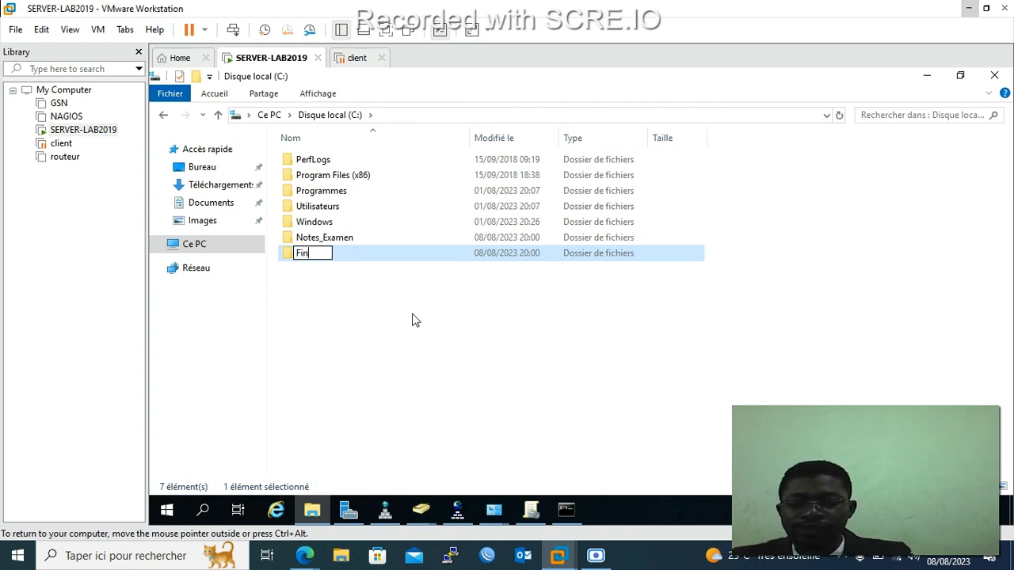
{"action": "key", "text": "BackSpace"}
{"action": "key", "text": "BackSpace"}
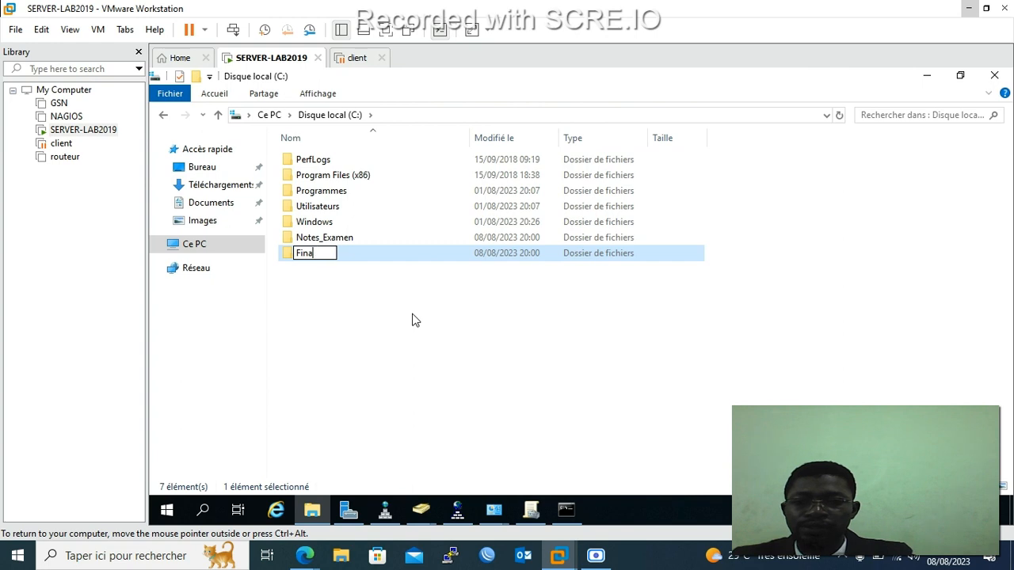
{"action": "type", "text": "nce"}
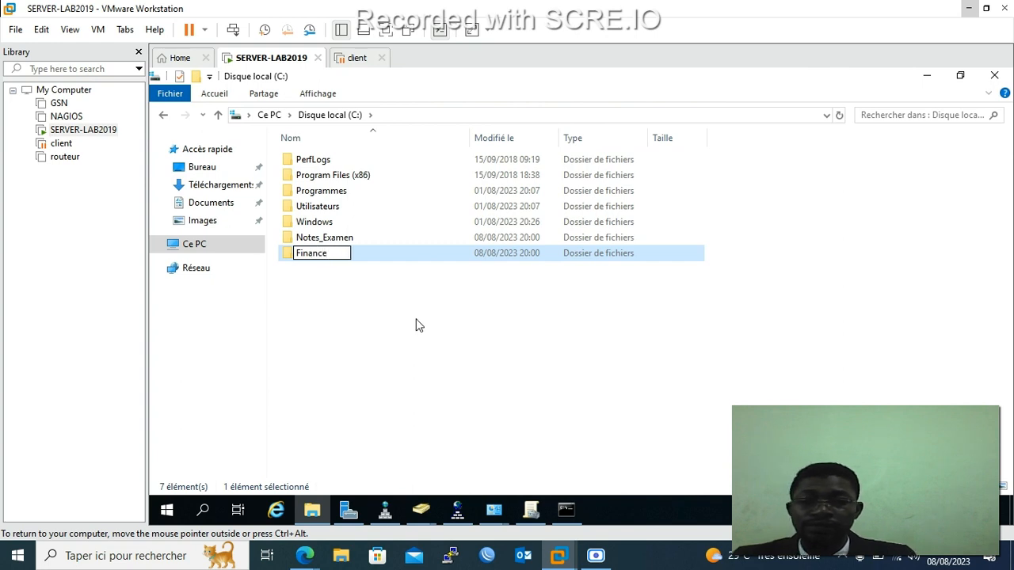
{"action": "left_click", "coordinate": [419, 325]}
Create a third new folder on C: named prof.
{"action": "right_click", "coordinate": [417, 322]}
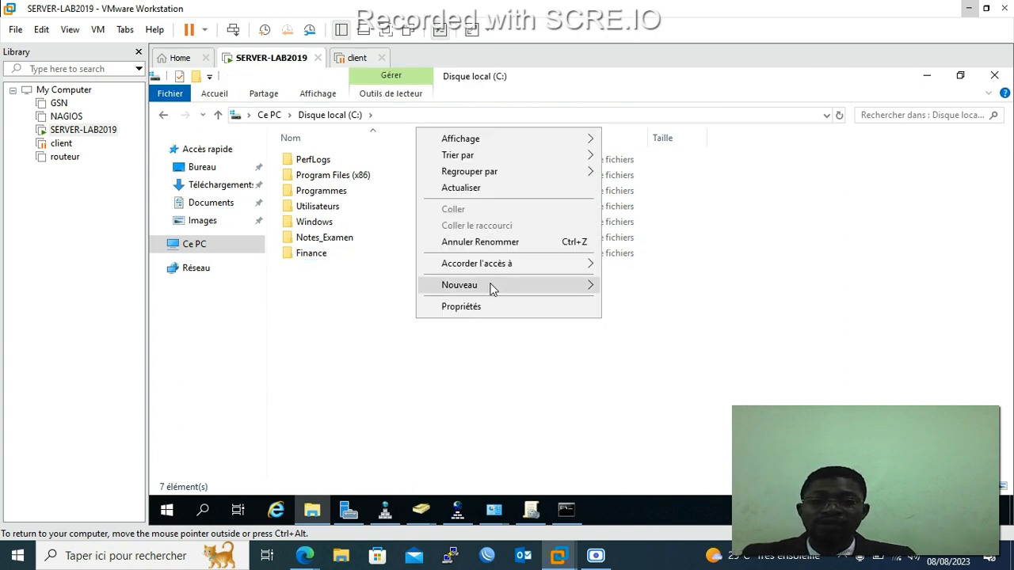
{"action": "mouse_move", "coordinate": [491, 285]}
{"action": "left_click", "coordinate": [636, 288]}
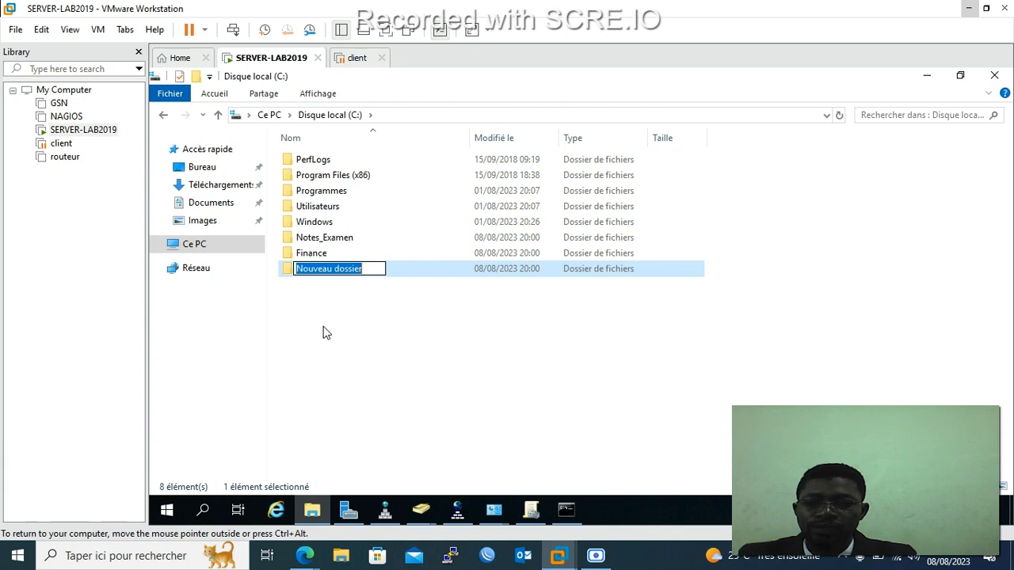
{"action": "type", "text": "pr"}
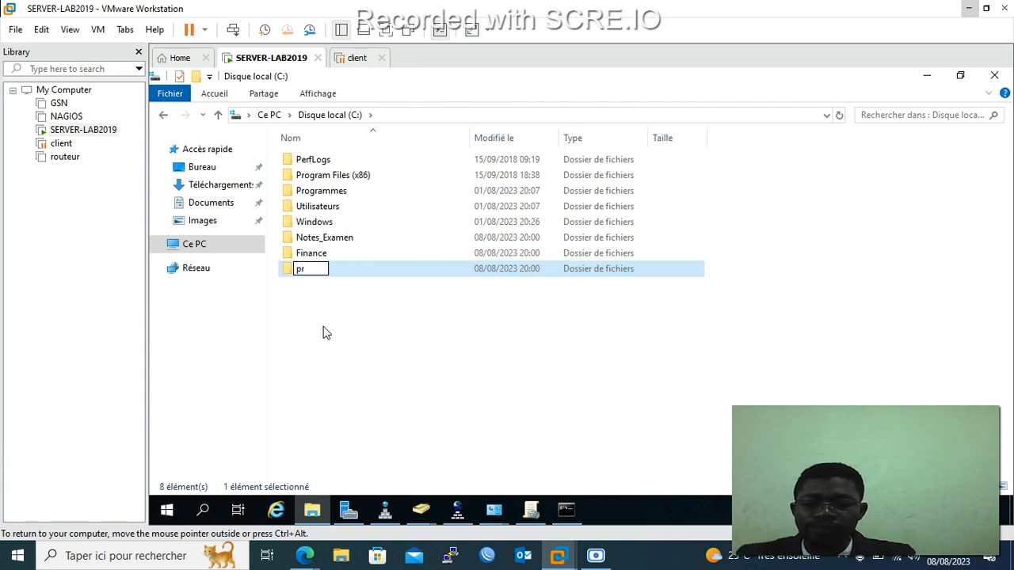
{"action": "type", "text": "of"}
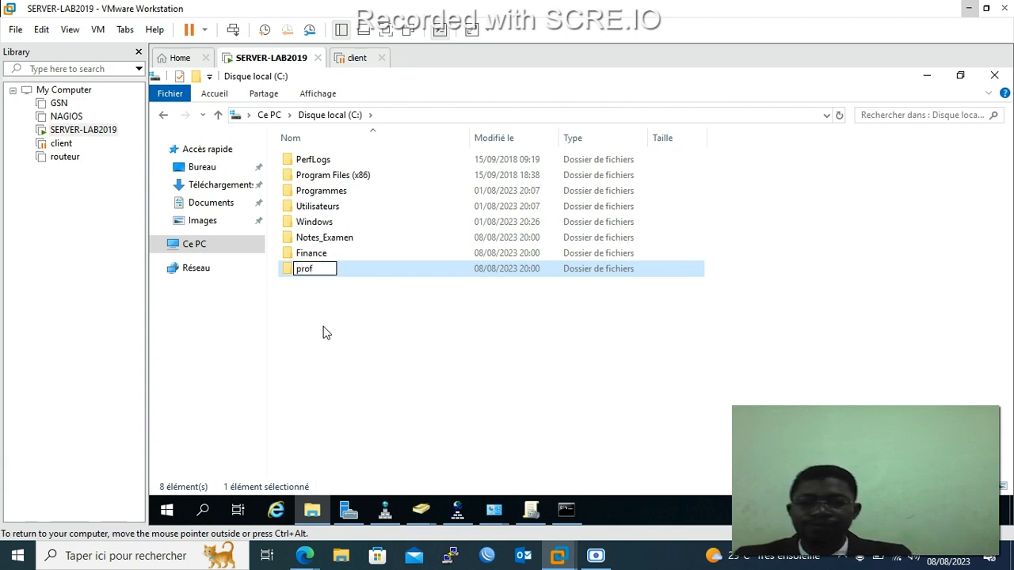
{"action": "left_click", "coordinate": [343, 321]}
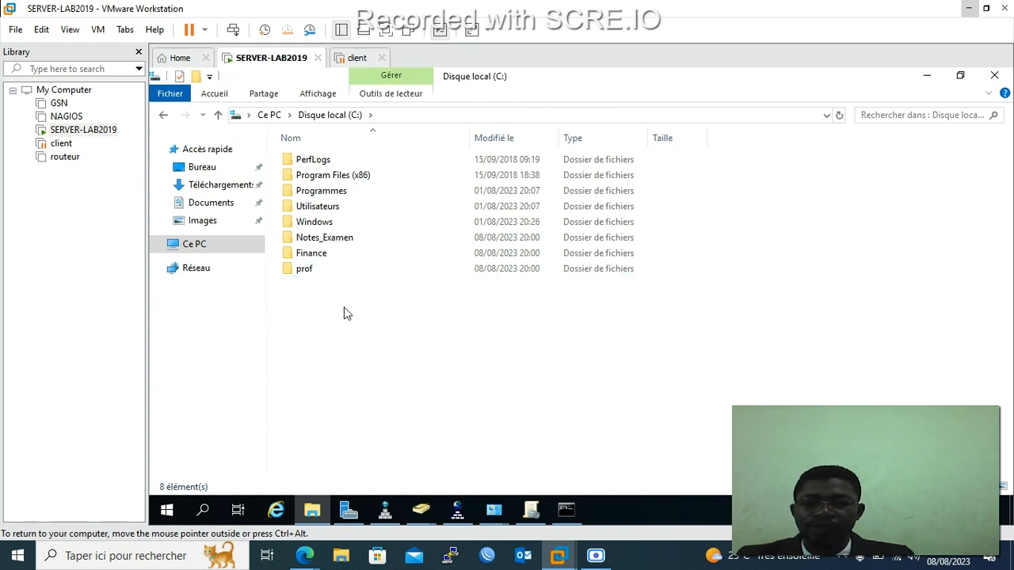
{"action": "right_click", "coordinate": [343, 313]}
{"action": "left_click", "coordinate": [407, 362]}
Create a fourth new folder on C: named Master.
{"action": "right_click", "coordinate": [355, 310]}
{"action": "mouse_move", "coordinate": [405, 285]}
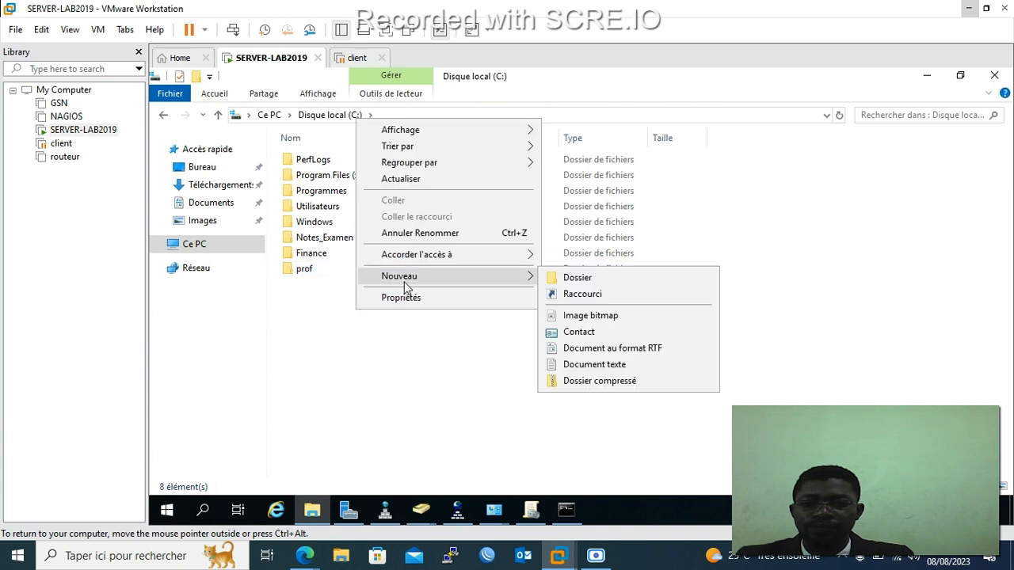
{"action": "left_click", "coordinate": [564, 279]}
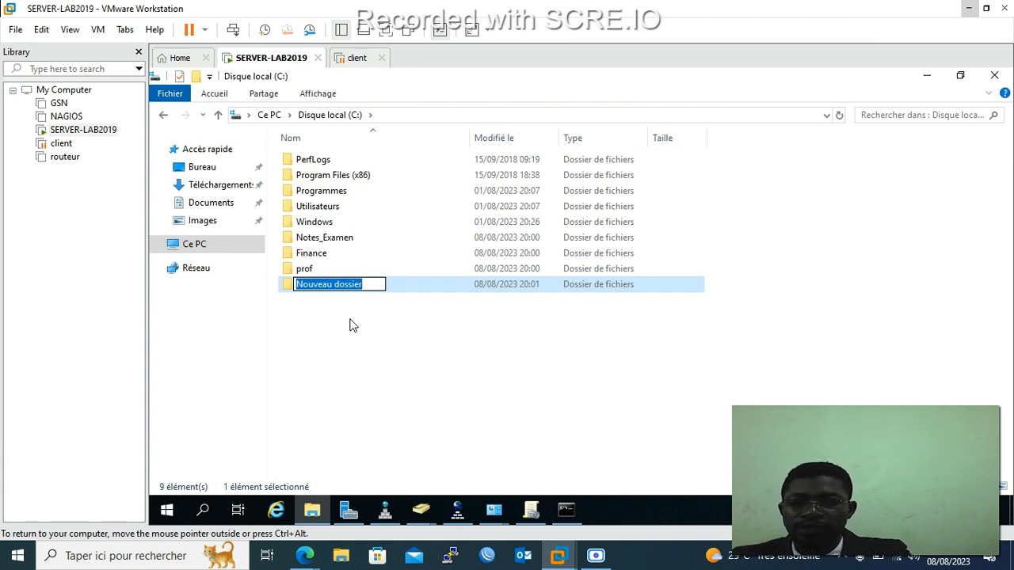
{"action": "type", "text": "G"}
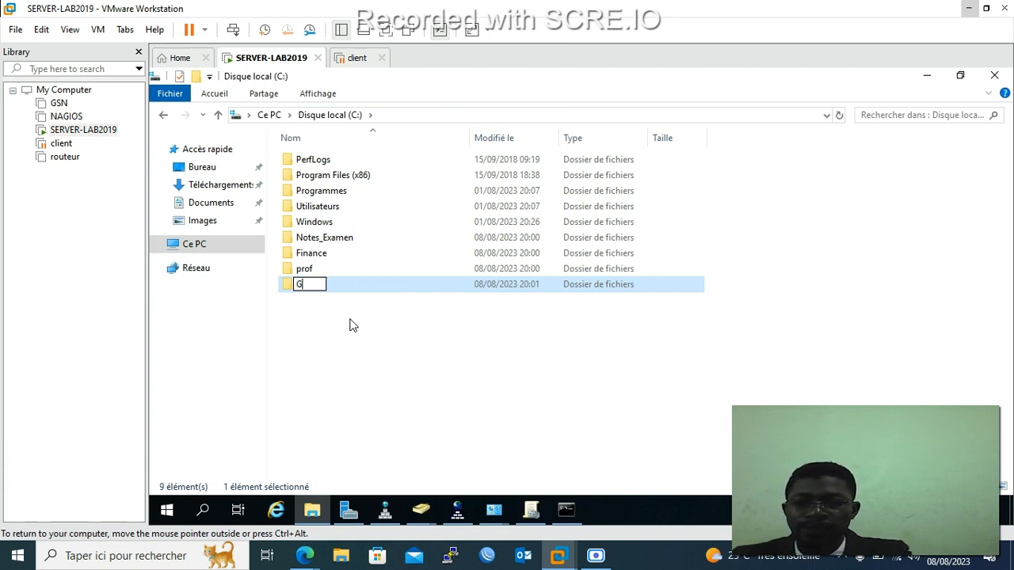
{"action": "key", "text": "BackSpace"}
{"action": "type", "text": "Master"}
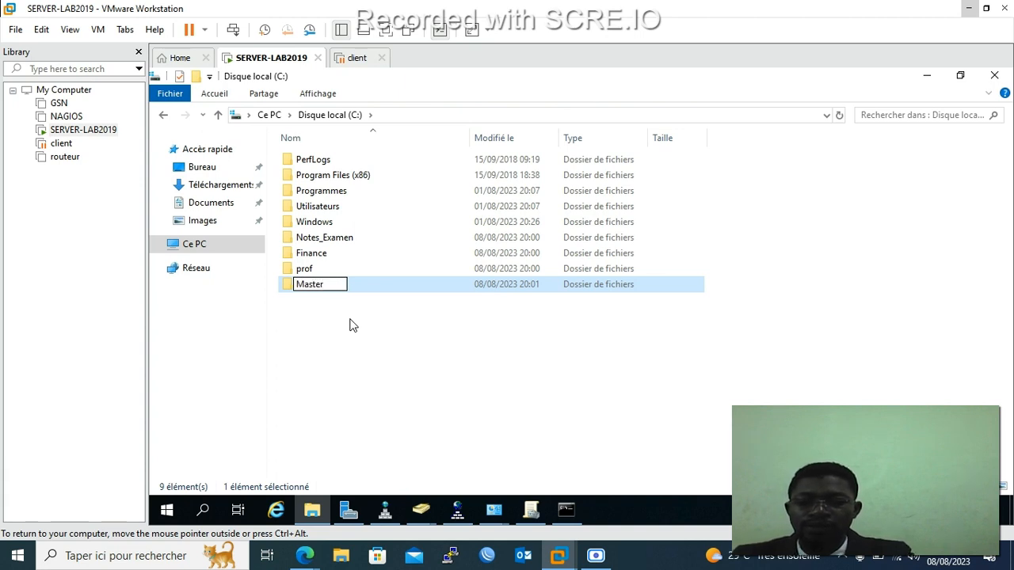
{"action": "left_click", "coordinate": [352, 324]}
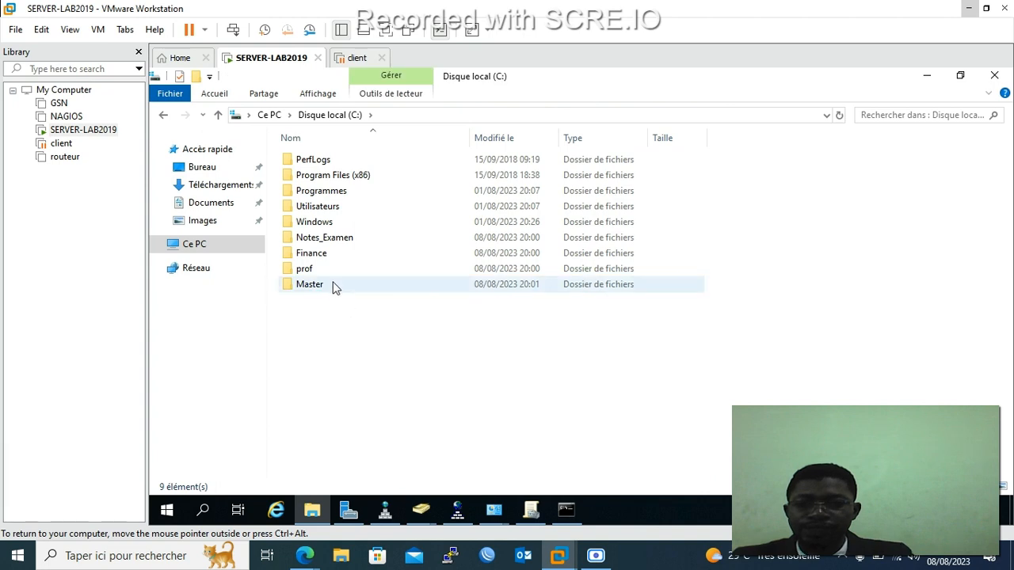
{"action": "left_click", "coordinate": [321, 272]}
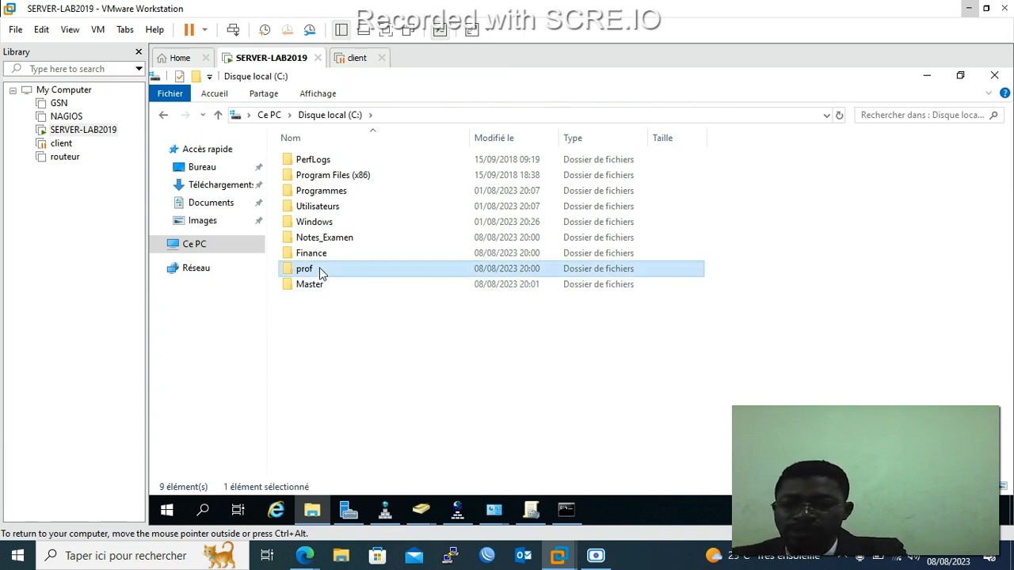
Rename the prof folder to BTS.
{"action": "left_click", "coordinate": [321, 270]}
{"action": "type", "text": "BTS"}
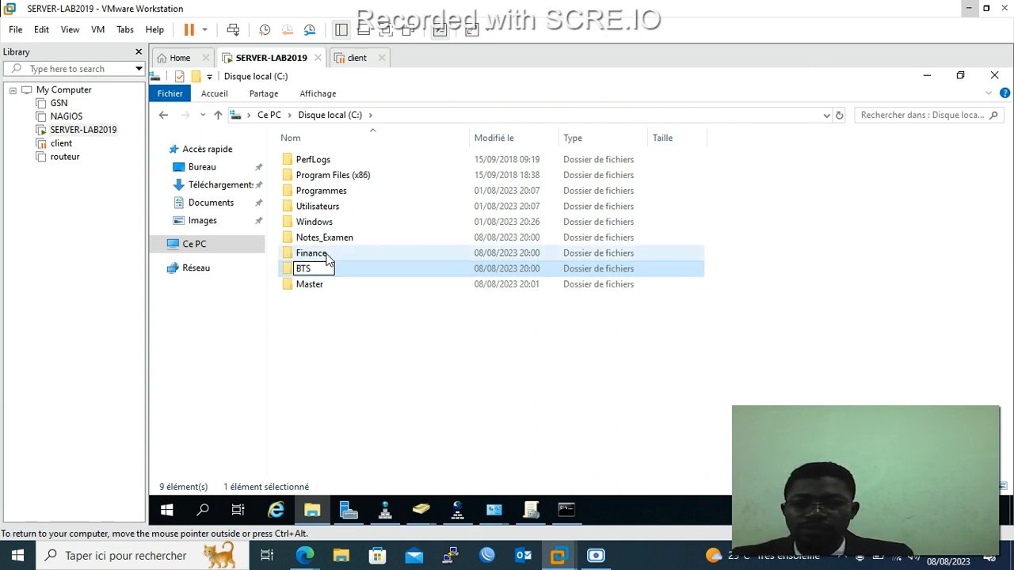
{"action": "left_click", "coordinate": [325, 256]}
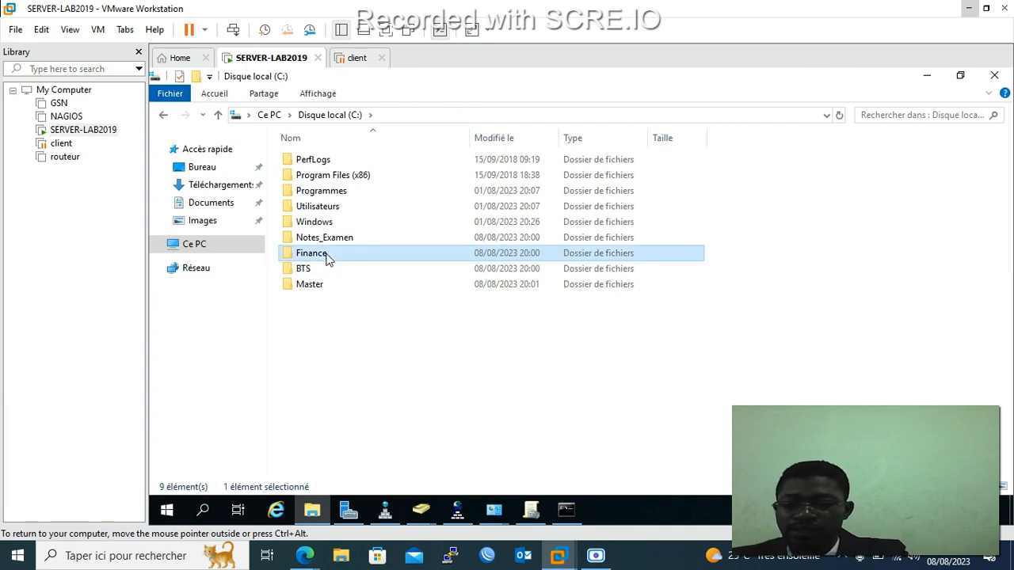
Rename the Finance folder to Licence.
{"action": "left_click", "coordinate": [327, 255]}
{"action": "type", "text": "Lic"}
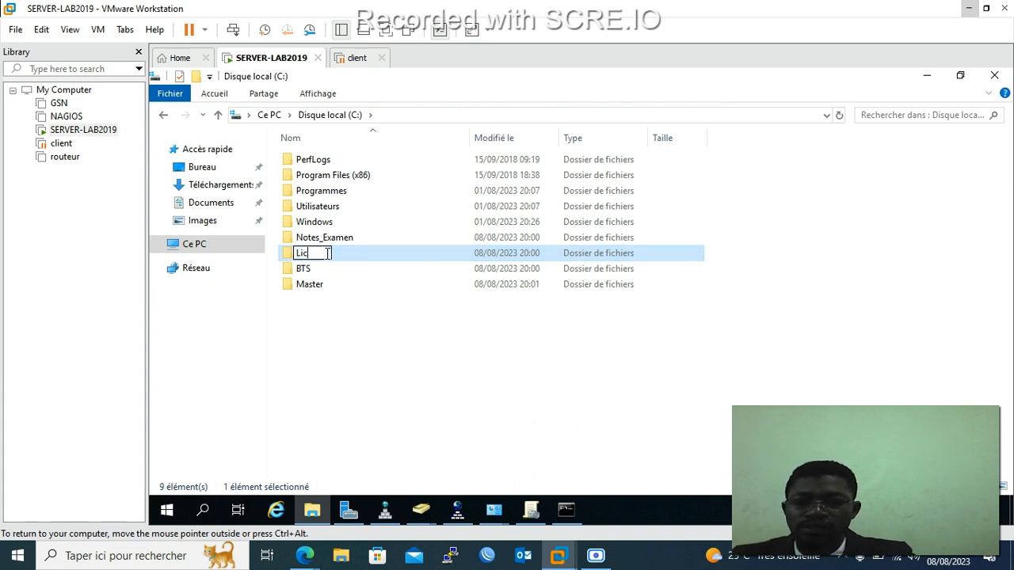
{"action": "type", "text": "ence"}
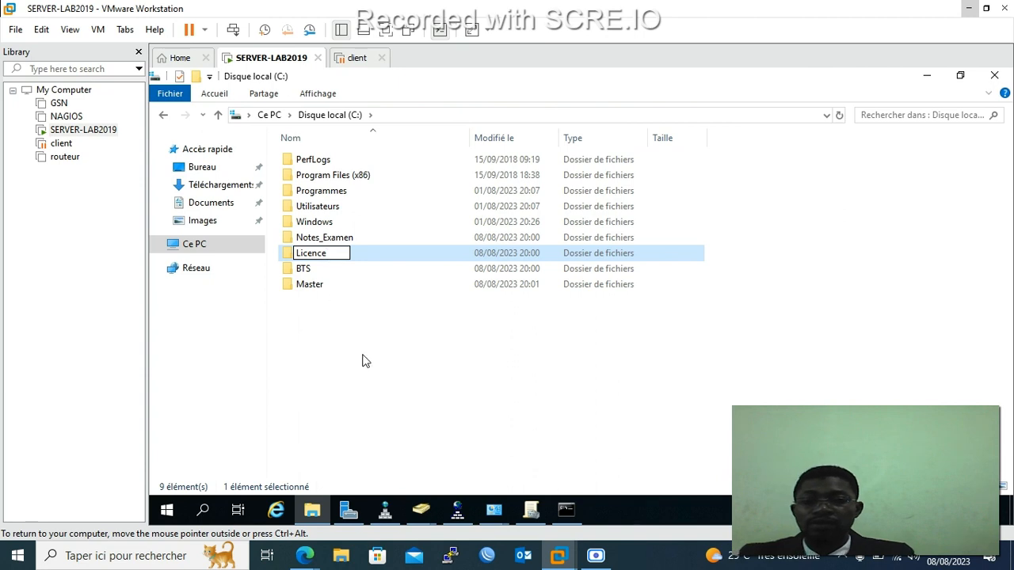
{"action": "left_click", "coordinate": [362, 360]}
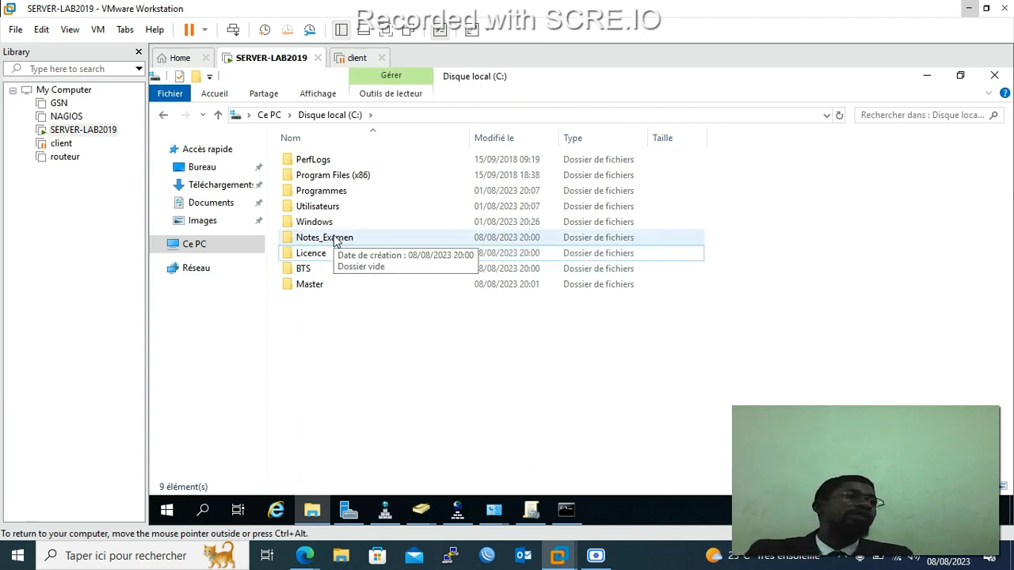
Open the 'Accorder l'accès à > Des personnes spécifiques...' sharing dialog for the Notes_Examen folder.
{"action": "left_click", "coordinate": [336, 241]}
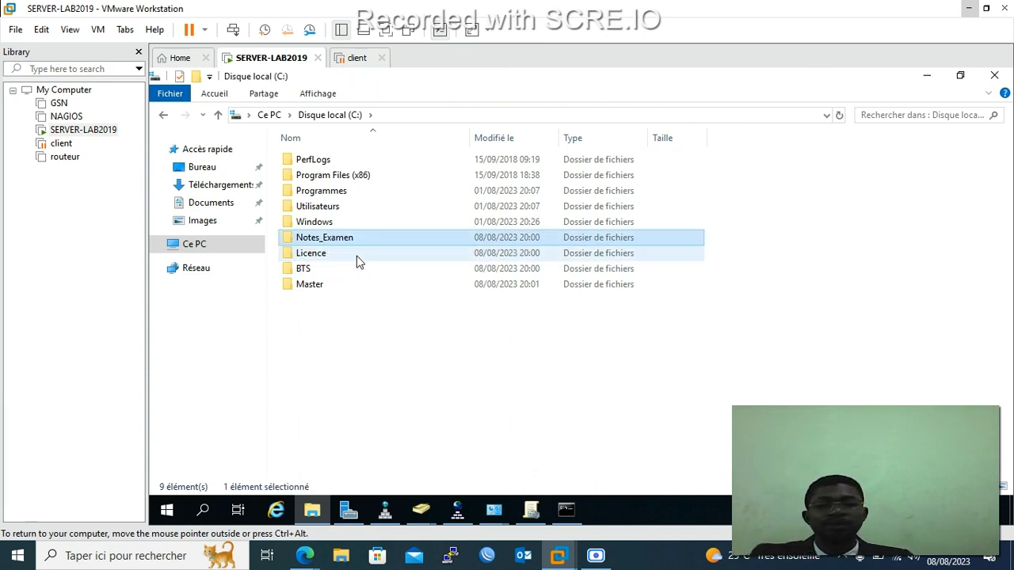
{"action": "right_click", "coordinate": [320, 240]}
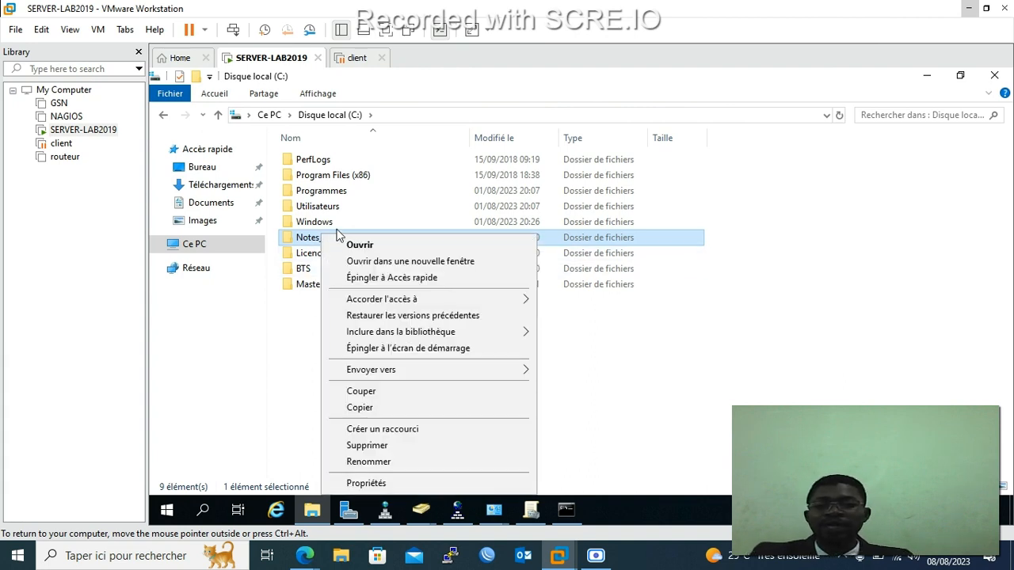
{"action": "mouse_move", "coordinate": [378, 374]}
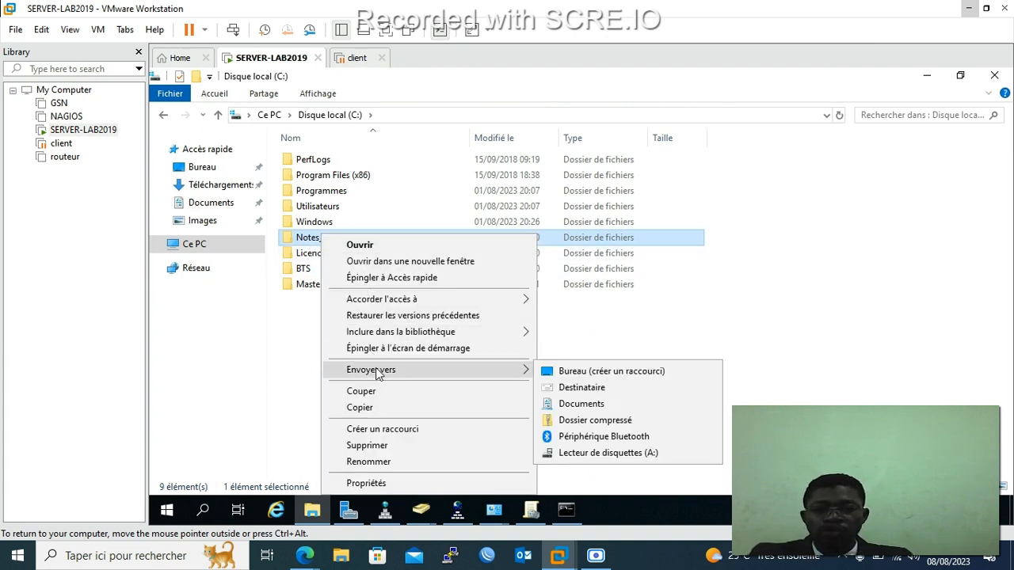
{"action": "mouse_move", "coordinate": [372, 306]}
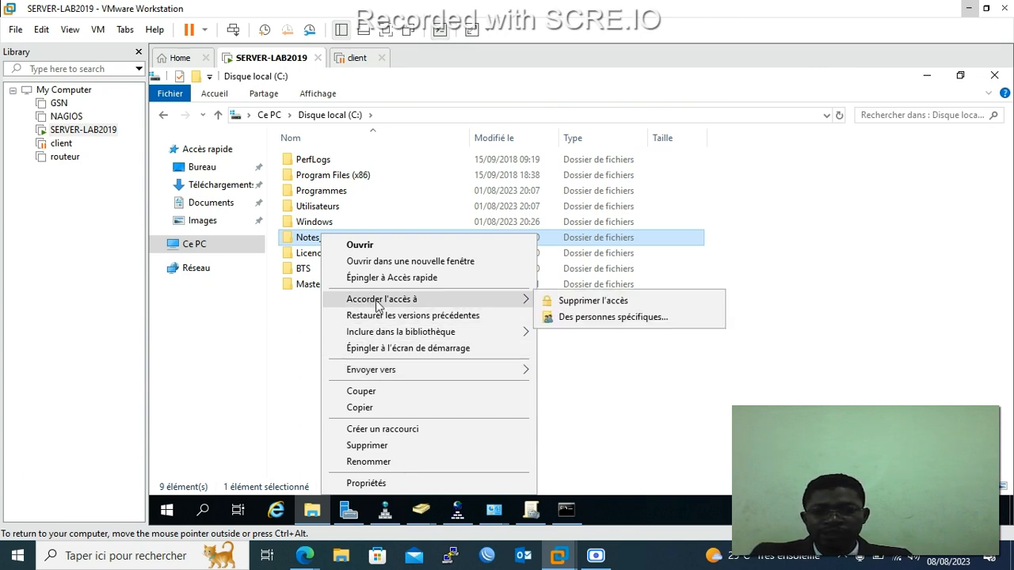
{"action": "left_click", "coordinate": [242, 371]}
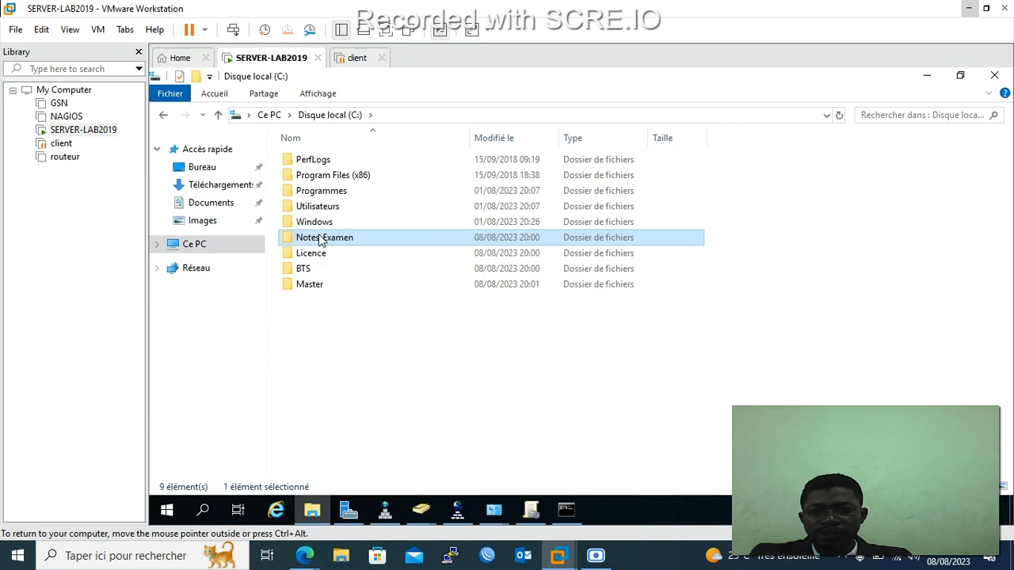
{"action": "right_click", "coordinate": [319, 236]}
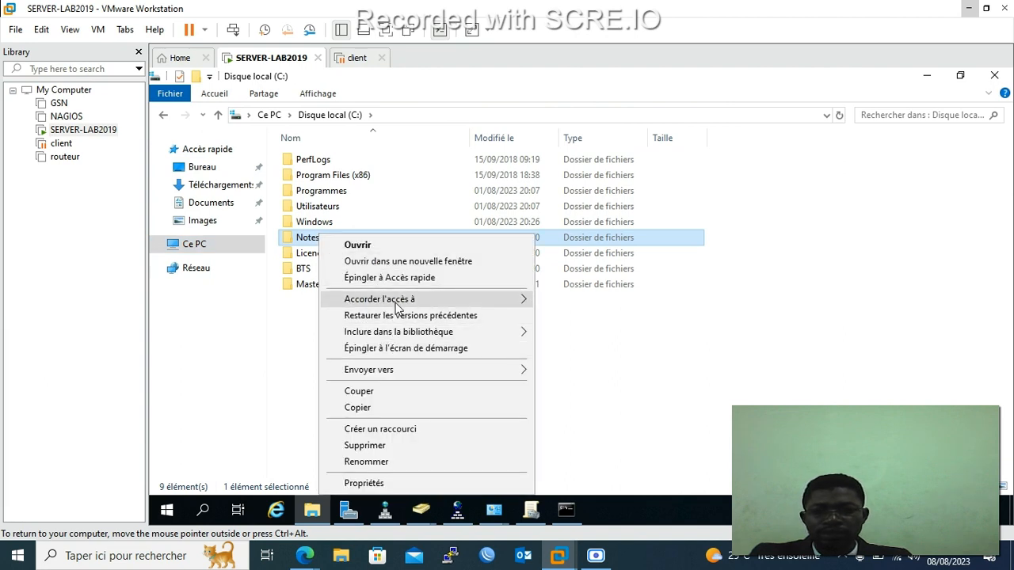
{"action": "mouse_move", "coordinate": [397, 306]}
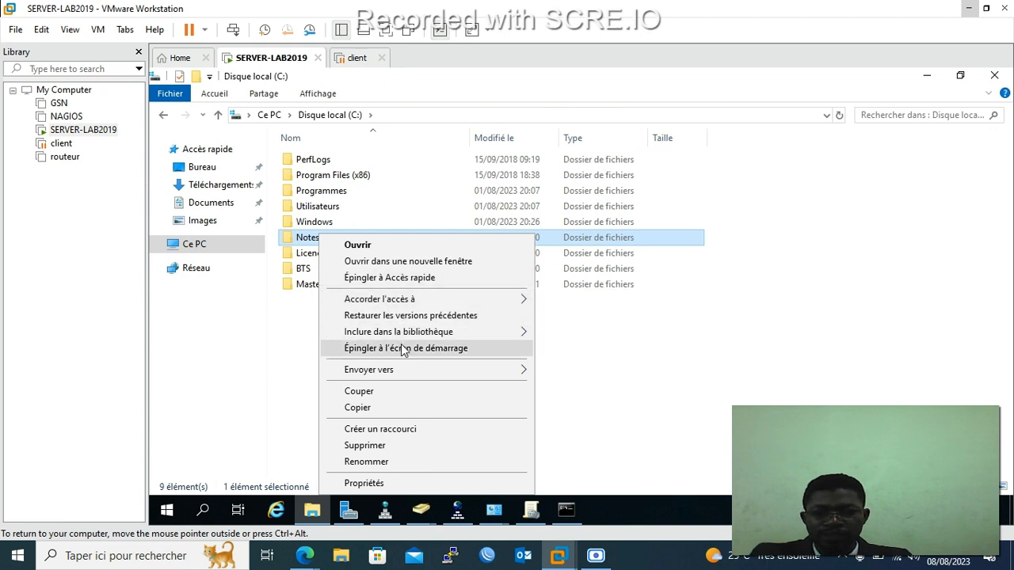
{"action": "mouse_move", "coordinate": [402, 370]}
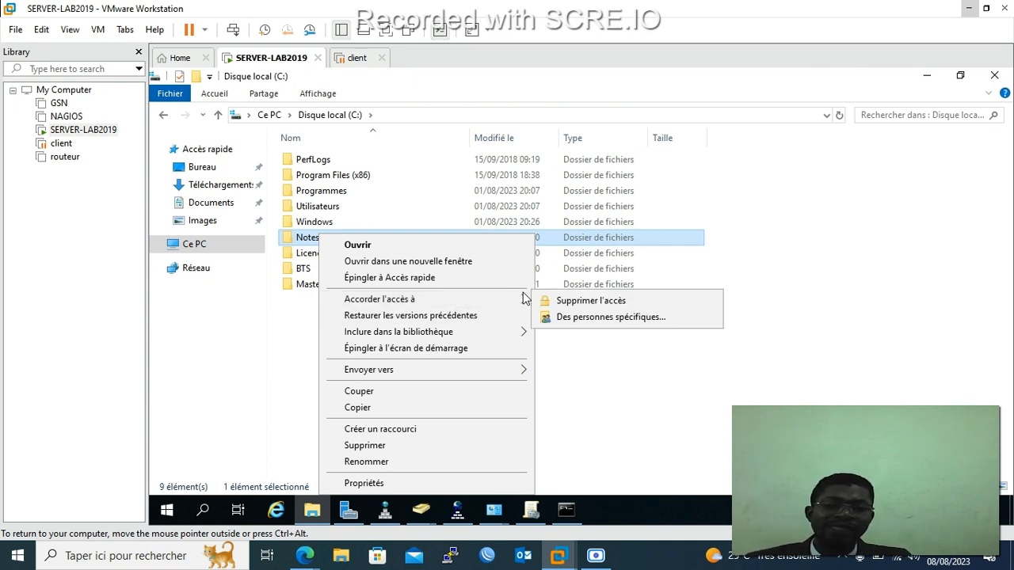
{"action": "left_click", "coordinate": [564, 319]}
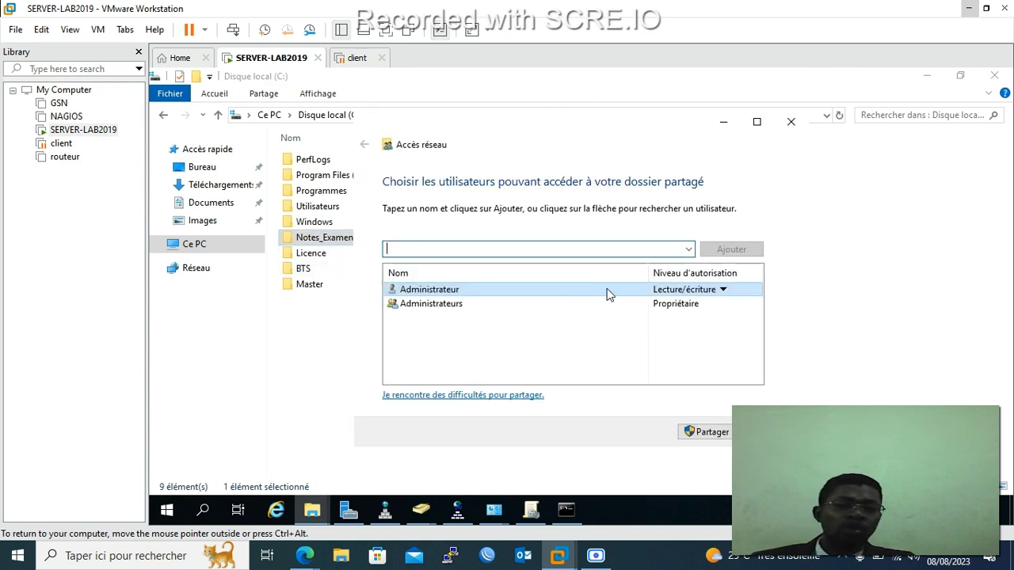
Expand the name box dropdown to list users available for Notes_Examen access.
{"action": "left_click", "coordinate": [688, 250]}
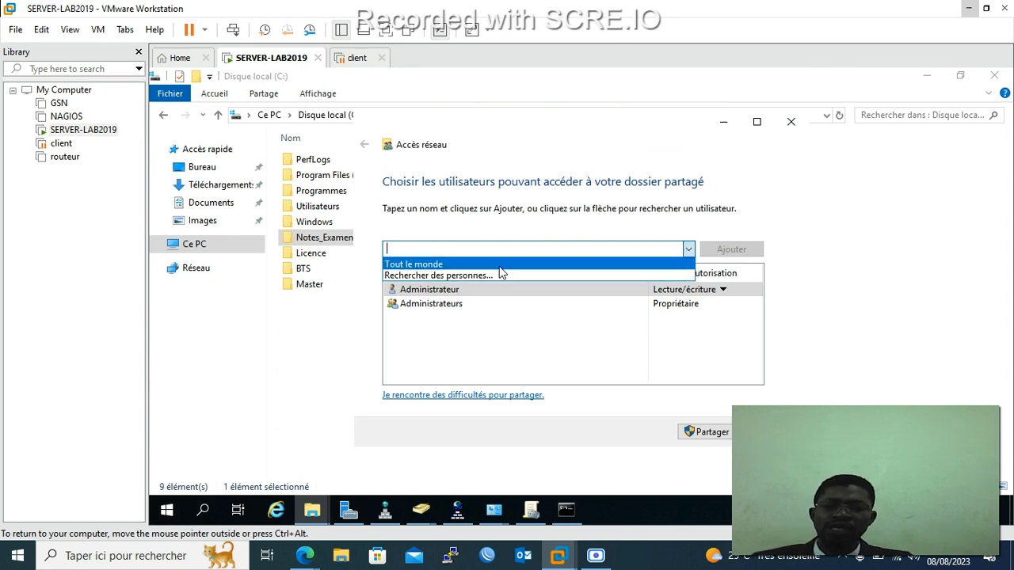
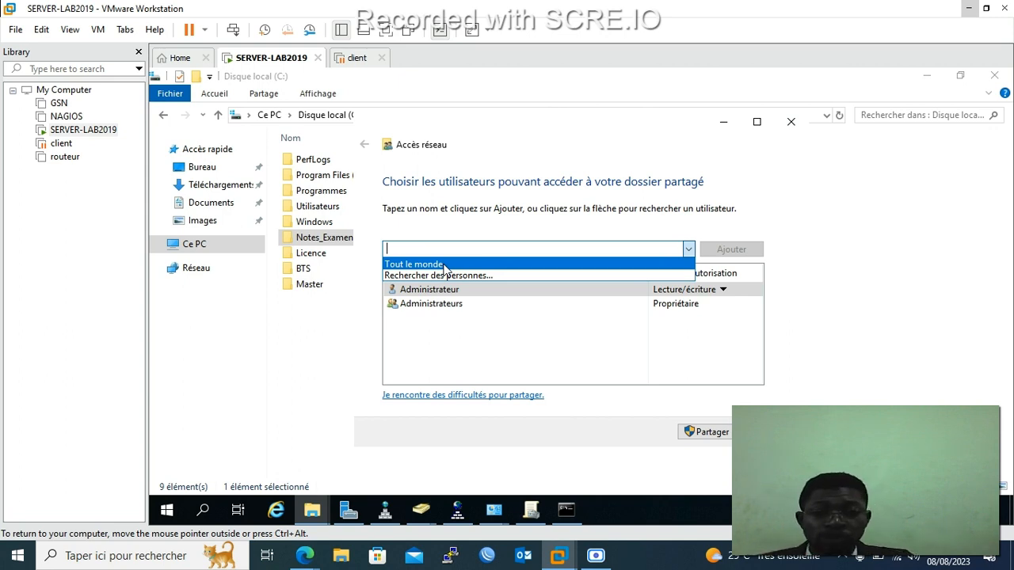
Add Tout le monde to the Notes_Examen share, then remove it again.
{"action": "left_click", "coordinate": [445, 264]}
{"action": "left_click", "coordinate": [722, 251]}
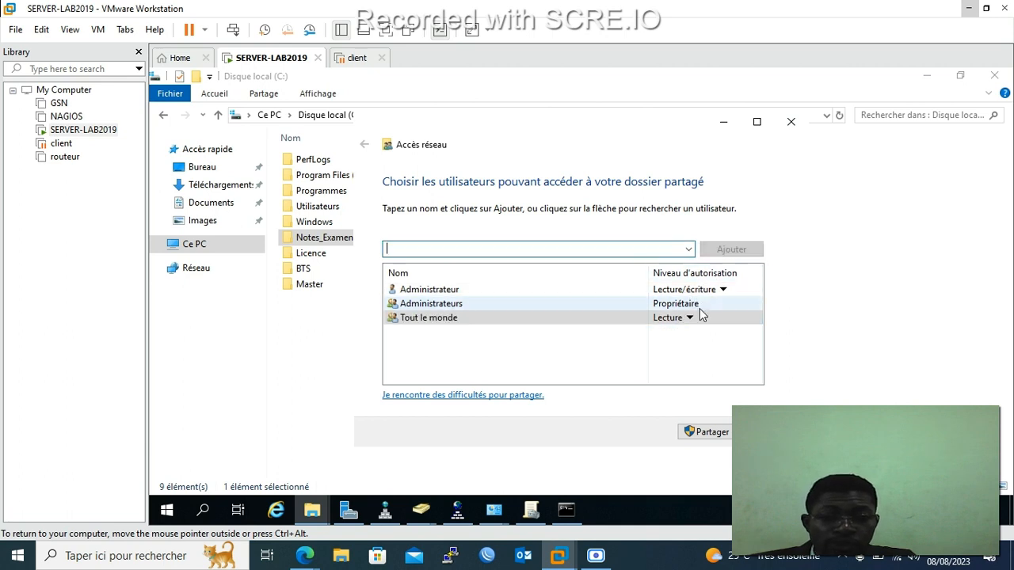
{"action": "left_click", "coordinate": [694, 319]}
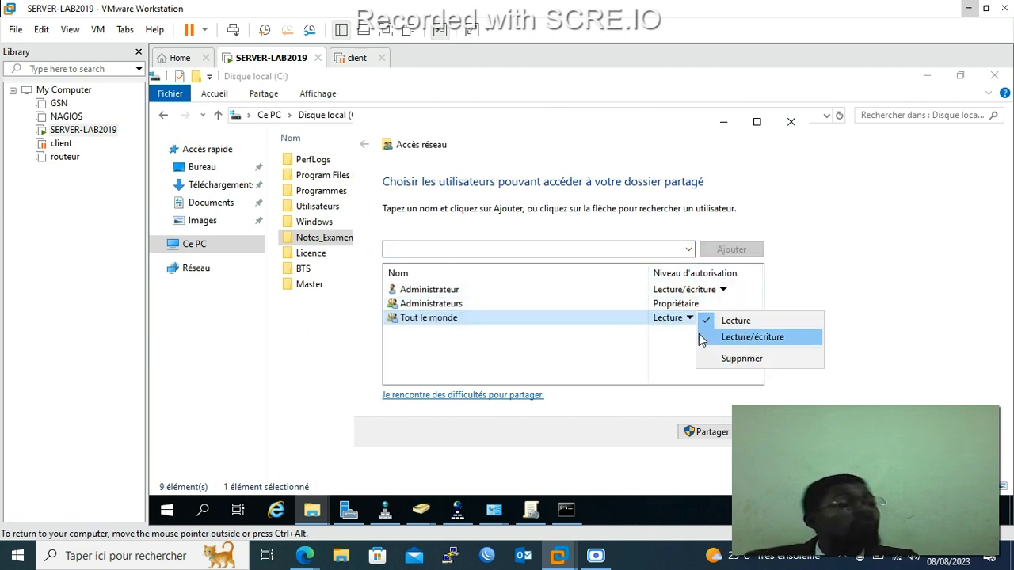
{"action": "left_click", "coordinate": [730, 361]}
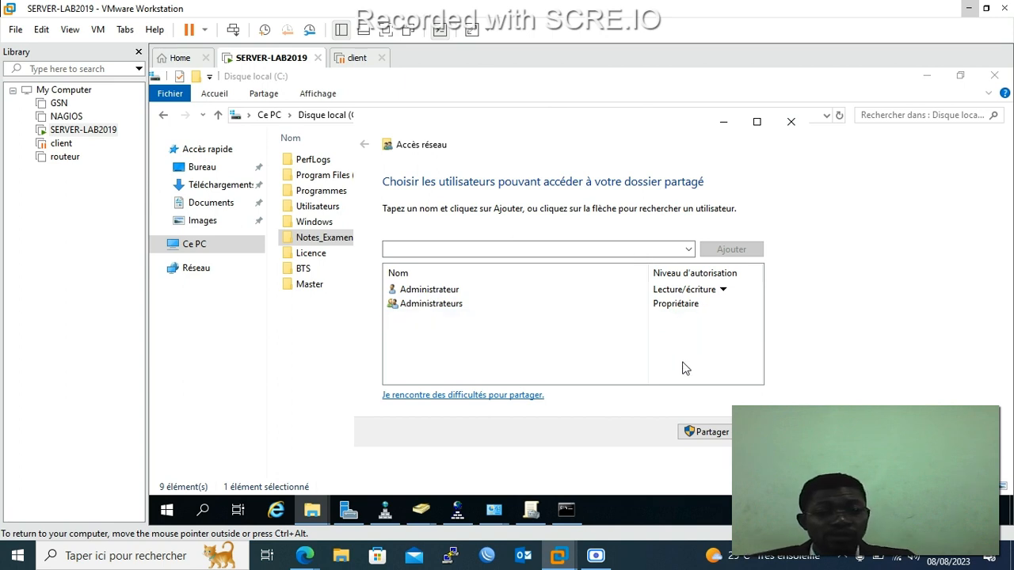
Search the directory for 'mast', resolve it to Master-RT, and browse the full domain list.
{"action": "left_click", "coordinate": [688, 250]}
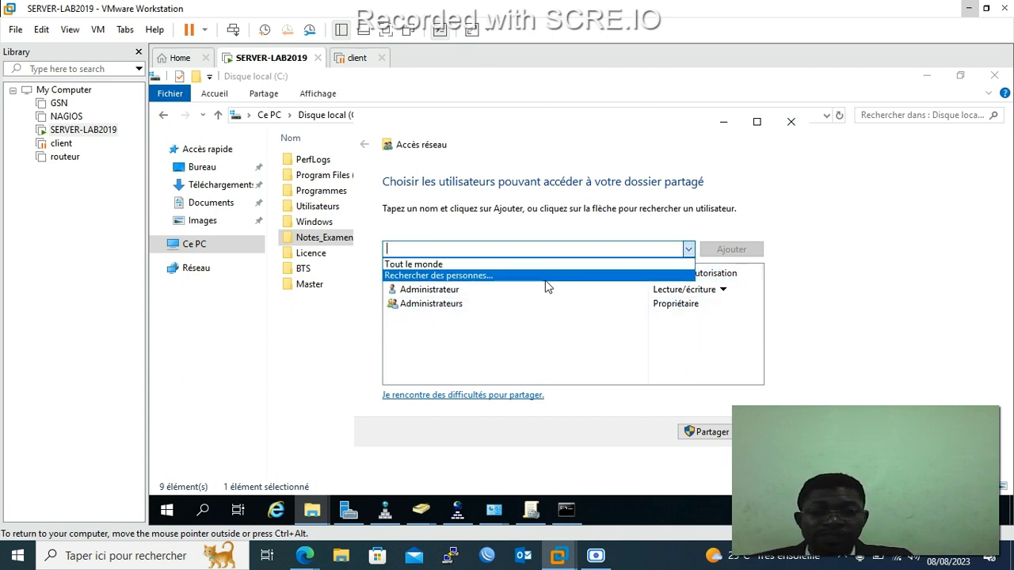
{"action": "left_click", "coordinate": [534, 274]}
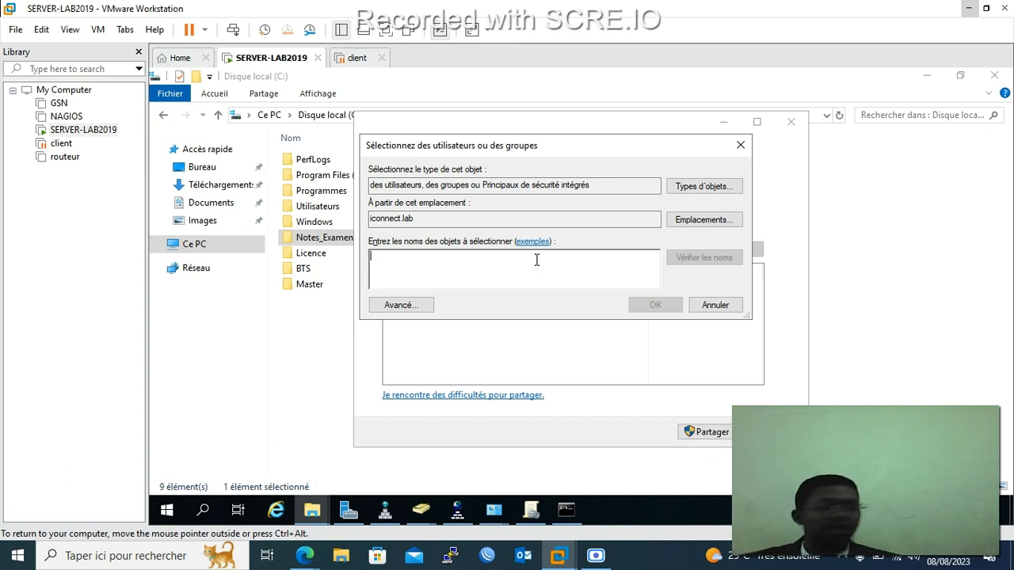
{"action": "type", "text": "mast"}
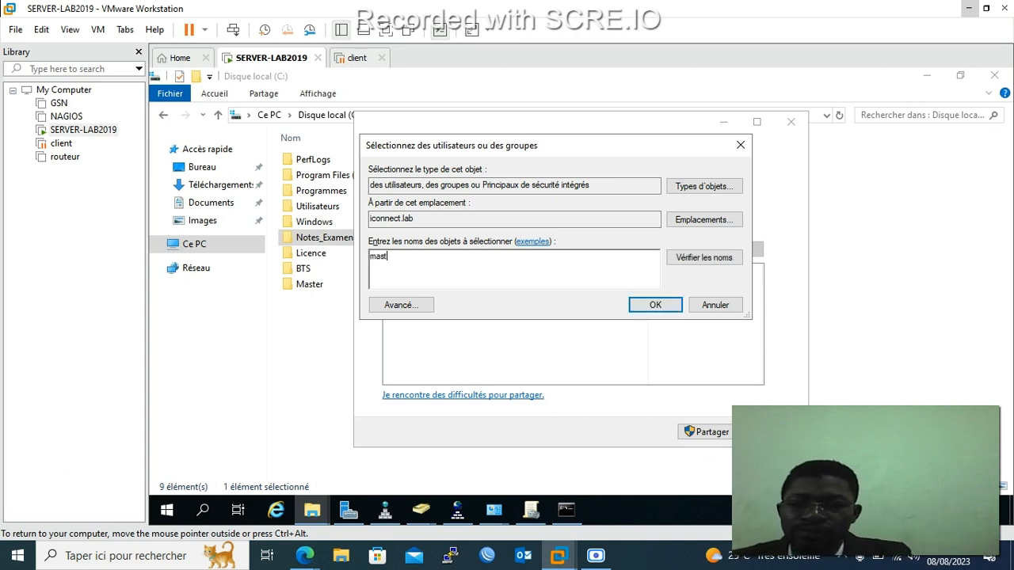
{"action": "left_click", "coordinate": [704, 257]}
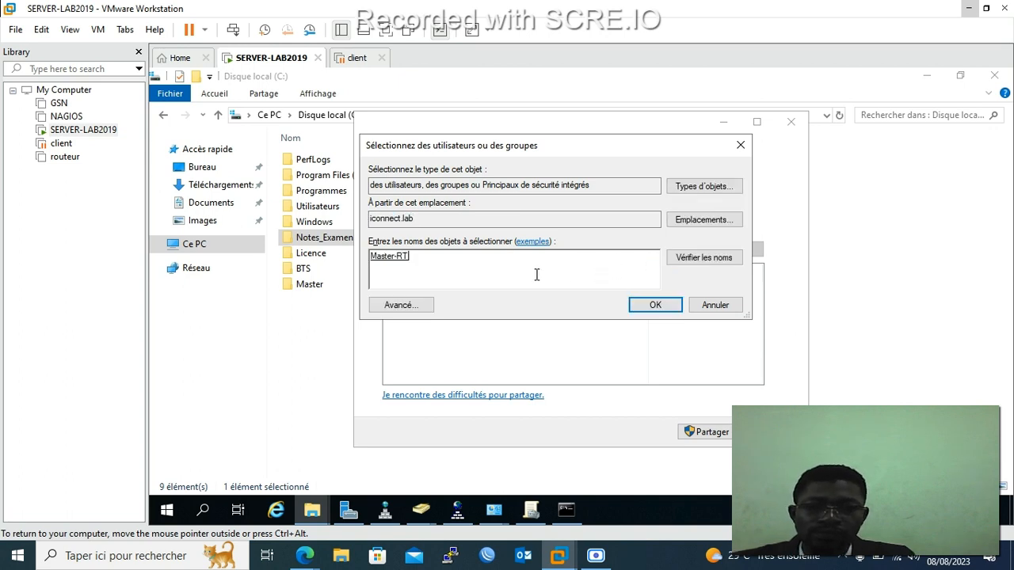
{"action": "left_click", "coordinate": [398, 305]}
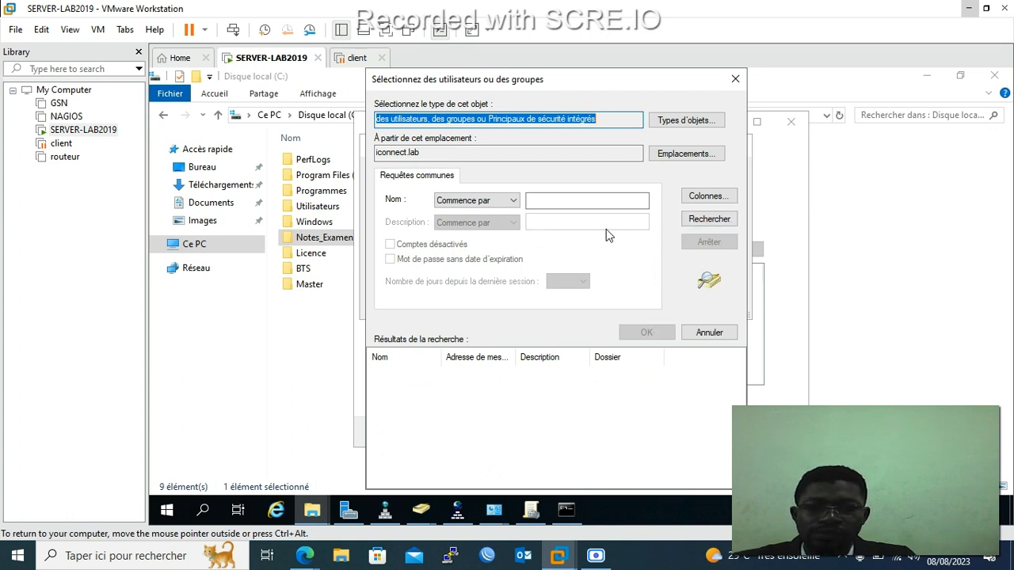
{"action": "left_click", "coordinate": [717, 220]}
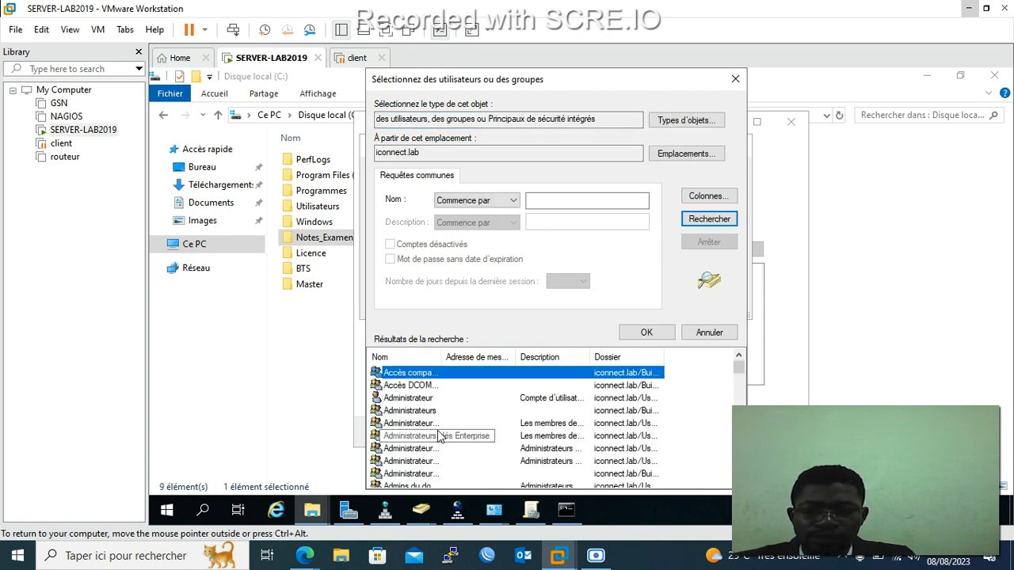
{"action": "scroll", "coordinate": [439, 424], "scroll_direction": "down", "scroll_amount": 1}
{"action": "scroll", "coordinate": [439, 423], "scroll_direction": "up", "scroll_amount": 1}
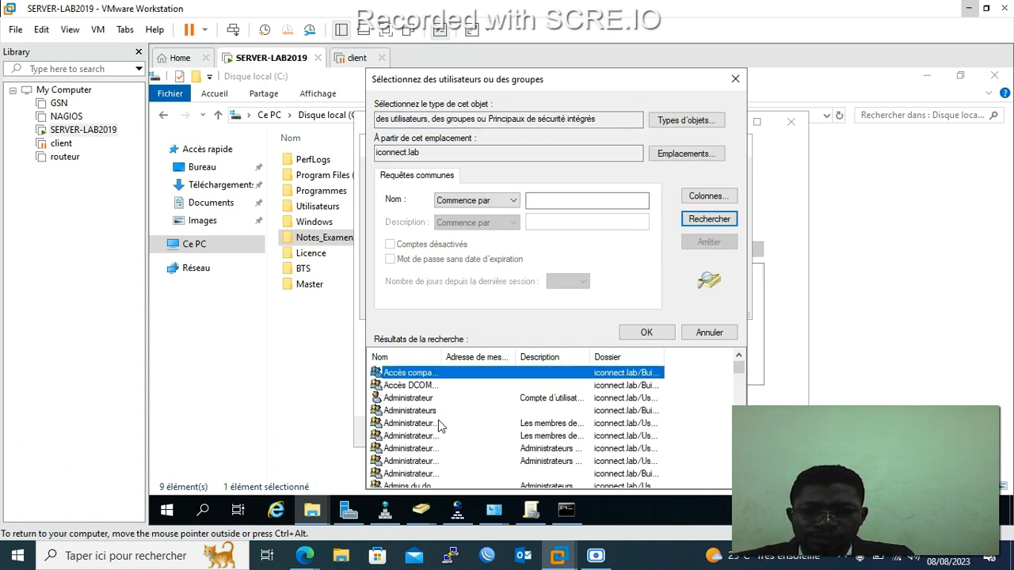
{"action": "scroll", "coordinate": [438, 423], "scroll_direction": "down", "scroll_amount": 2}
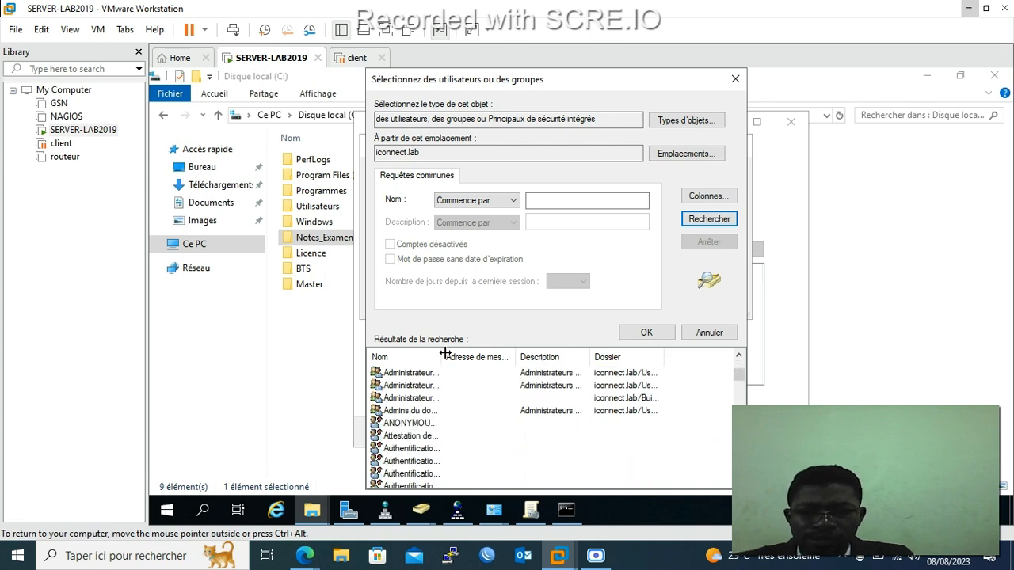
{"action": "left_click_drag", "start_coordinate": [446, 356], "coordinate": [501, 358]}
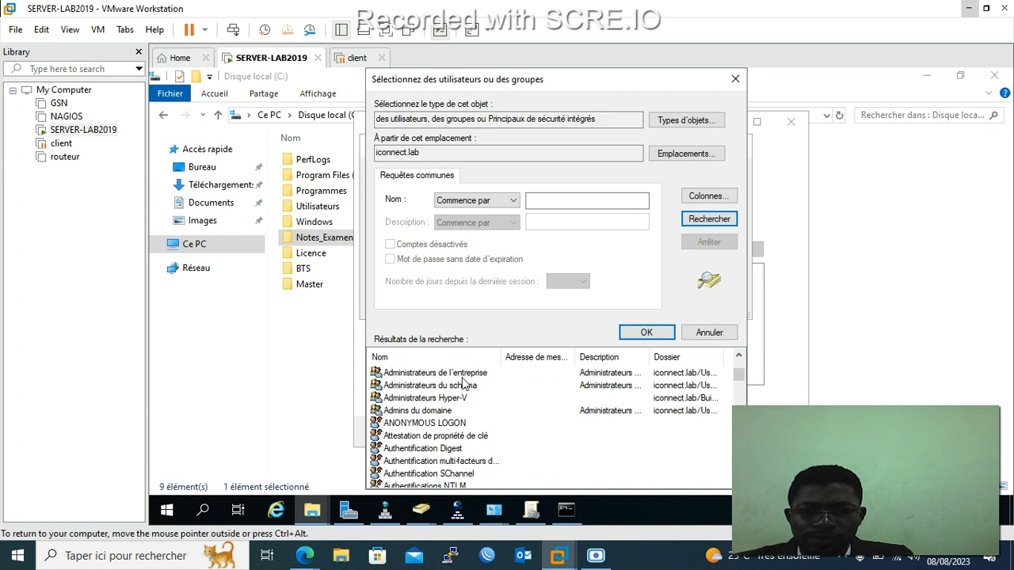
{"action": "scroll", "coordinate": [442, 450], "scroll_direction": "down", "scroll_amount": 2}
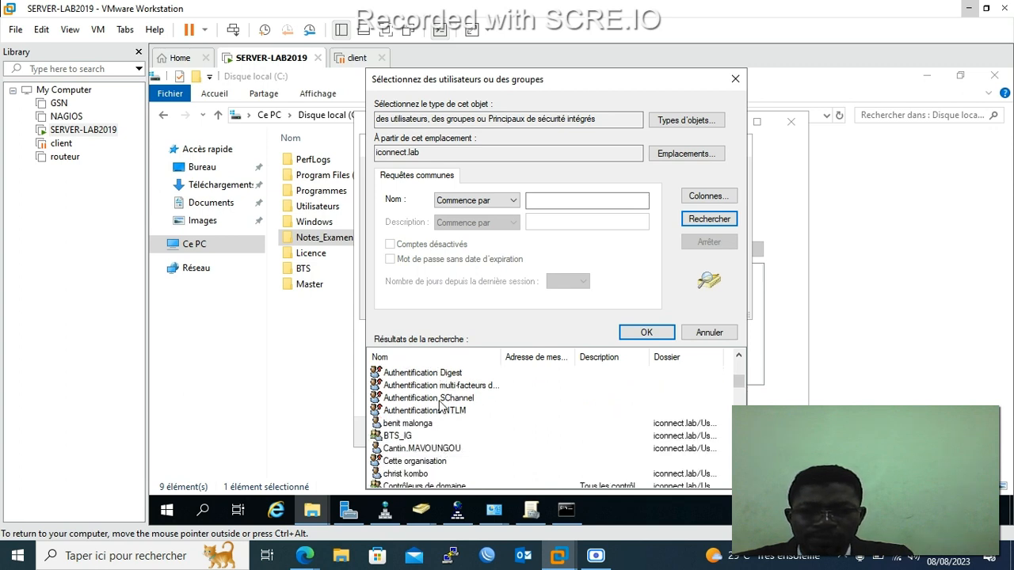
{"action": "left_click", "coordinate": [702, 336]}
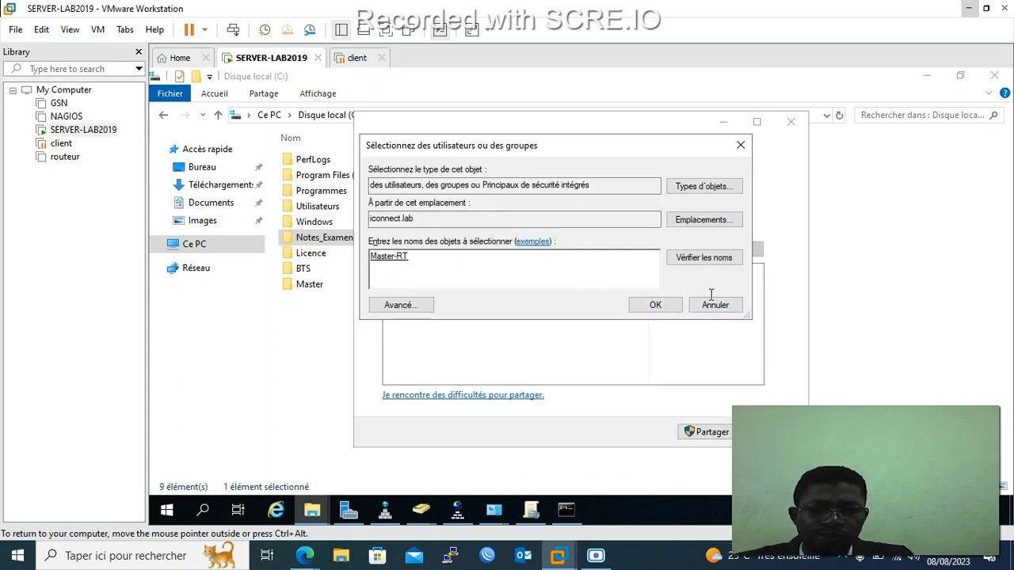
Add Master-RT with Lecture access and licence-ASRE to the Notes_Examen share list.
{"action": "left_click", "coordinate": [655, 307]}
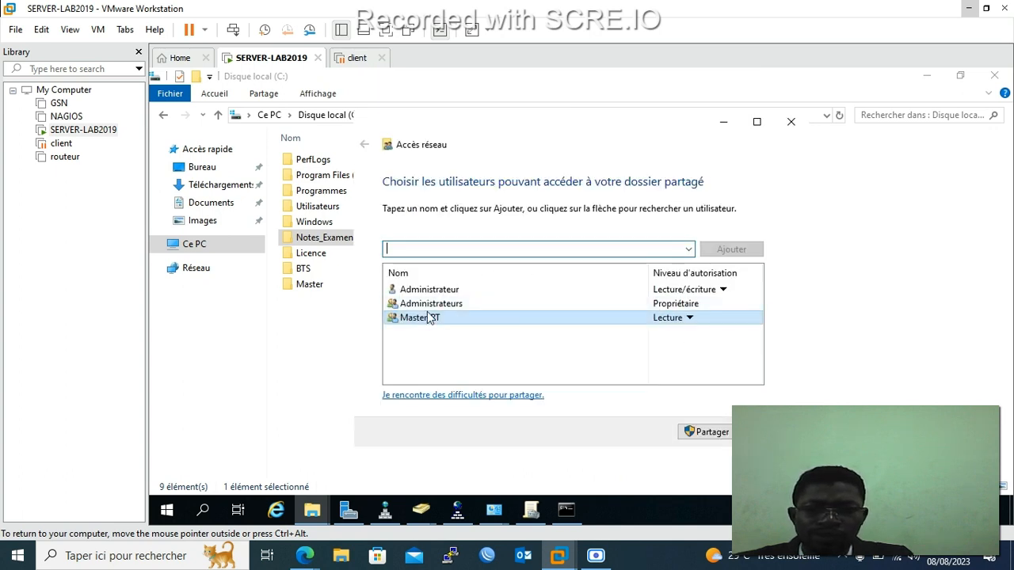
{"action": "left_click", "coordinate": [677, 318]}
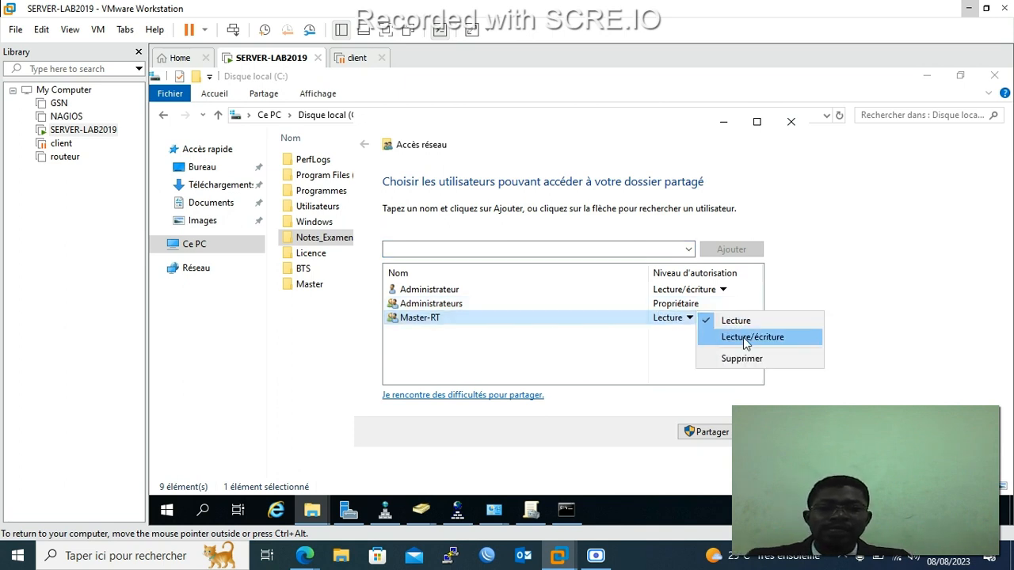
{"action": "left_click", "coordinate": [673, 340]}
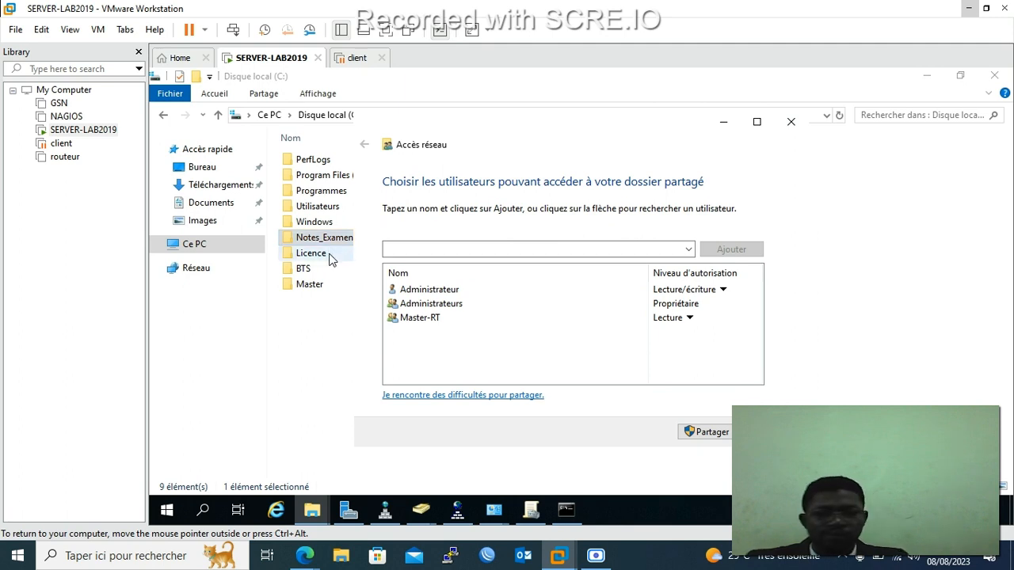
{"action": "left_click", "coordinate": [688, 250]}
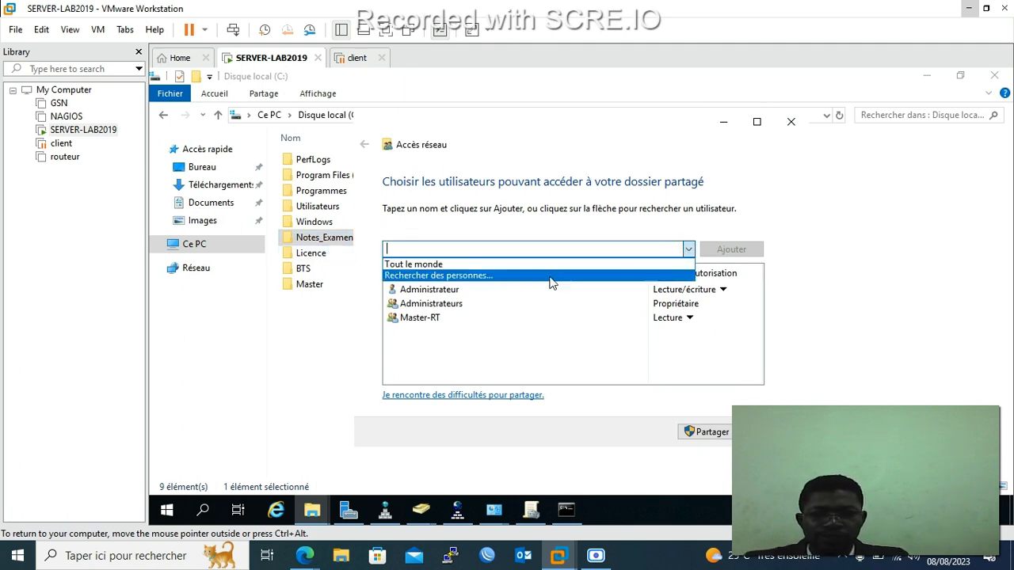
{"action": "left_click", "coordinate": [533, 275]}
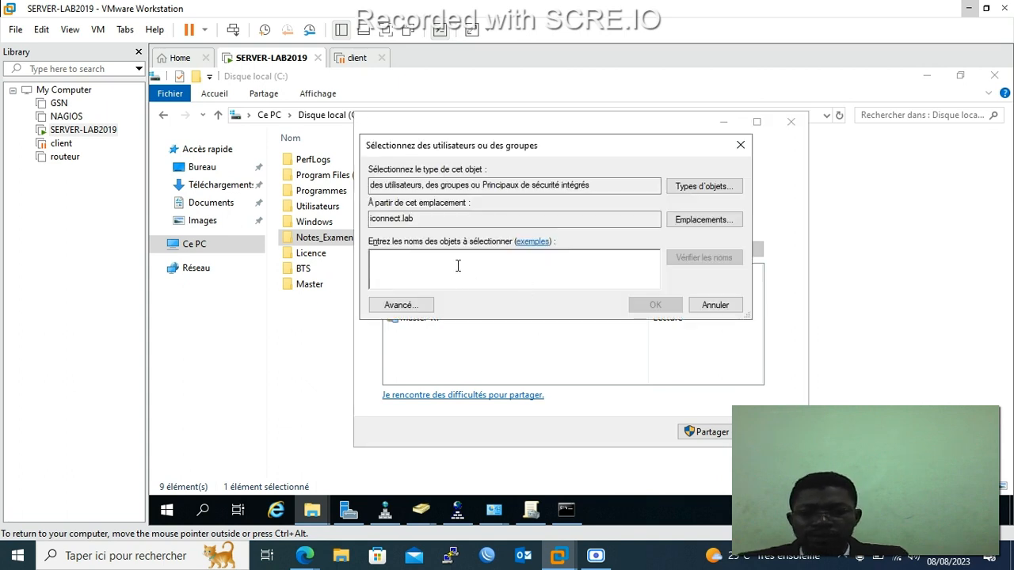
{"action": "type", "text": "lien"}
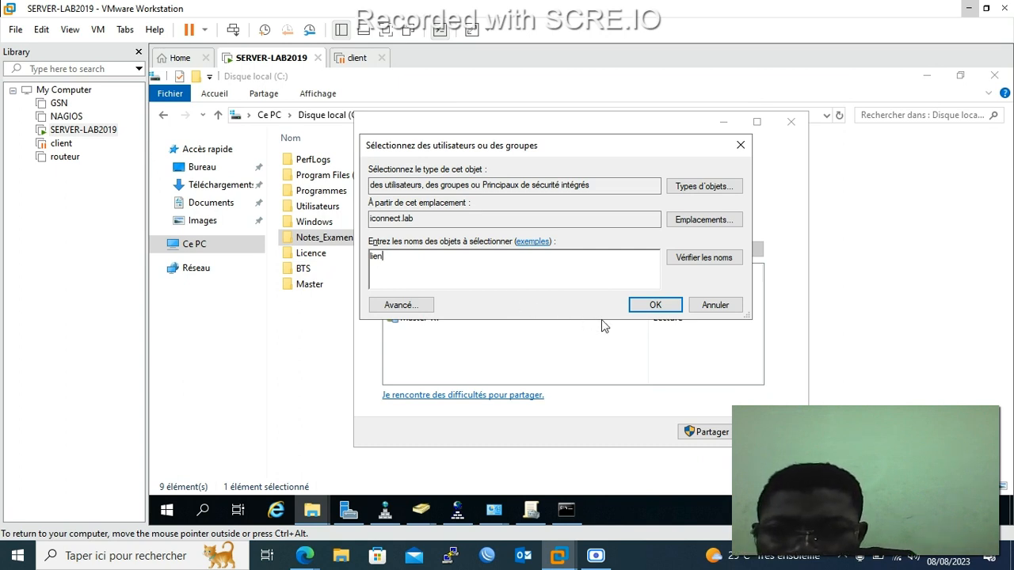
{"action": "key", "text": "BackSpace"}
{"action": "key", "text": "BackSpace"}
{"action": "key", "text": "BackSpace"}
{"action": "key", "text": "BackSpace"}
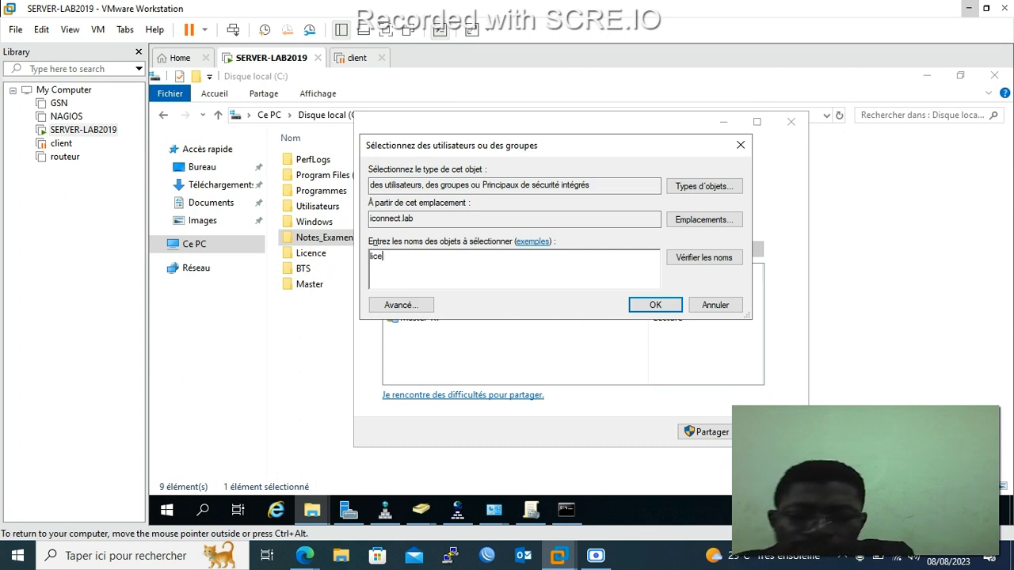
{"action": "left_click", "coordinate": [695, 261]}
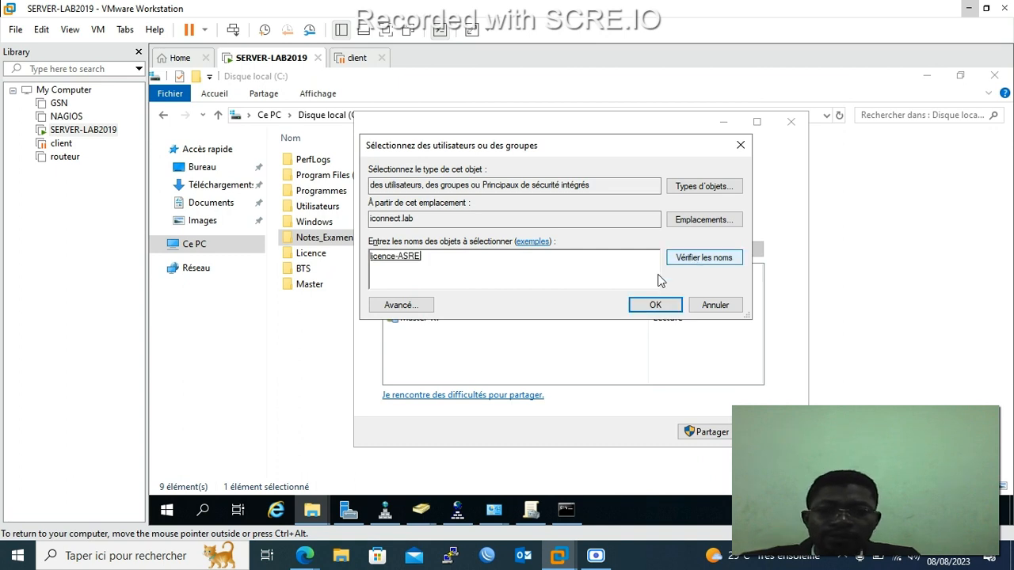
{"action": "left_click", "coordinate": [647, 312]}
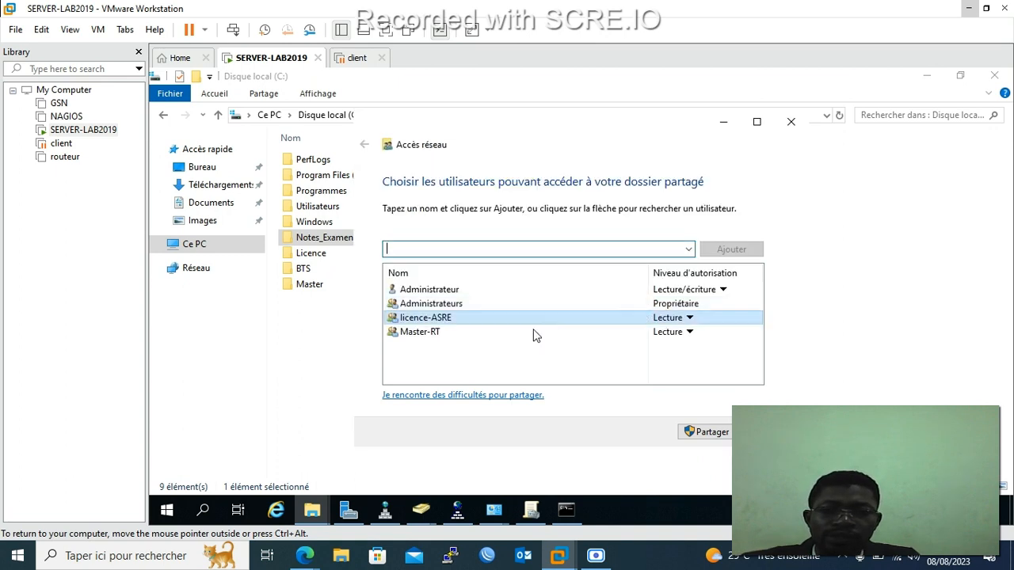
Add BTS_IG and share Notes_Examen with the three groups.
{"action": "left_click", "coordinate": [688, 250]}
{"action": "left_click", "coordinate": [537, 279]}
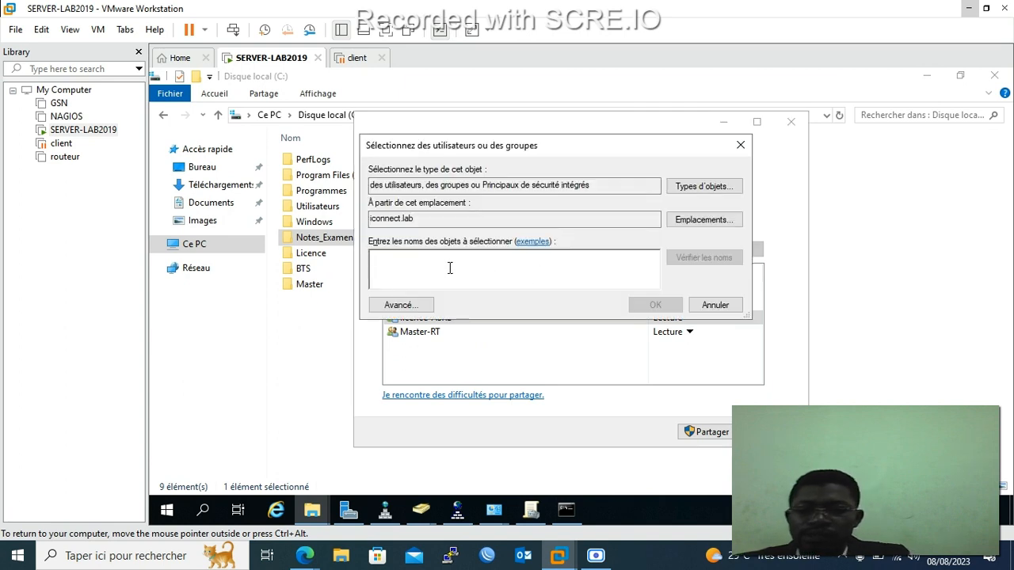
{"action": "type", "text": "bts"}
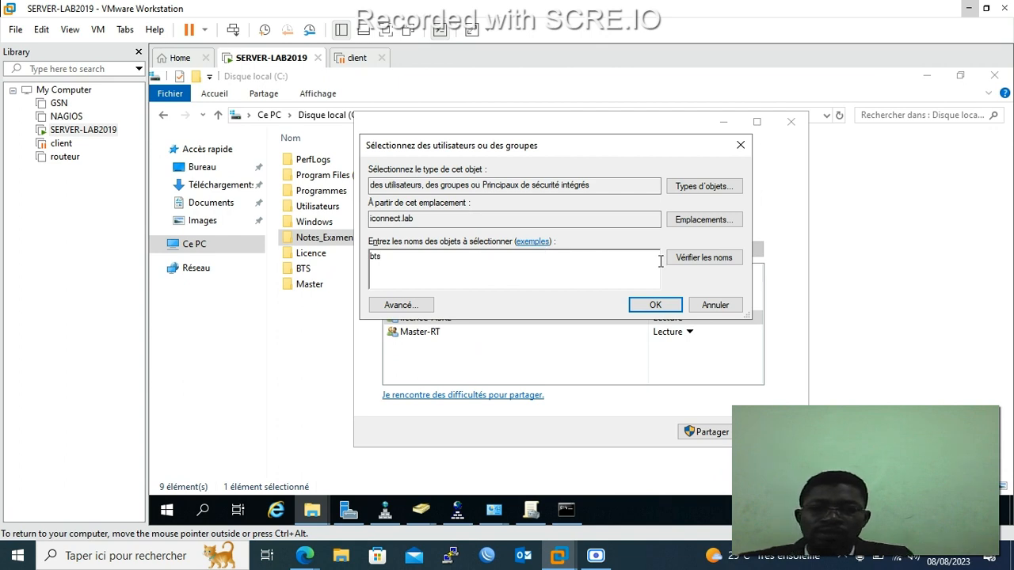
{"action": "left_click", "coordinate": [691, 262]}
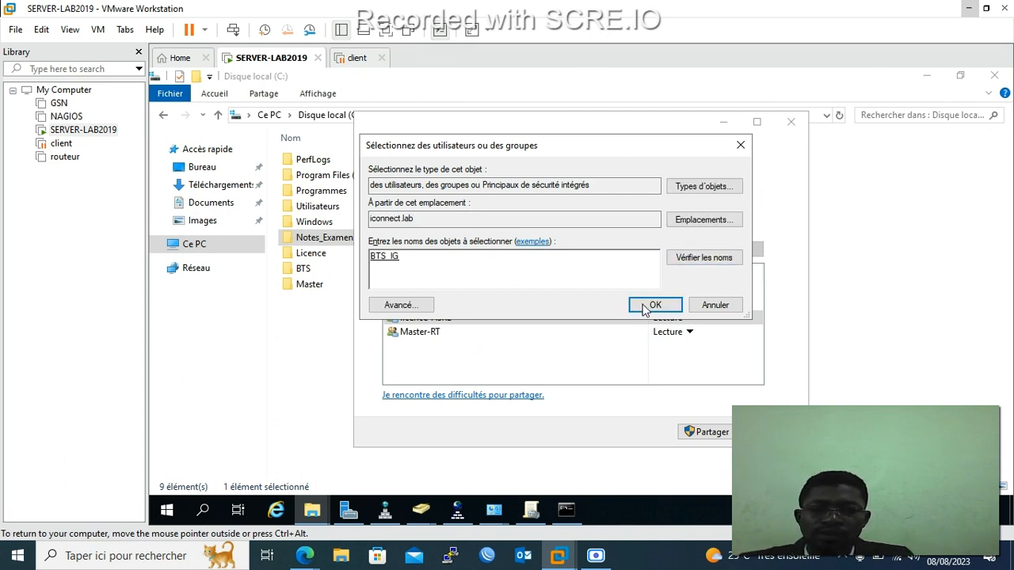
{"action": "left_click", "coordinate": [654, 306]}
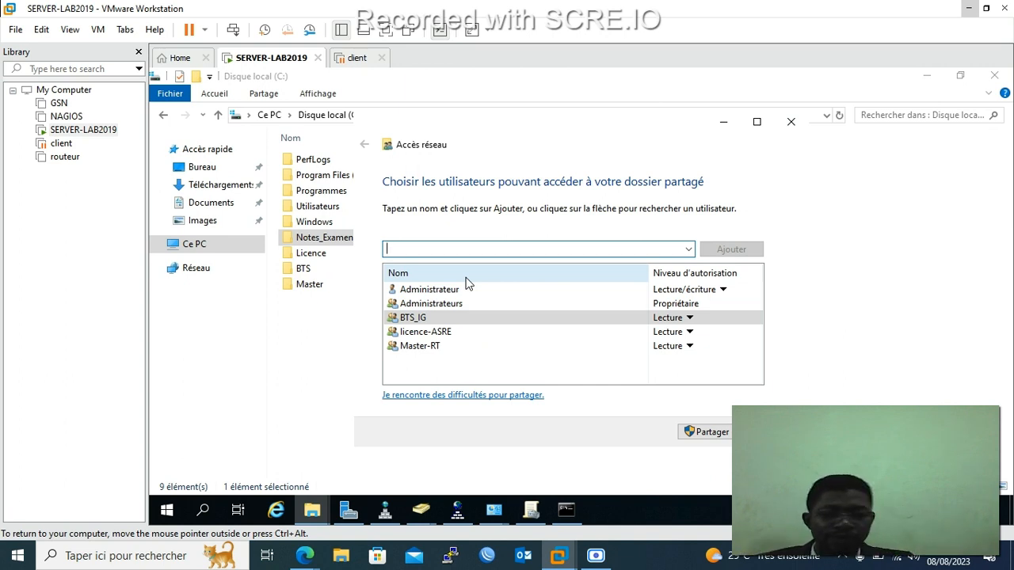
{"action": "left_click", "coordinate": [711, 435]}
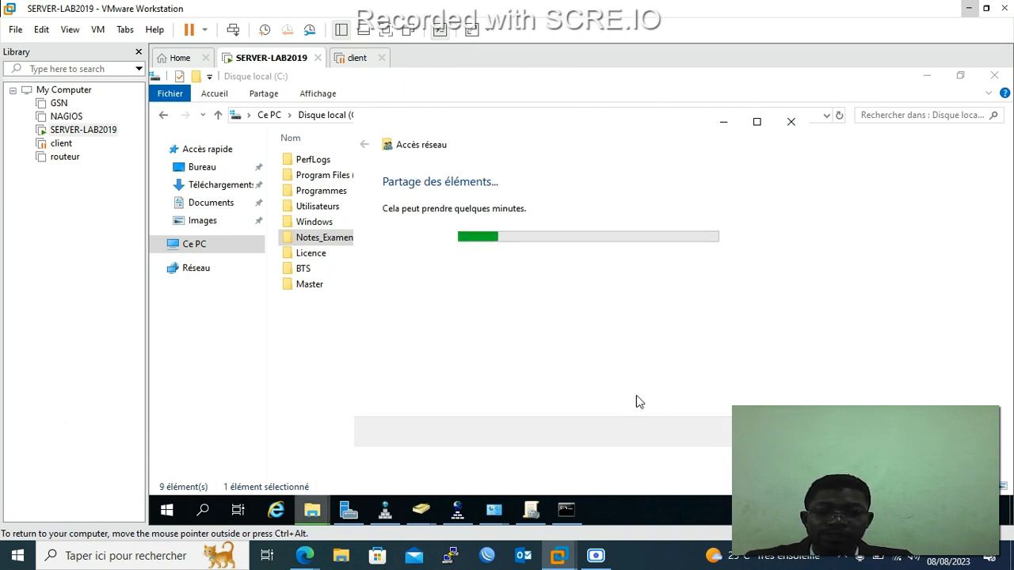
Close the finished Notes_Examen sharing window and start sharing the Licence folder with specific people.
{"action": "left_click", "coordinate": [759, 431]}
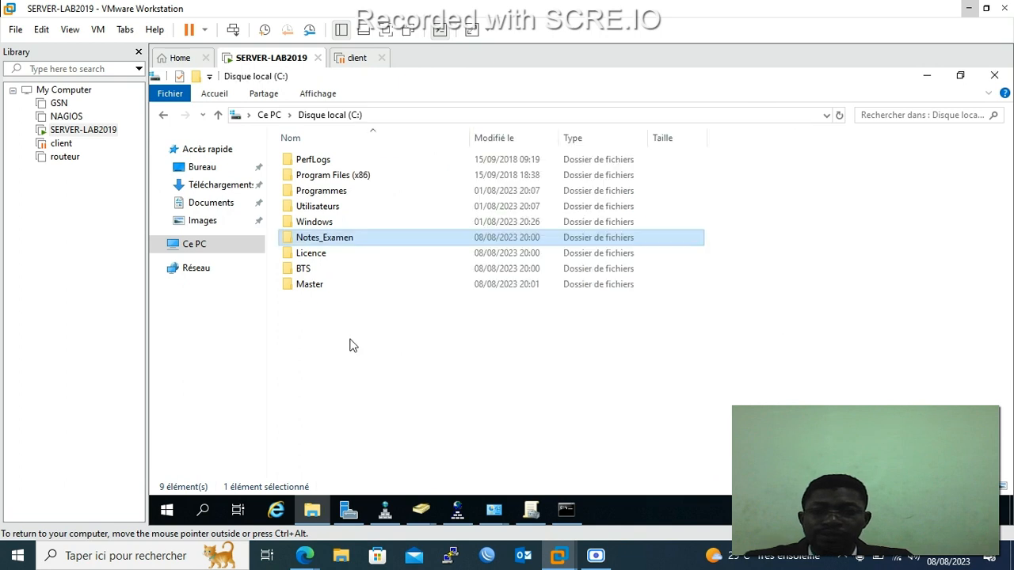
{"action": "left_click", "coordinate": [309, 260]}
{"action": "right_click", "coordinate": [310, 260]}
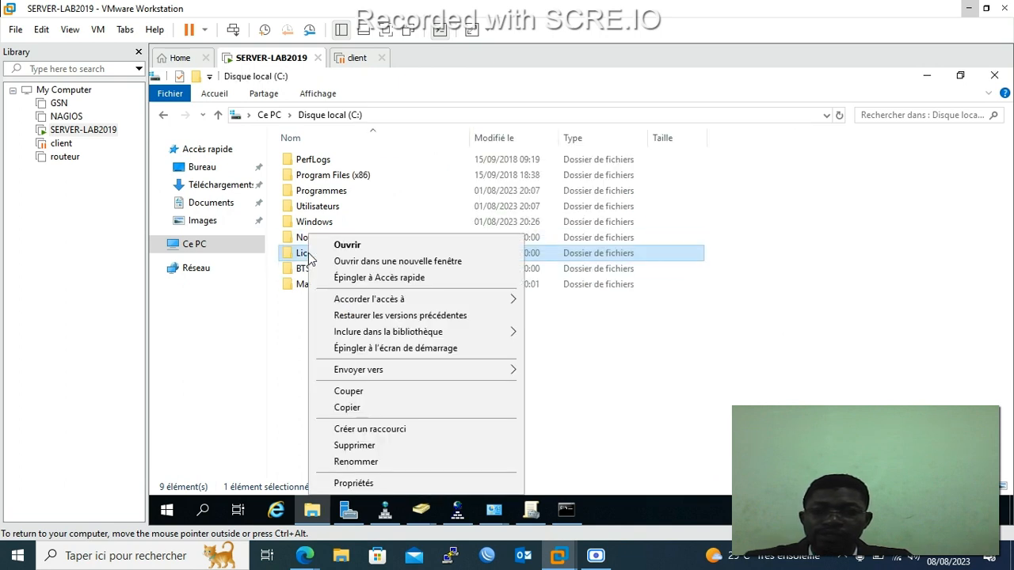
{"action": "mouse_move", "coordinate": [348, 306]}
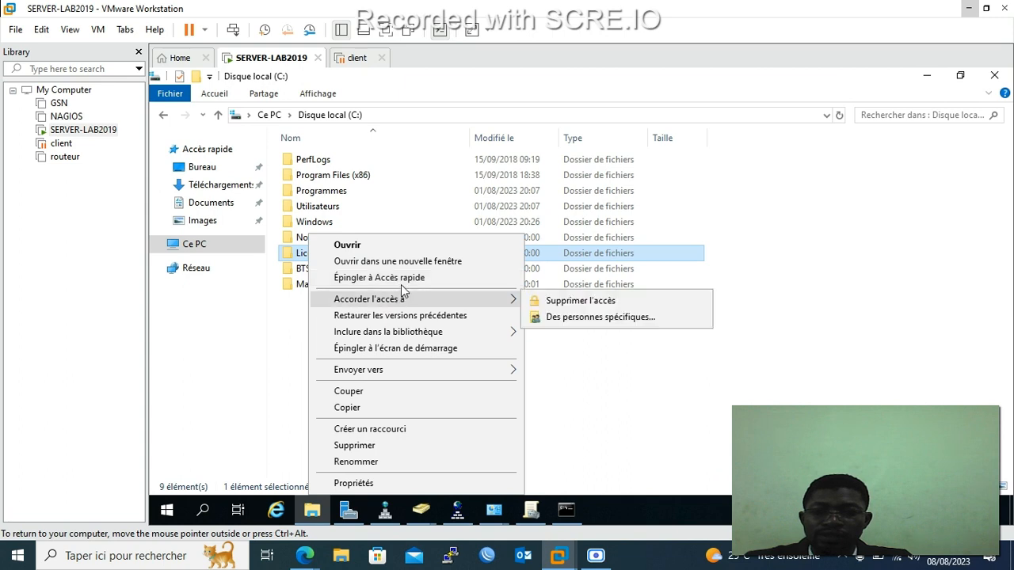
{"action": "mouse_move", "coordinate": [401, 306]}
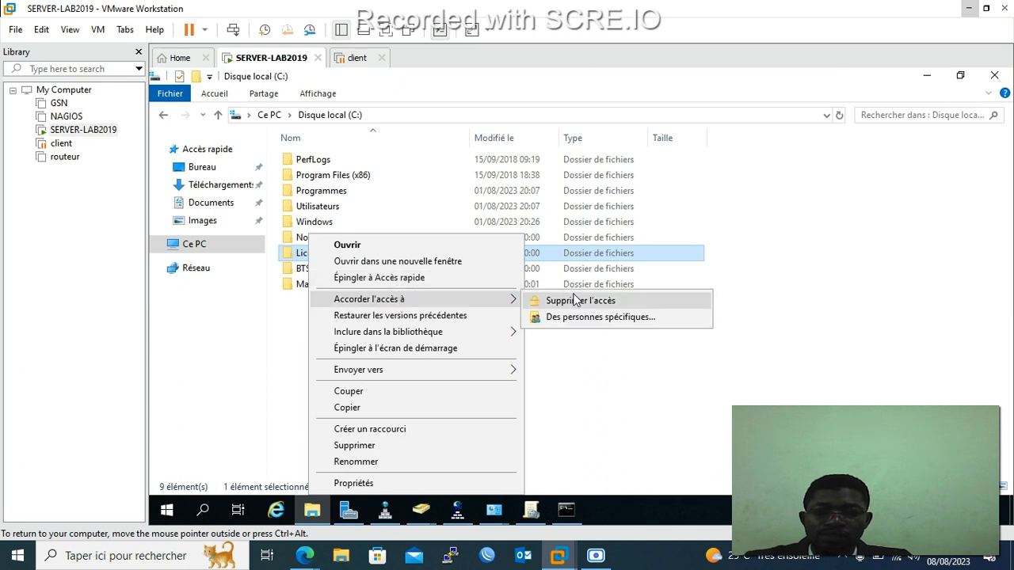
{"action": "left_click", "coordinate": [585, 318]}
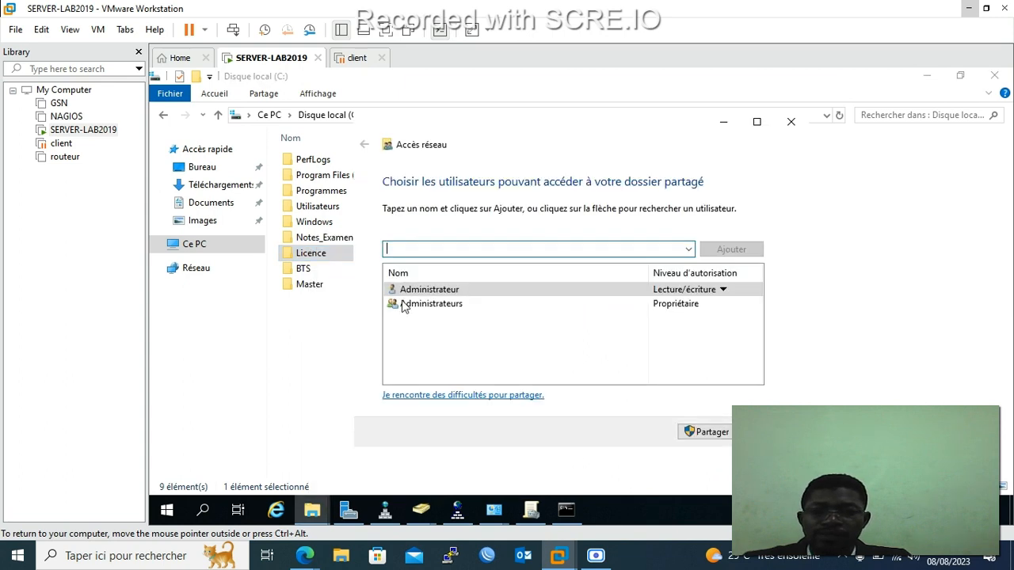
Add licence-ASRE to the Licence share with Lecture/écriture access.
{"action": "left_click", "coordinate": [691, 252]}
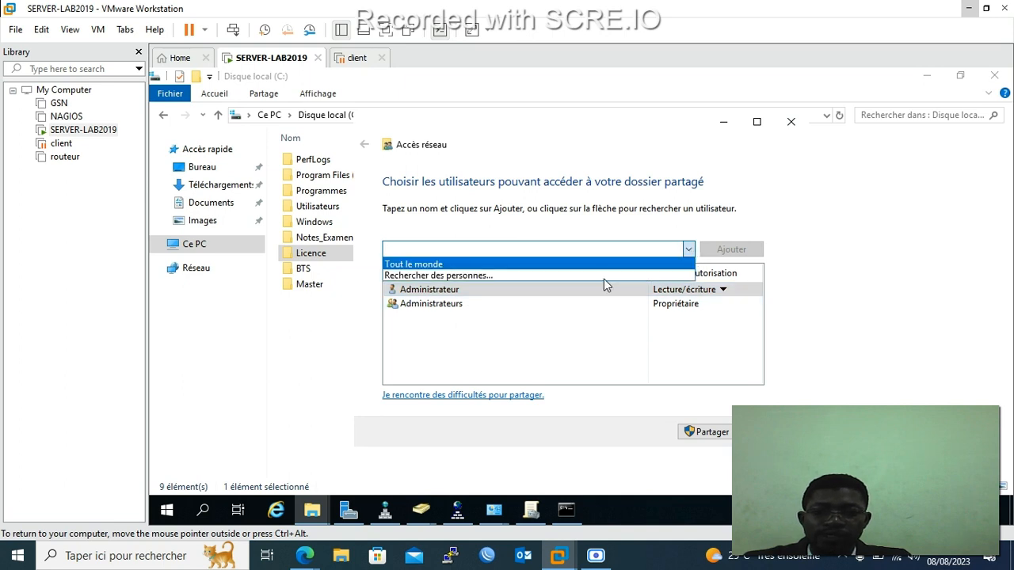
{"action": "left_click", "coordinate": [501, 275]}
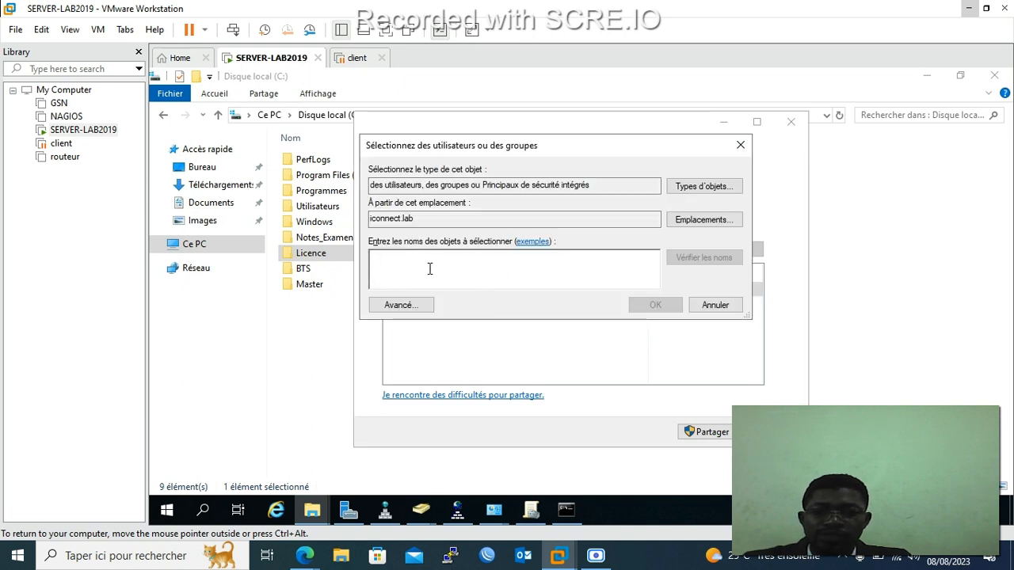
{"action": "type", "text": "licence"}
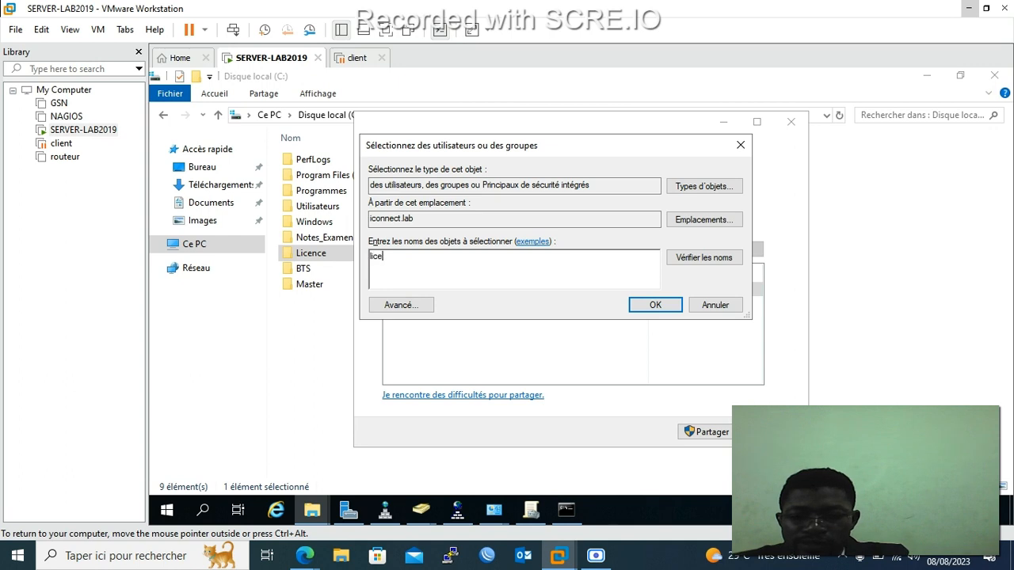
{"action": "left_click", "coordinate": [695, 257]}
{"action": "left_click", "coordinate": [657, 305]}
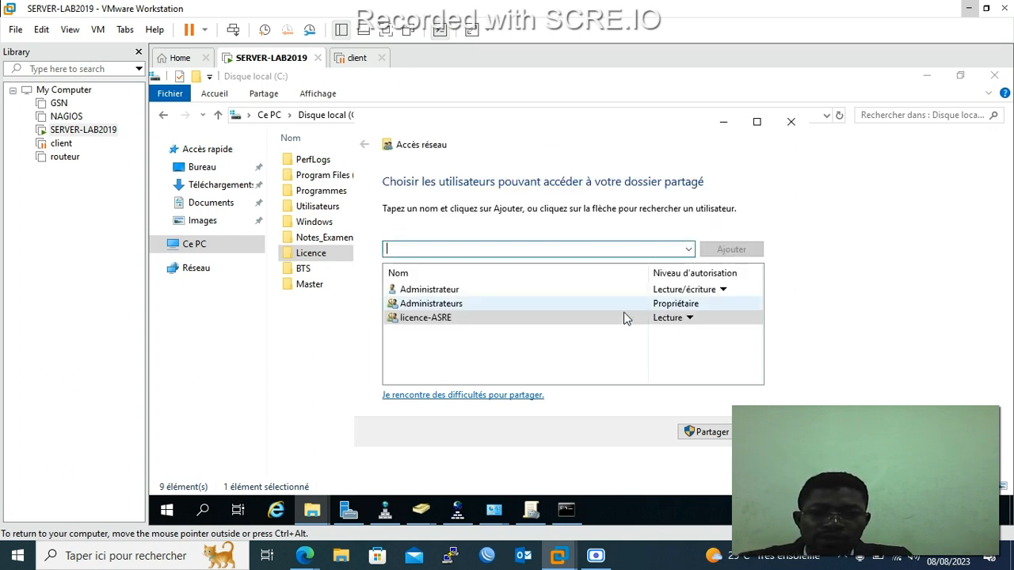
{"action": "left_click", "coordinate": [691, 319]}
{"action": "left_click", "coordinate": [735, 337]}
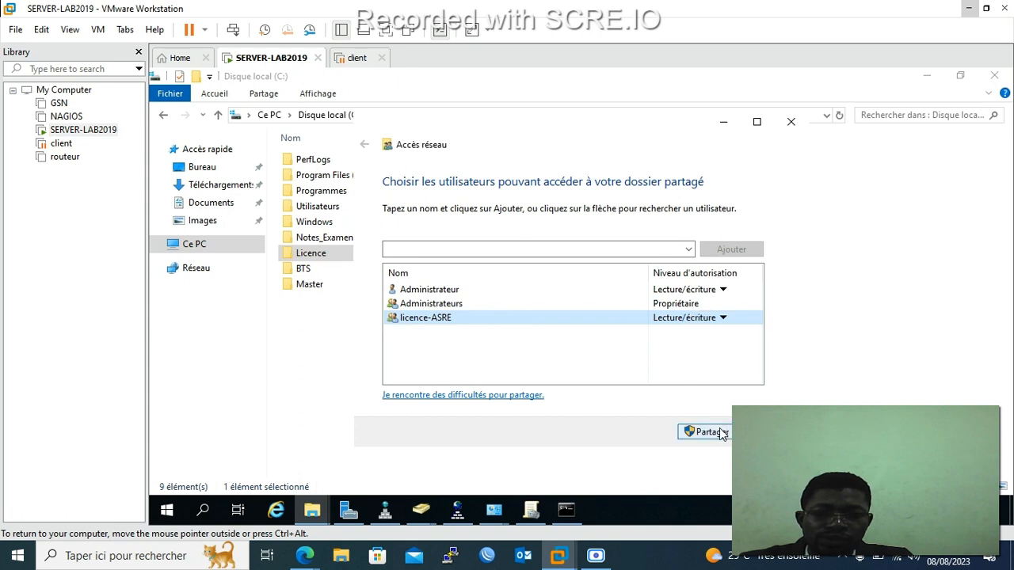
{"action": "left_click", "coordinate": [661, 248]}
Add Master-RT, remove it again, and share the Licence folder.
{"action": "left_click", "coordinate": [690, 250]}
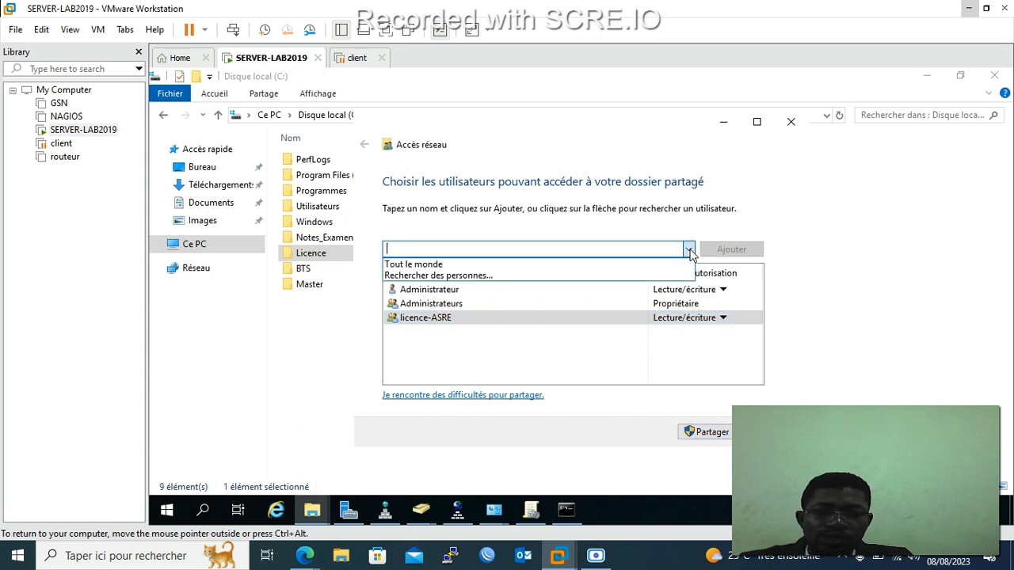
{"action": "left_click", "coordinate": [543, 277]}
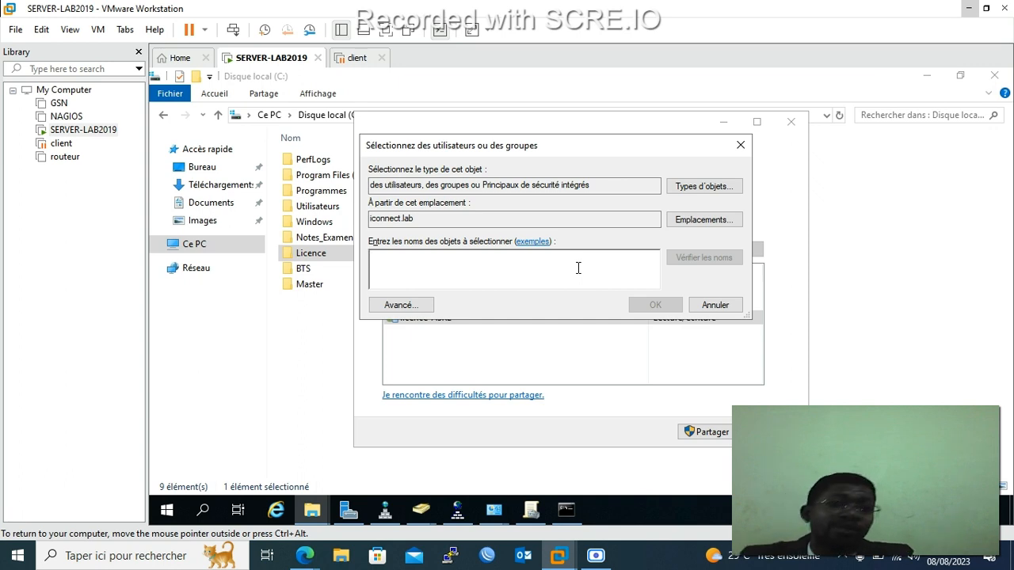
{"action": "type", "text": "m"}
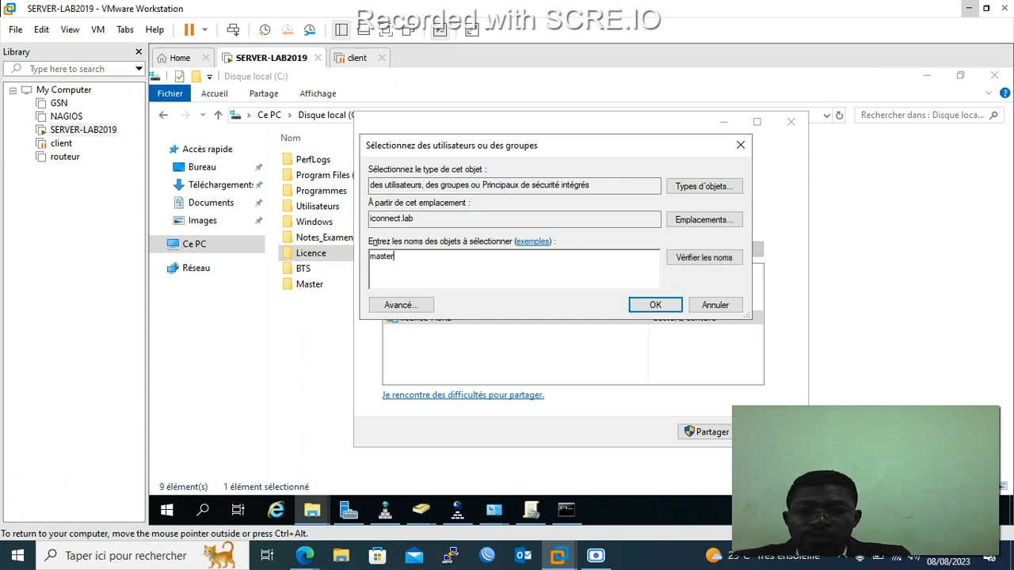
{"action": "type", "text": "aster"}
{"action": "left_click", "coordinate": [713, 262]}
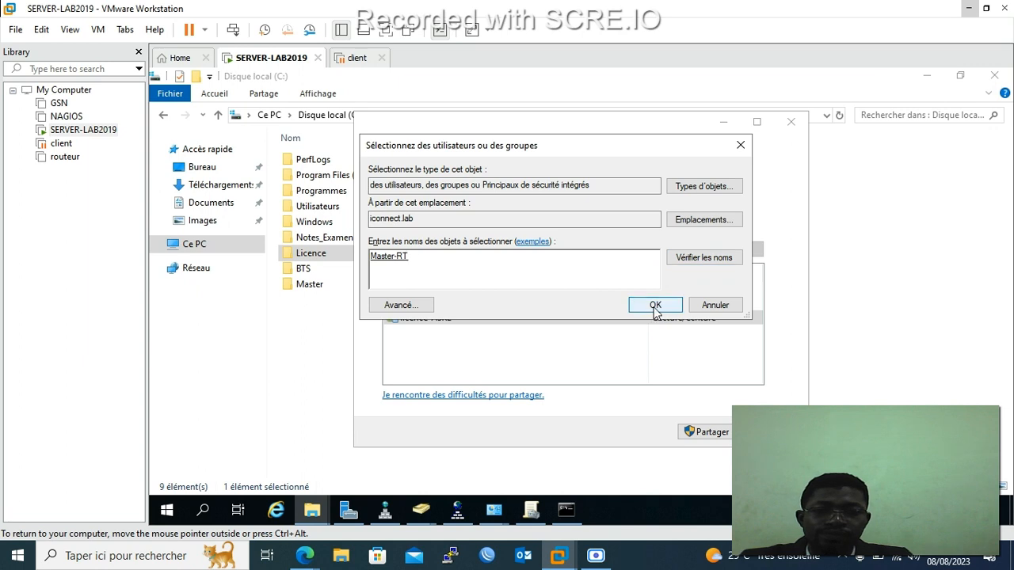
{"action": "left_click", "coordinate": [656, 306]}
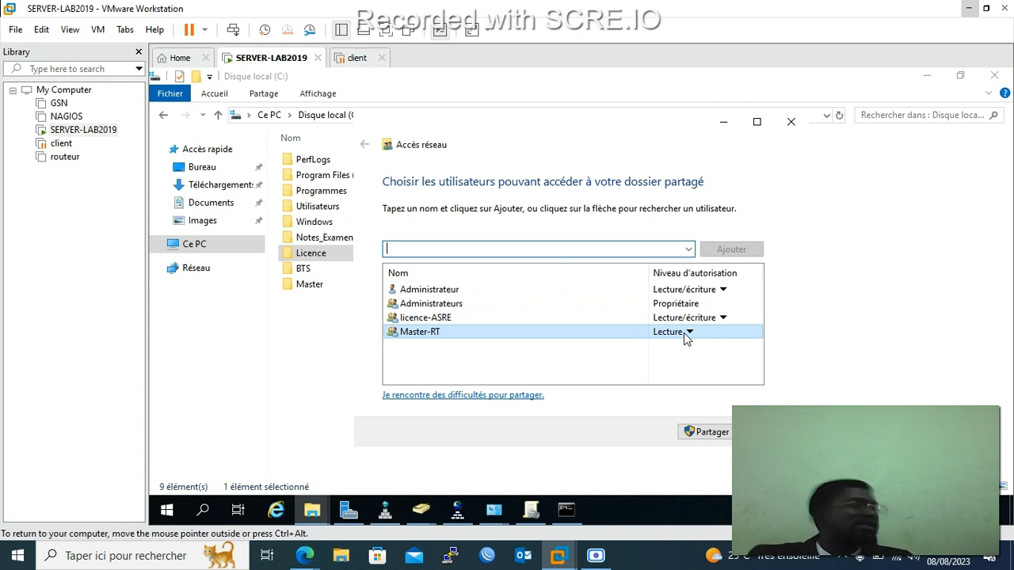
{"action": "left_click", "coordinate": [683, 332]}
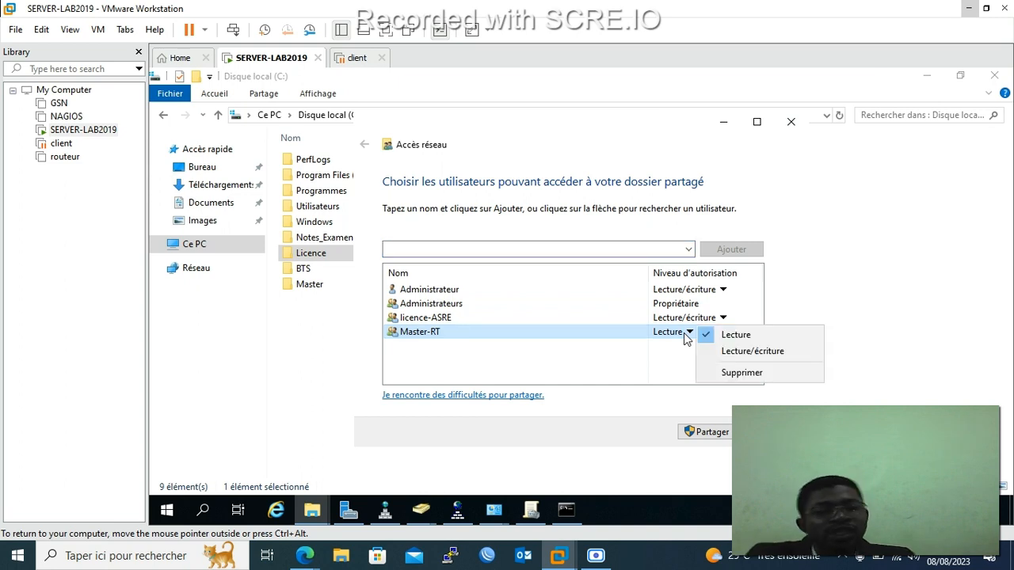
{"action": "left_click", "coordinate": [737, 373]}
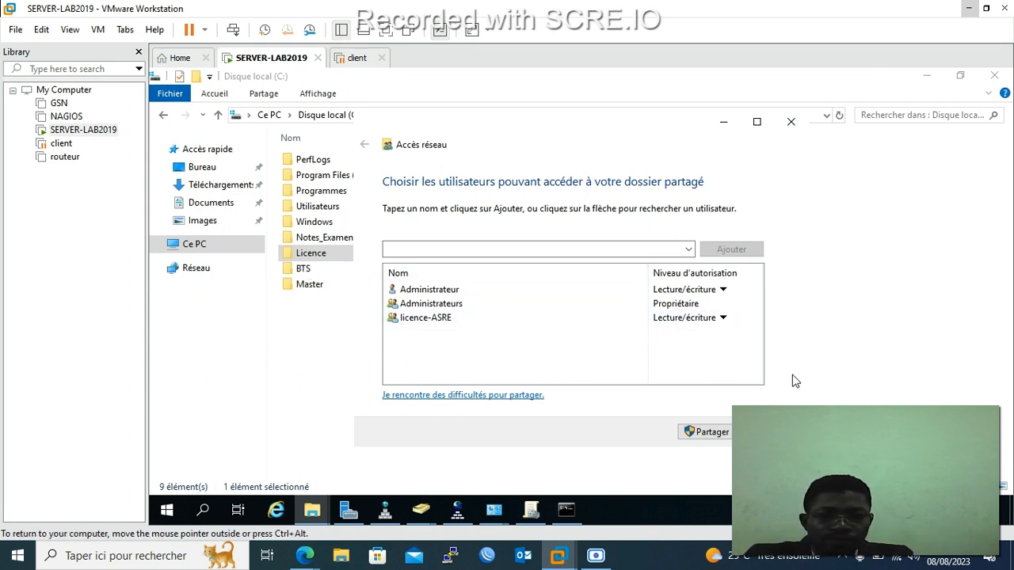
{"action": "left_click", "coordinate": [708, 432]}
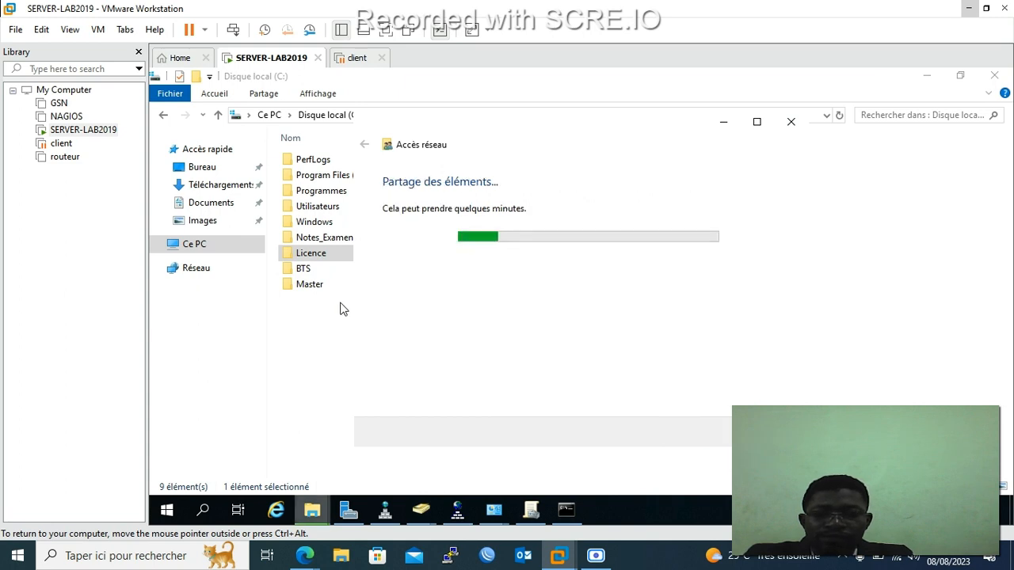
{"action": "left_click", "coordinate": [303, 268]}
Start sharing the BTS folder with specific people and close the Licence sharing confirmation.
{"action": "right_click", "coordinate": [305, 269]}
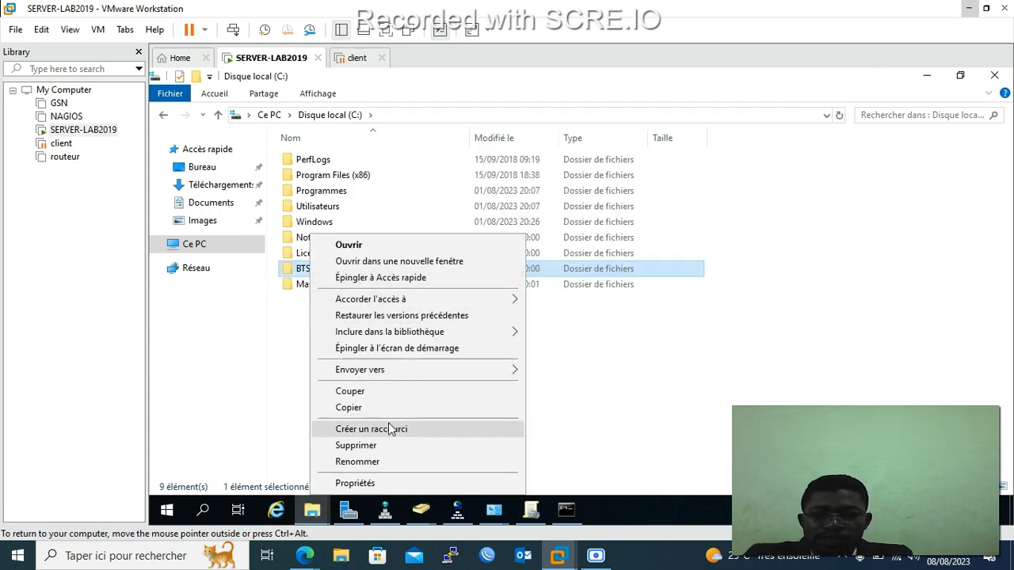
{"action": "mouse_move", "coordinate": [402, 305]}
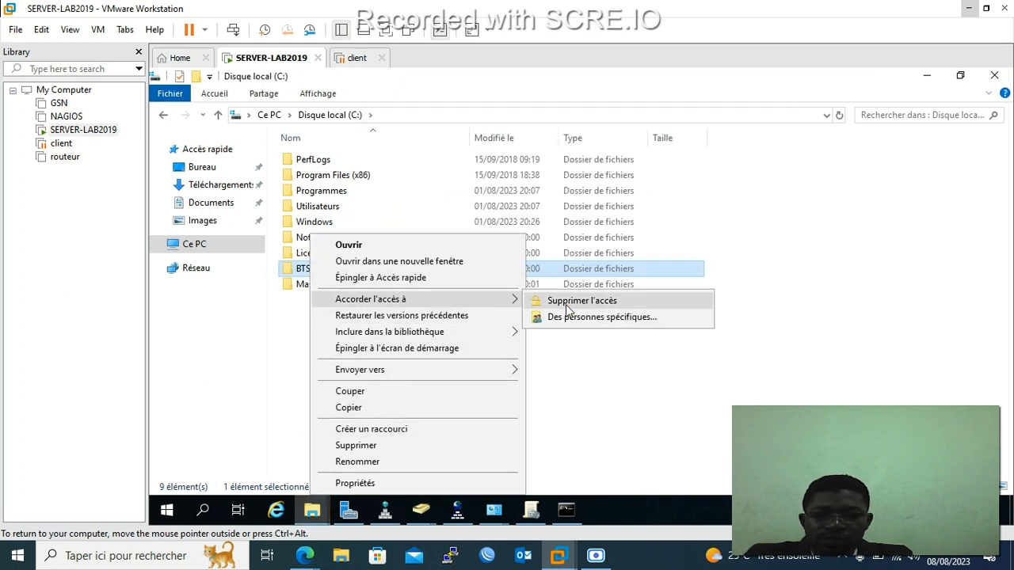
{"action": "left_click", "coordinate": [618, 316]}
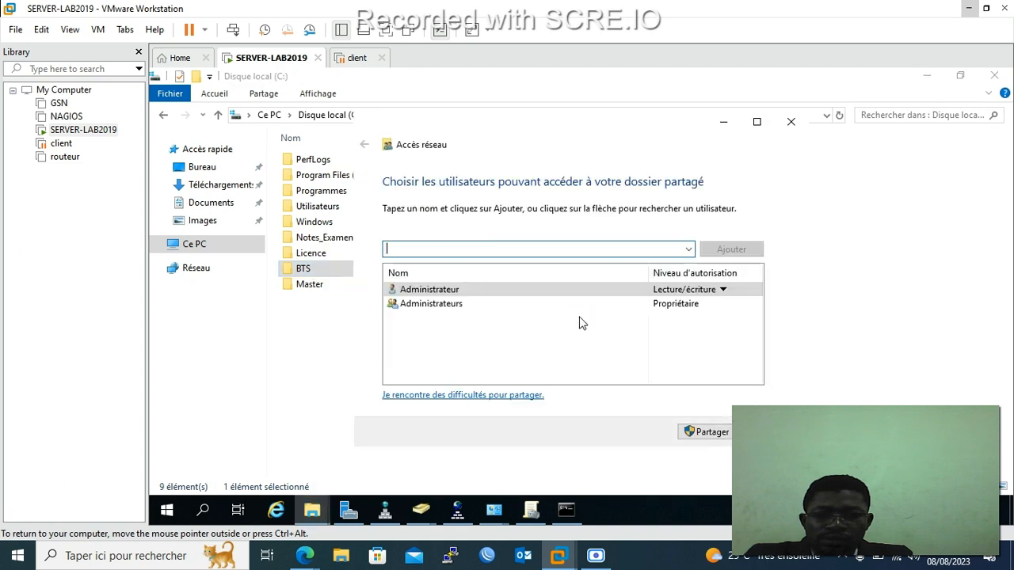
{"action": "left_click", "coordinate": [312, 509]}
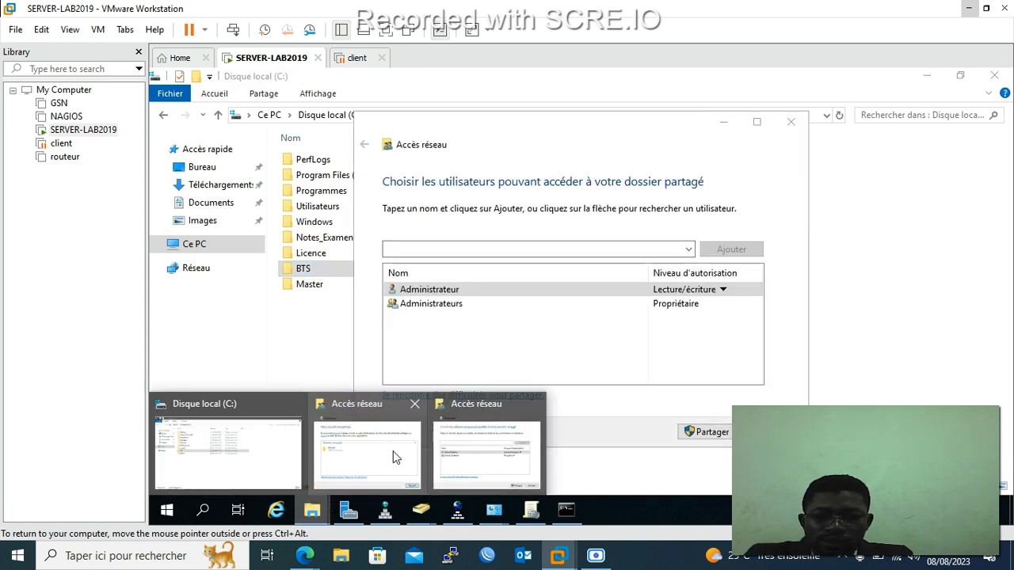
{"action": "left_click", "coordinate": [396, 456]}
{"action": "left_click", "coordinate": [764, 432]}
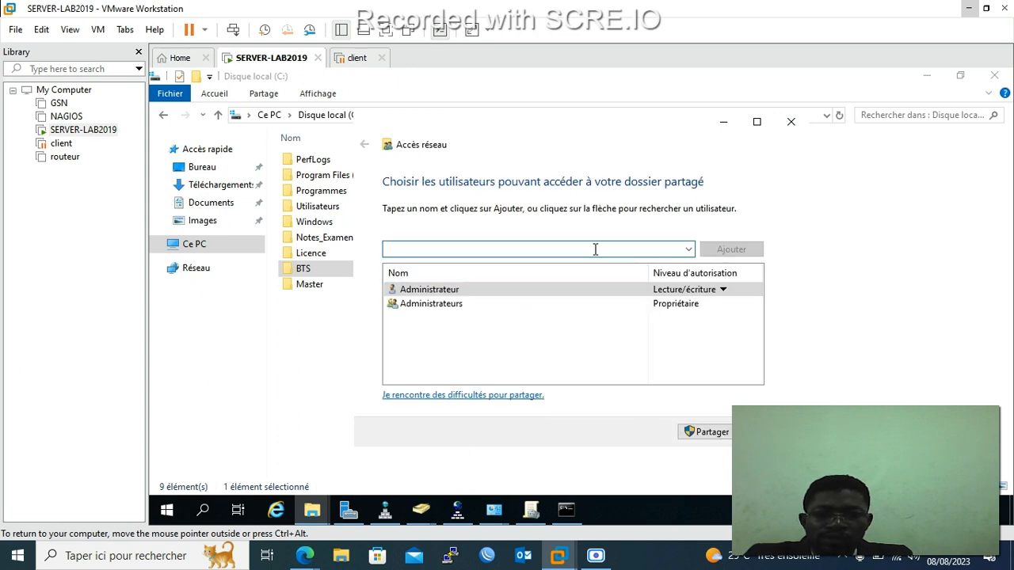
Add BTS_IG with Lecture/écriture access and share the BTS folder.
{"action": "left_click", "coordinate": [687, 249]}
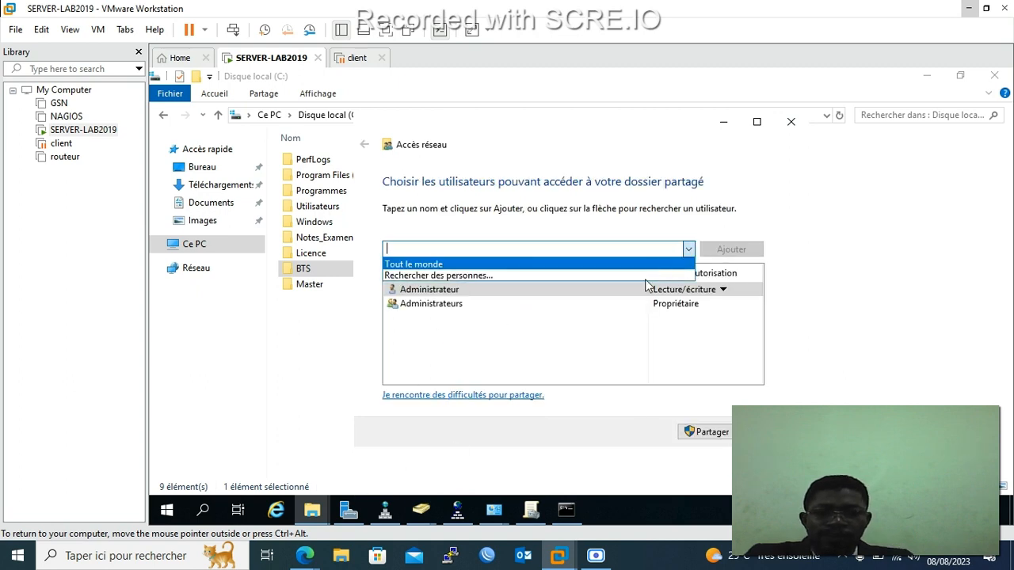
{"action": "left_click", "coordinate": [585, 275]}
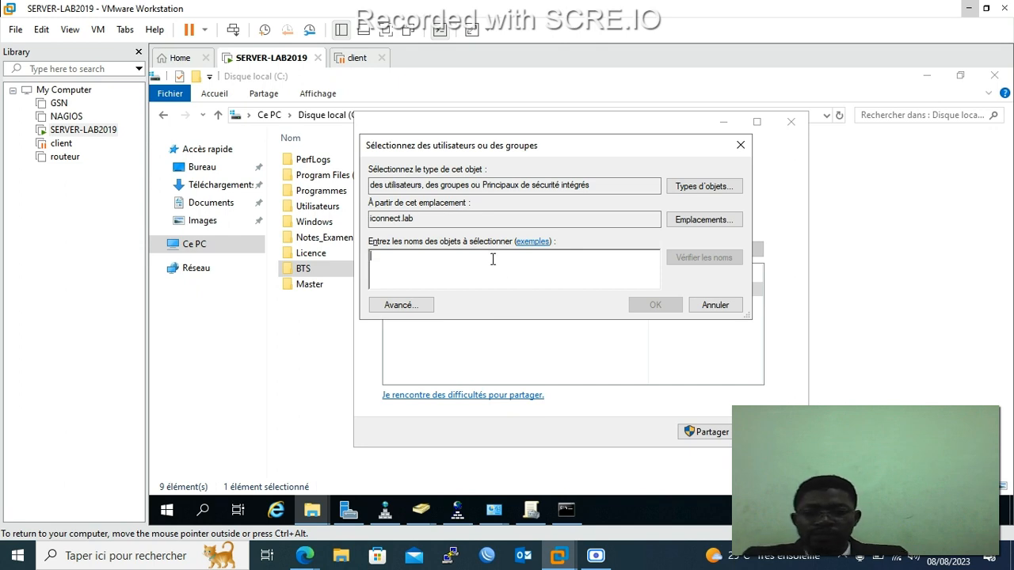
{"action": "type", "text": "bts"}
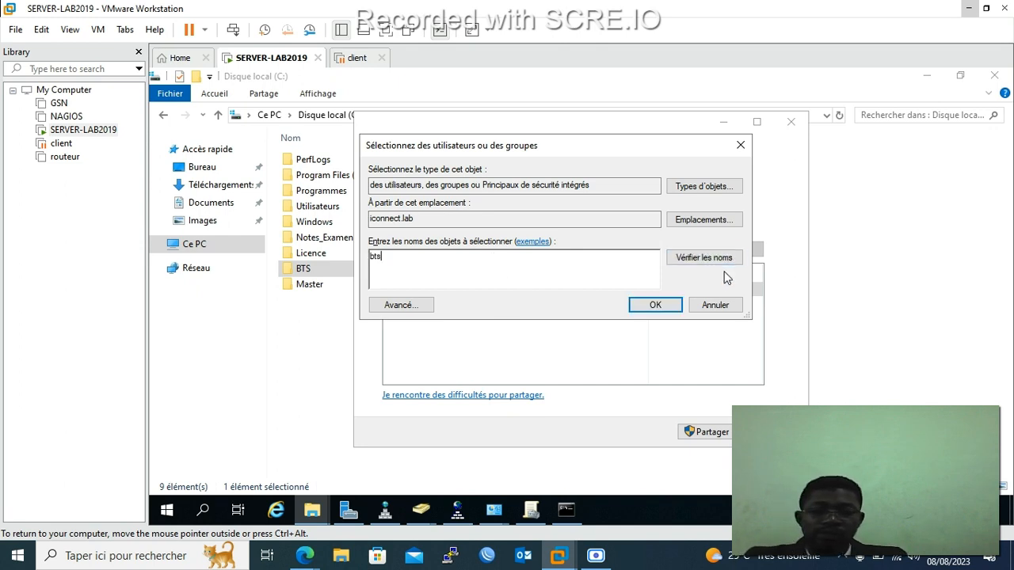
{"action": "left_click", "coordinate": [722, 258]}
{"action": "left_click", "coordinate": [665, 305]}
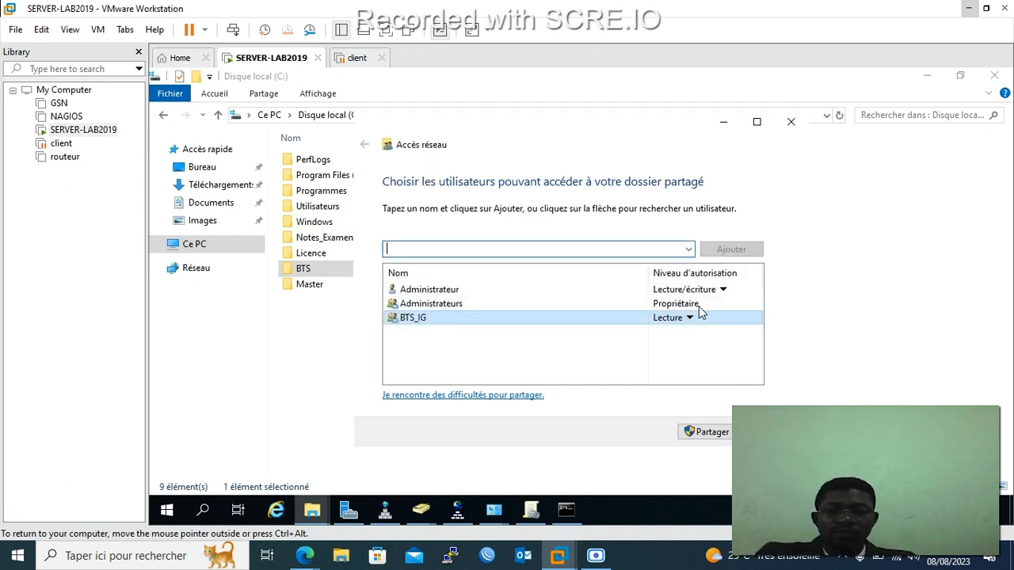
{"action": "left_click", "coordinate": [690, 318]}
{"action": "left_click", "coordinate": [709, 336]}
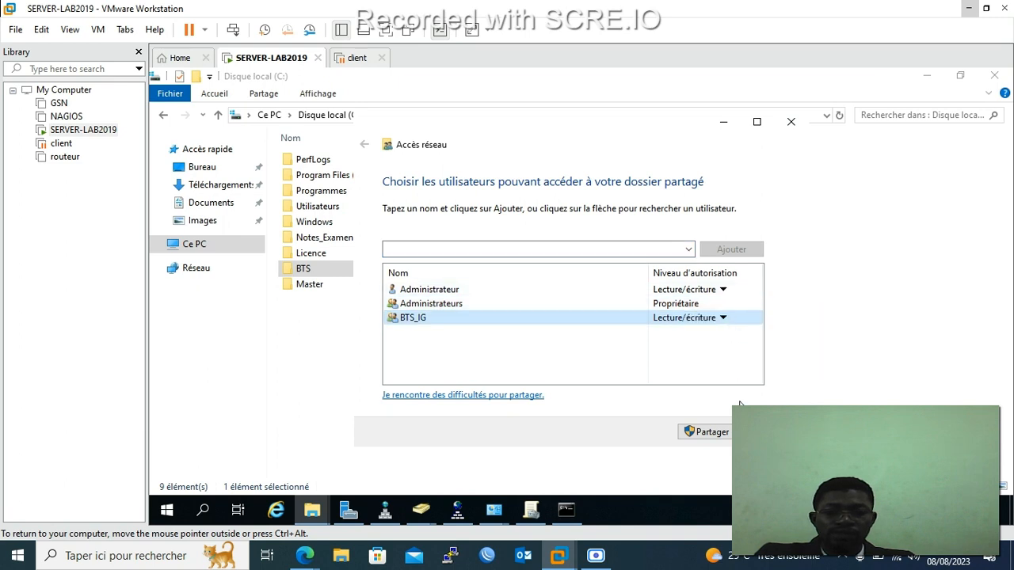
{"action": "left_click", "coordinate": [712, 432]}
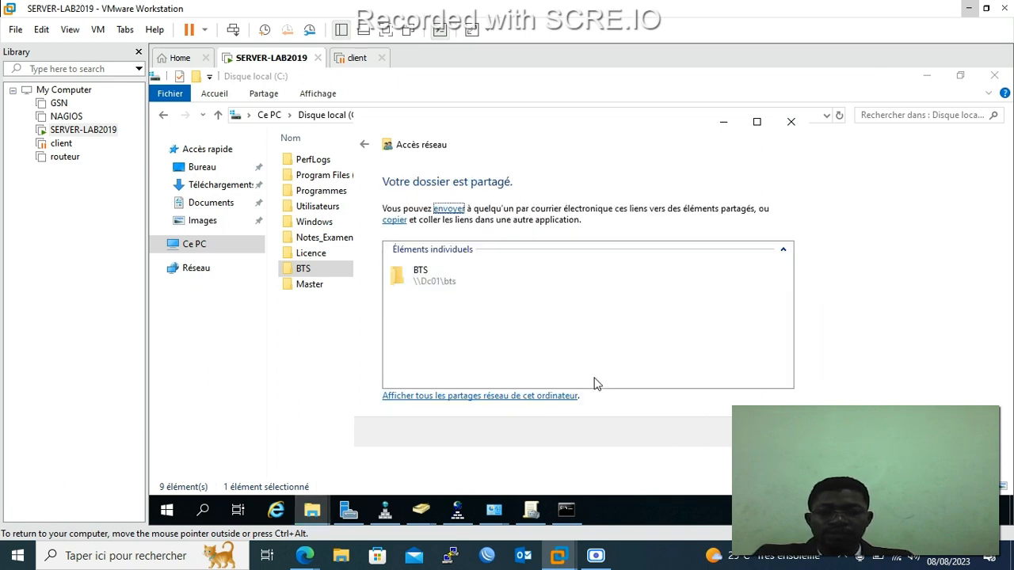
{"action": "left_click", "coordinate": [762, 431]}
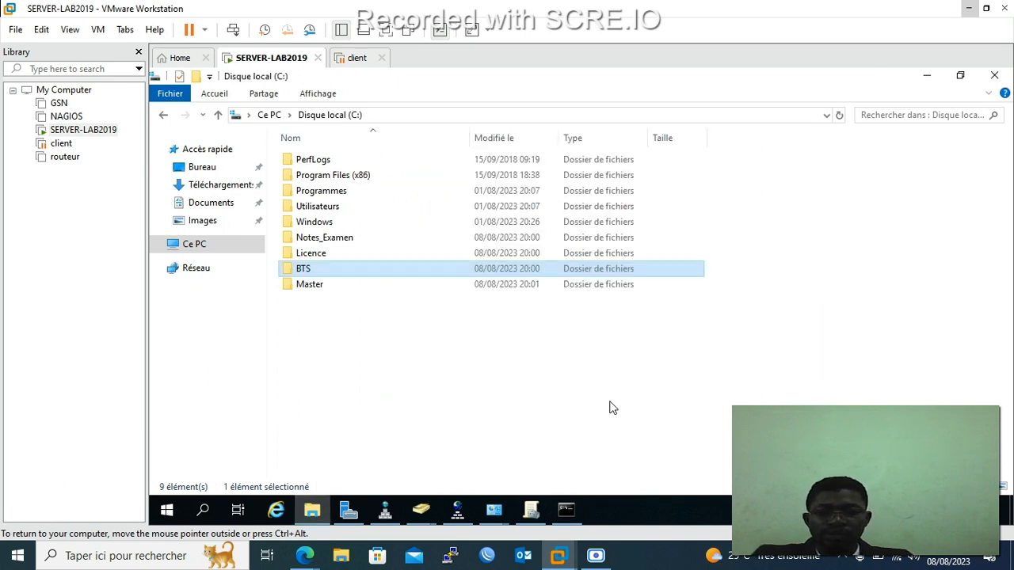
Open the specific-people sharing dialog for the Master folder.
{"action": "left_click", "coordinate": [318, 284]}
{"action": "right_click", "coordinate": [318, 288]}
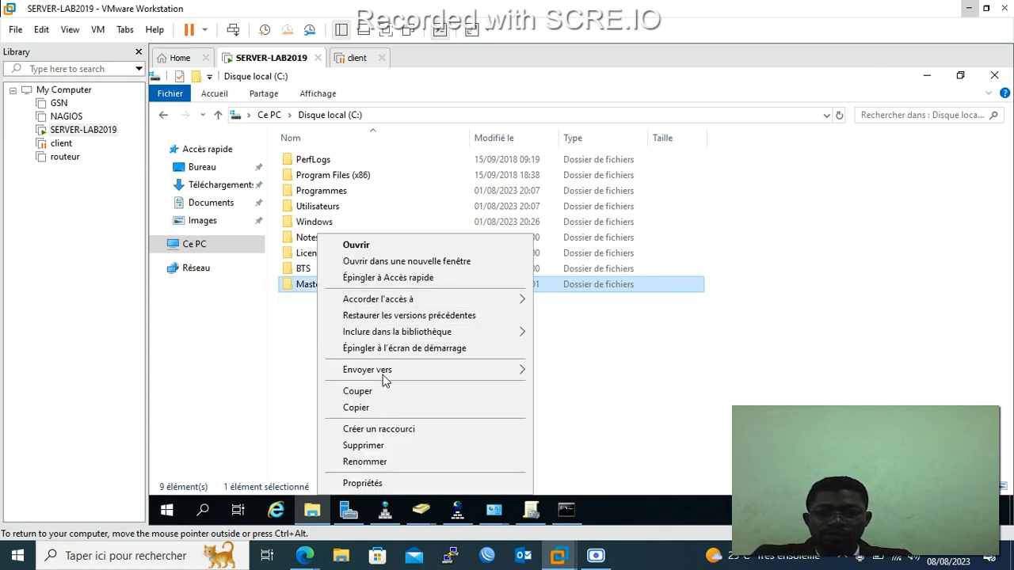
{"action": "mouse_move", "coordinate": [384, 298]}
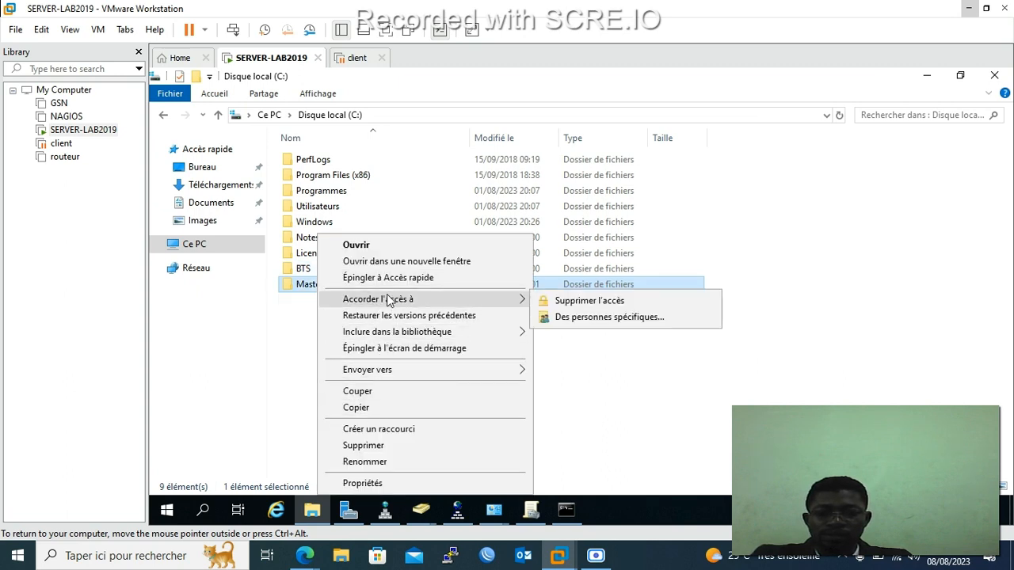
{"action": "left_click", "coordinate": [622, 317]}
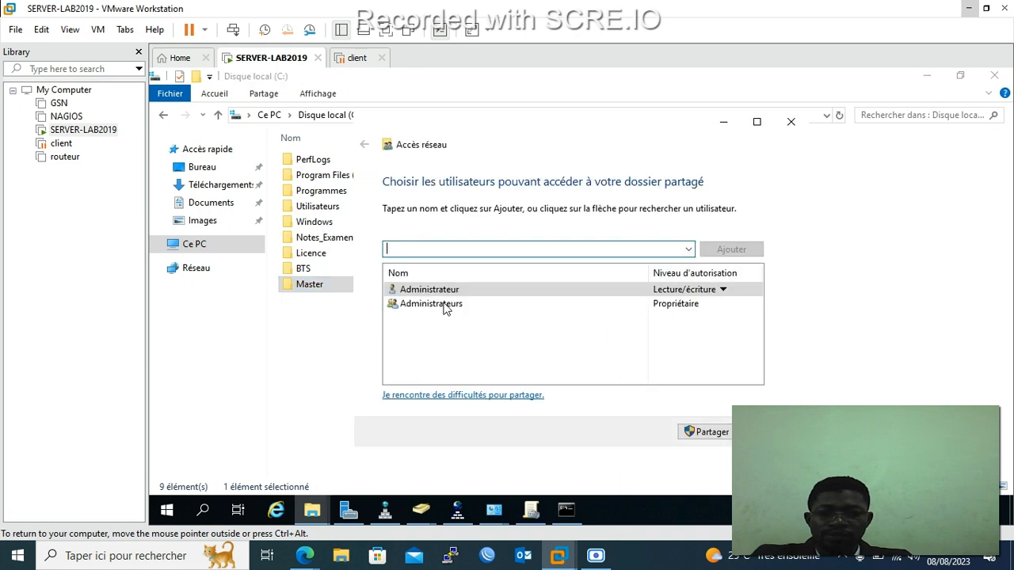
Add Master-RT with Lecture/écriture access and share Master as \\DC01\Master.
{"action": "left_click", "coordinate": [688, 249]}
{"action": "left_click", "coordinate": [555, 276]}
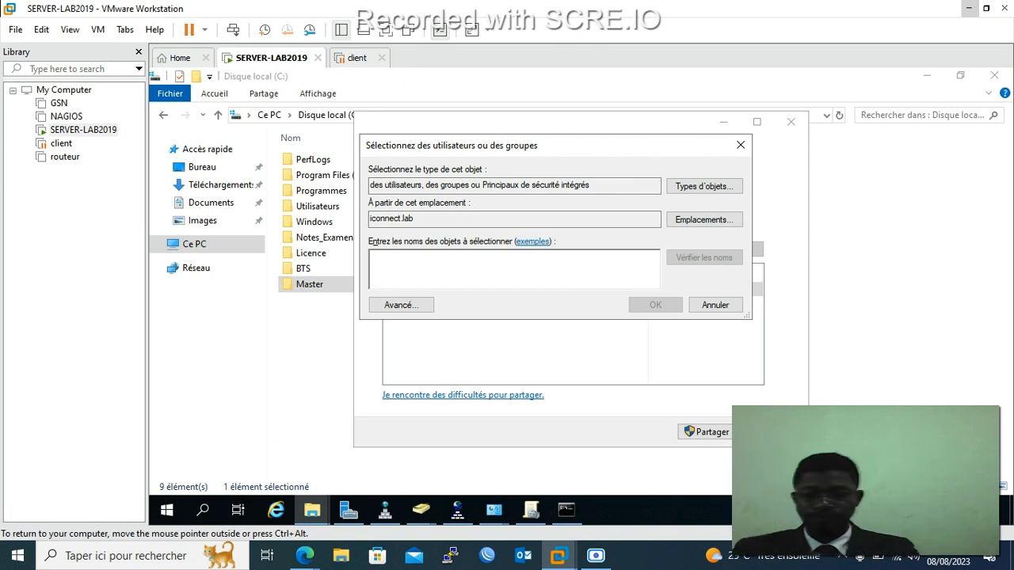
{"action": "type", "text": "ma"}
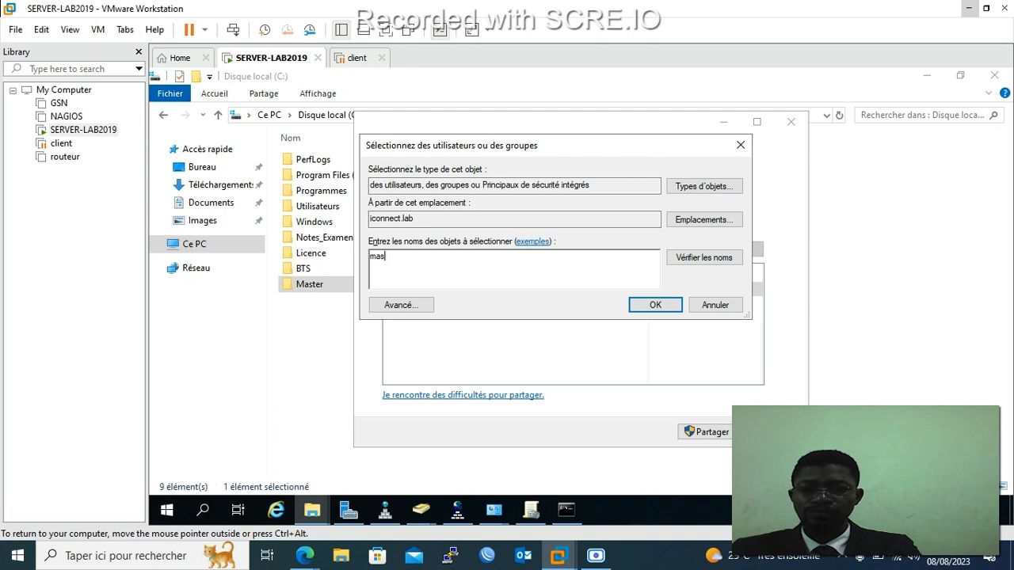
{"action": "type", "text": "s"}
{"action": "left_click", "coordinate": [721, 259]}
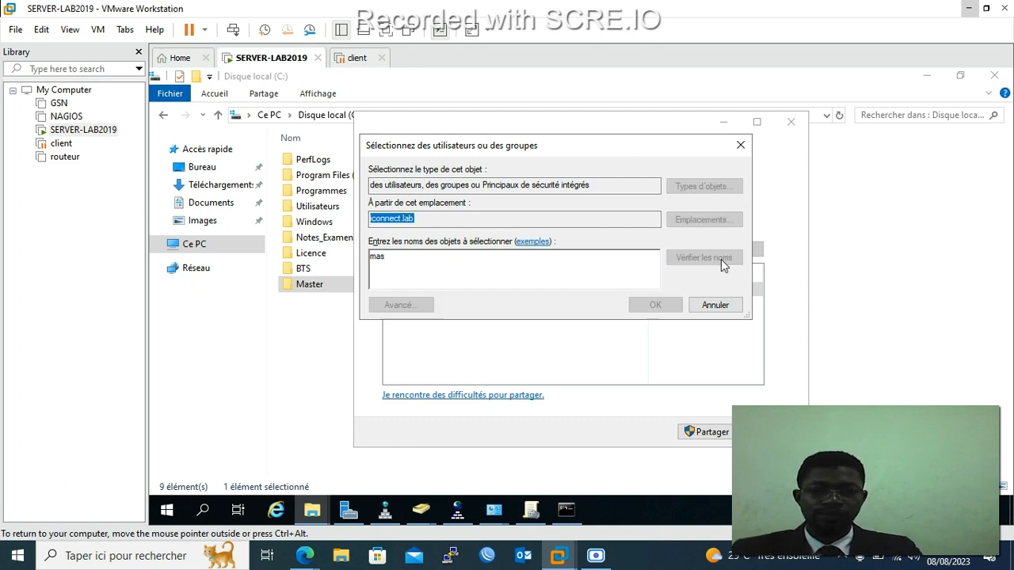
{"action": "left_click", "coordinate": [637, 308]}
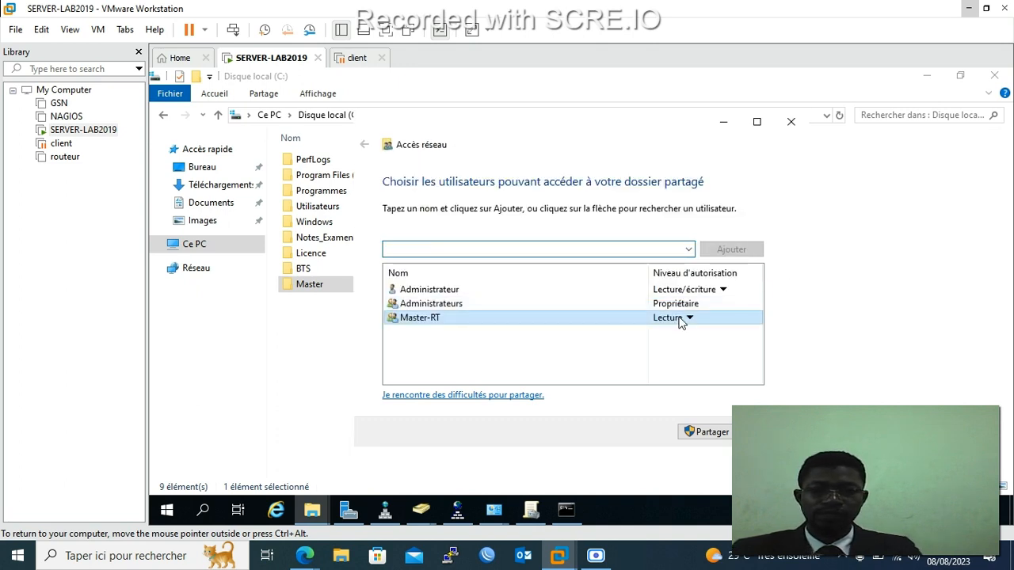
{"action": "left_click", "coordinate": [678, 318]}
{"action": "left_click", "coordinate": [710, 337]}
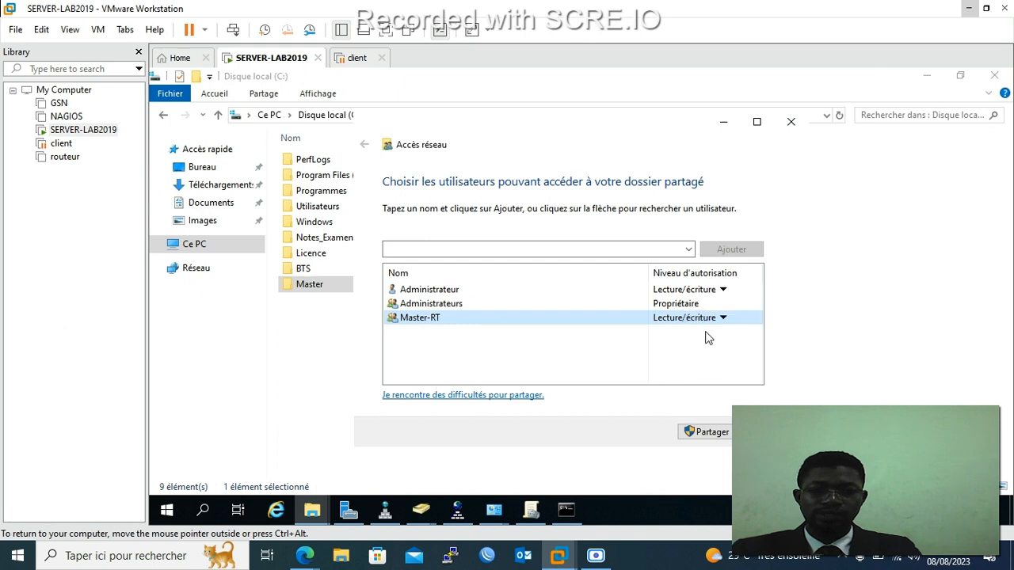
{"action": "left_click", "coordinate": [709, 432]}
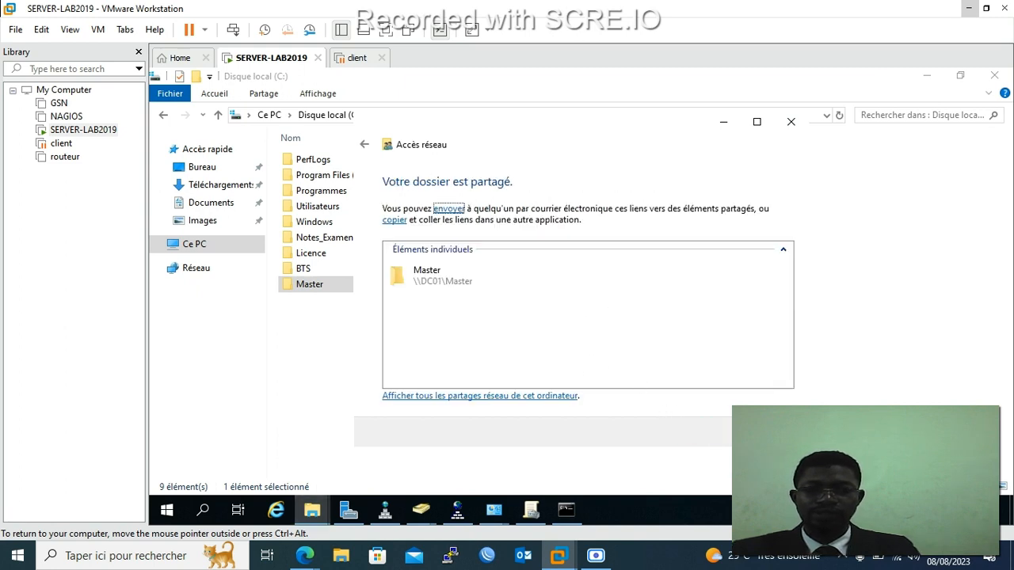
{"action": "left_click", "coordinate": [762, 432]}
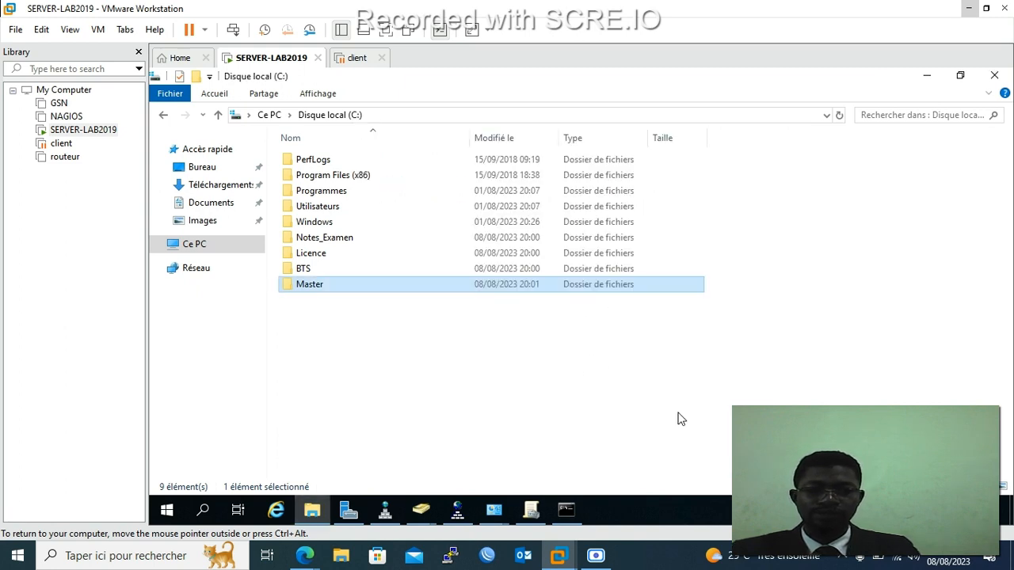
Inside Master, create a new text document named 'cours Ingenierie des Reseaux'.
{"action": "double_click", "coordinate": [379, 285]}
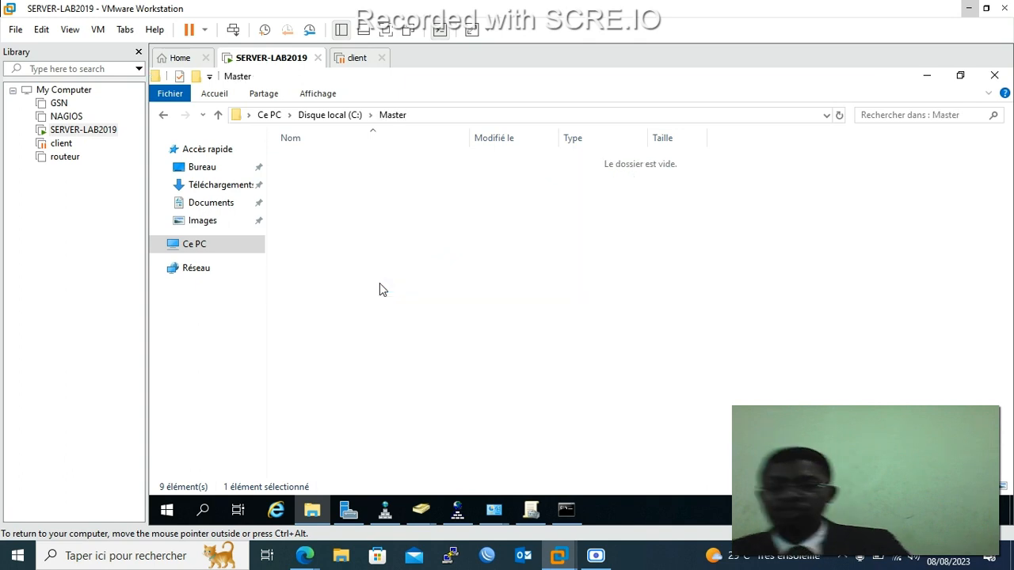
{"action": "right_click", "coordinate": [388, 195]}
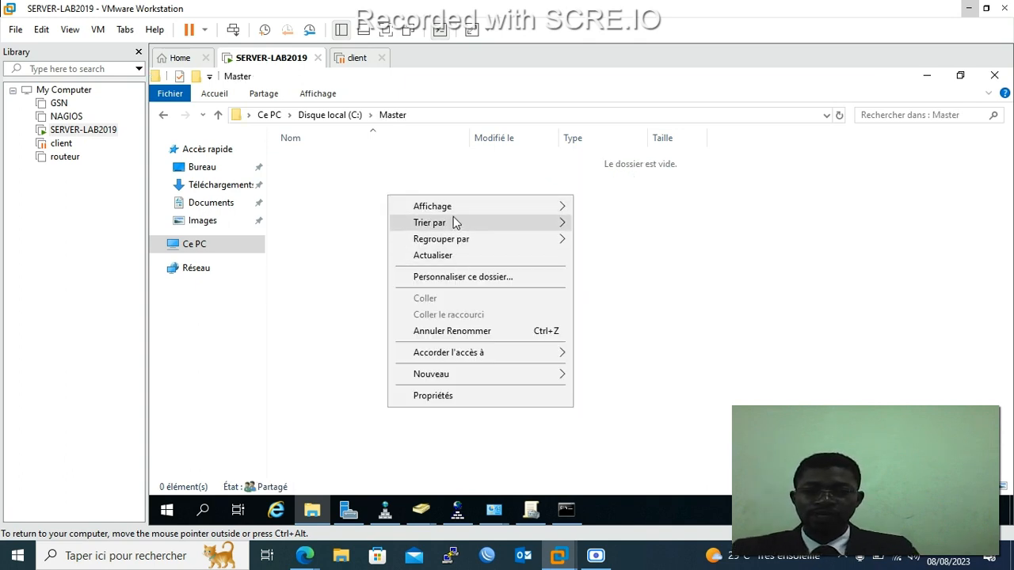
{"action": "mouse_move", "coordinate": [474, 373]}
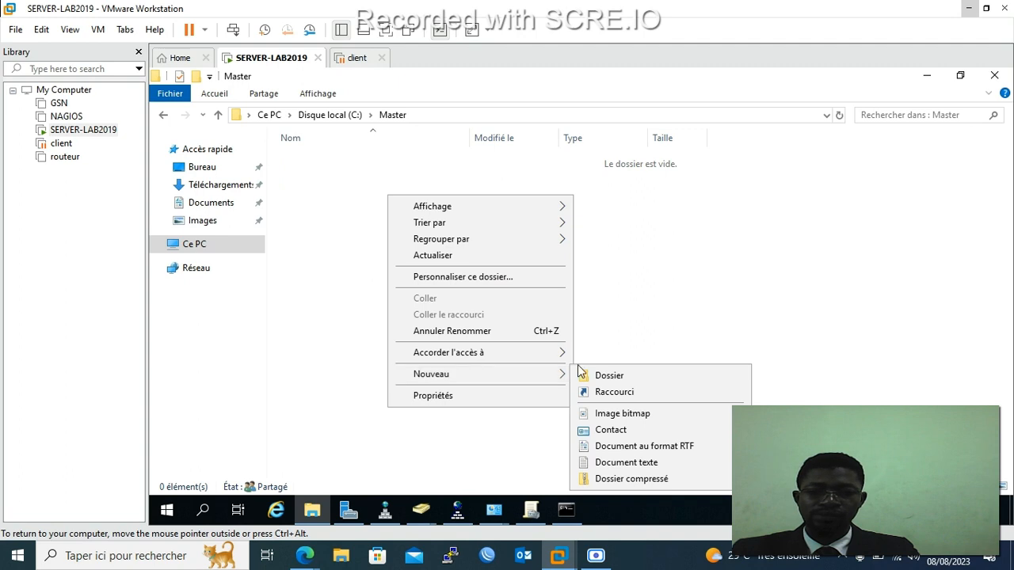
{"action": "left_click", "coordinate": [619, 462]}
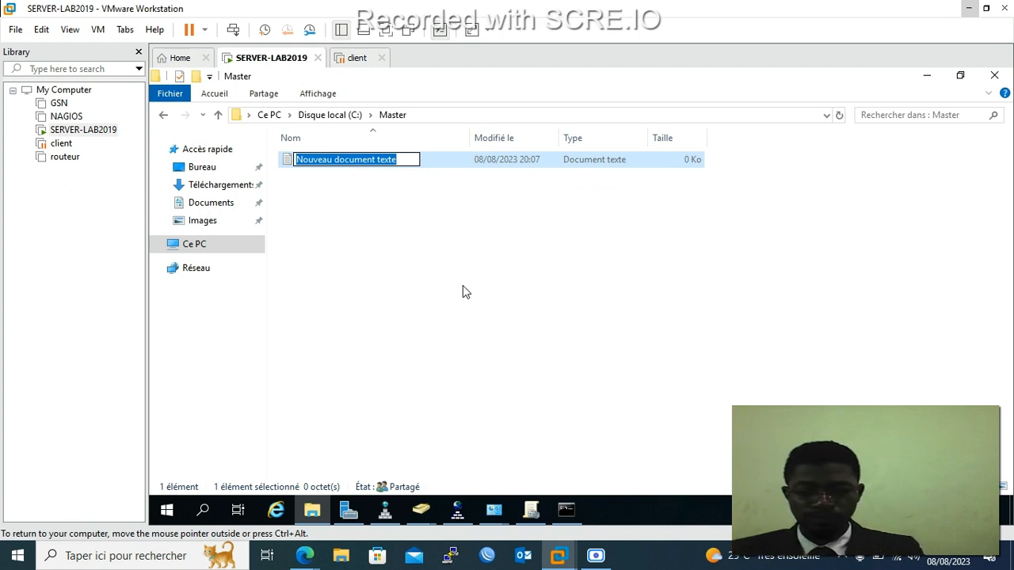
{"action": "type", "text": "cour"}
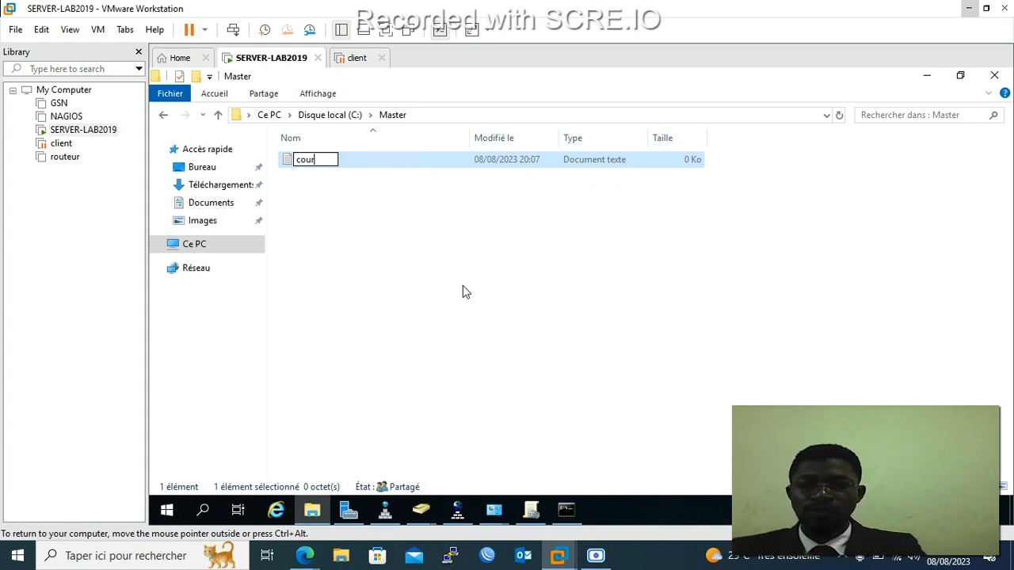
{"action": "type", "text": "s "}
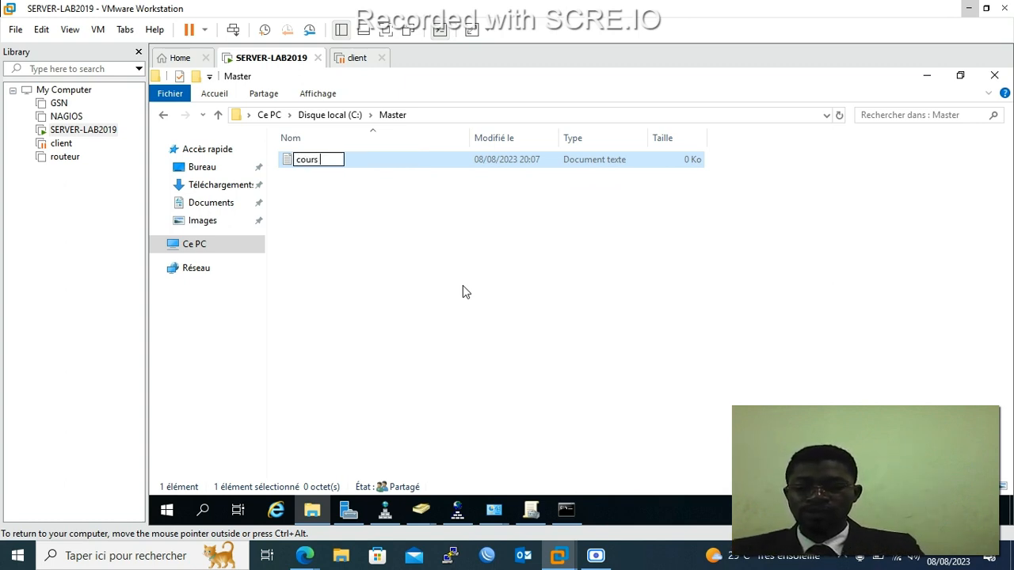
{"action": "type", "text": "Ingen"}
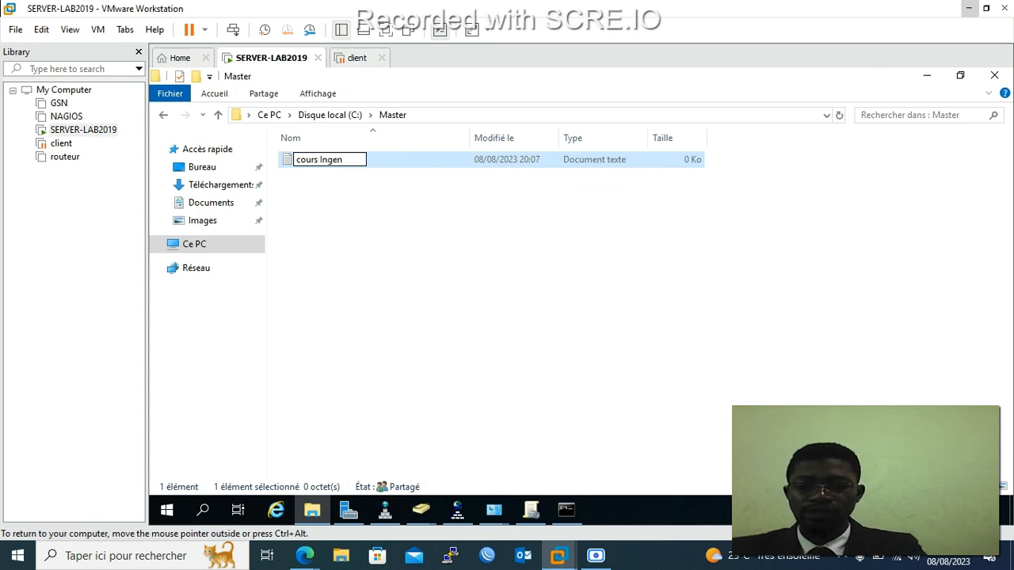
{"action": "type", "text": "ieur"}
{"action": "key", "text": "BackSpace"}
{"action": "key", "text": "BackSpace"}
{"action": "key", "text": "BackSpace"}
{"action": "key", "text": "BackSpace"}
{"action": "key", "text": "BackSpace"}
{"action": "key", "text": "BackSpace"}
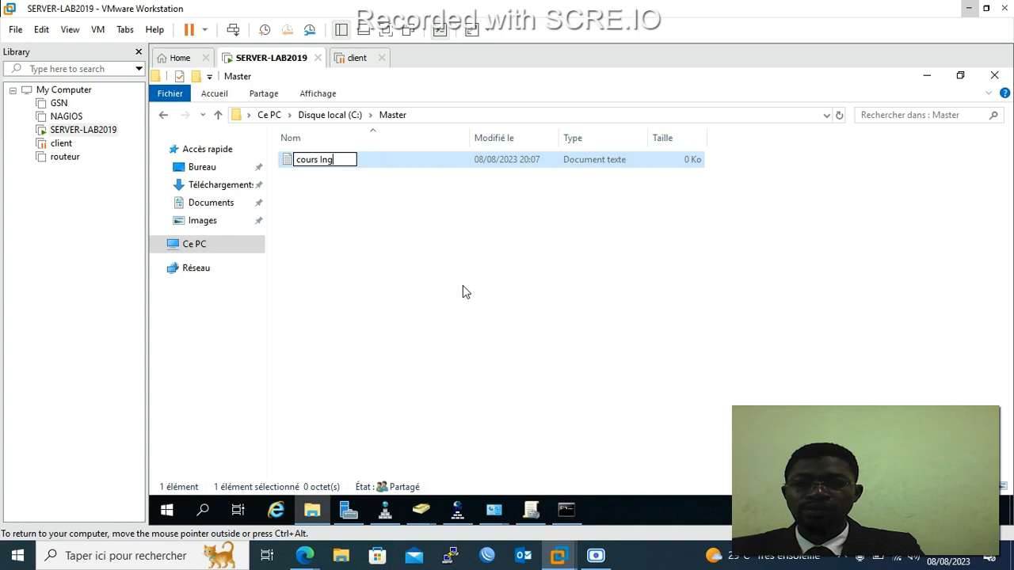
{"action": "type", "text": "en"}
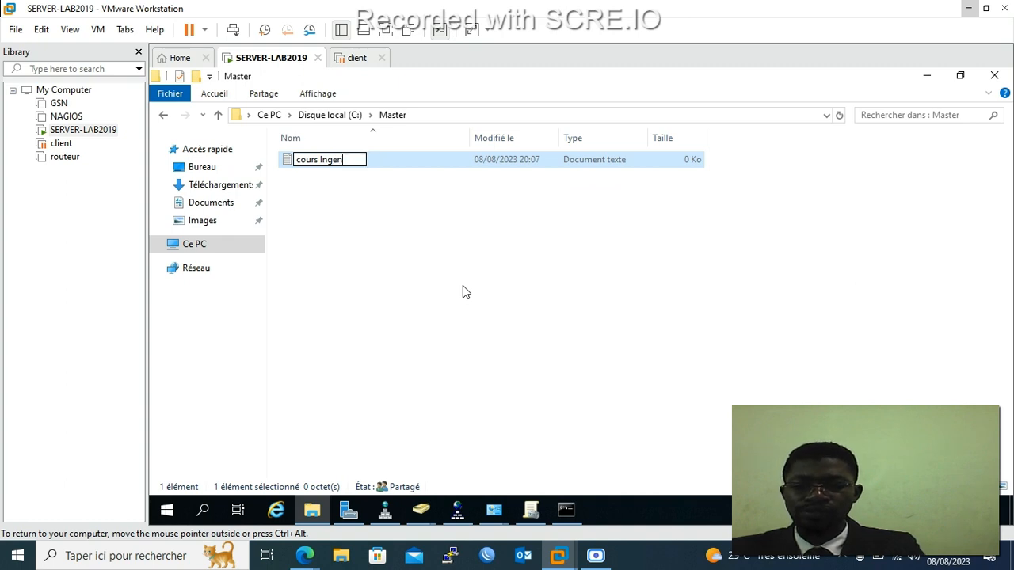
{"action": "type", "text": "ierue"}
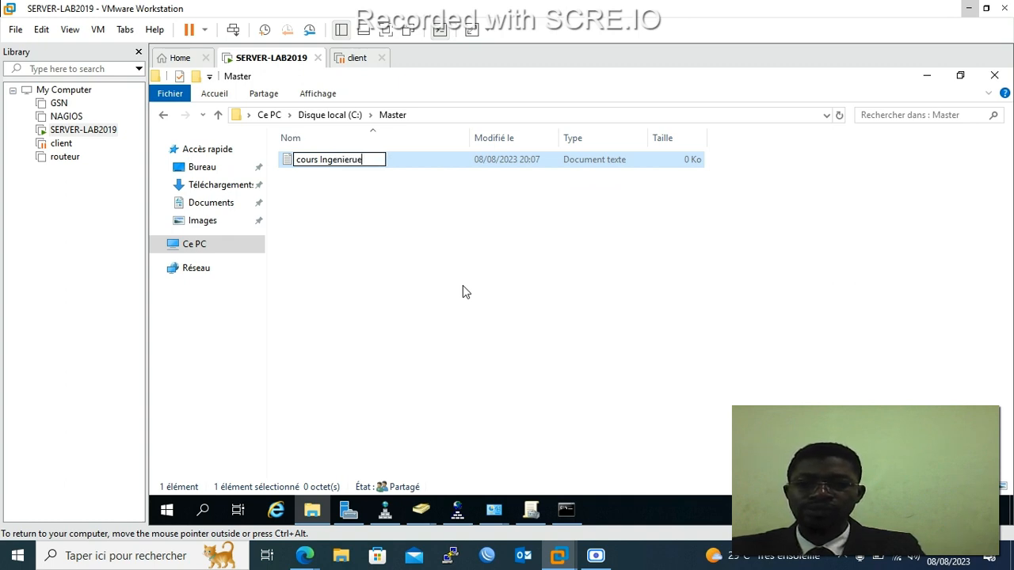
{"action": "key", "text": "BackSpace"}
{"action": "key", "text": "BackSpace"}
{"action": "type", "text": "ie des"}
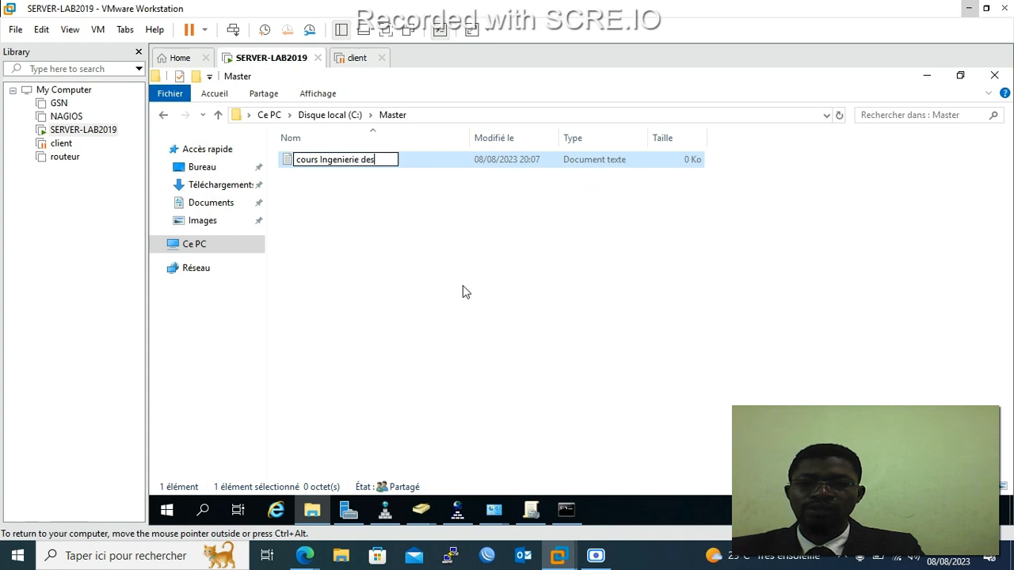
{"action": "type", "text": " Reseaux"}
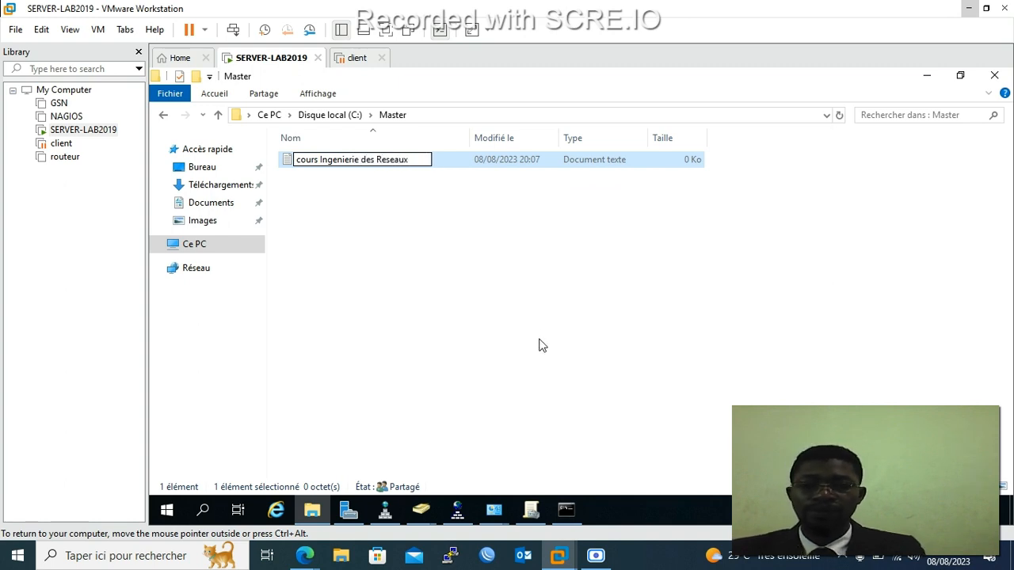
{"action": "left_click", "coordinate": [519, 291]}
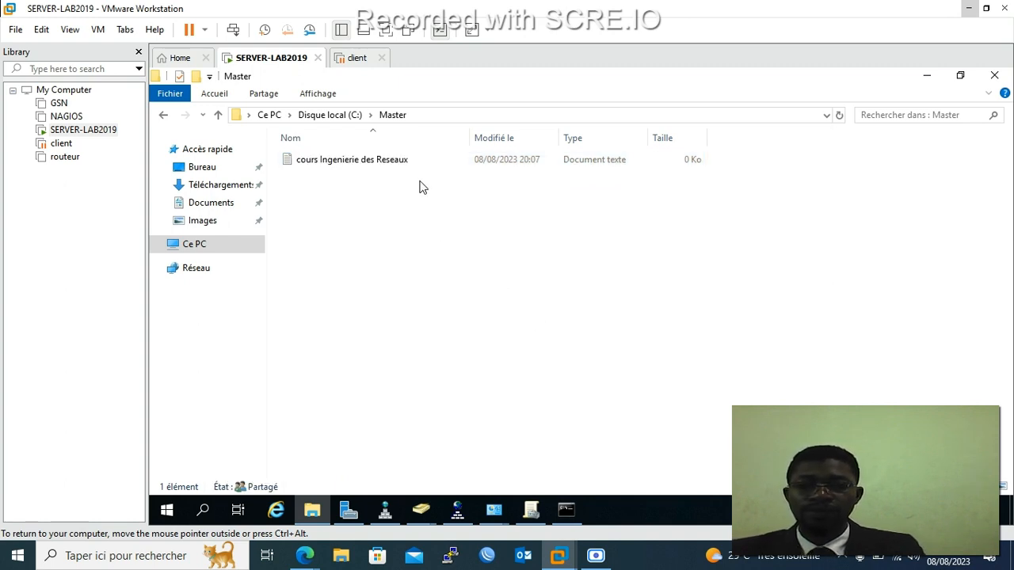
{"action": "left_click", "coordinate": [404, 161]}
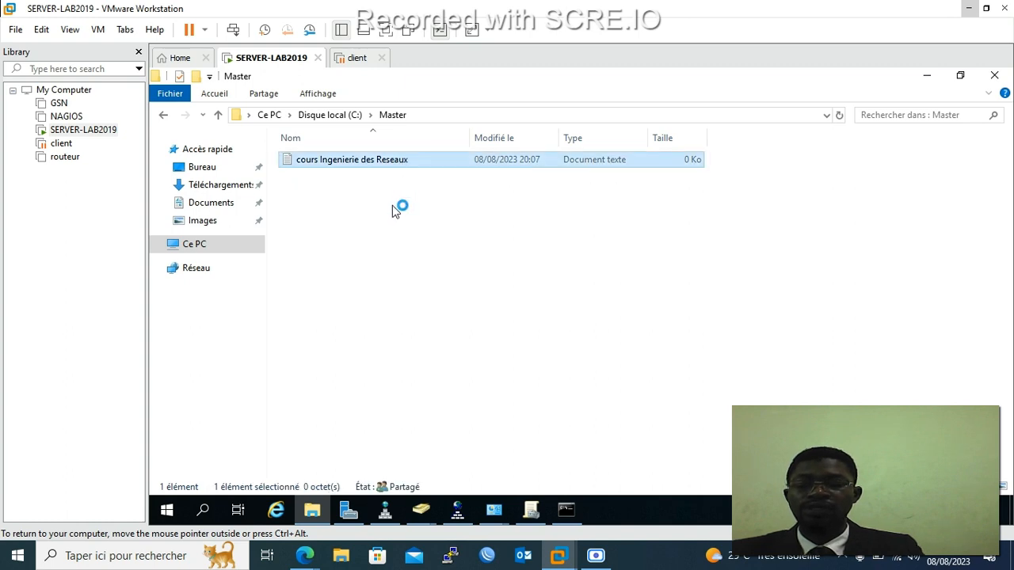
Write 'Introduction' in the cours Ingenierie des Reseaux file, save it and close Notepad.
{"action": "key", "text": "Return"}
{"action": "type", "text": "Int"}
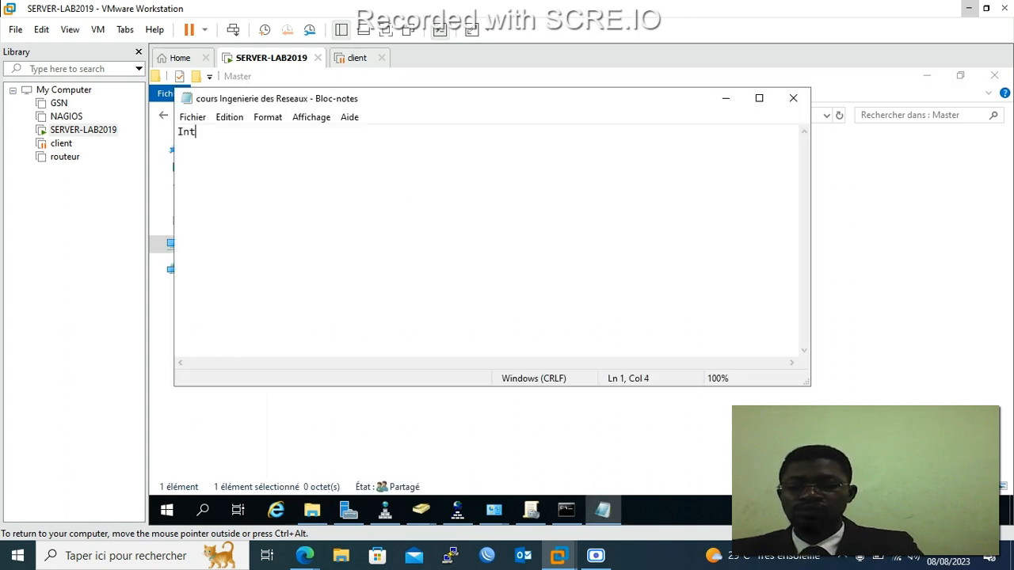
{"action": "type", "text": "roducdo"}
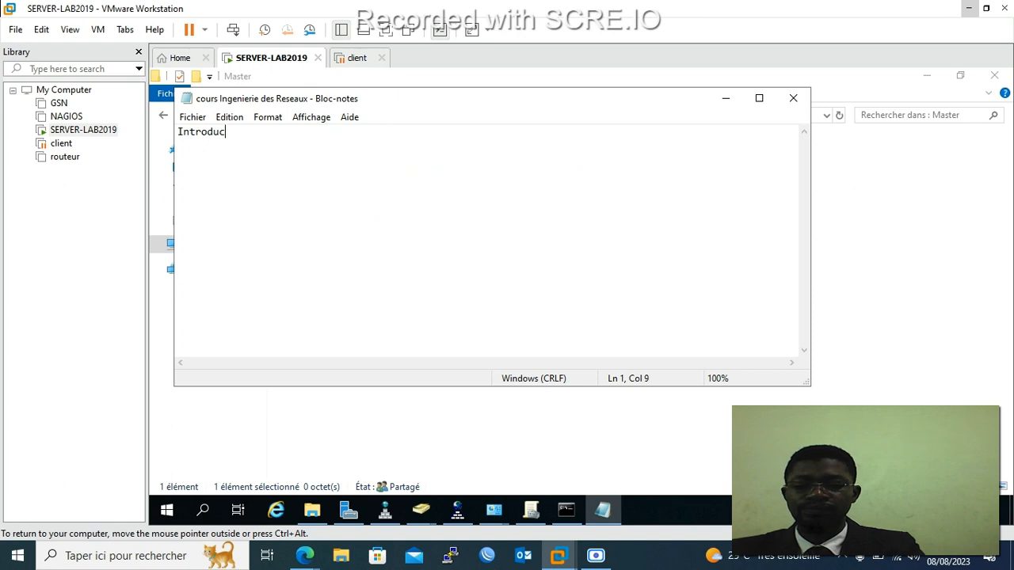
{"action": "key", "text": "BackSpace"}
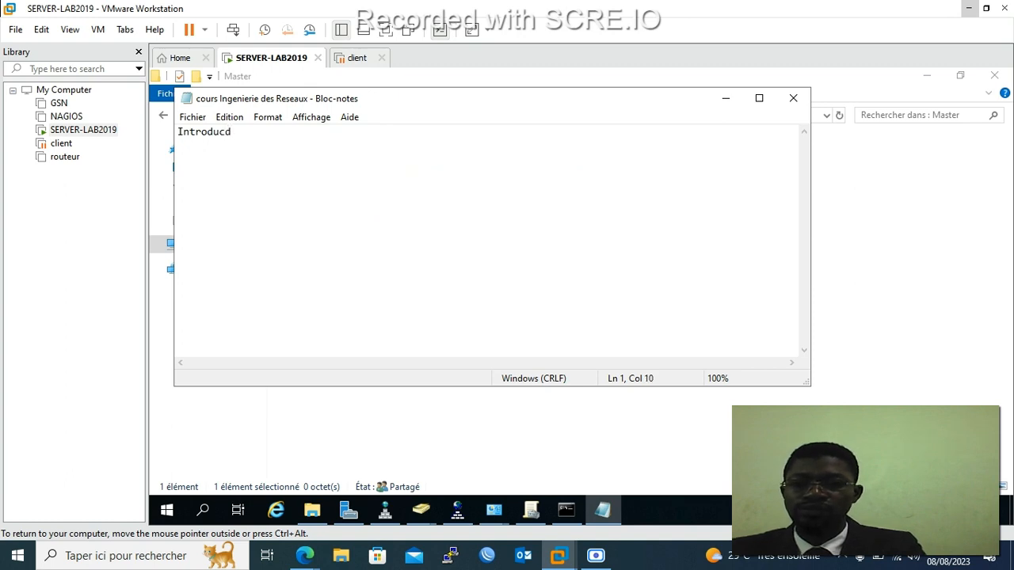
{"action": "key", "text": "BackSpace"}
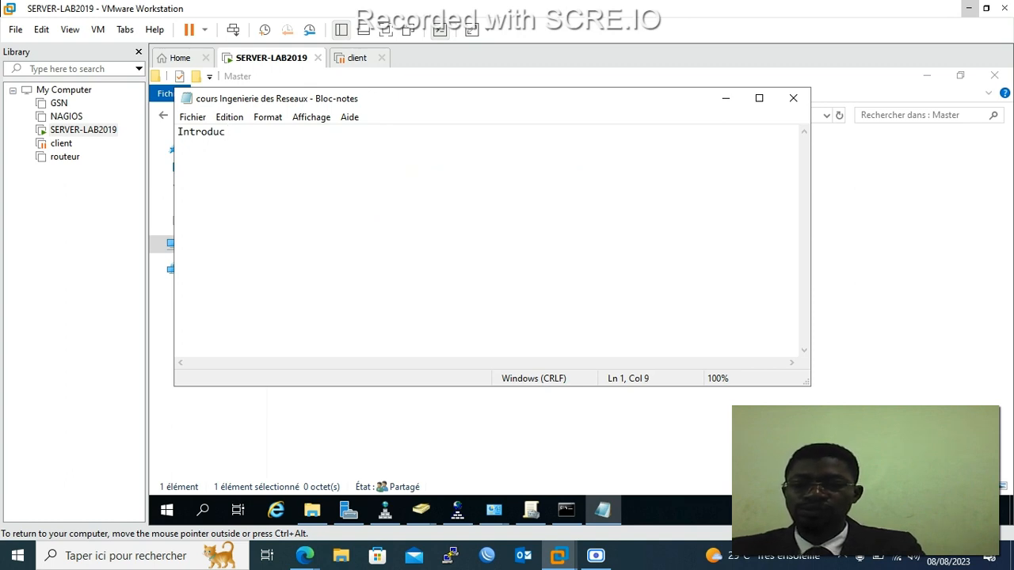
{"action": "type", "text": "tion"}
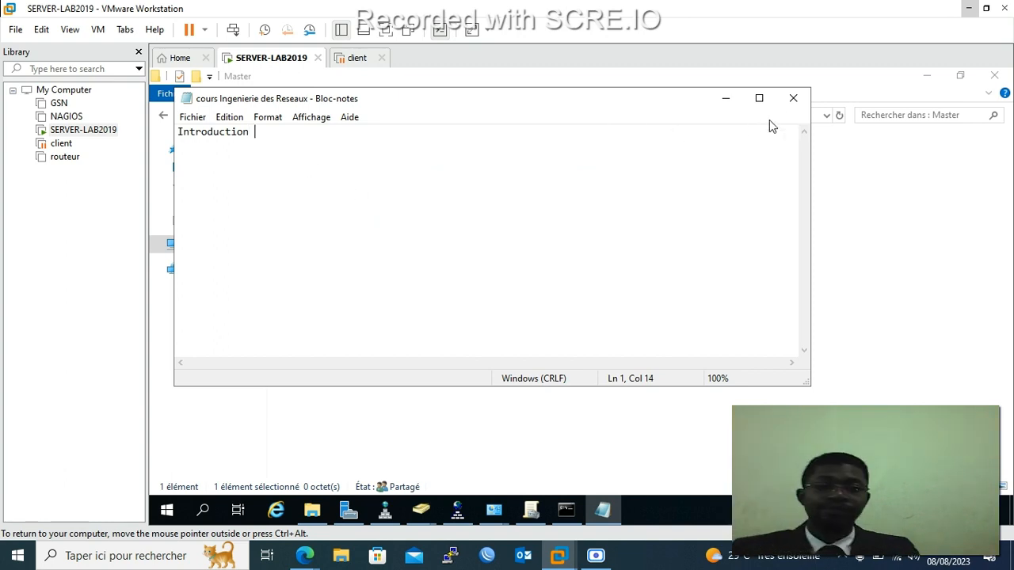
{"action": "right_click", "coordinate": [298, 173]}
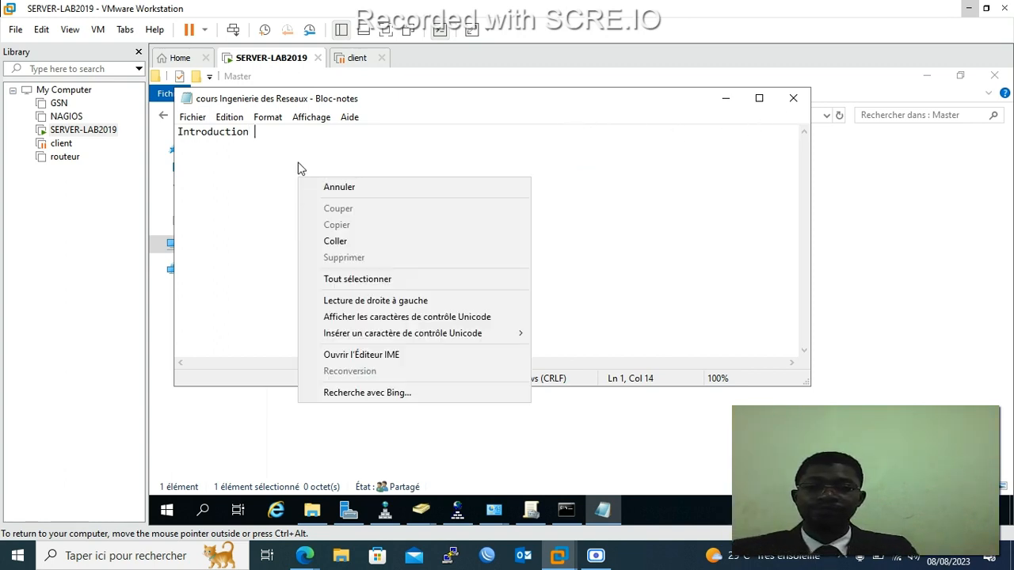
{"action": "left_click", "coordinate": [194, 118]}
{"action": "left_click", "coordinate": [212, 166]}
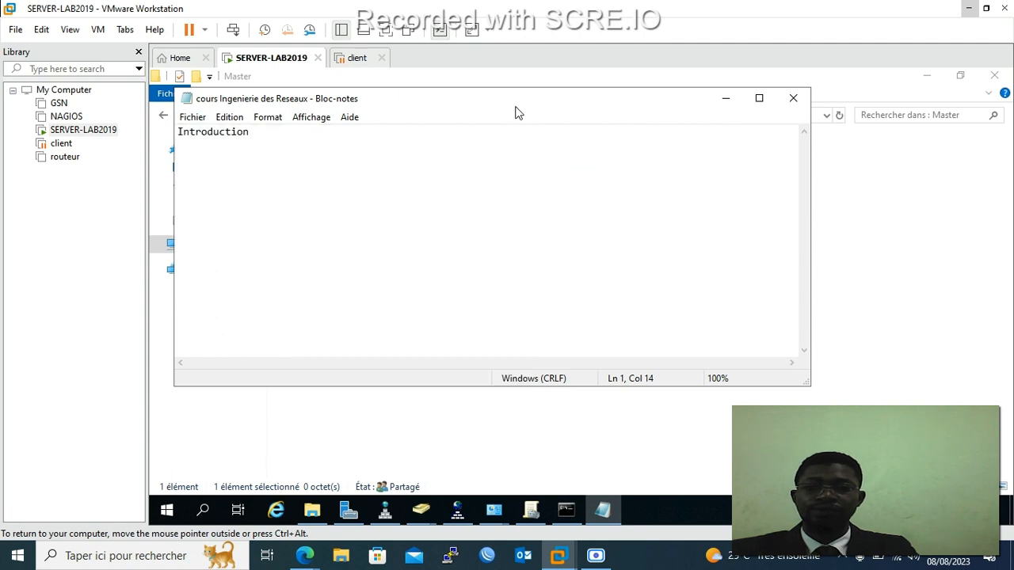
{"action": "left_click", "coordinate": [792, 98]}
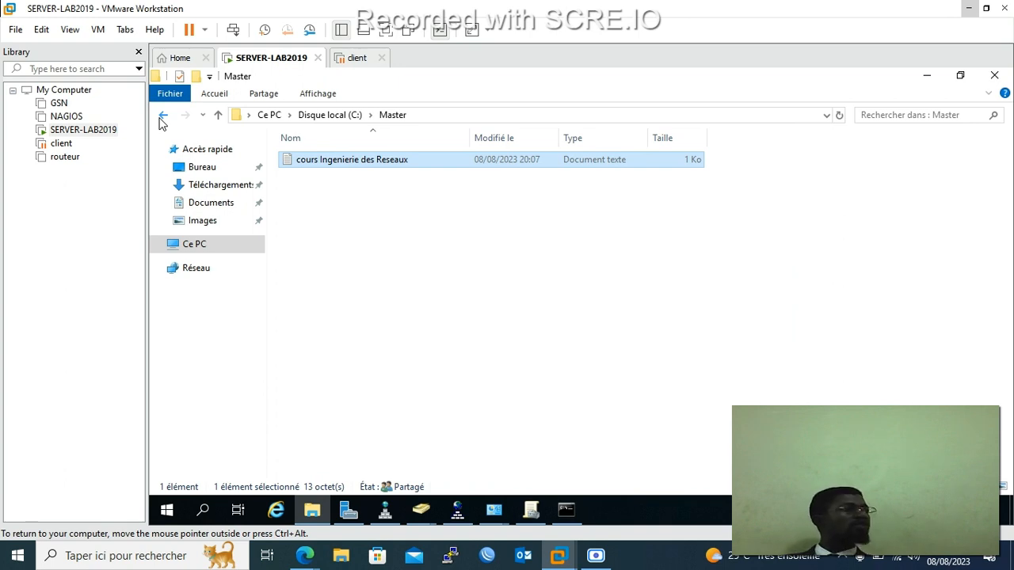
Go back to C:, open Licence, and create a text file named 'Exposé en Securité Informatique'.
{"action": "left_click", "coordinate": [163, 115]}
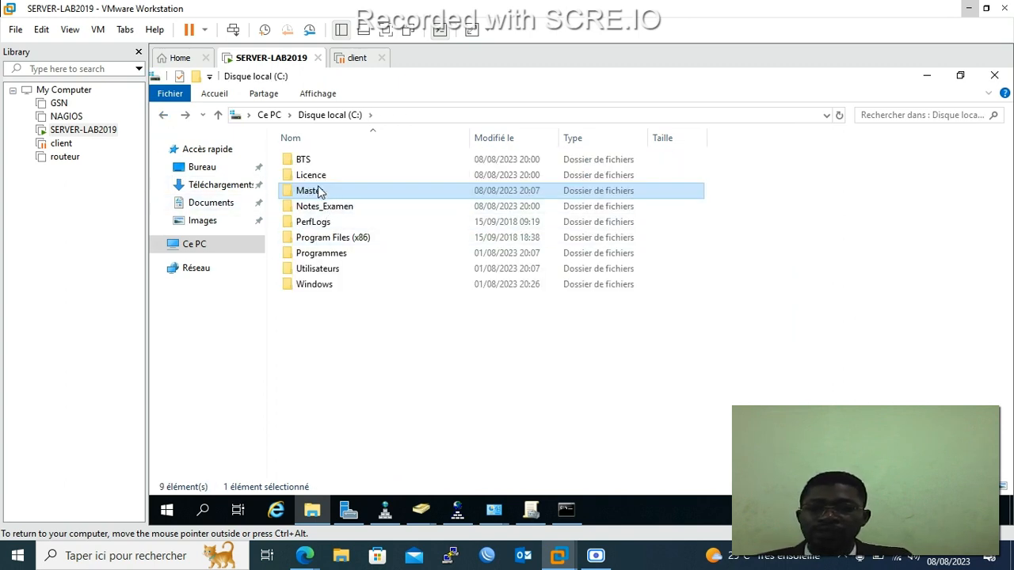
{"action": "left_click", "coordinate": [320, 179]}
{"action": "right_click", "coordinate": [320, 179]}
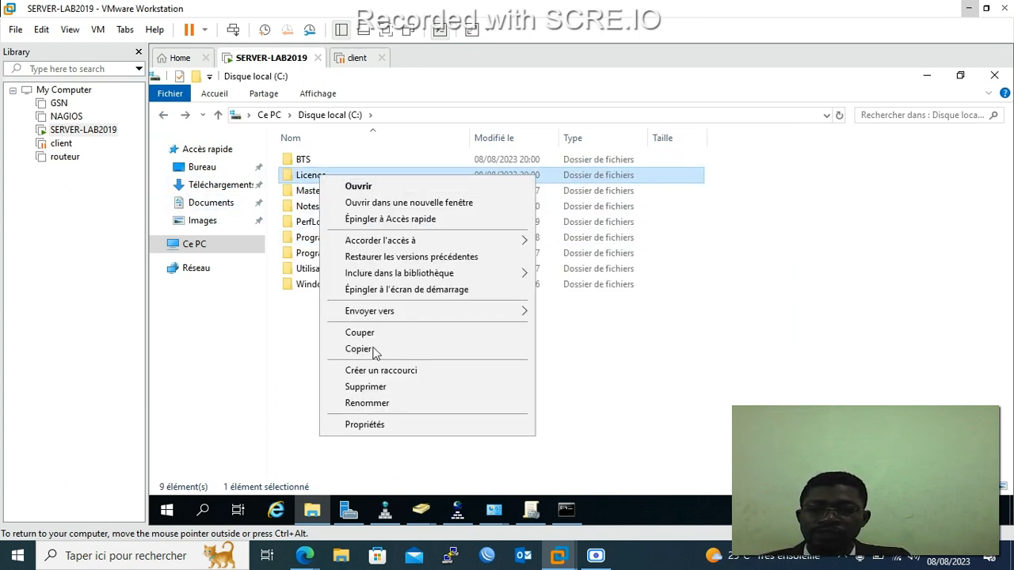
{"action": "left_click", "coordinate": [377, 188]}
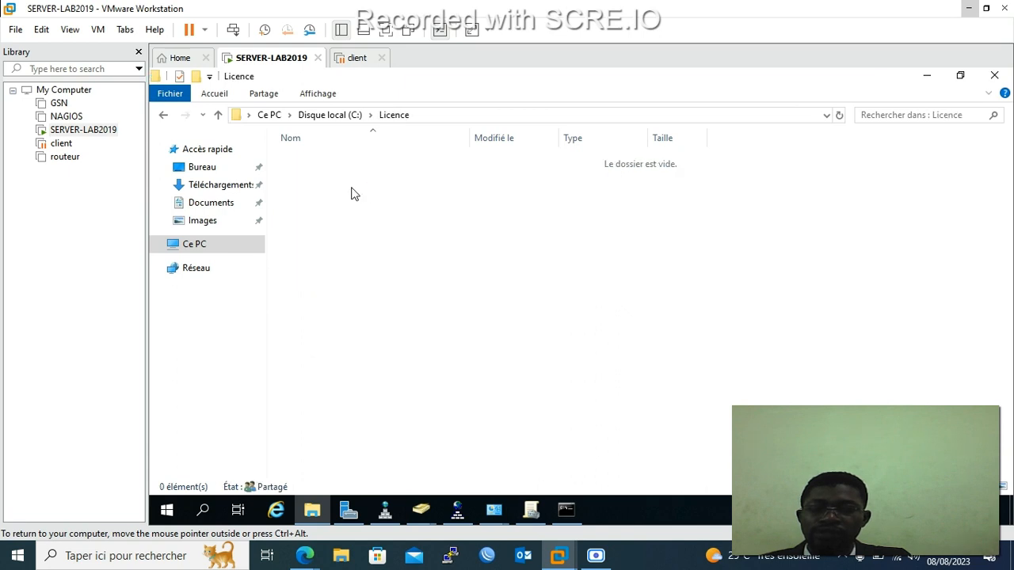
{"action": "right_click", "coordinate": [353, 193]}
{"action": "mouse_move", "coordinate": [417, 368]}
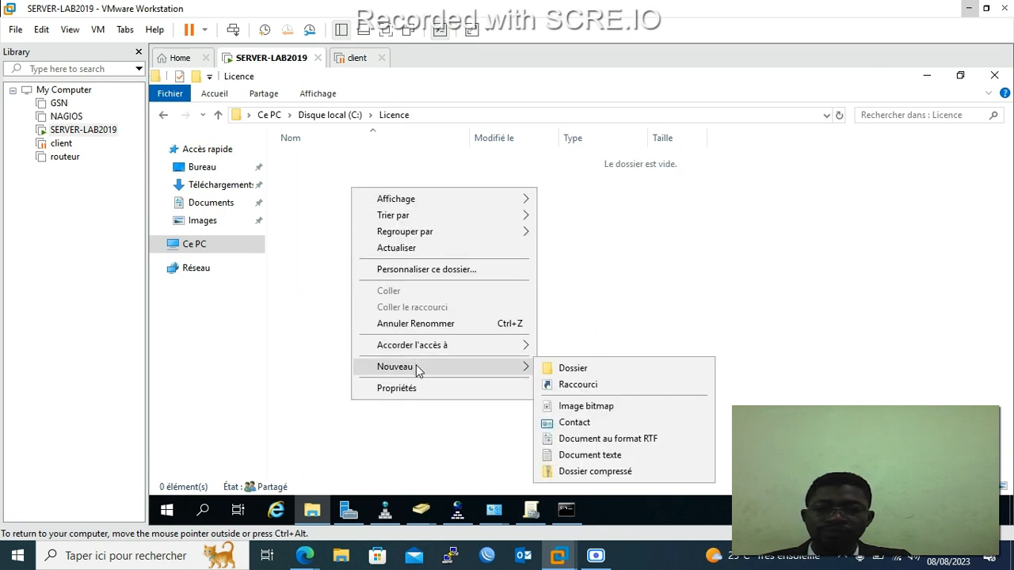
{"action": "left_click", "coordinate": [575, 462]}
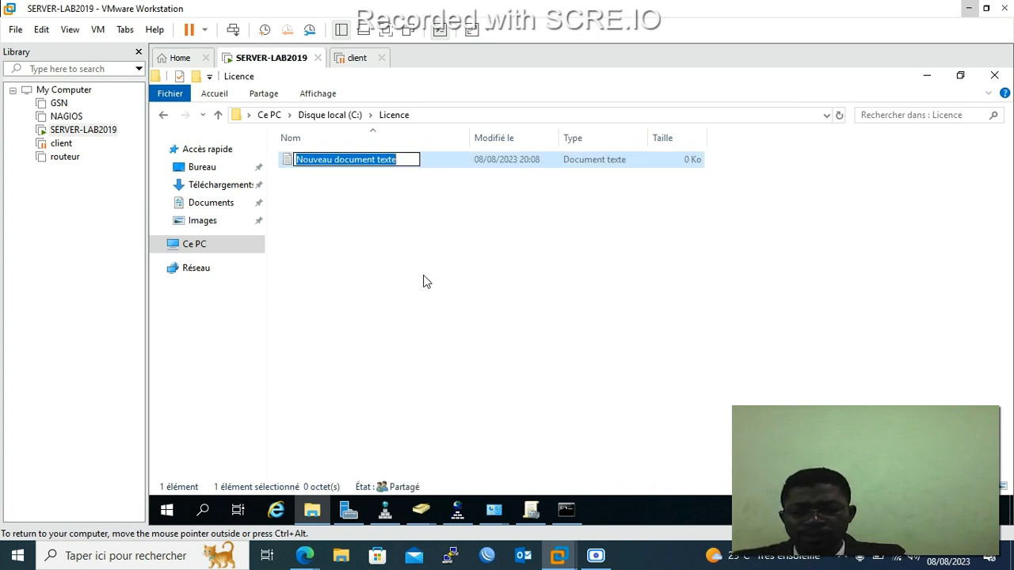
{"action": "type", "text": "Exc"}
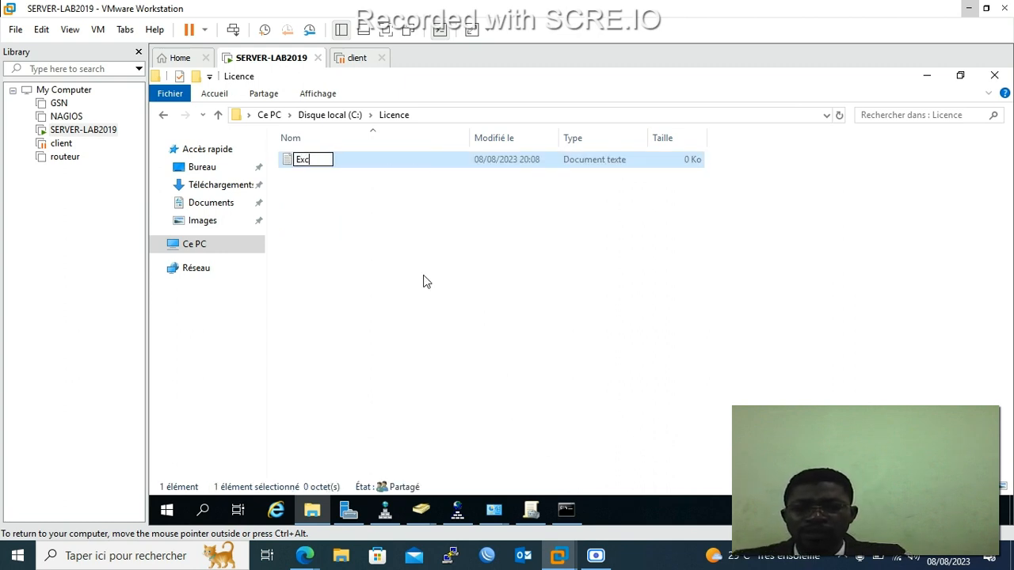
{"action": "key", "text": "BackSpace"}
{"action": "type", "text": "po"}
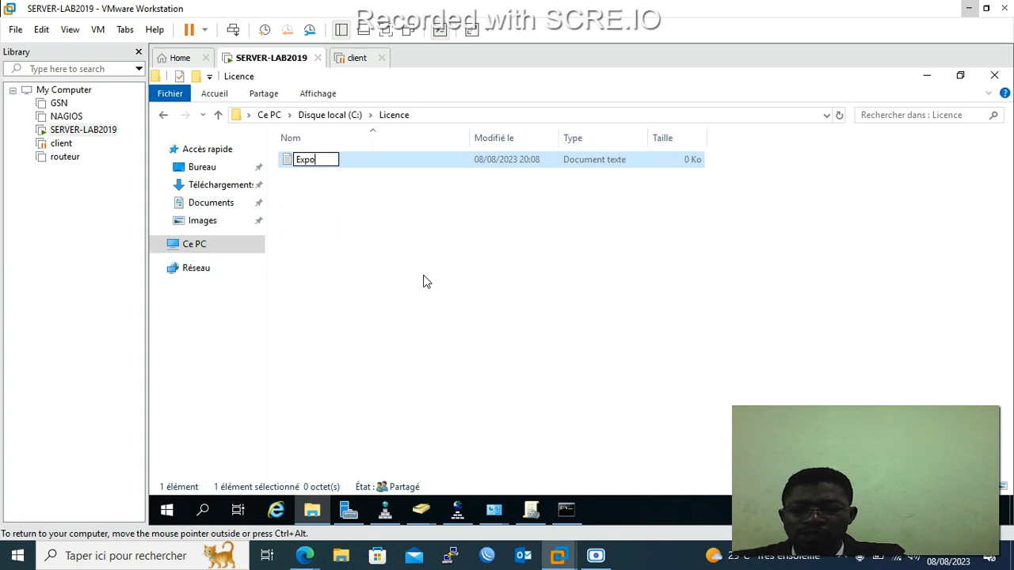
{"action": "type", "text": "sé en "}
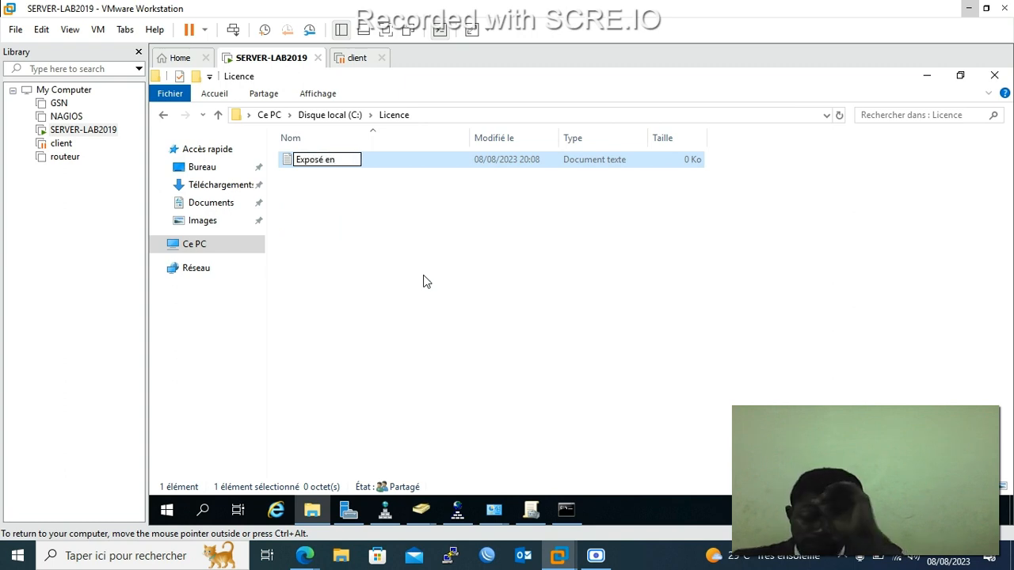
{"action": "type", "text": "S"}
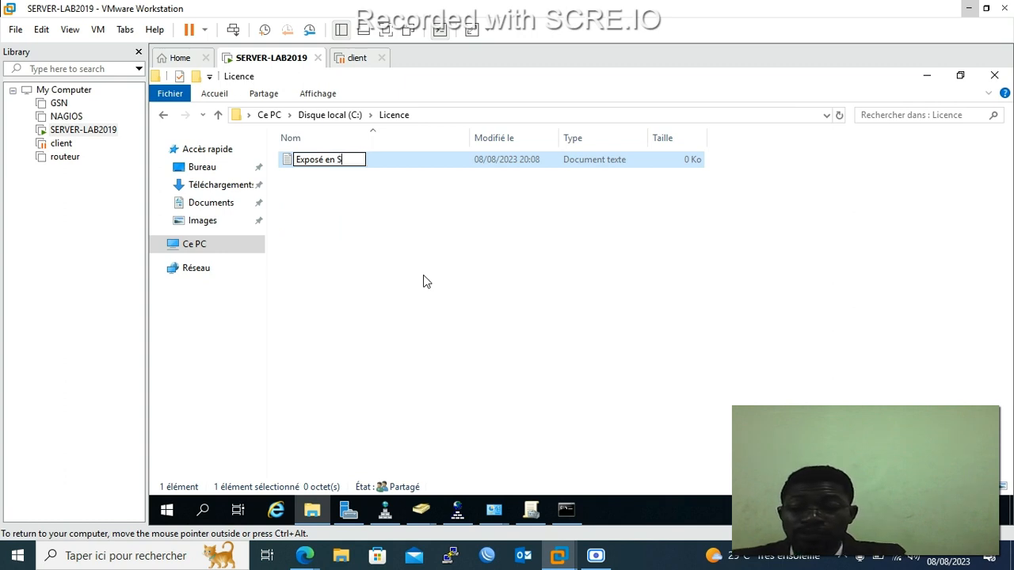
{"action": "type", "text": "ecurité "}
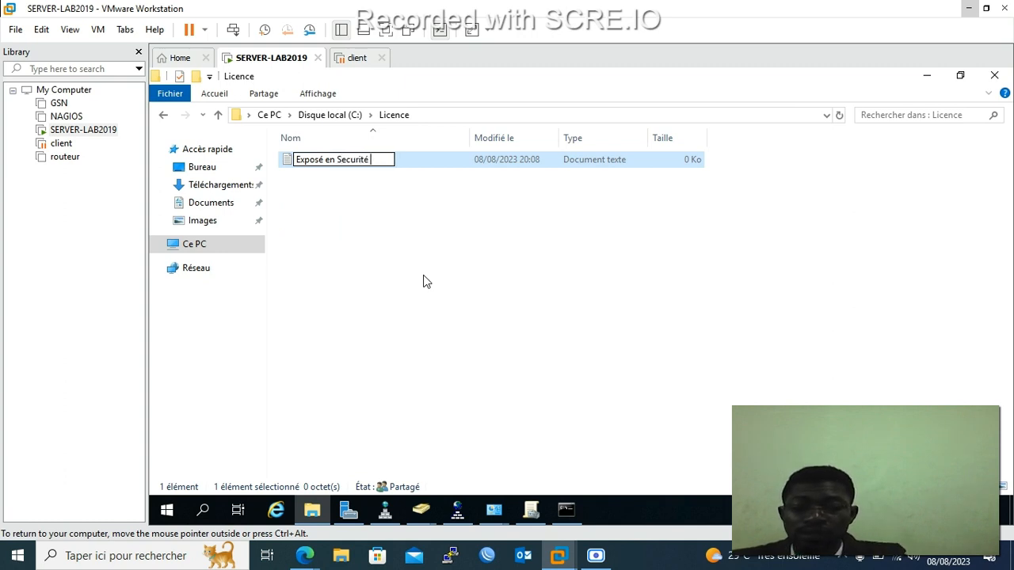
{"action": "type", "text": "Informatique"}
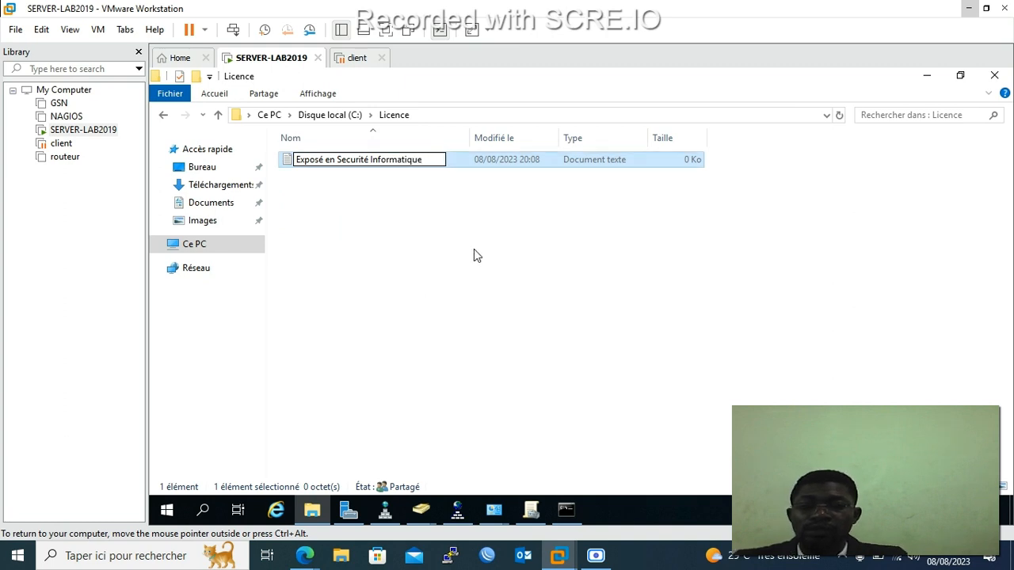
{"action": "left_click", "coordinate": [416, 176]}
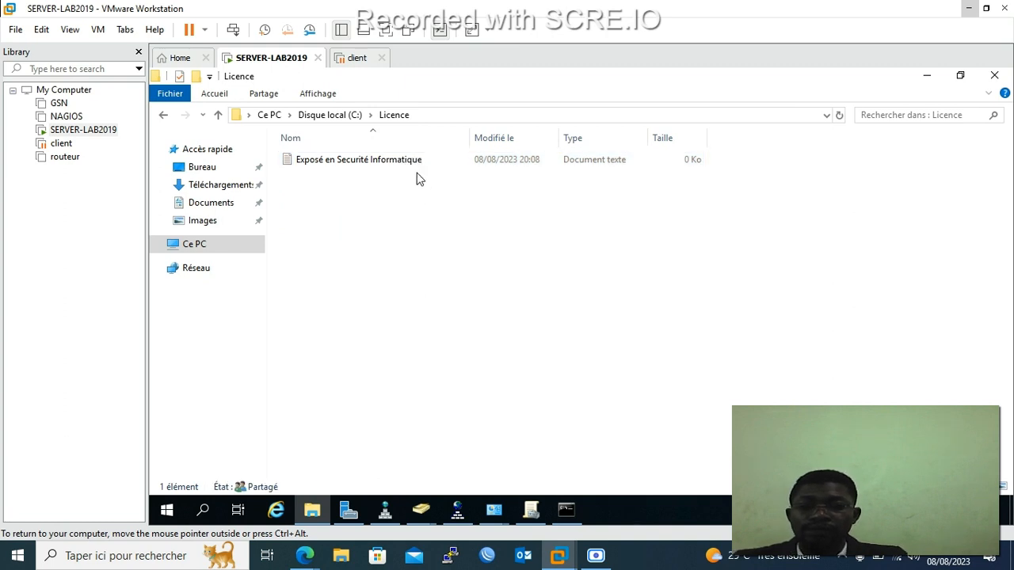
Write 'Securite de niveau 2', 'port security vlan par adresse mac' and 'vlan par port' on separate lines, then save and close.
{"action": "double_click", "coordinate": [409, 163]}
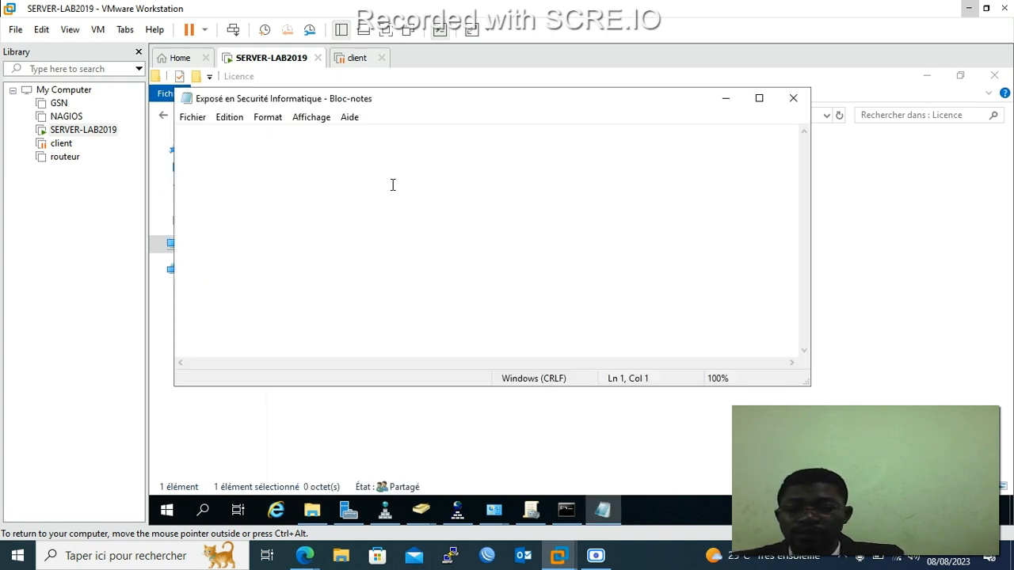
{"action": "type", "text": "Securi"}
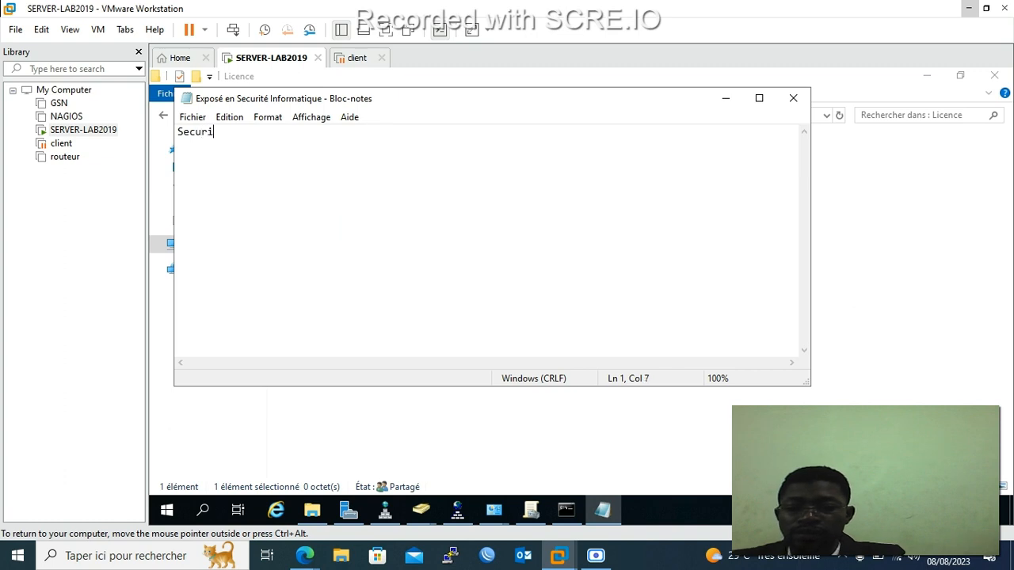
{"action": "type", "text": "te de niv"}
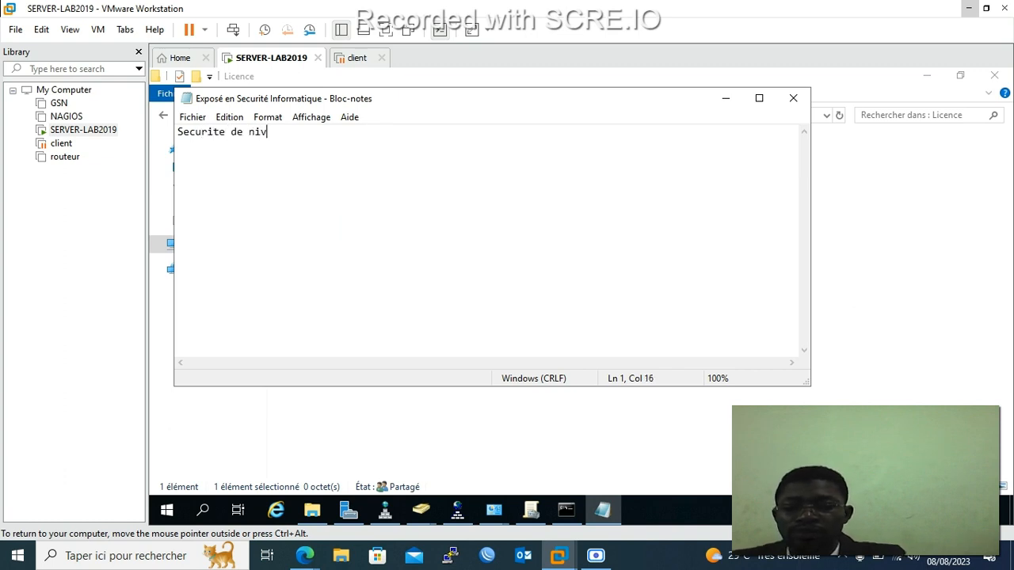
{"action": "type", "text": "eau 2"}
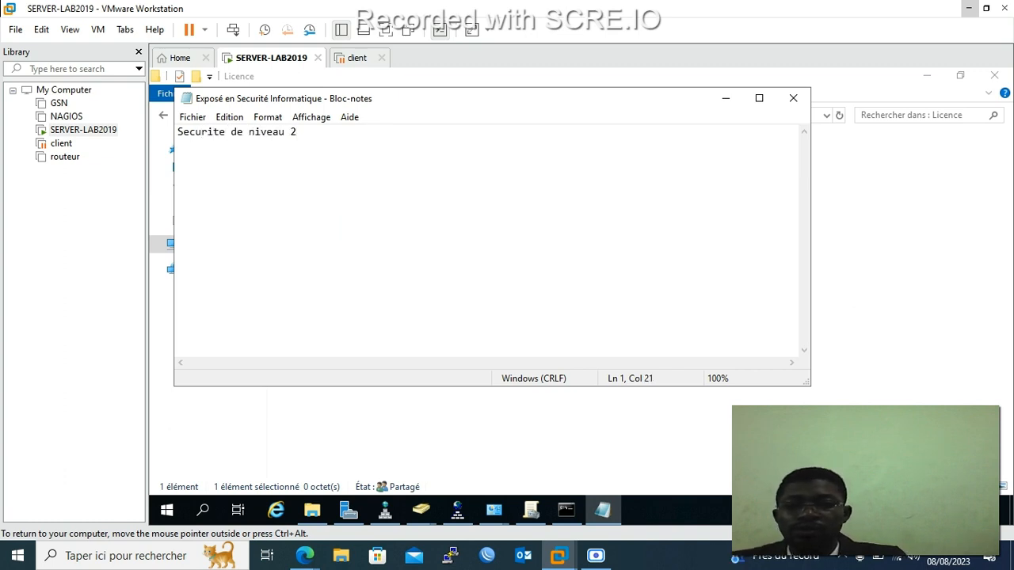
{"action": "key", "text": "Return"}
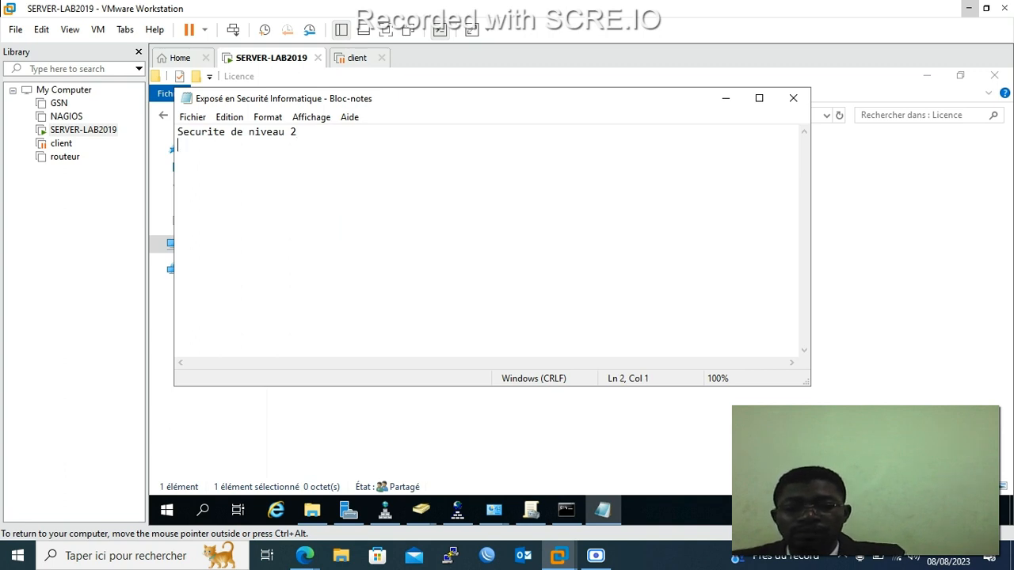
{"action": "type", "text": "port securit"}
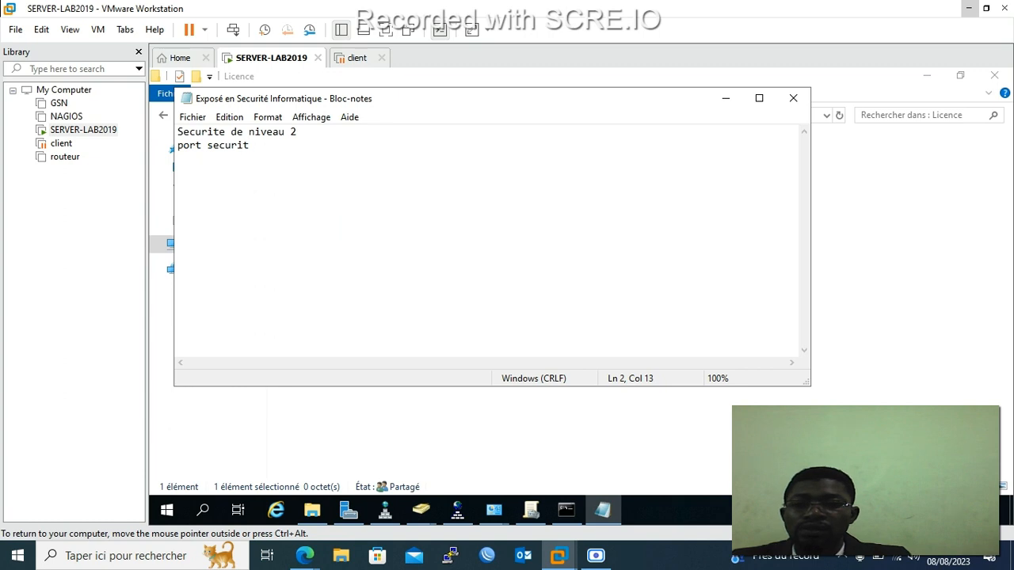
{"action": "type", "text": "y "}
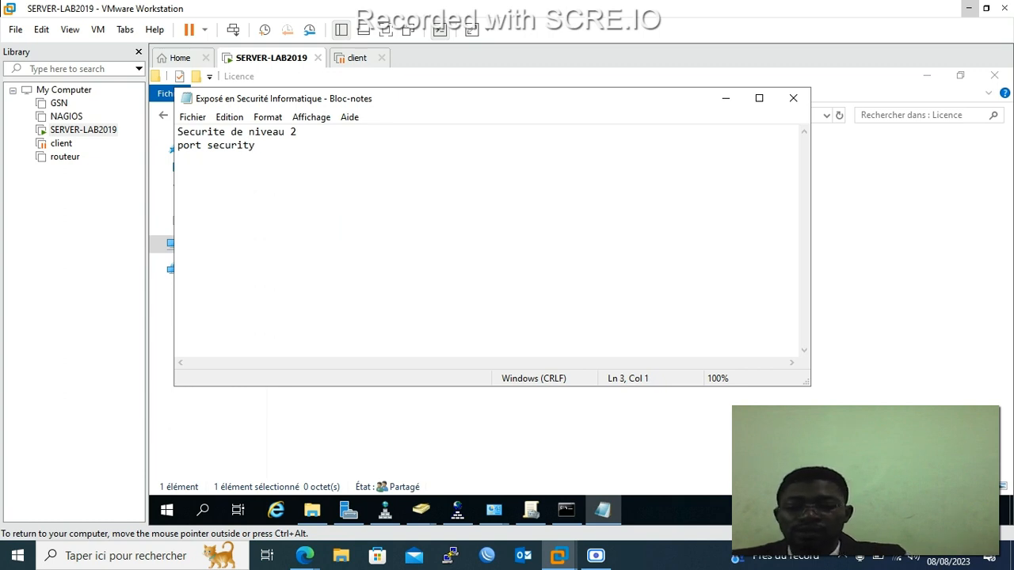
{"action": "type", "text": "vlan "}
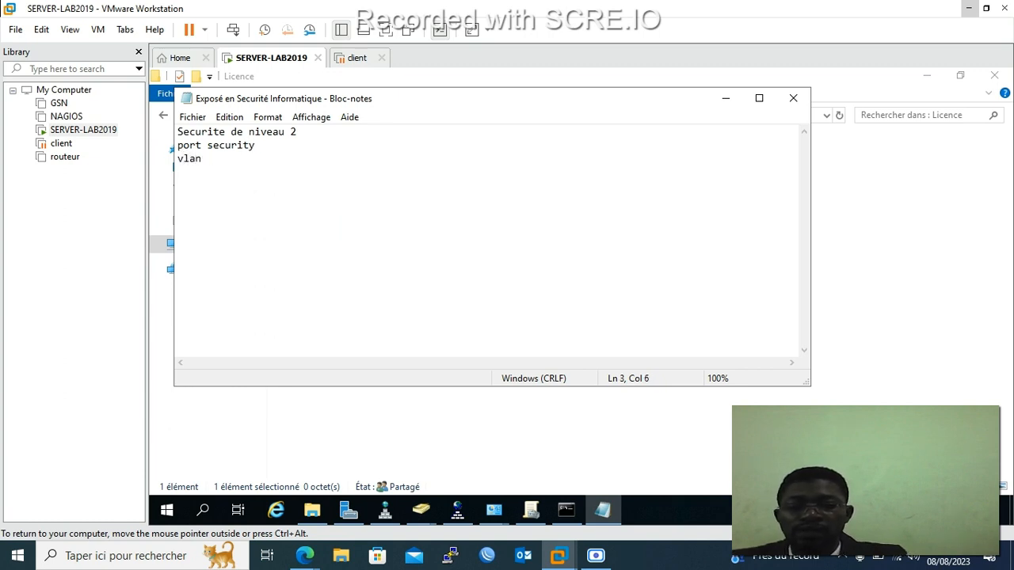
{"action": "type", "text": "par adr"}
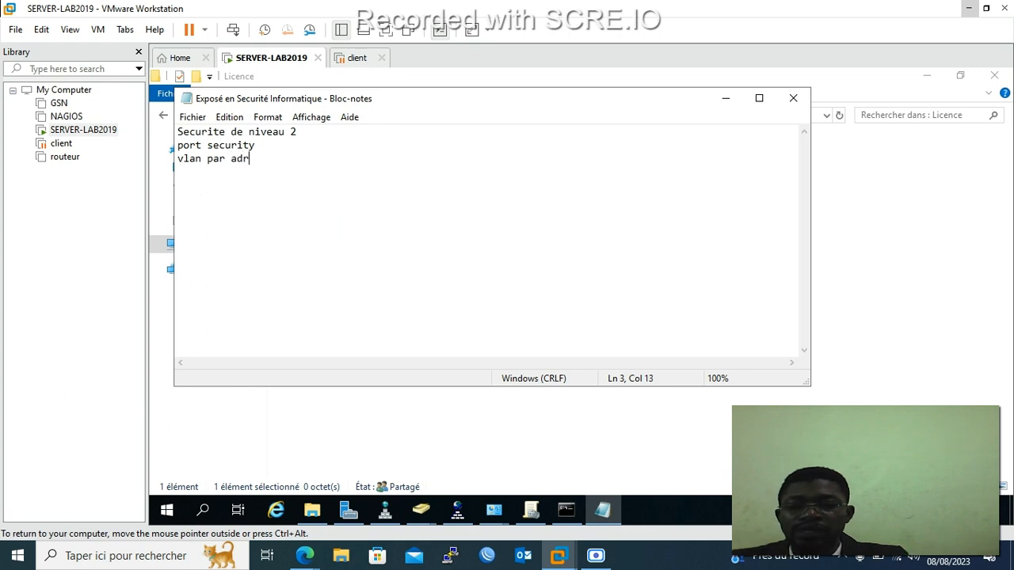
{"action": "type", "text": "esse ma"}
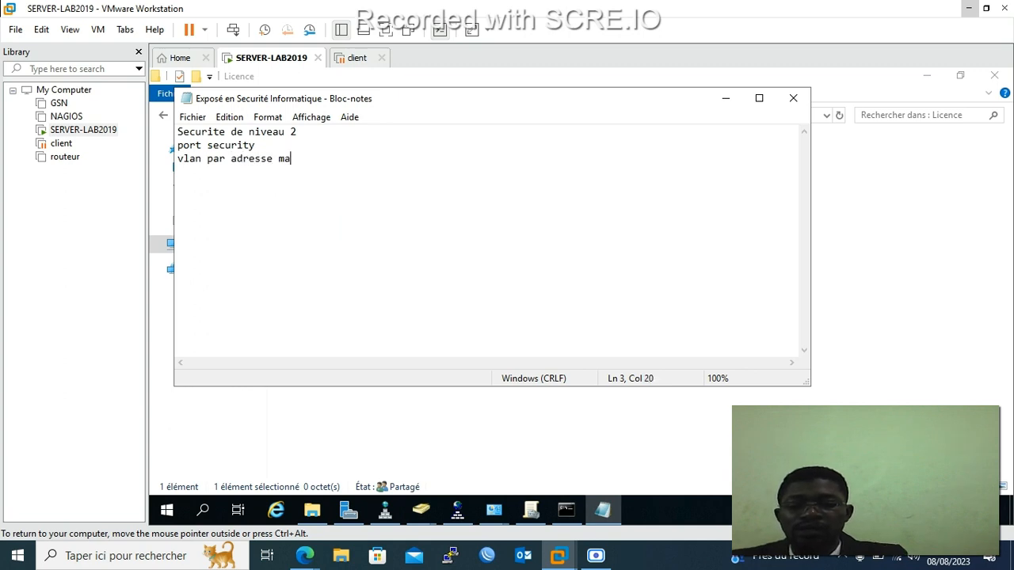
{"action": "type", "text": "c"}
{"action": "key", "text": "Return"}
{"action": "type", "text": "v"}
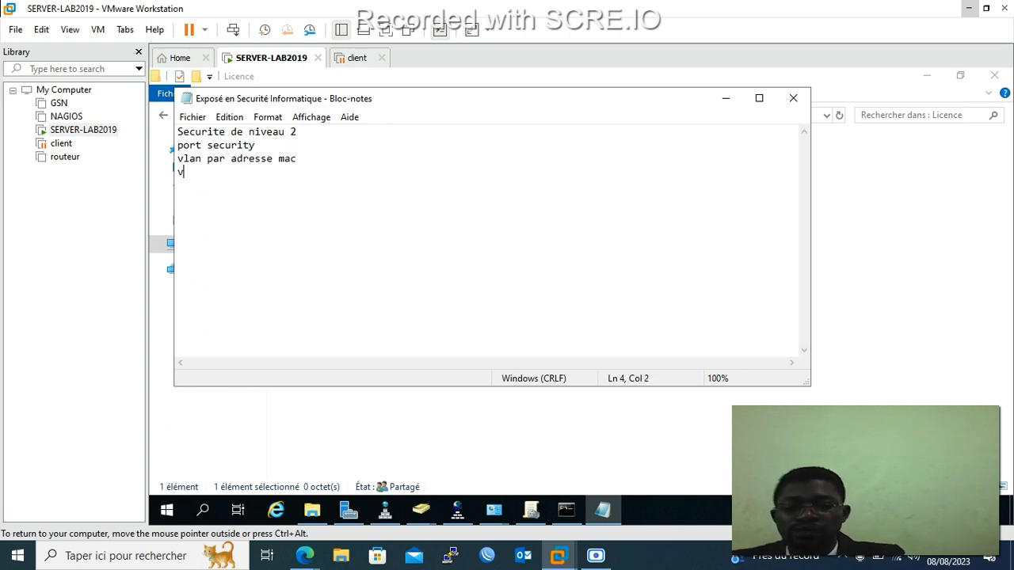
{"action": "type", "text": "lan par"}
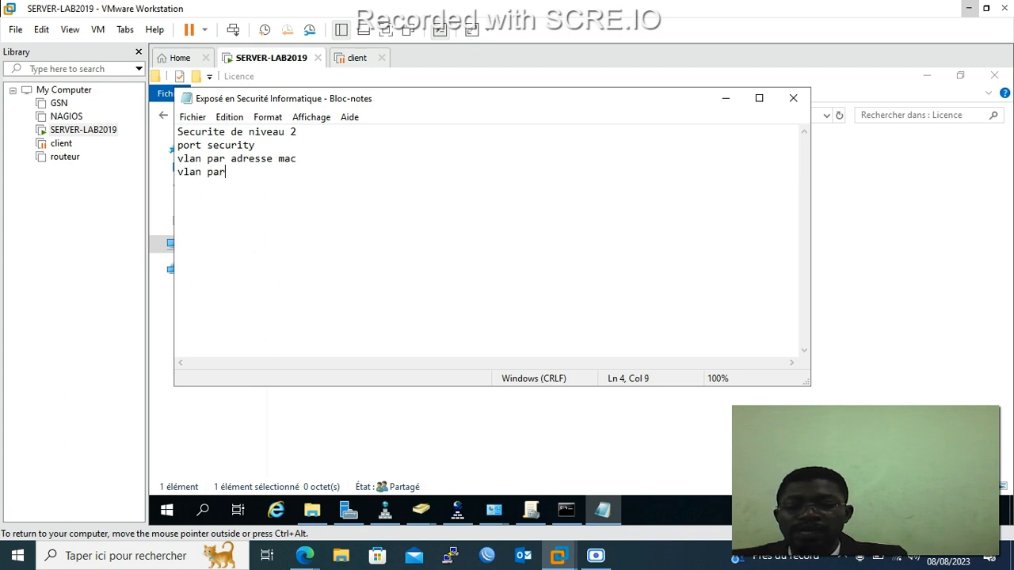
{"action": "type", "text": " port"}
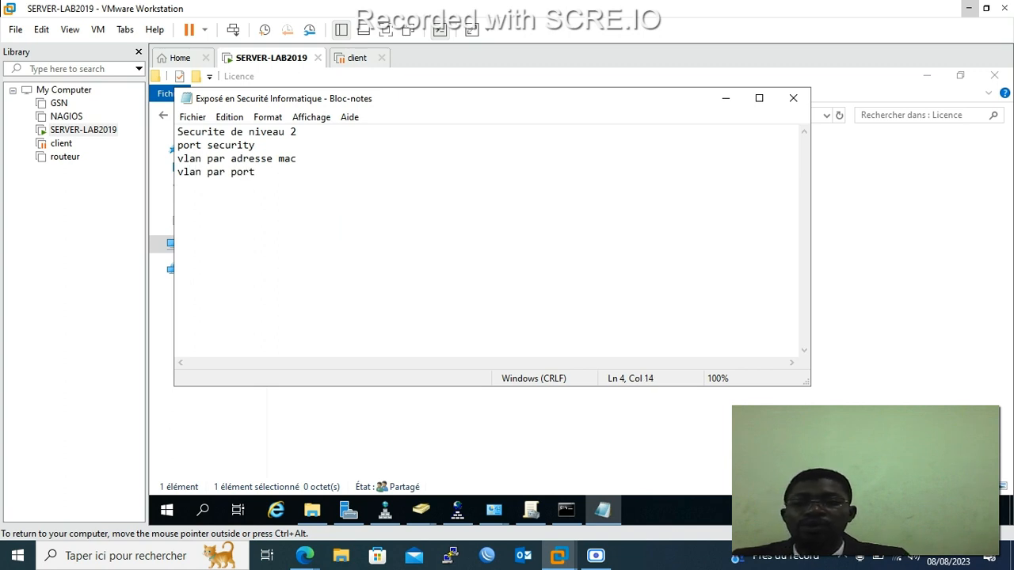
{"action": "left_click", "coordinate": [188, 119]}
{"action": "left_click", "coordinate": [218, 167]}
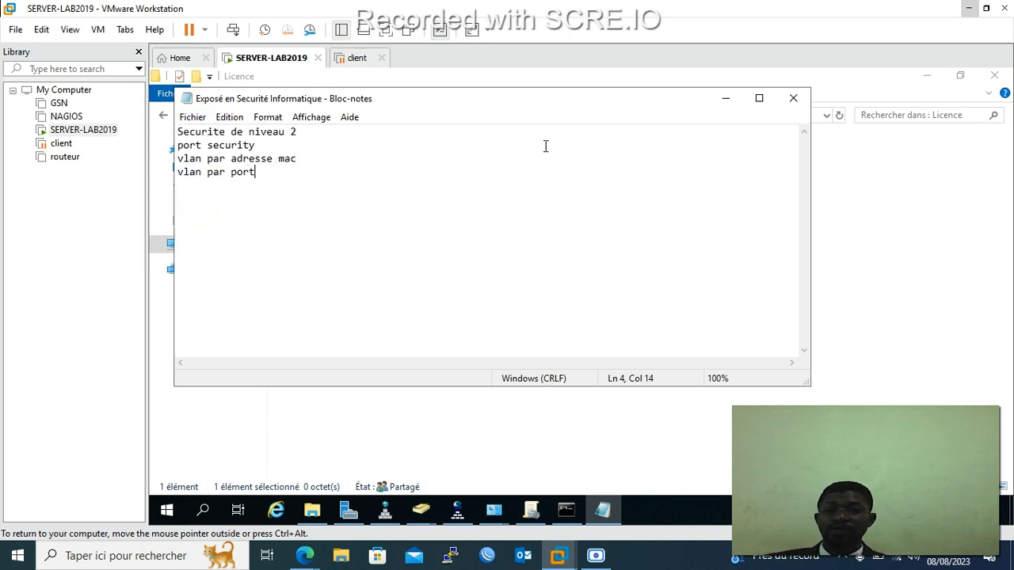
{"action": "left_click", "coordinate": [792, 98]}
Open the BTS folder on drive C: and create a new text document in it.
{"action": "left_click", "coordinate": [163, 115]}
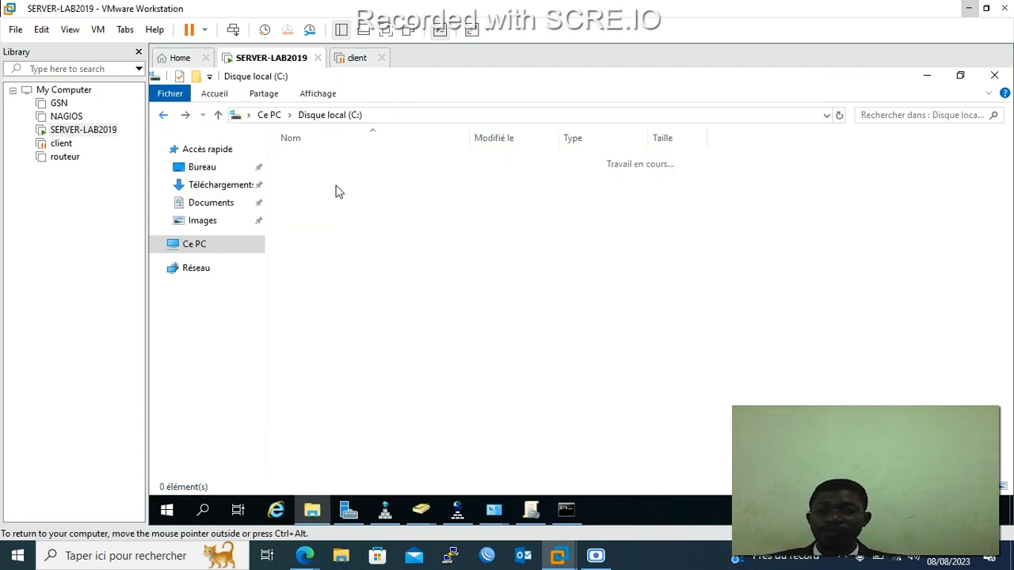
{"action": "right_click", "coordinate": [312, 161]}
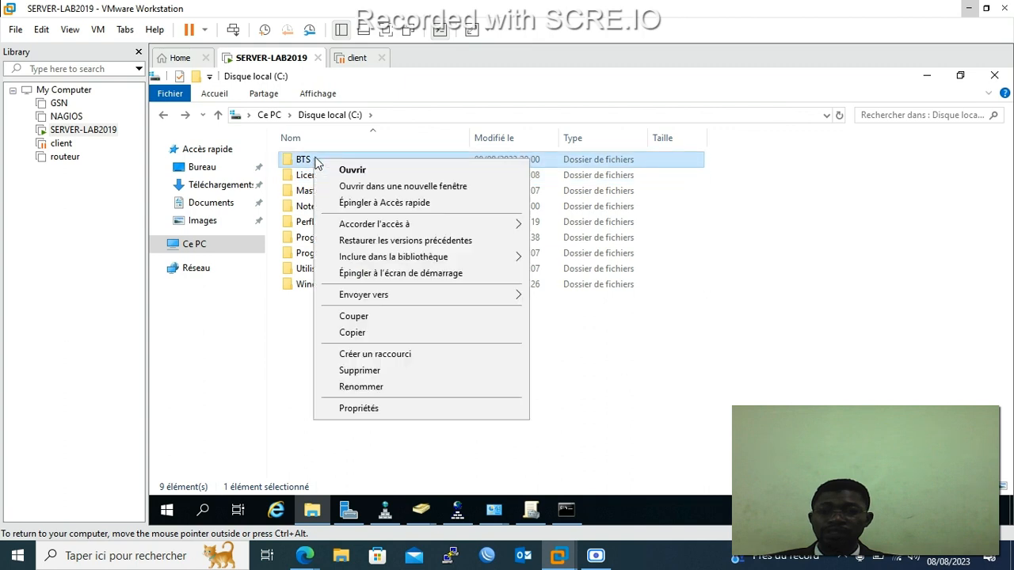
{"action": "left_click", "coordinate": [352, 171]}
{"action": "right_click", "coordinate": [351, 214]}
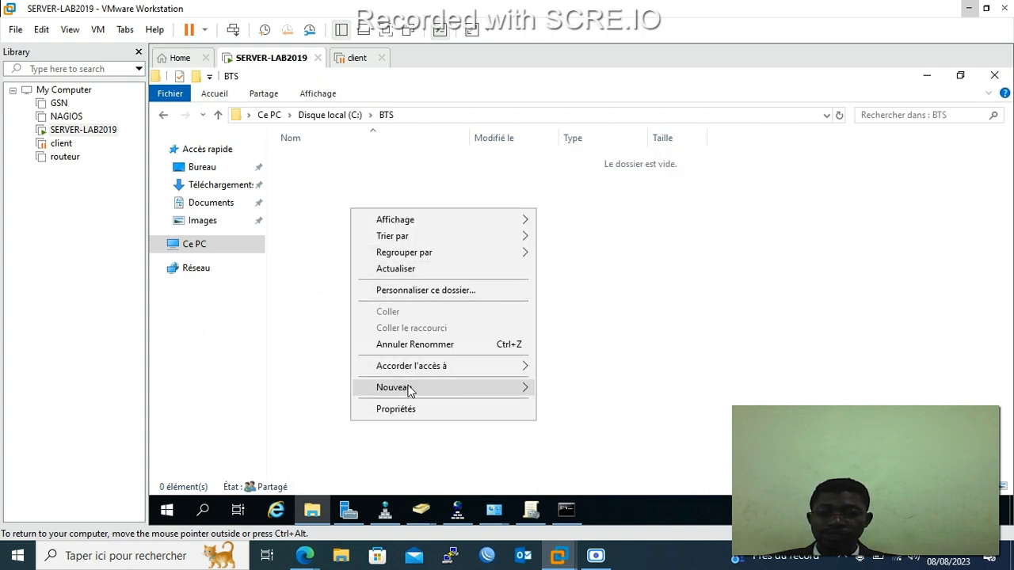
{"action": "mouse_move", "coordinate": [416, 389]}
{"action": "left_click", "coordinate": [588, 475]}
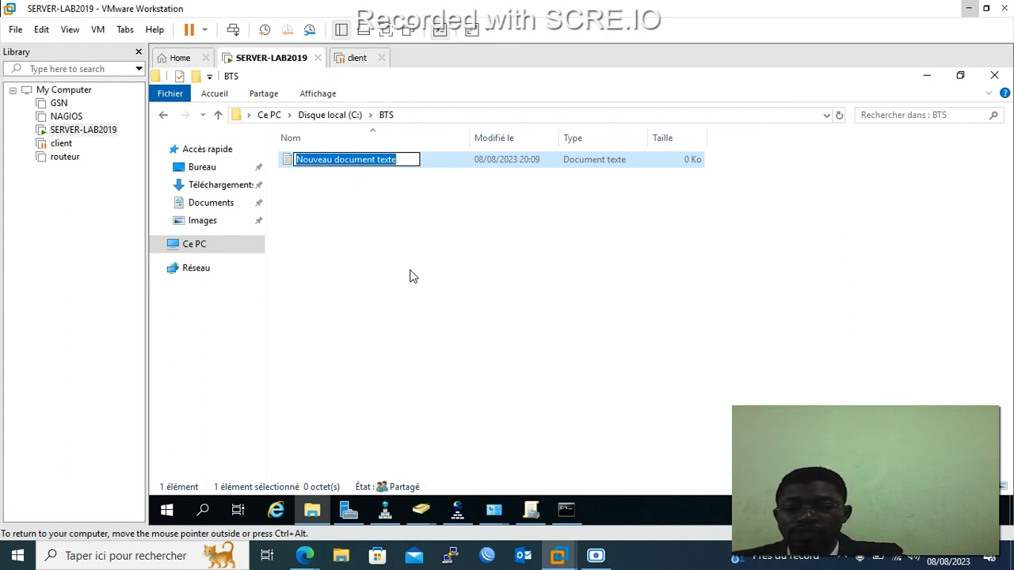
Rename the new text document to 'Cours de developpement HTML CSS' and open it.
{"action": "type", "text": "Co"}
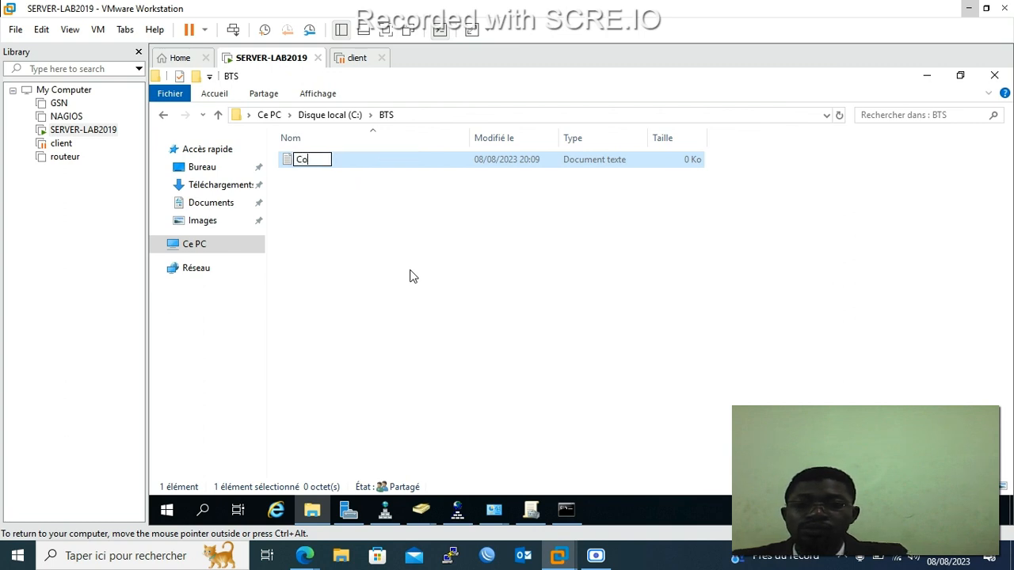
{"action": "type", "text": "ursd"}
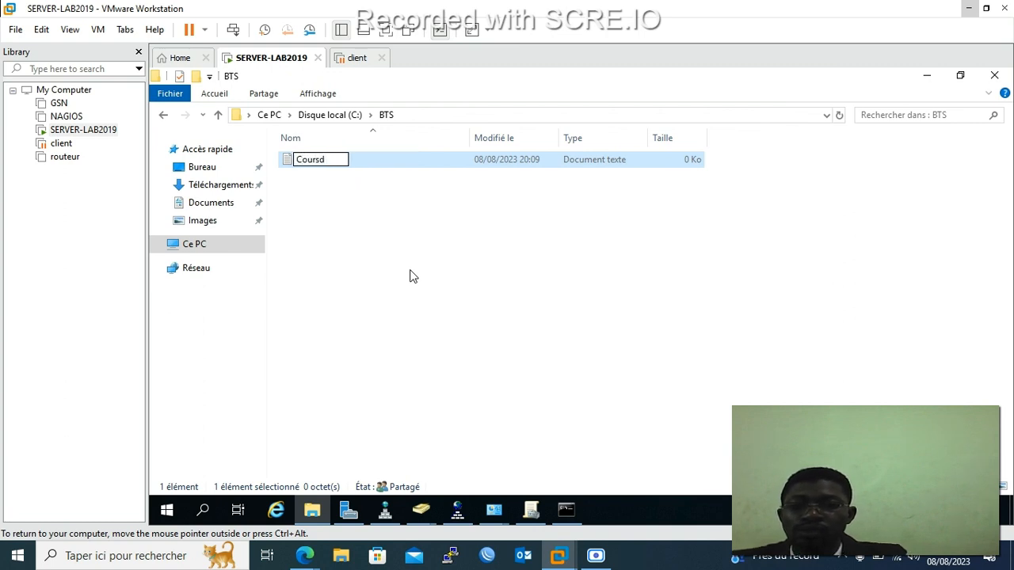
{"action": "key", "text": "BackSpace"}
{"action": "type", "text": "de de"}
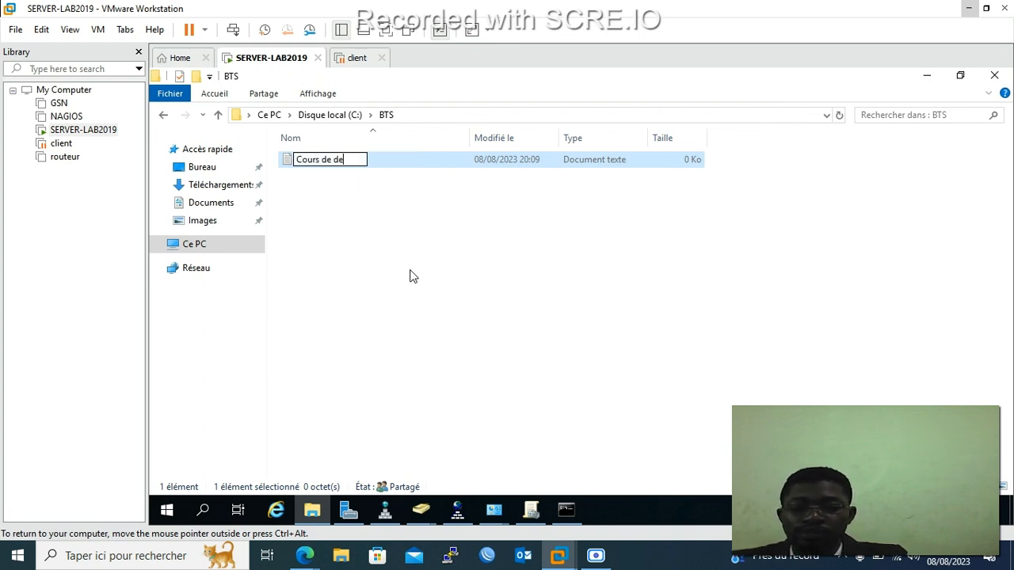
{"action": "type", "text": "velpo"}
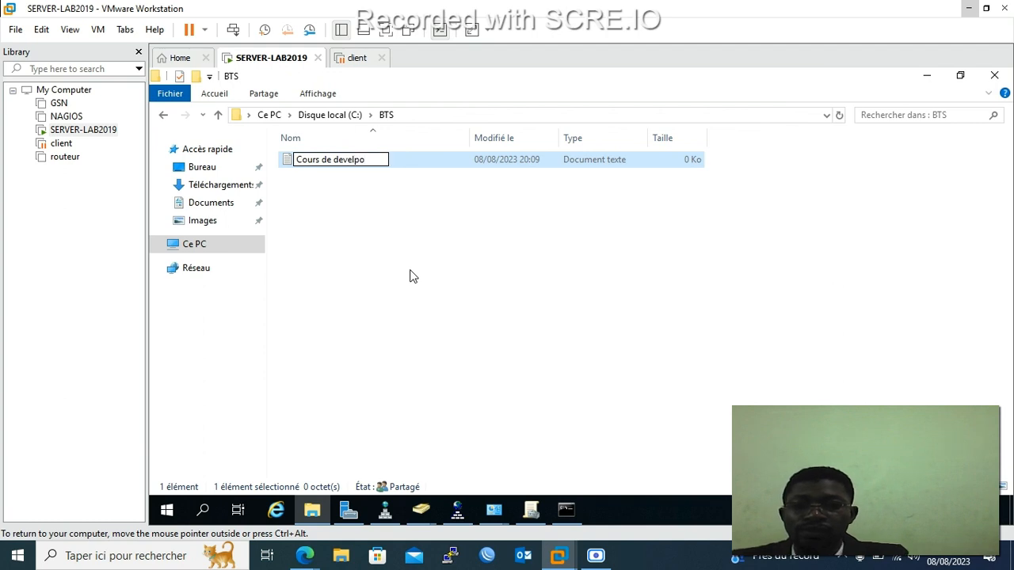
{"action": "key", "text": "BackSpace"}
{"action": "key", "text": "BackSpace"}
{"action": "type", "text": "oppemnt"}
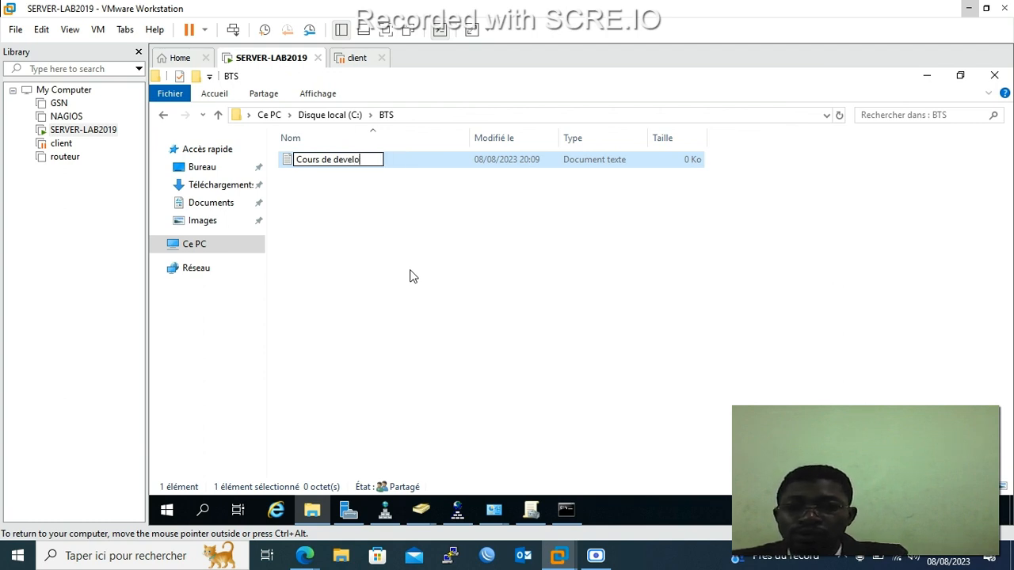
{"action": "key", "text": "BackSpace"}
{"action": "key", "text": "BackSpace"}
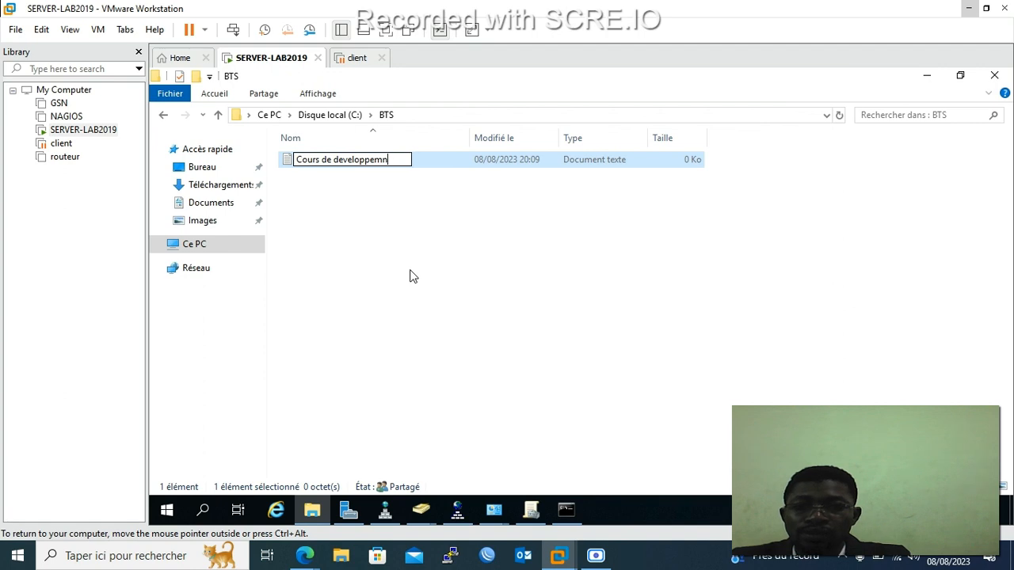
{"action": "type", "text": "ent "}
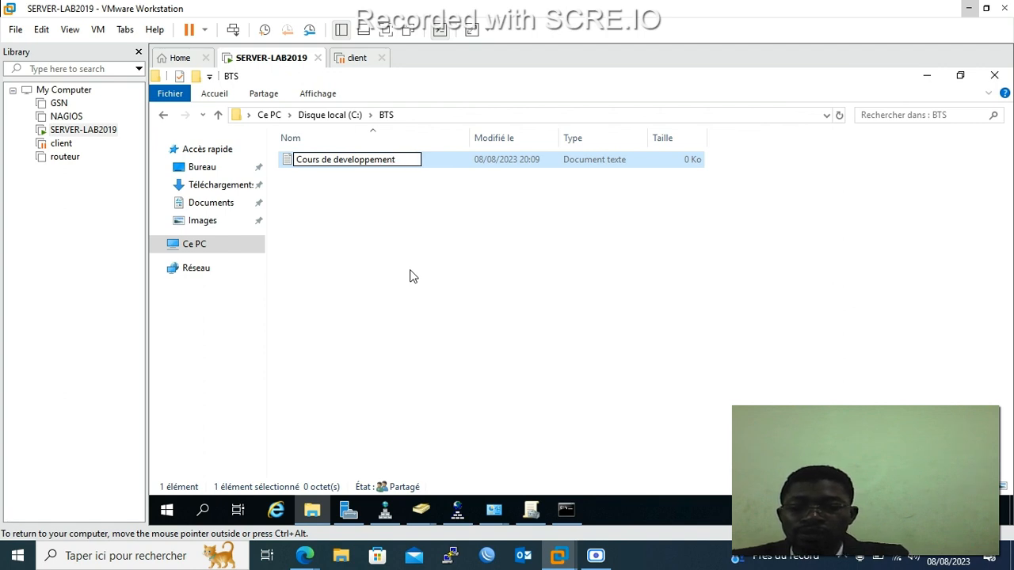
{"action": "type", "text": "HTM"}
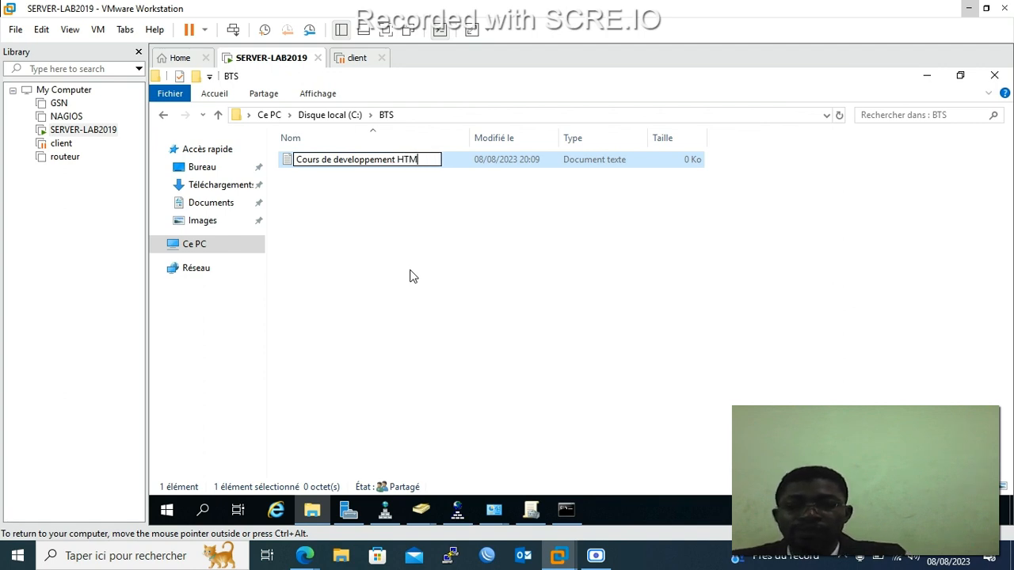
{"action": "type", "text": "L "}
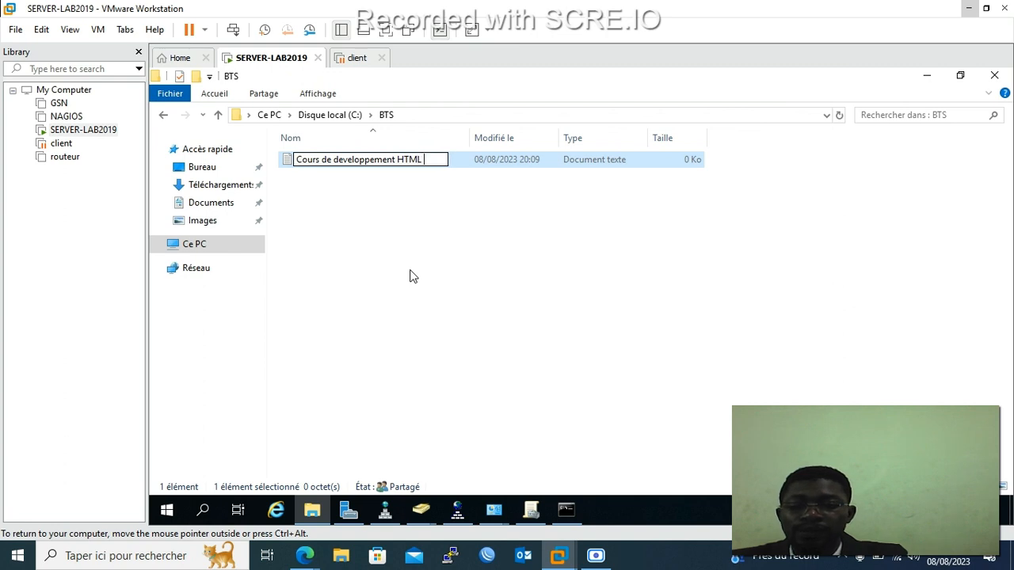
{"action": "type", "text": "CSS"}
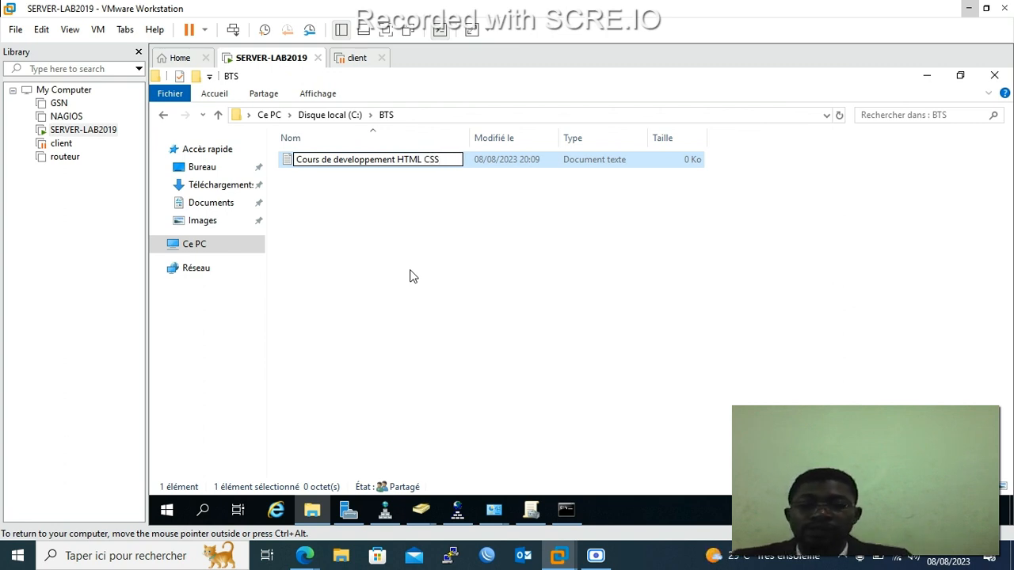
{"action": "left_click", "coordinate": [402, 236]}
{"action": "left_click", "coordinate": [396, 166]}
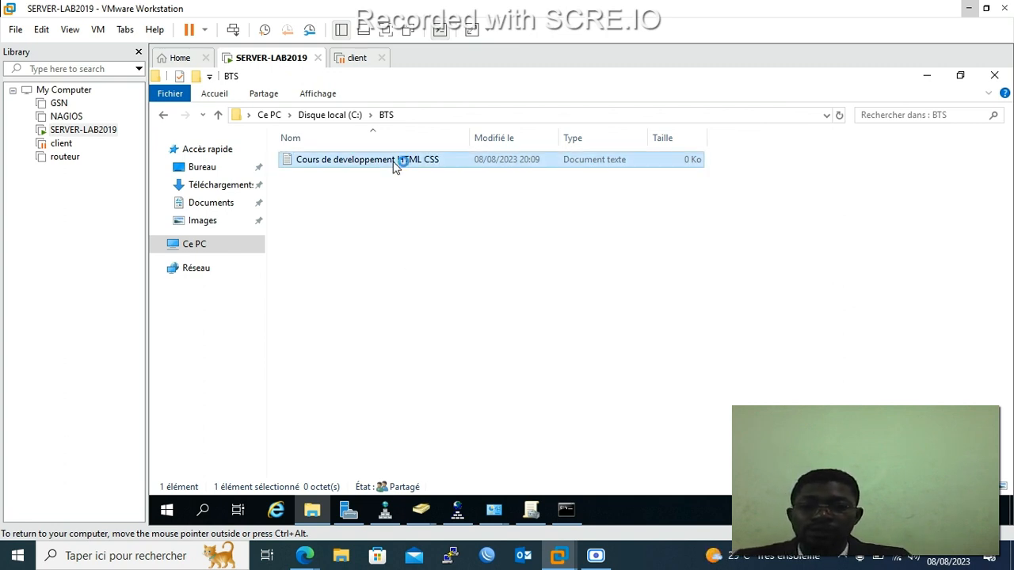
Write two lines: 'mise en place du front end et backend' and 'code html et css'.
{"action": "type", "text": "mise en"}
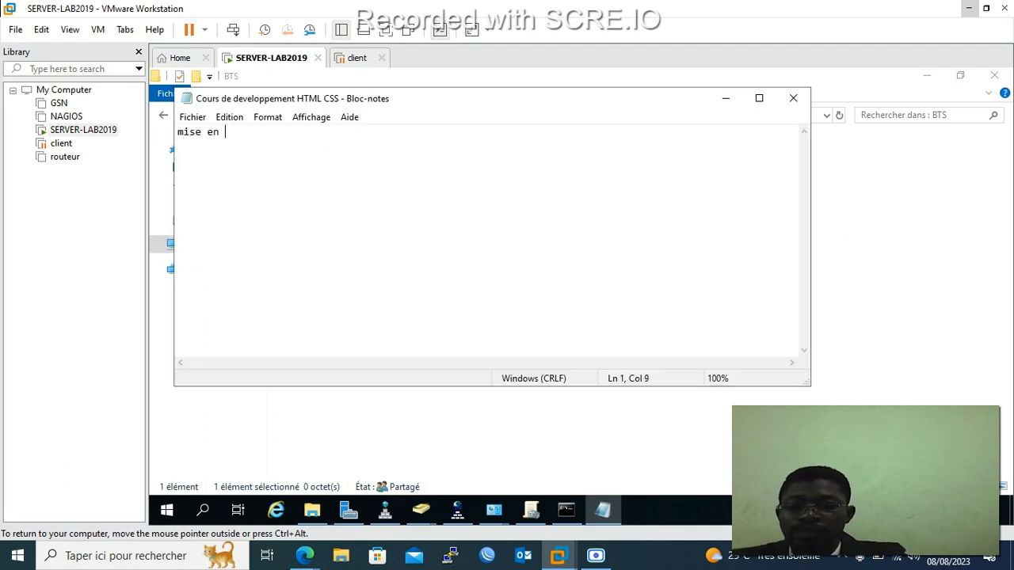
{"action": "type", "text": " place d"}
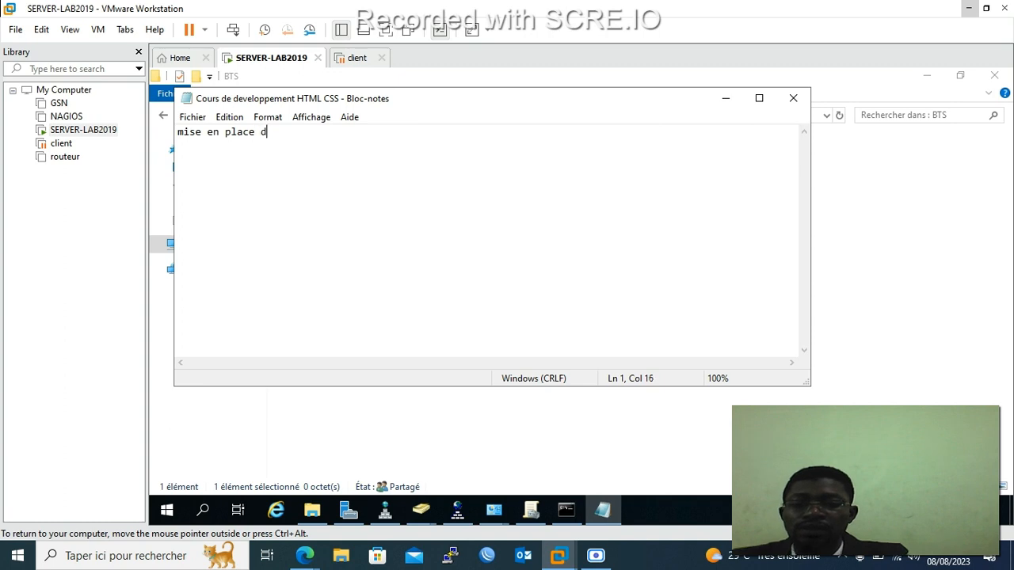
{"action": "type", "text": "u front"}
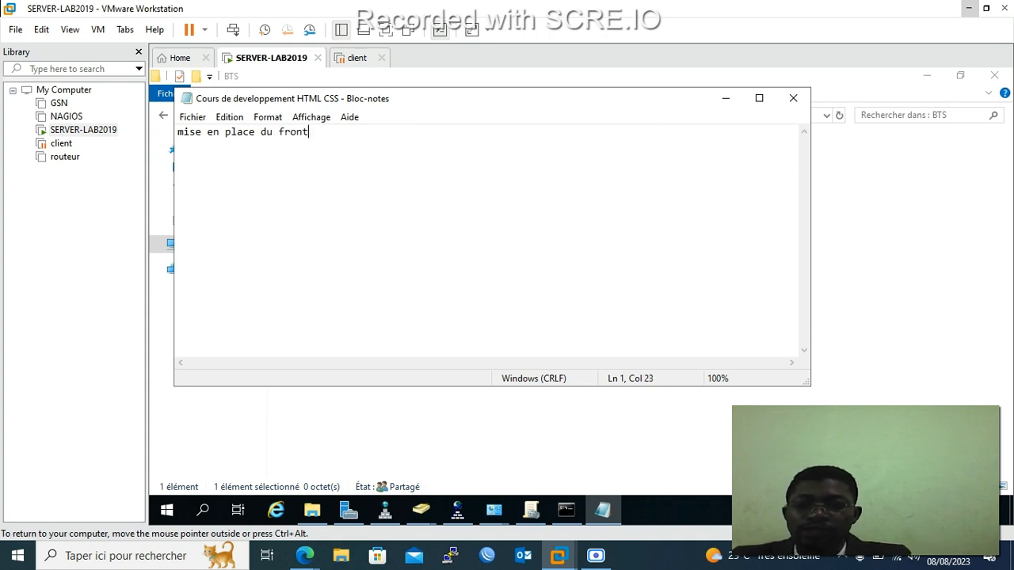
{"action": "type", "text": " end et "}
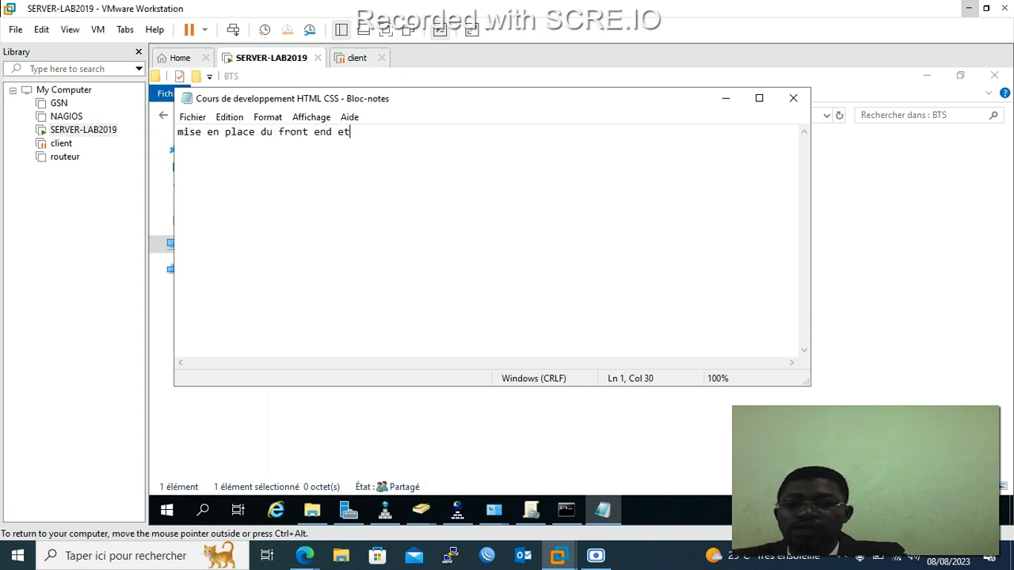
{"action": "type", "text": "backend"}
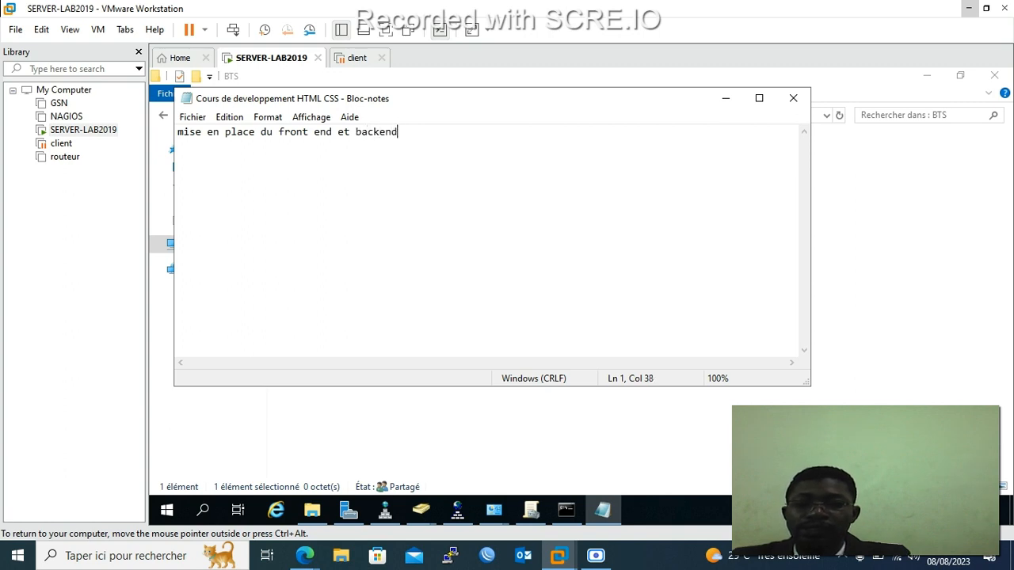
{"action": "key", "text": "Return"}
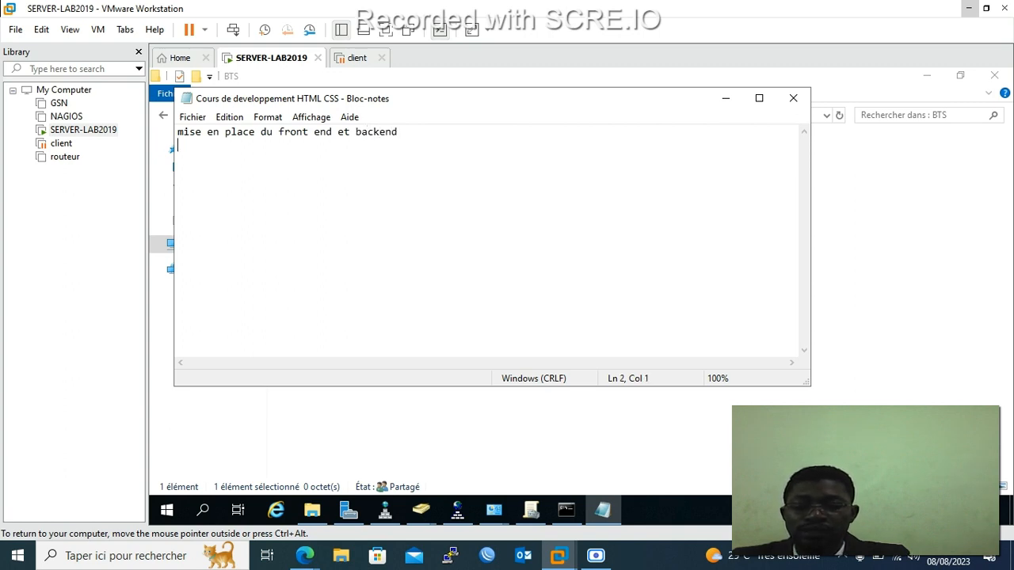
{"action": "type", "text": "code"}
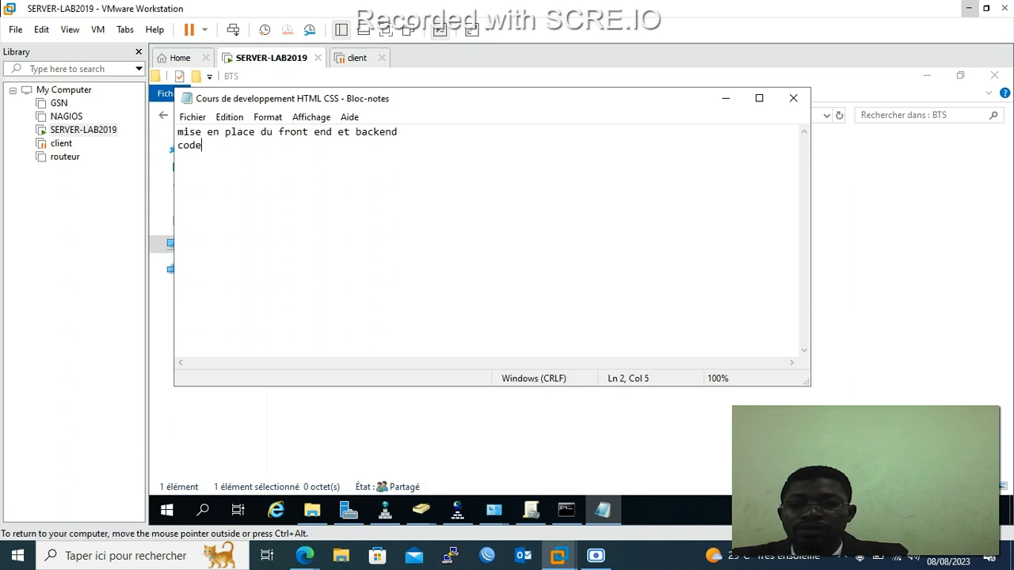
{"action": "type", "text": " htm"}
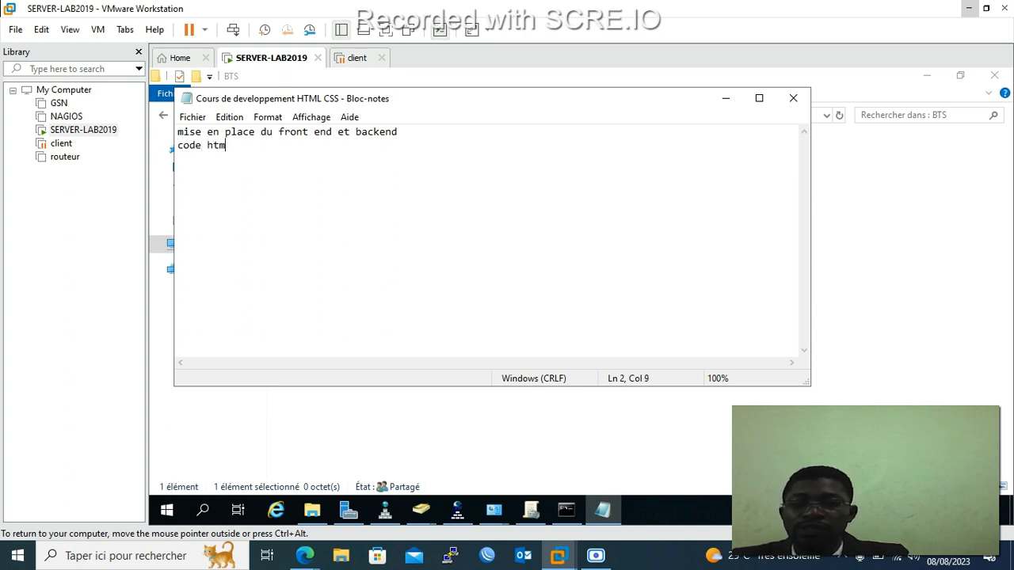
{"action": "type", "text": "l et css"}
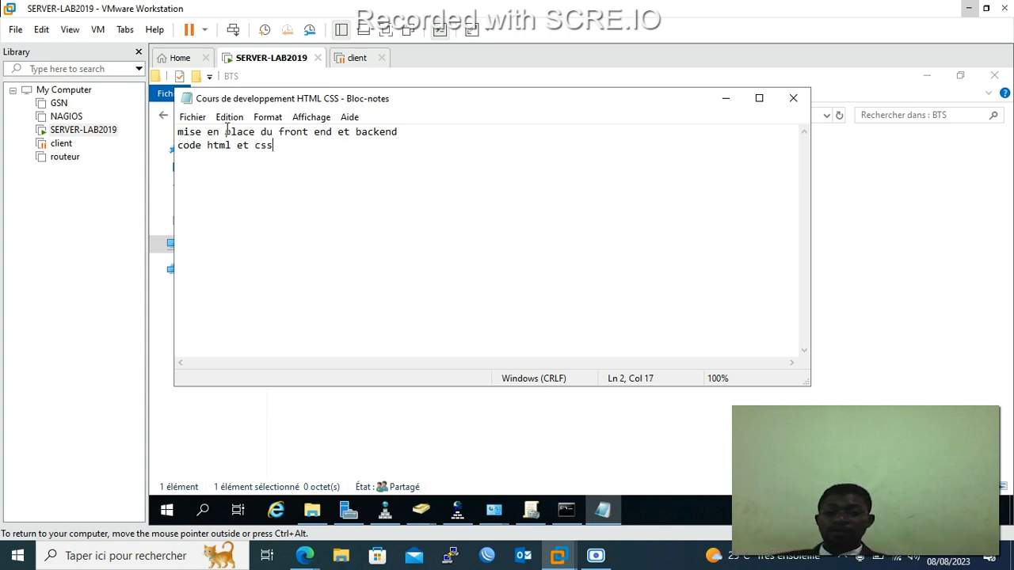
Check the Fichier menu without choosing anything, then close the note in Notepad.
{"action": "left_click", "coordinate": [193, 118]}
{"action": "left_click", "coordinate": [390, 149]}
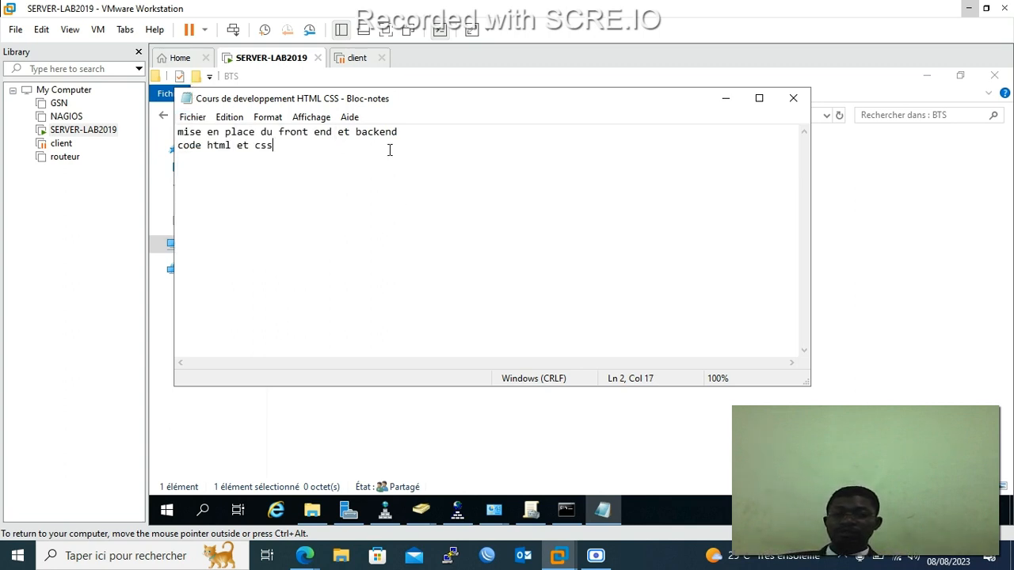
{"action": "left_click", "coordinate": [793, 99]}
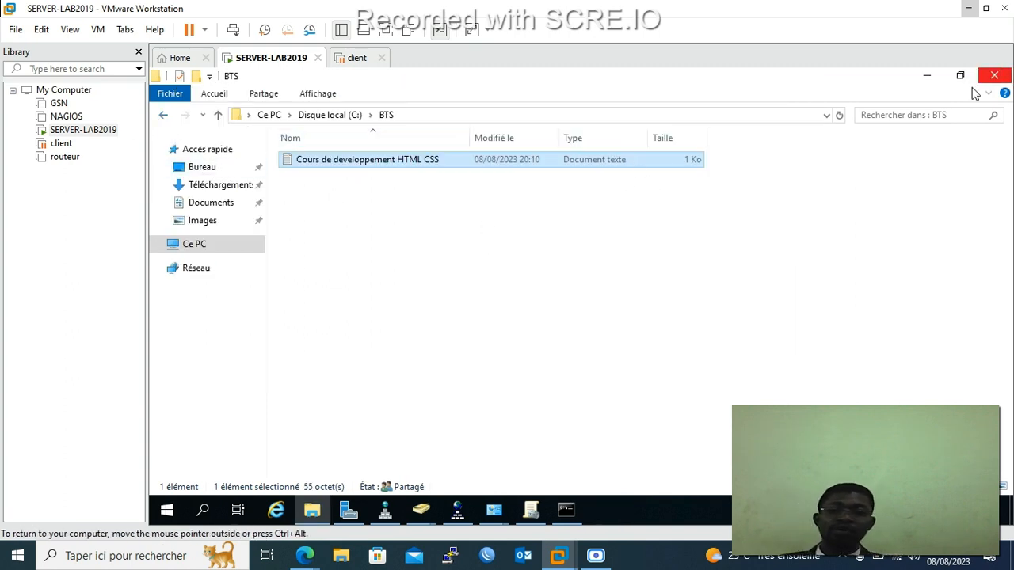
Close the BTS and Outils d'administration File Explorer windows.
{"action": "left_click", "coordinate": [994, 75]}
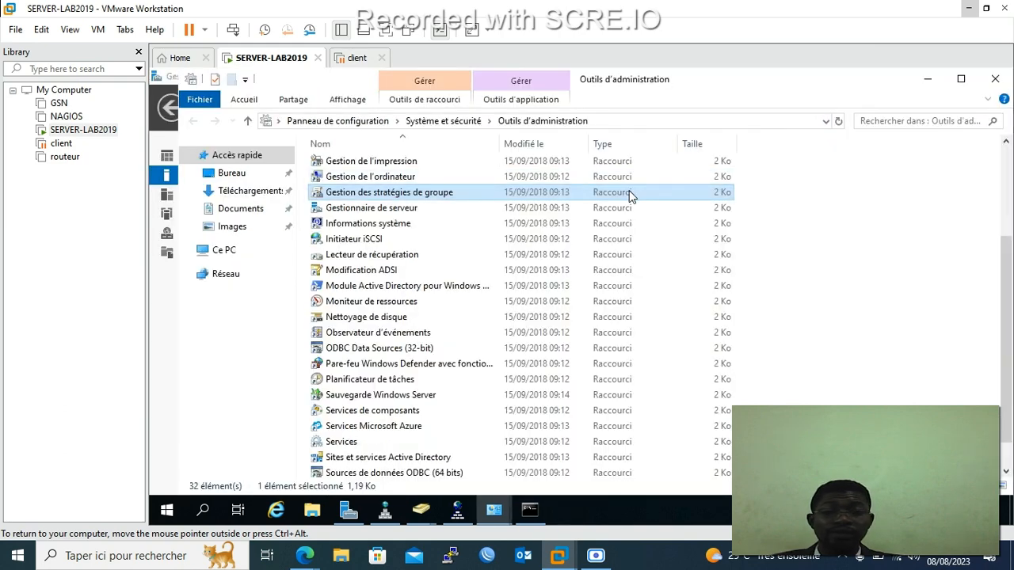
{"action": "left_click", "coordinate": [995, 79]}
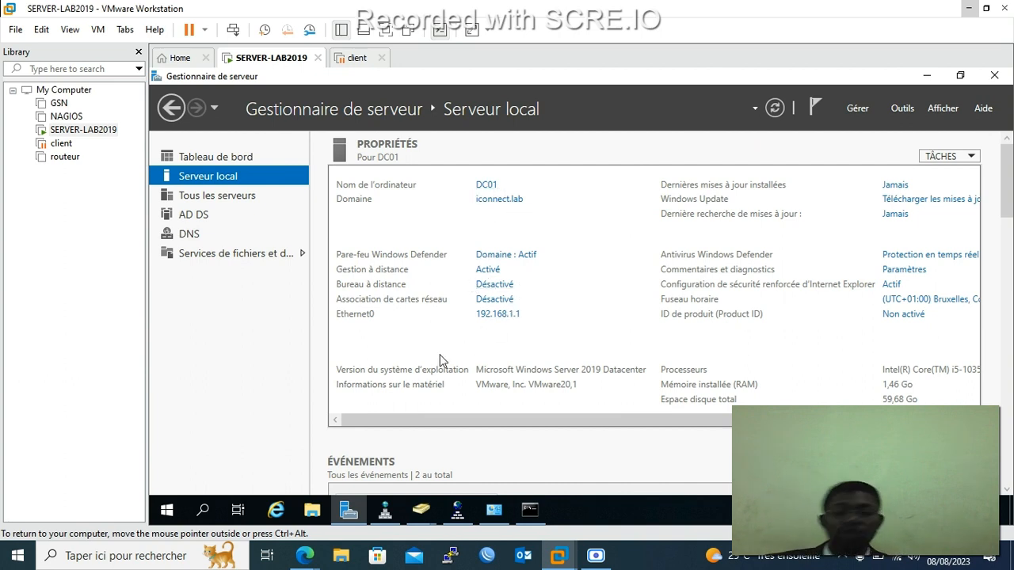
In Command Prompt, ping dc01 and run 'ping -a 192.168.1.1', then bring nslookup forward.
{"action": "left_click", "coordinate": [529, 510]}
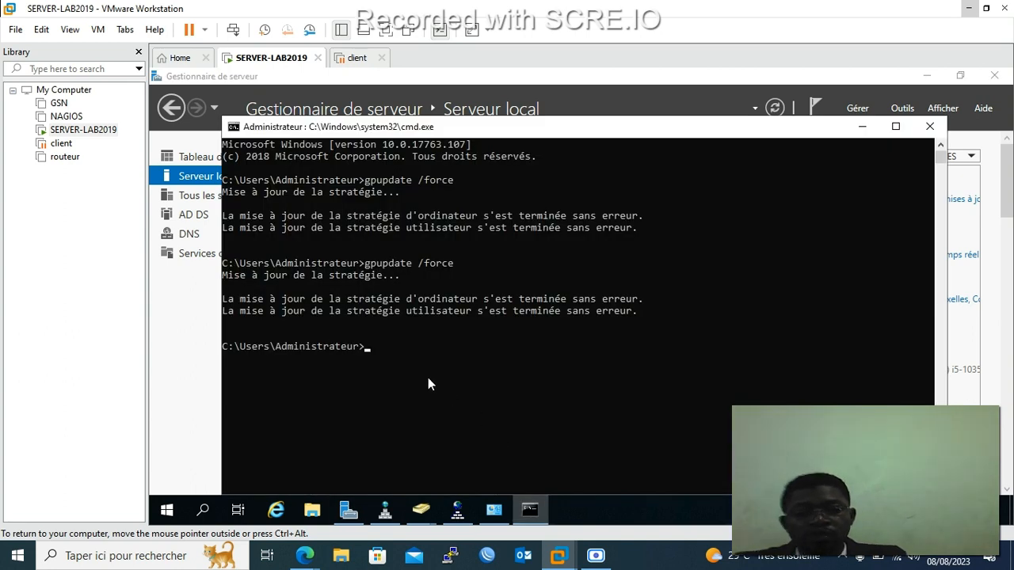
{"action": "type", "text": "ping dc01"}
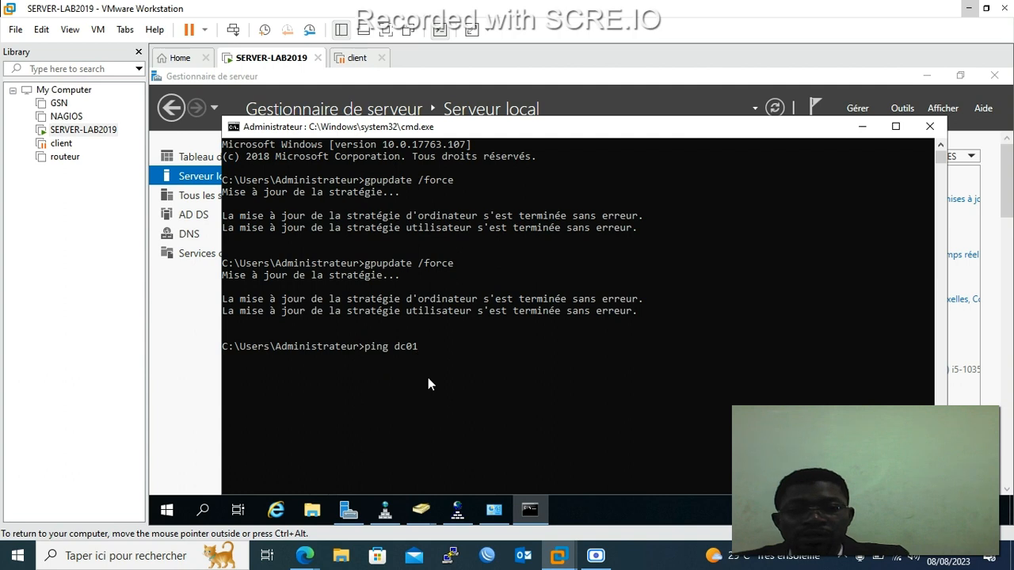
{"action": "key", "text": "Return"}
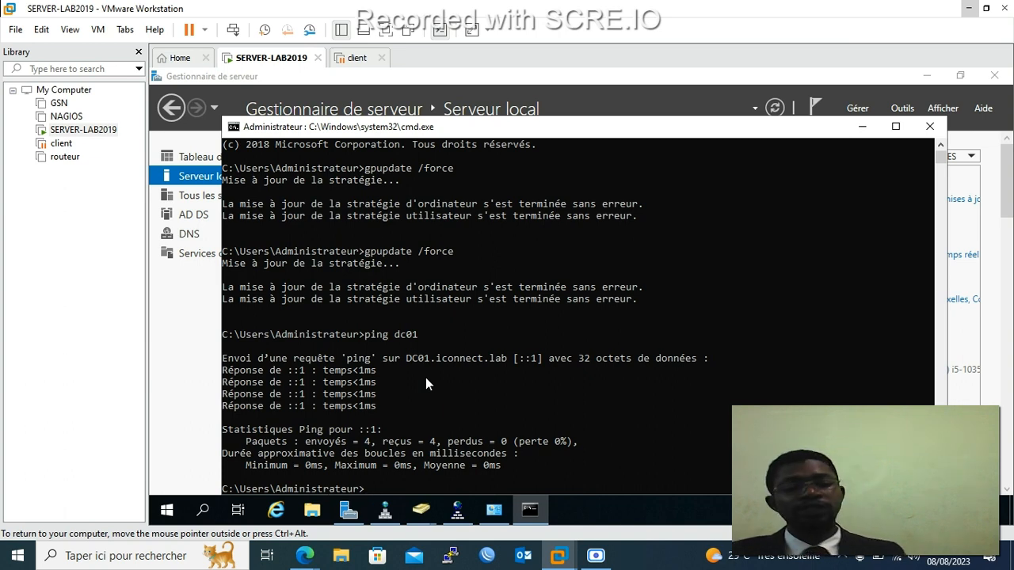
{"action": "type", "text": "ping"}
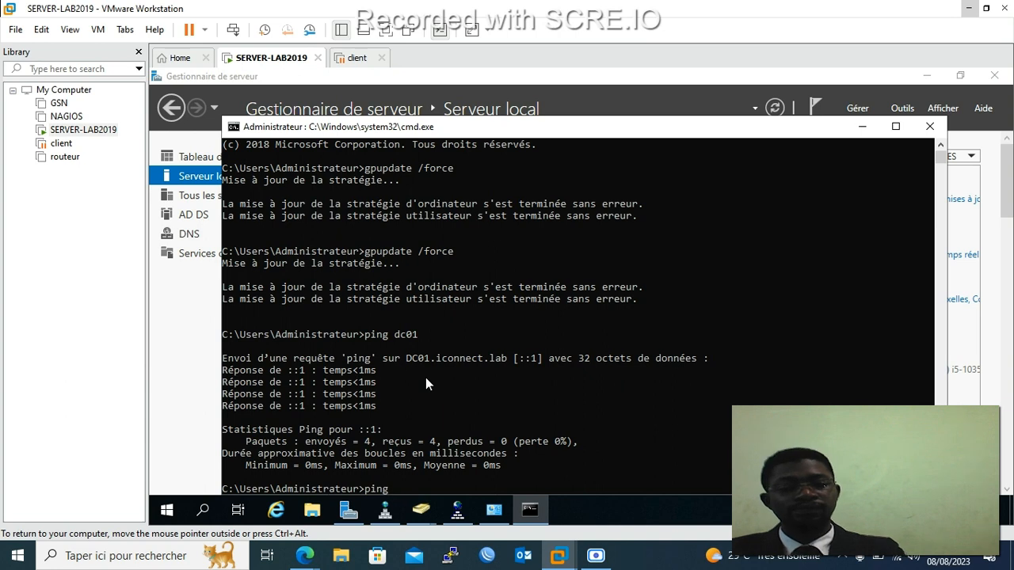
{"action": "type", "text": " -a 1"}
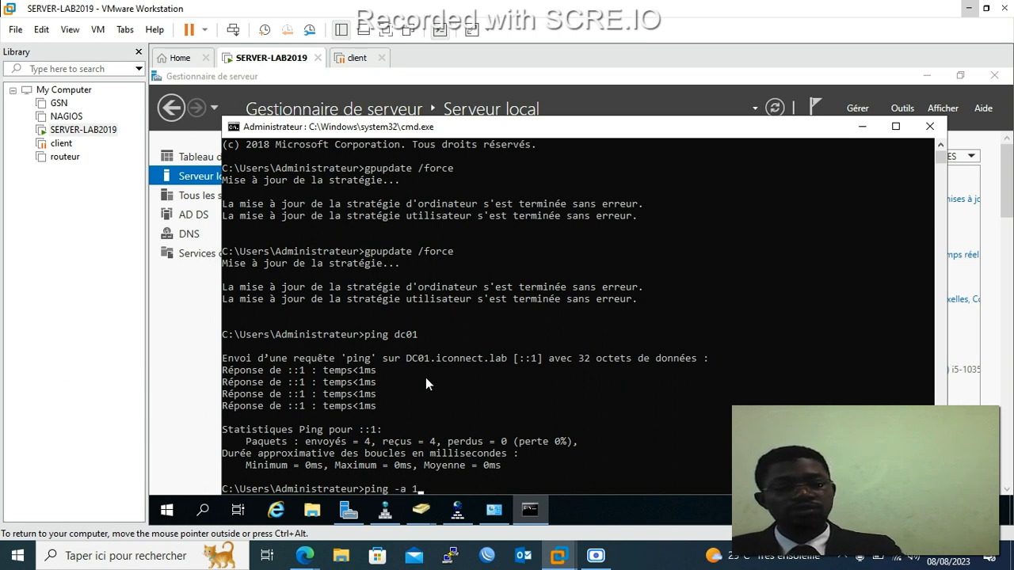
{"action": "type", "text": "92.168."}
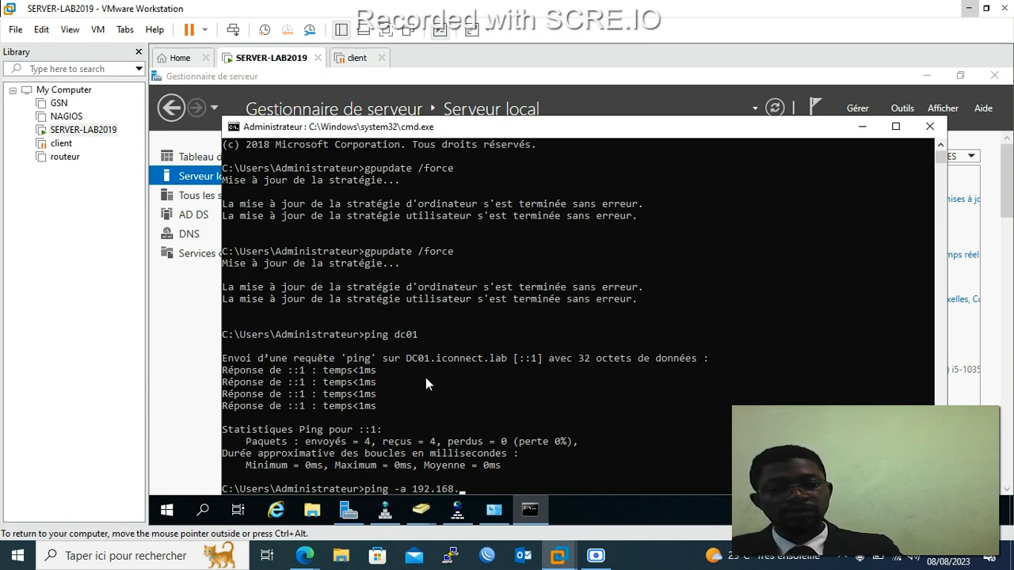
{"action": "type", "text": "1.1"}
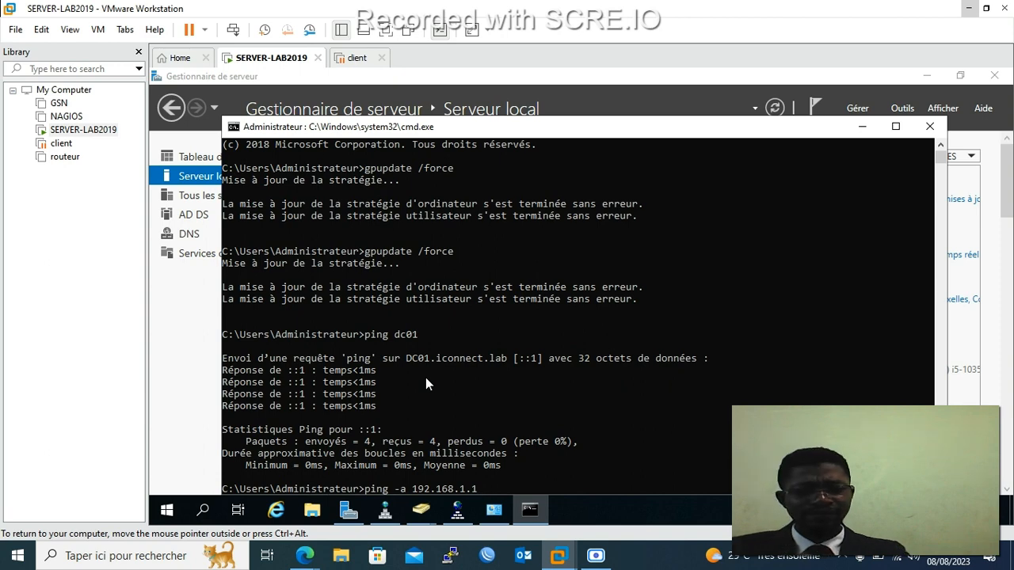
{"action": "key", "text": "Return"}
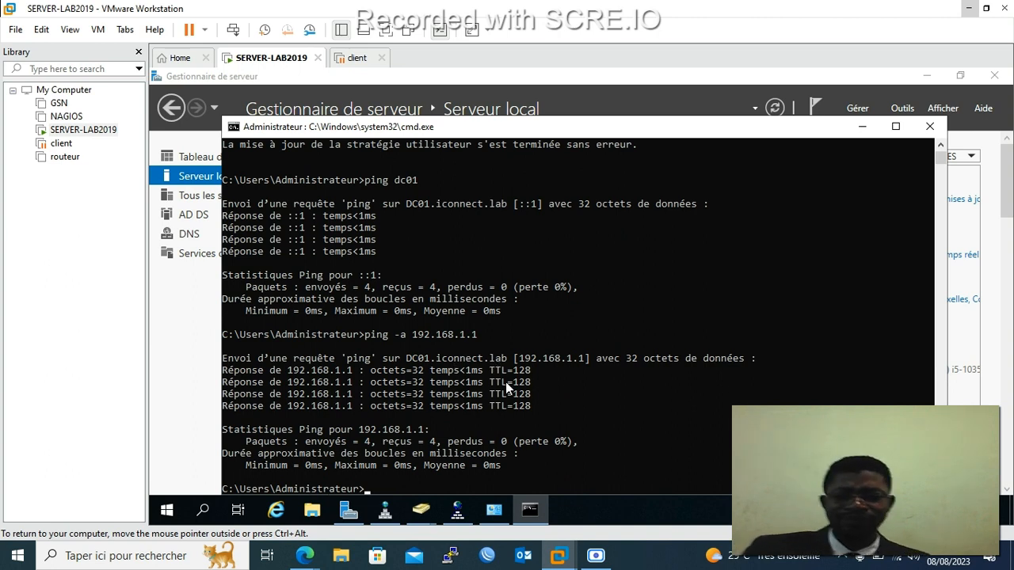
{"action": "left_click", "coordinate": [457, 511]}
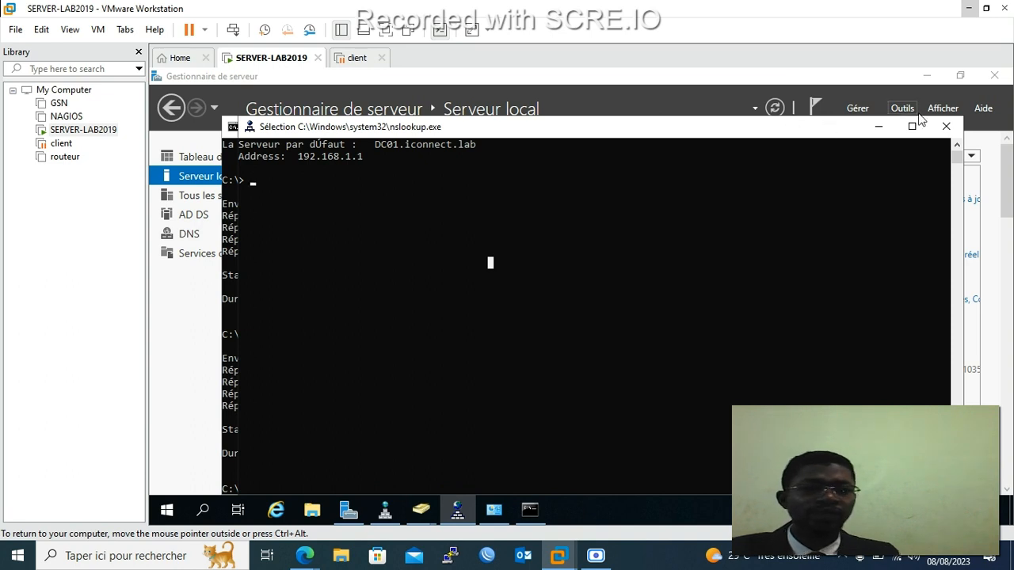
Close nslookup, check the reverse zone 1.168.192.in-addr.arpa in DNS Manager, then close it.
{"action": "left_click", "coordinate": [944, 129]}
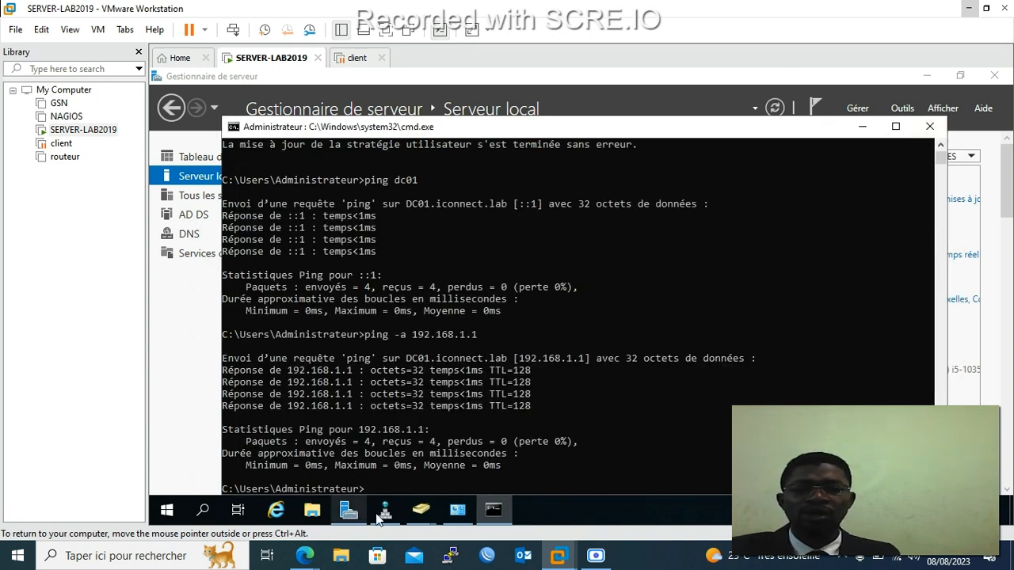
{"action": "left_click", "coordinate": [385, 509]}
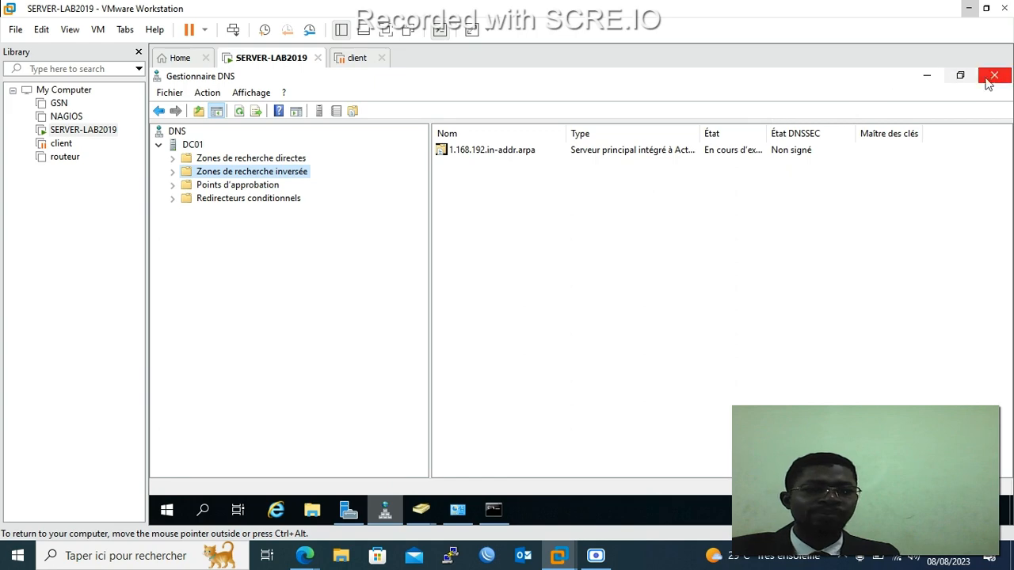
{"action": "left_click", "coordinate": [995, 78]}
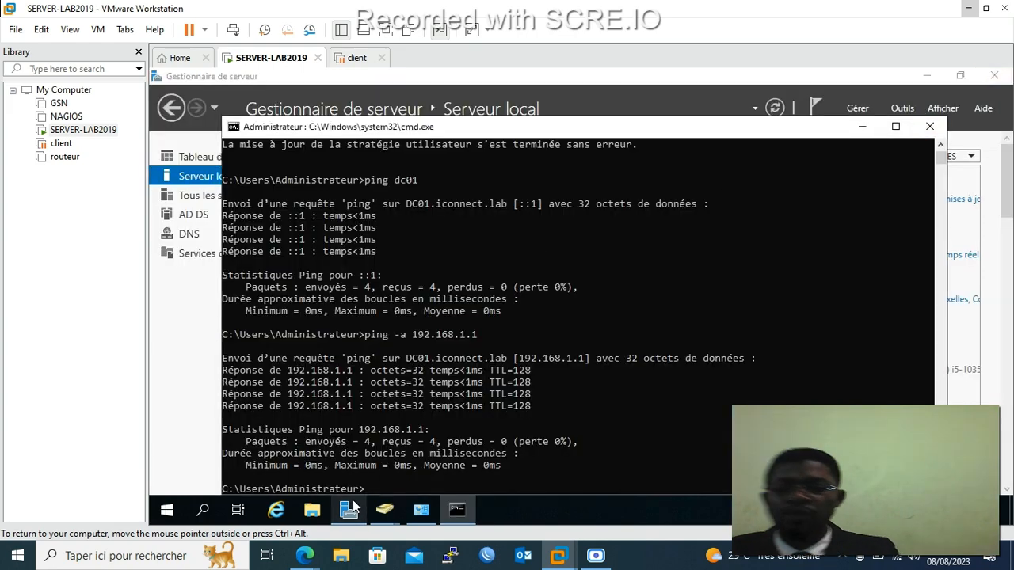
Run nslookup via Win+R to confirm DC01.iconnect.lab at 192.168.1.1, then close it.
{"action": "key", "text": "super+r"}
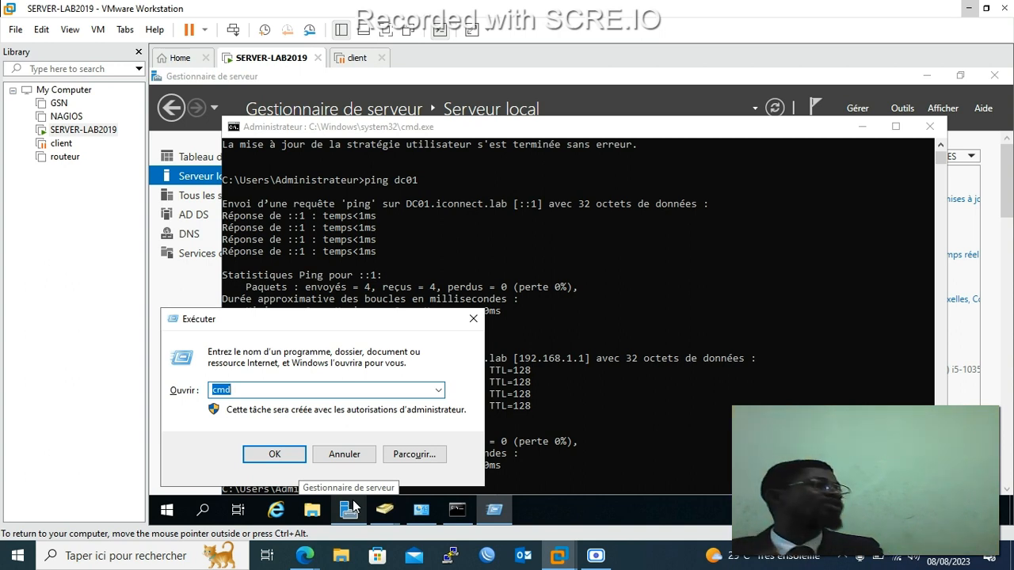
{"action": "type", "text": "nslook"}
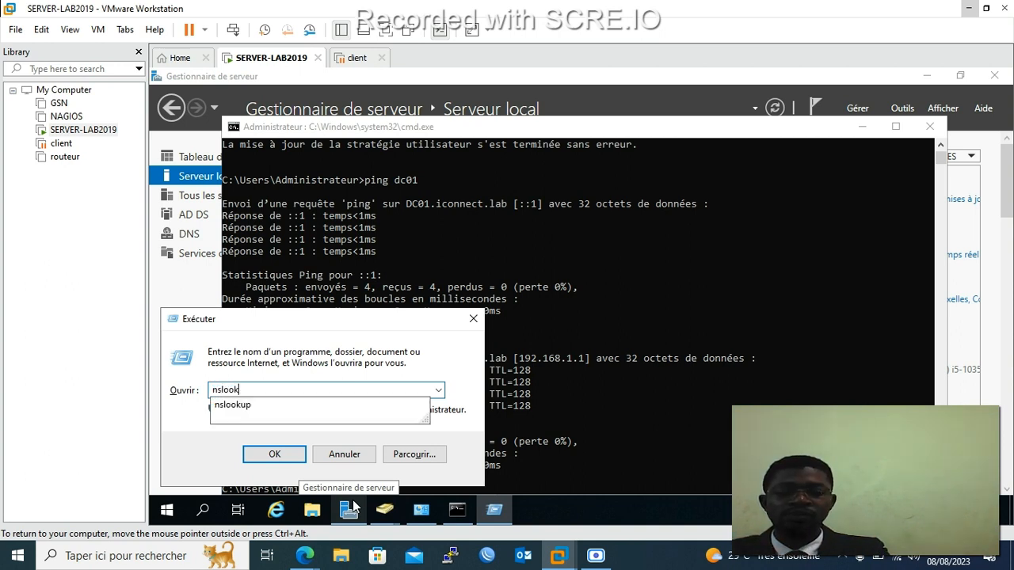
{"action": "type", "text": "up"}
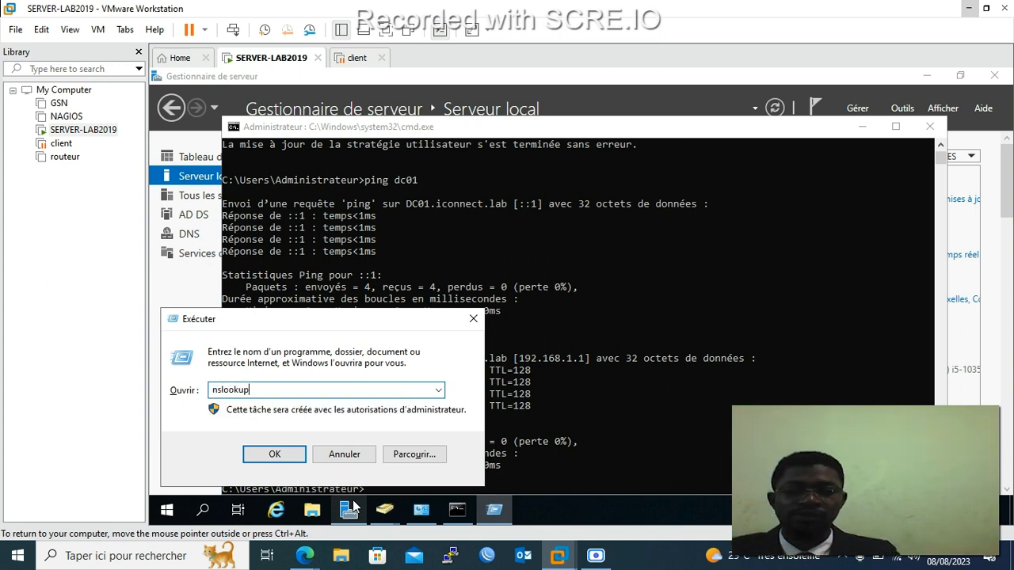
{"action": "key", "text": "Return"}
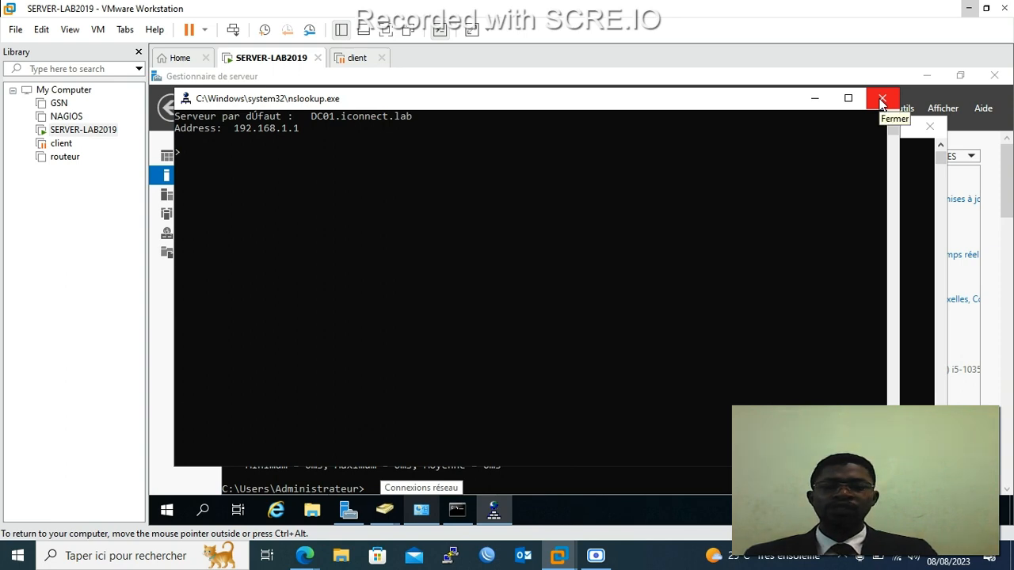
{"action": "left_click", "coordinate": [881, 100]}
Close the server's command prompt and resume the suspended client VM.
{"action": "left_click", "coordinate": [941, 129]}
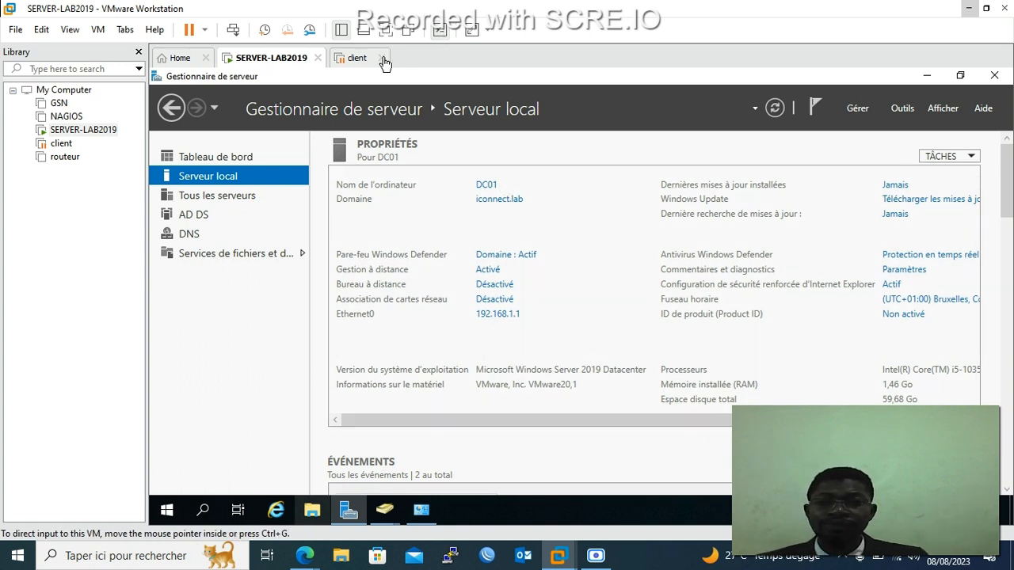
{"action": "left_click", "coordinate": [353, 61]}
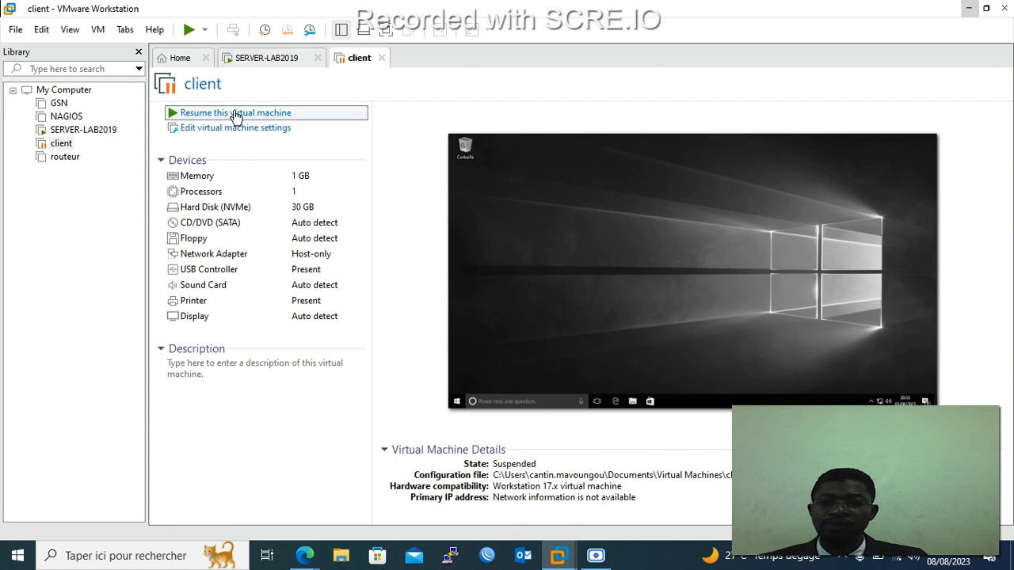
{"action": "left_click", "coordinate": [235, 113]}
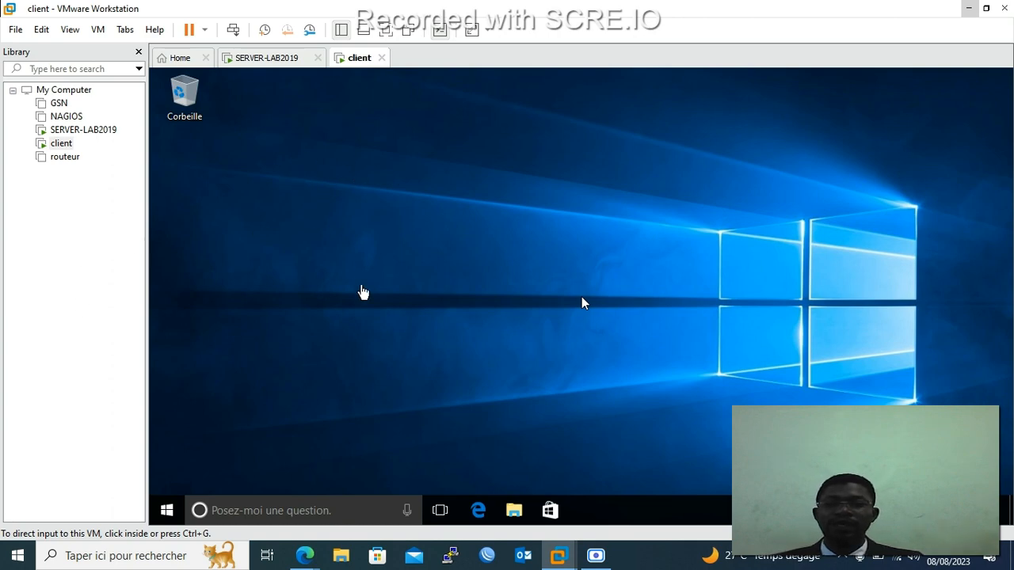
On the client VM, search for cmd and launch Command Prompt.
{"action": "left_click", "coordinate": [168, 513]}
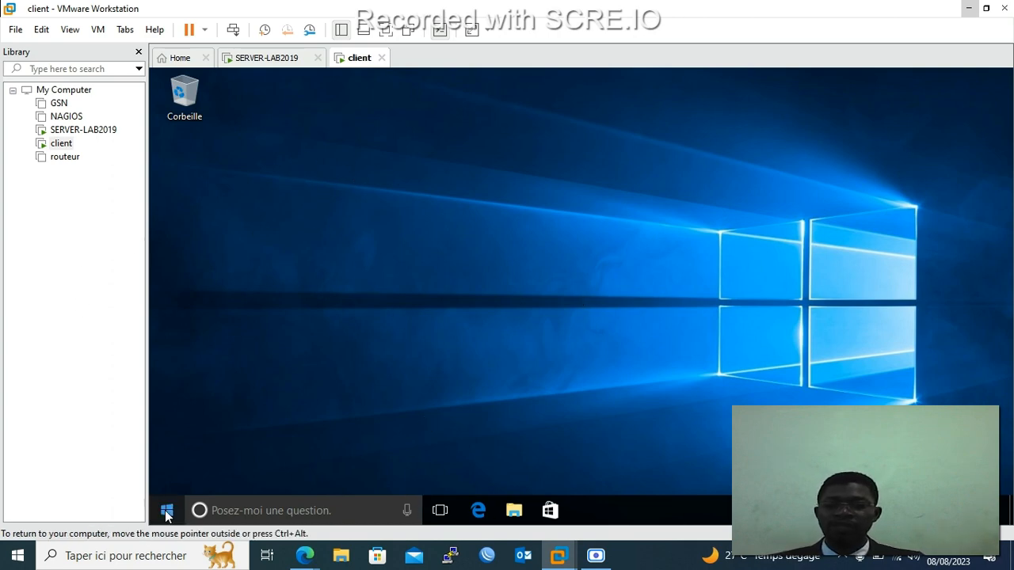
{"action": "left_click", "coordinate": [164, 512]}
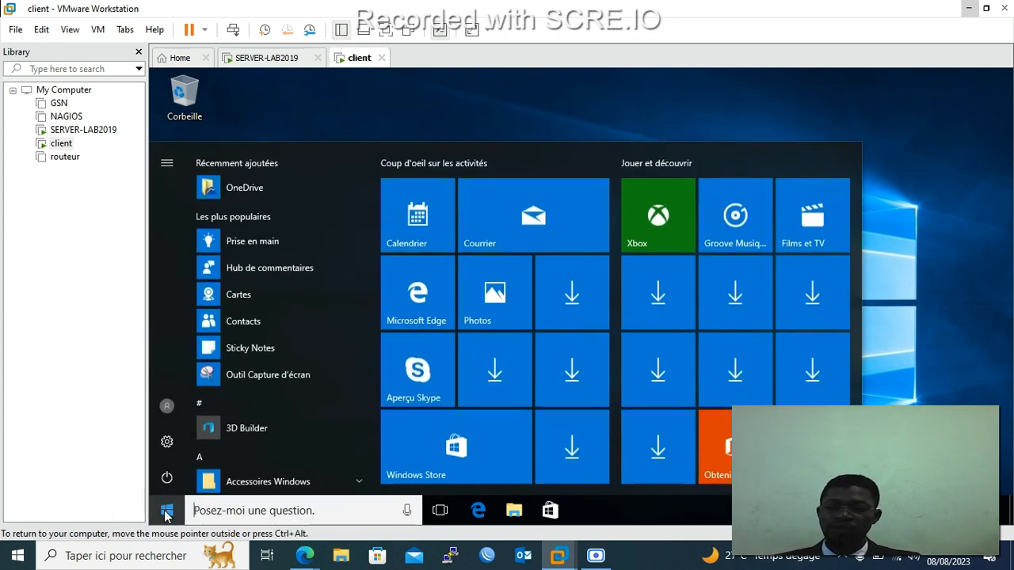
{"action": "left_click", "coordinate": [168, 406]}
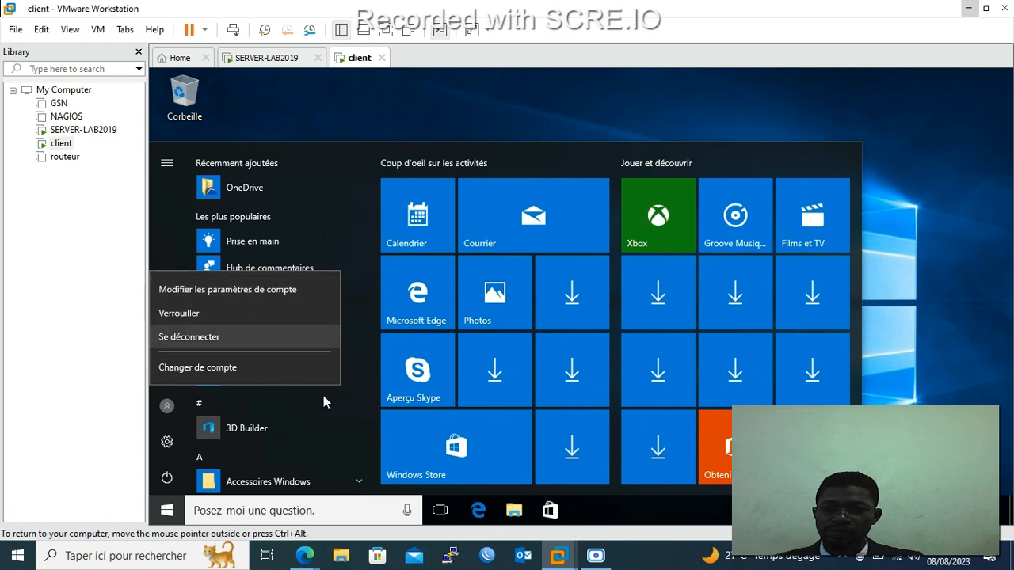
{"action": "left_click", "coordinate": [611, 502]}
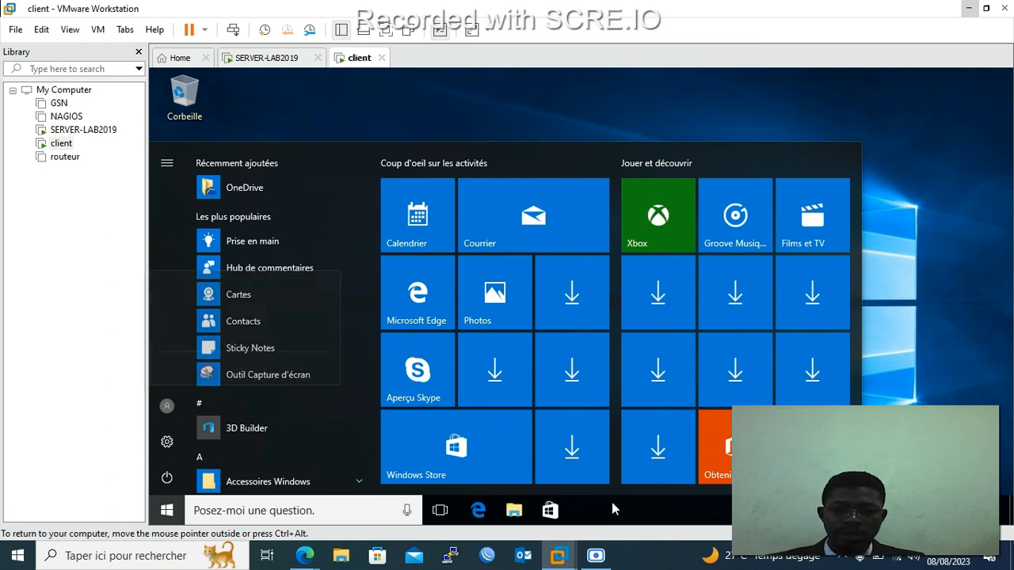
{"action": "left_click", "coordinate": [334, 509]}
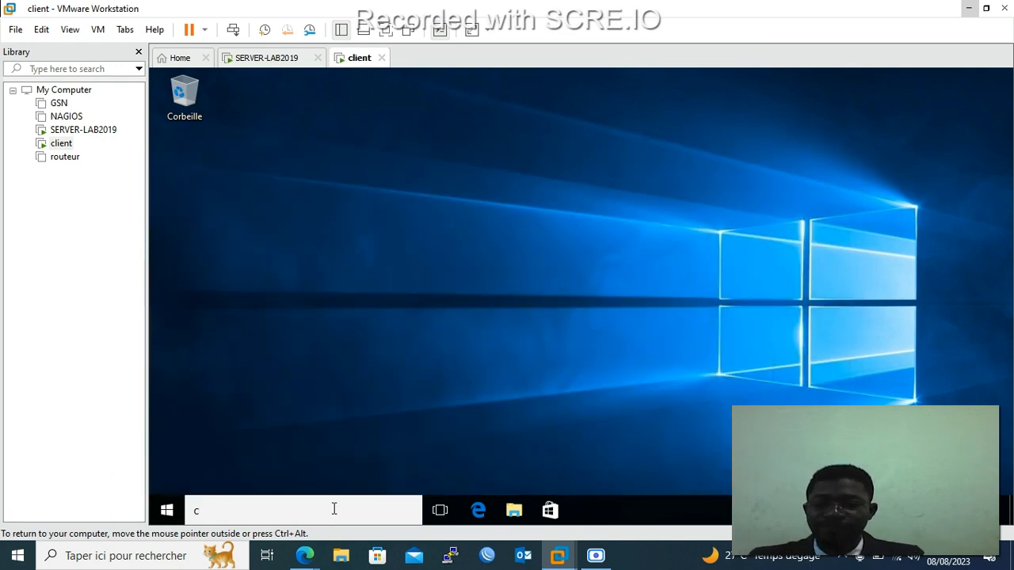
{"action": "type", "text": "cmd"}
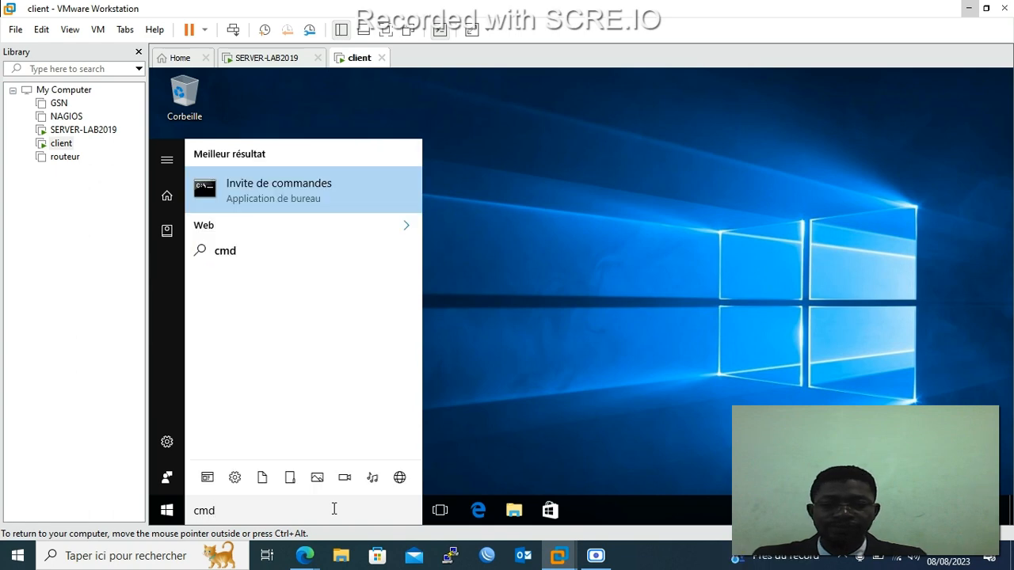
{"action": "key", "text": "Return"}
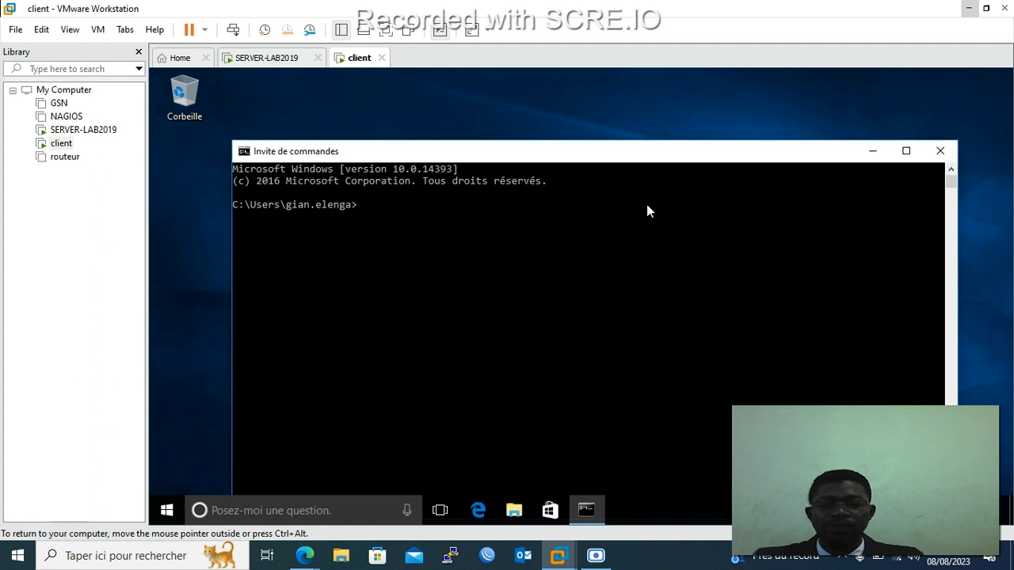
Run 'ping dc' (fails) and 'ping dc01' (replies from 192.168.1.1), then close the prompt.
{"action": "type", "text": "ping "}
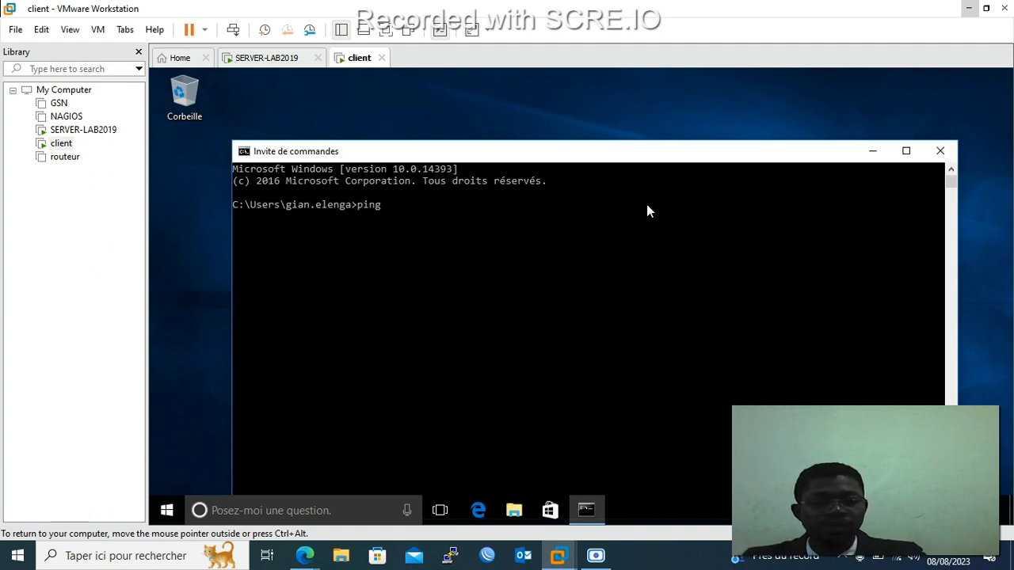
{"action": "type", "text": "c"}
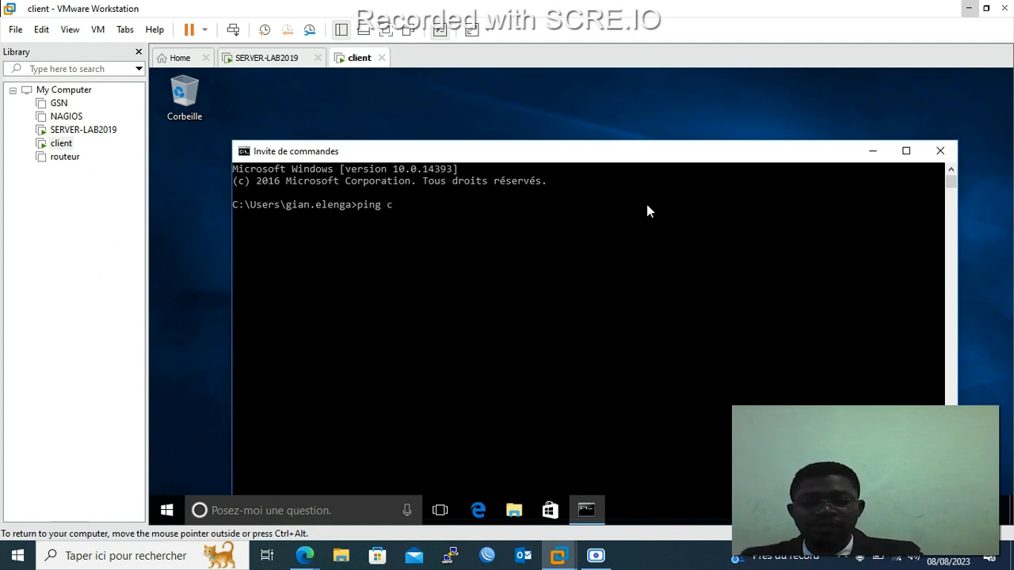
{"action": "key", "text": "BackSpace"}
{"action": "type", "text": "dc"}
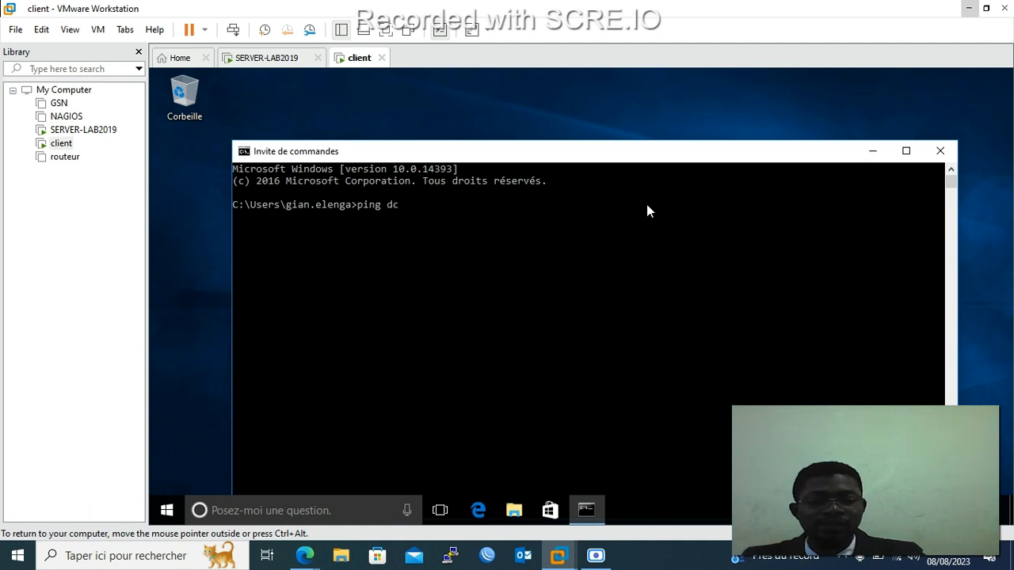
{"action": "key", "text": "Return"}
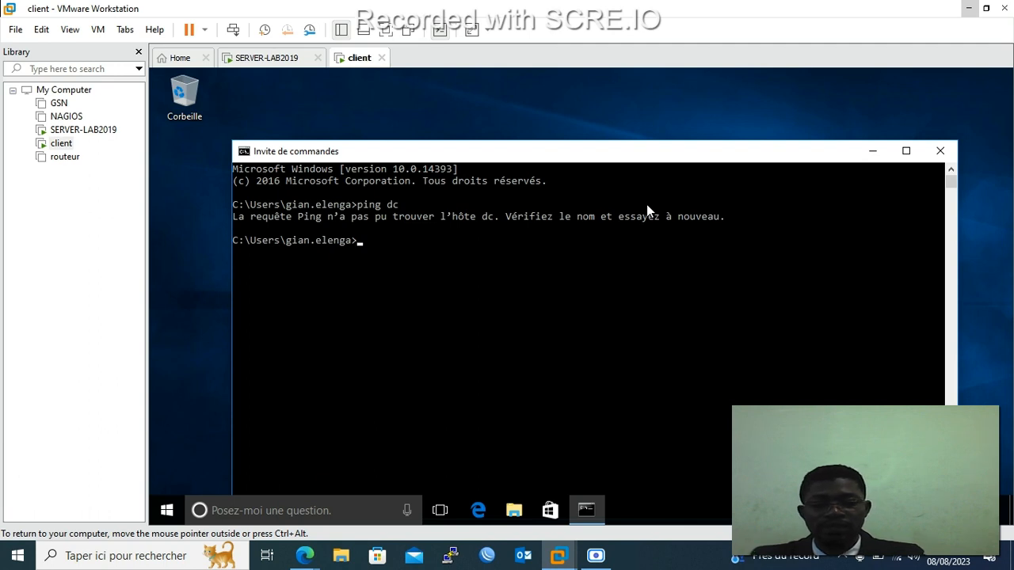
{"action": "key", "text": "Up"}
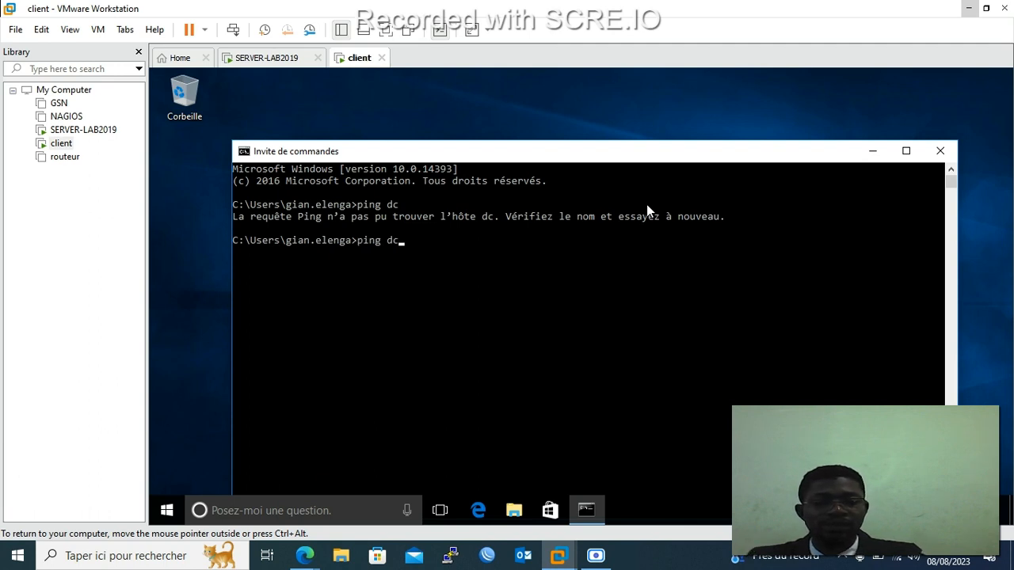
{"action": "type", "text": "01"}
{"action": "key", "text": "Return"}
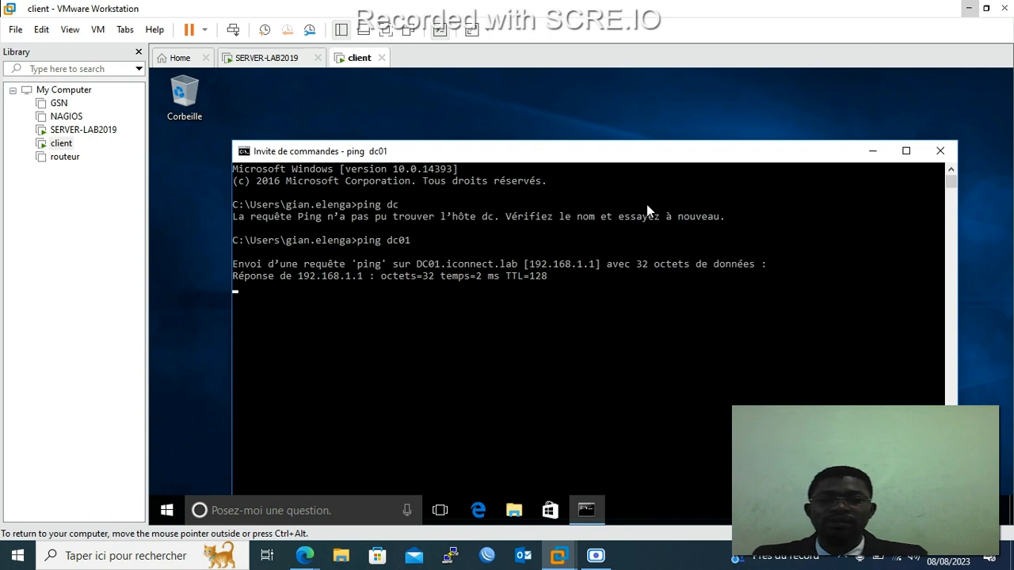
{"action": "left_click", "coordinate": [940, 151]}
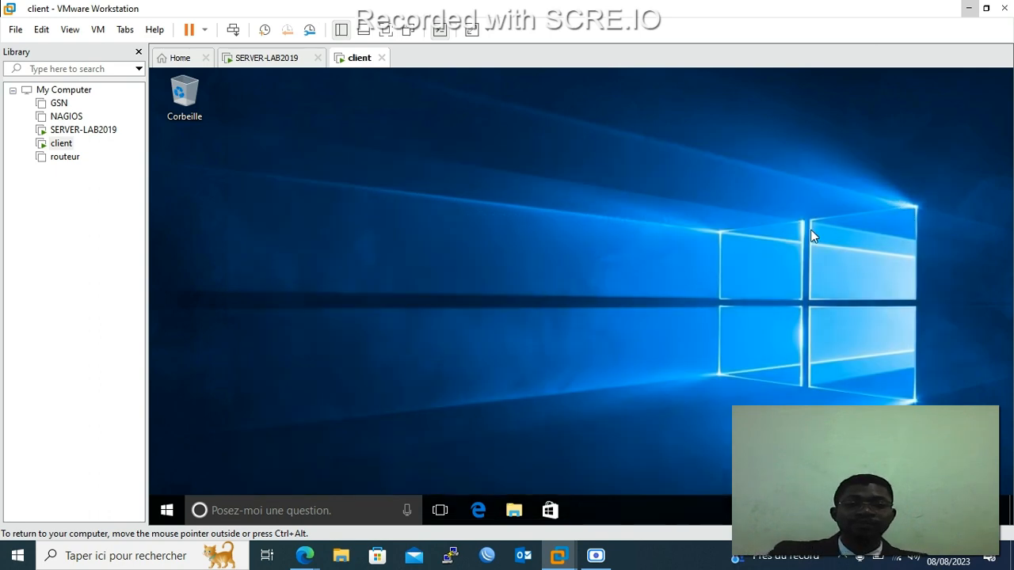
Sign the current user out from the Start menu, confirming Se déconnecter quand même.
{"action": "left_click", "coordinate": [167, 510]}
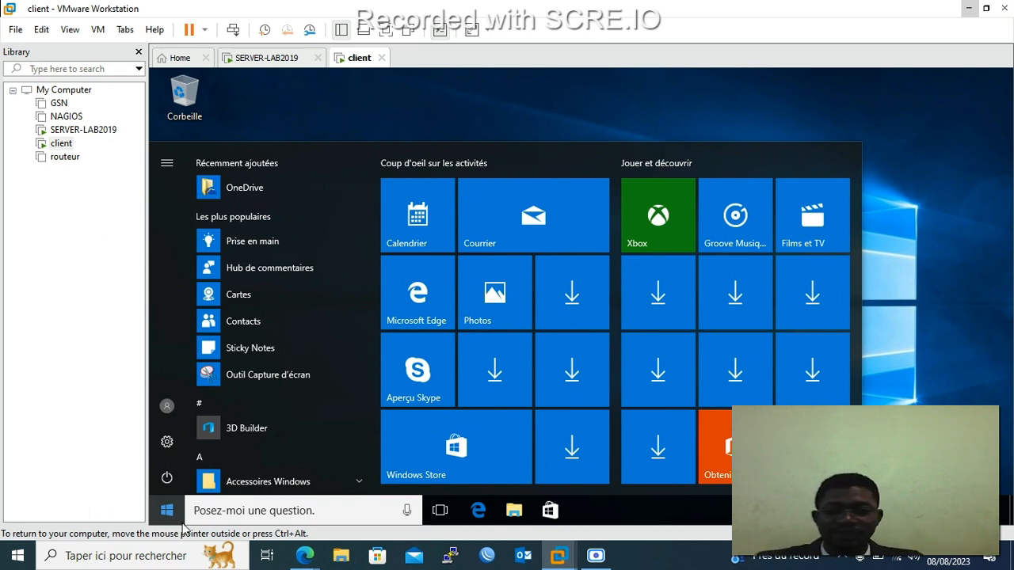
{"action": "left_click", "coordinate": [169, 411]}
{"action": "left_click", "coordinate": [171, 339]}
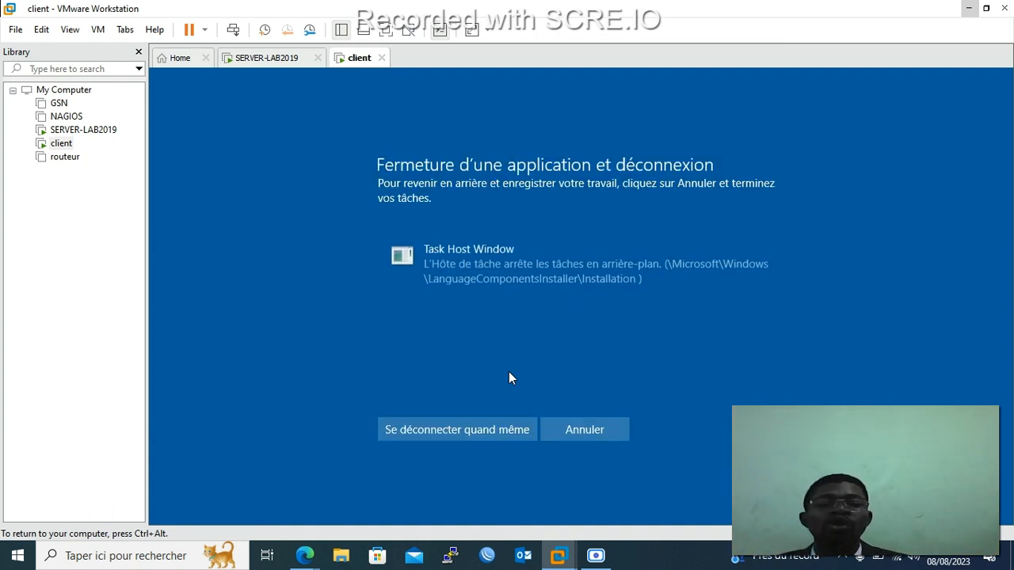
{"action": "left_click", "coordinate": [491, 428]}
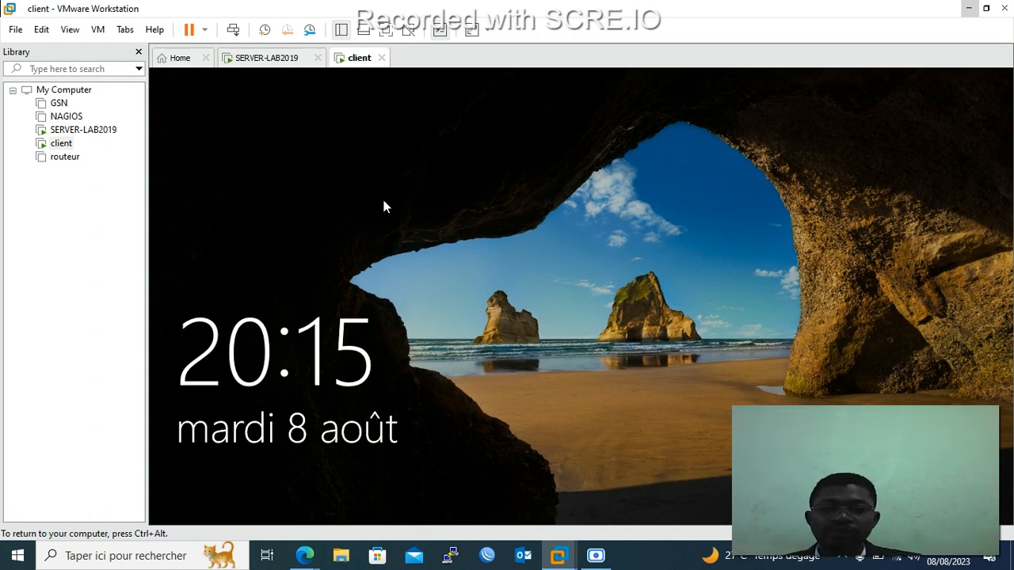
Sign in as Autre utilisateur with the domain user's username and password.
{"action": "key", "text": "ctrl+alt"}
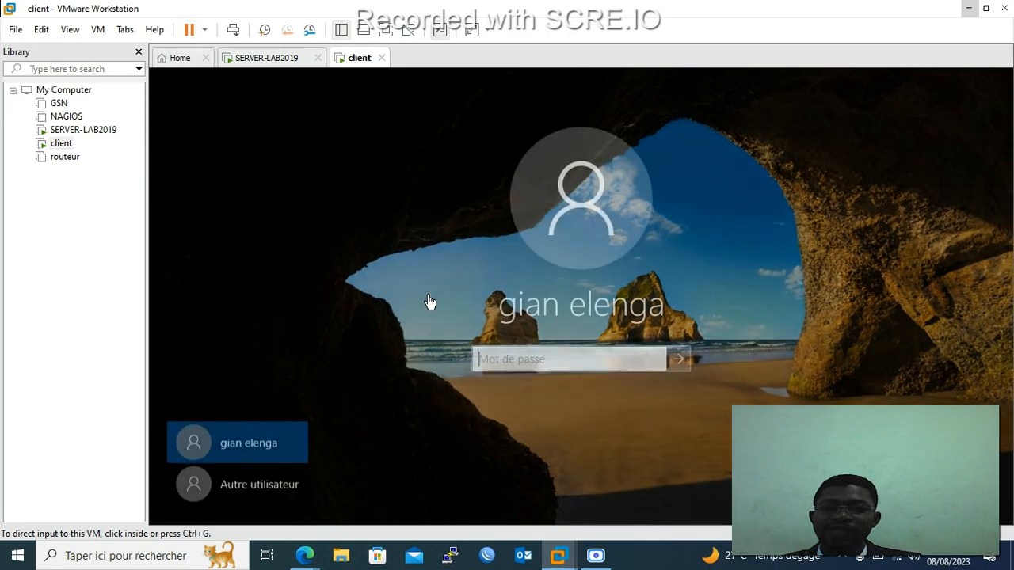
{"action": "left_click", "coordinate": [252, 479]}
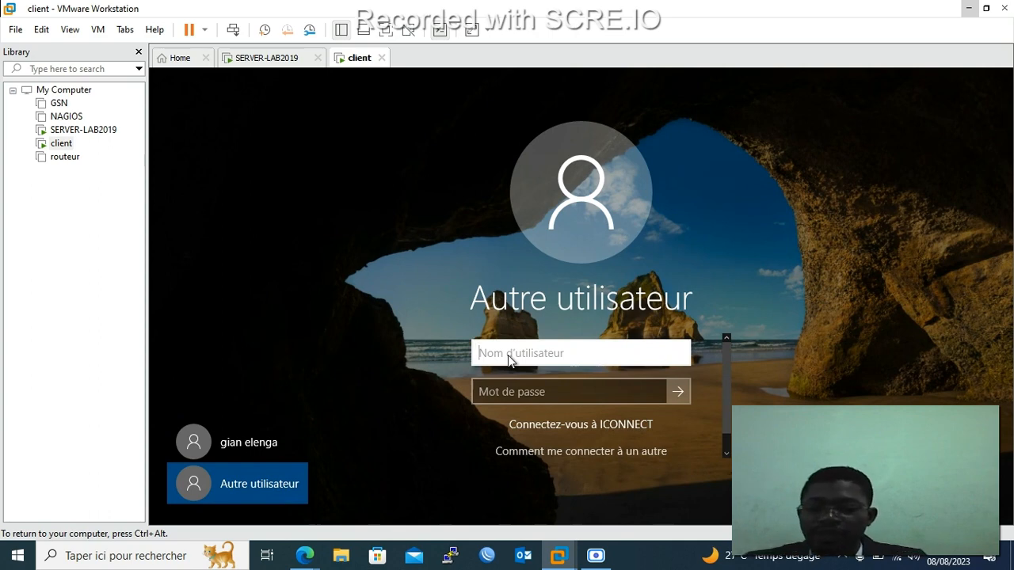
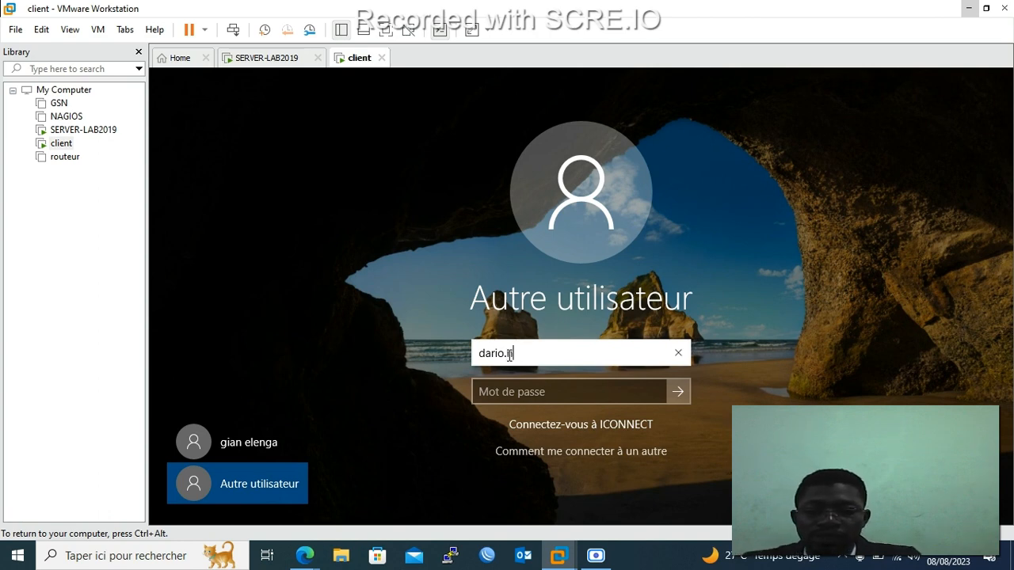
{"action": "left_click", "coordinate": [529, 384]}
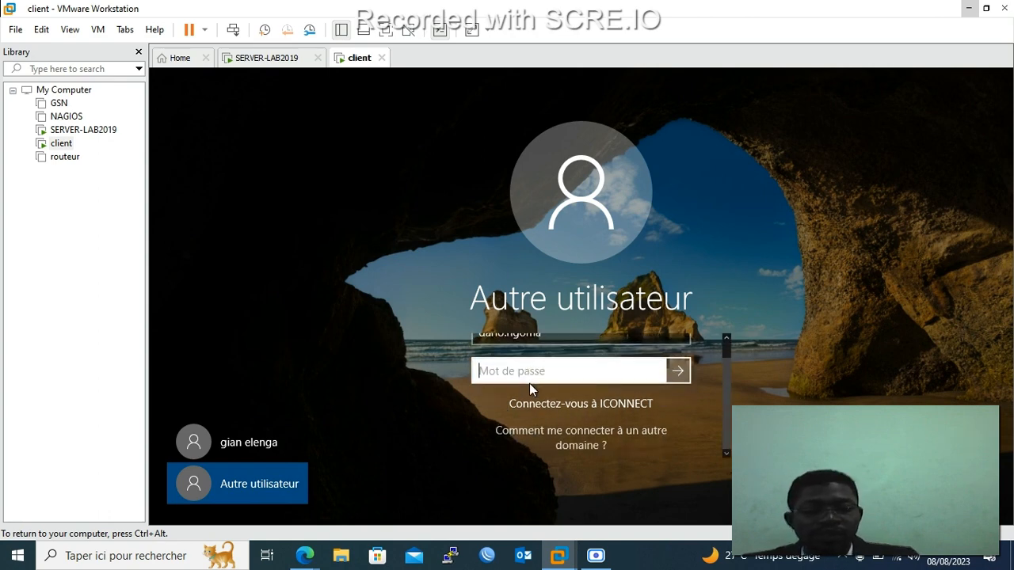
{"action": "type", "text": "•••"}
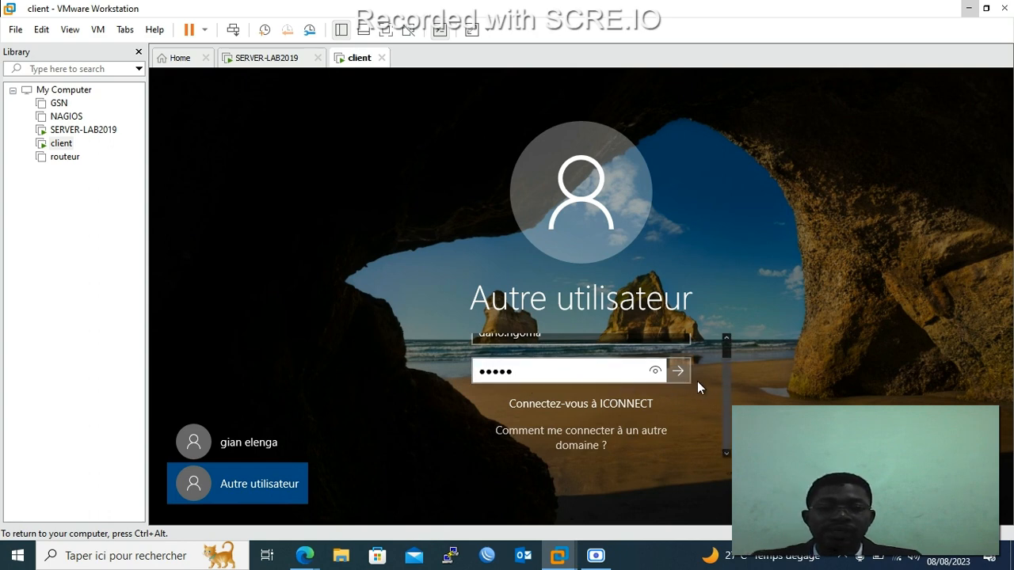
{"action": "left_click", "coordinate": [678, 372]}
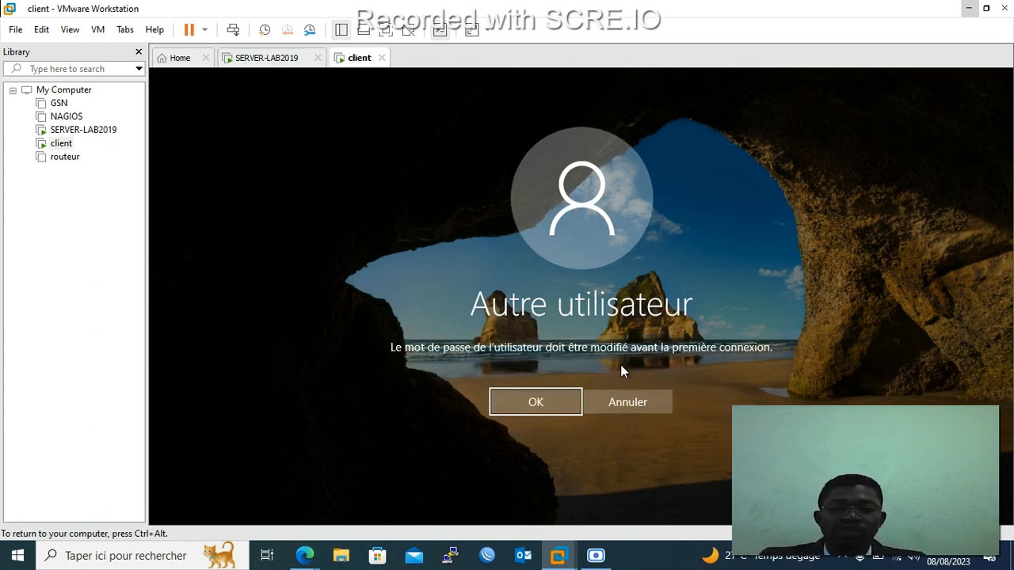
Enter and confirm a new password at the required change, then sign in with it.
{"action": "left_click", "coordinate": [549, 402]}
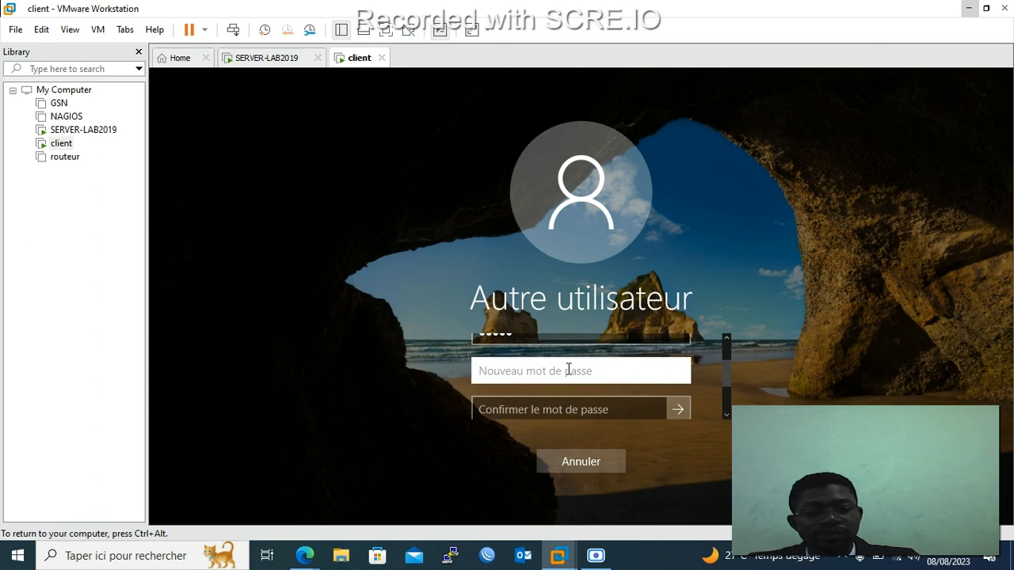
{"action": "type", "text": "••••••"}
{"action": "key", "text": "Tab"}
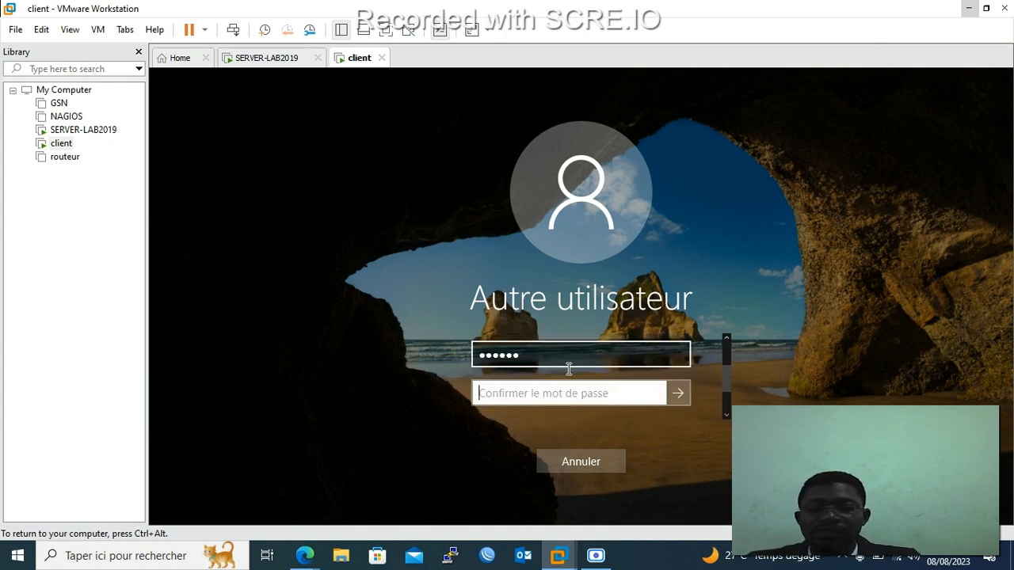
{"action": "type", "text": "••••••"}
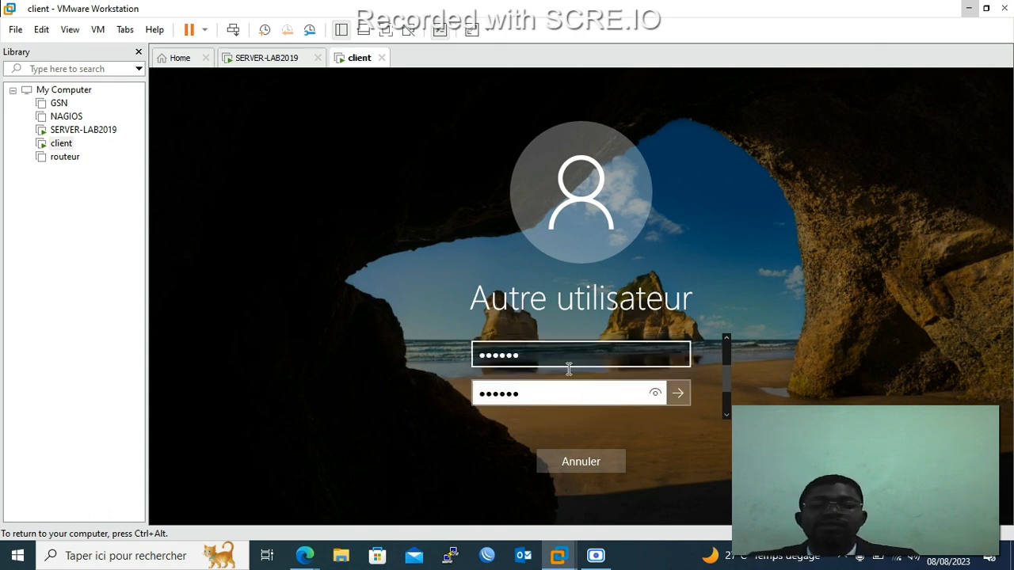
{"action": "left_click", "coordinate": [679, 393]}
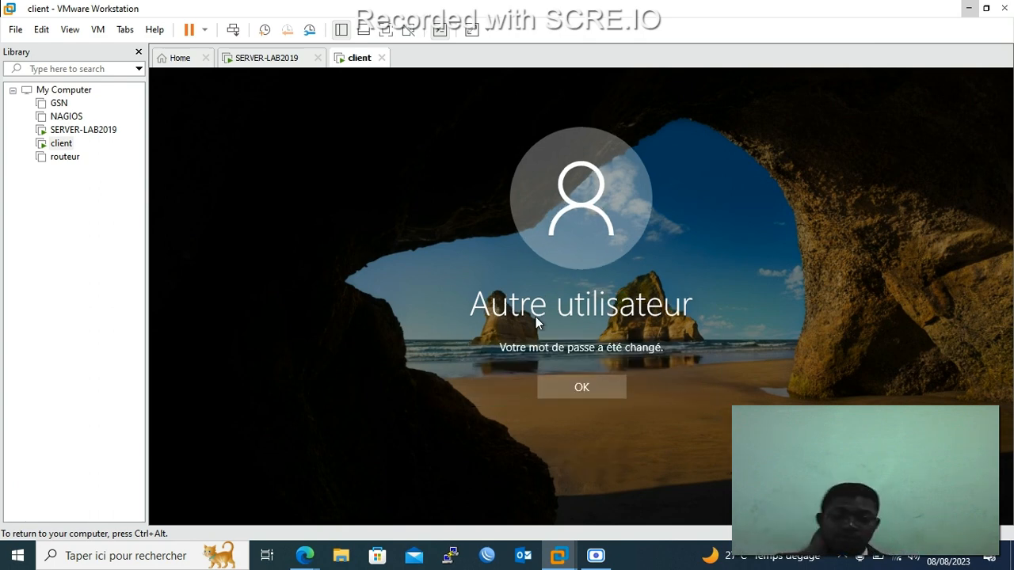
{"action": "left_click", "coordinate": [593, 385]}
{"action": "left_click", "coordinate": [590, 348]}
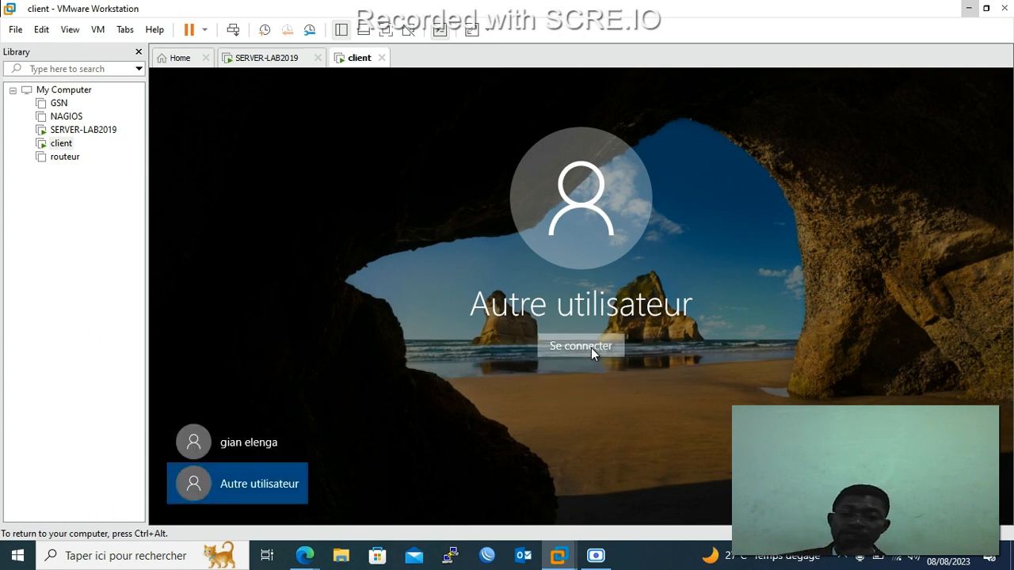
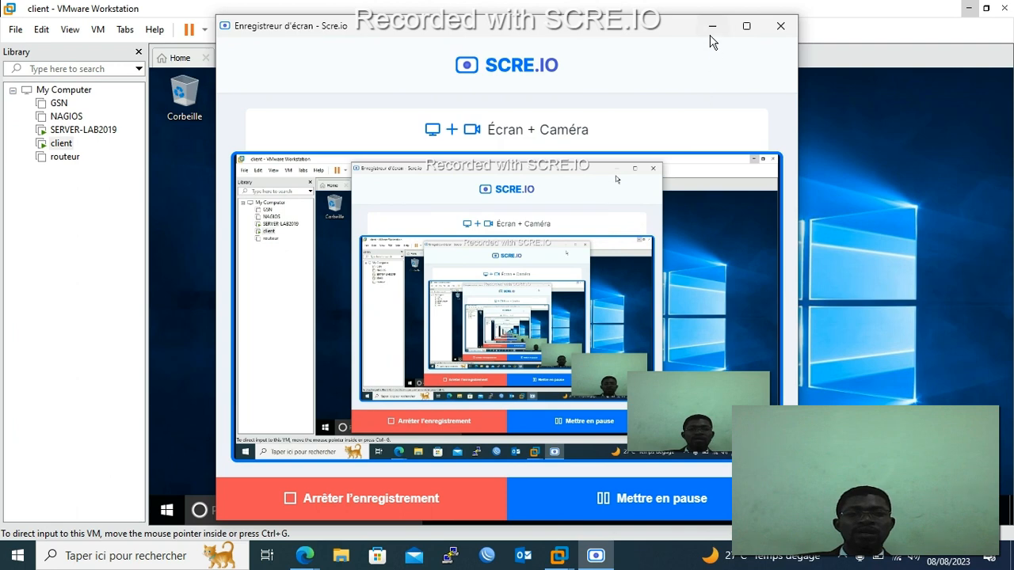
Bring the client VM's Windows 10 desktop into view in VMware Workstation.
{"action": "left_click", "coordinate": [711, 27]}
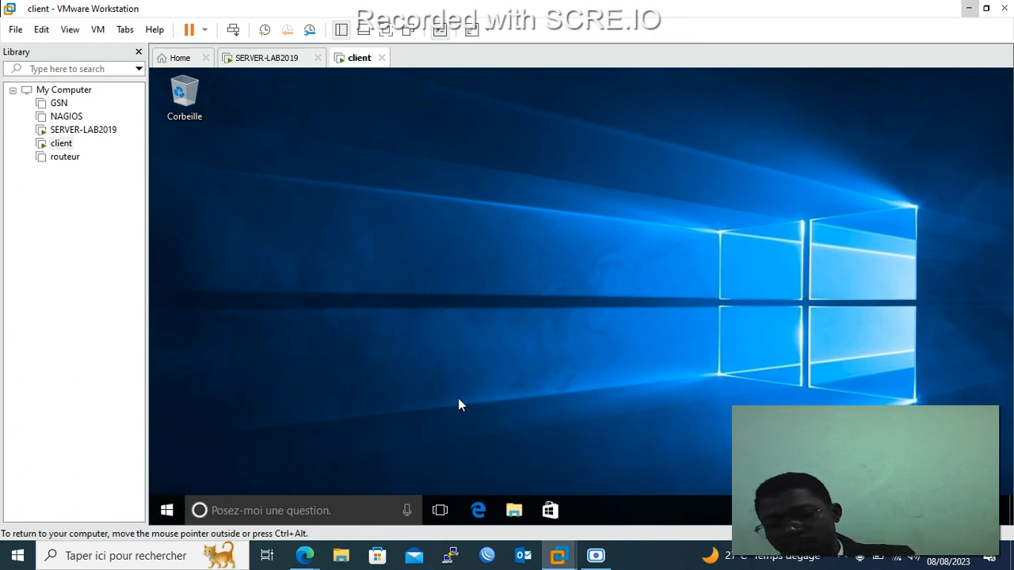
Reach the empty Notes_Examen share through \\dc01 from the Run box, then switch to SERVER-LAB2019.
{"action": "key", "text": "super+r"}
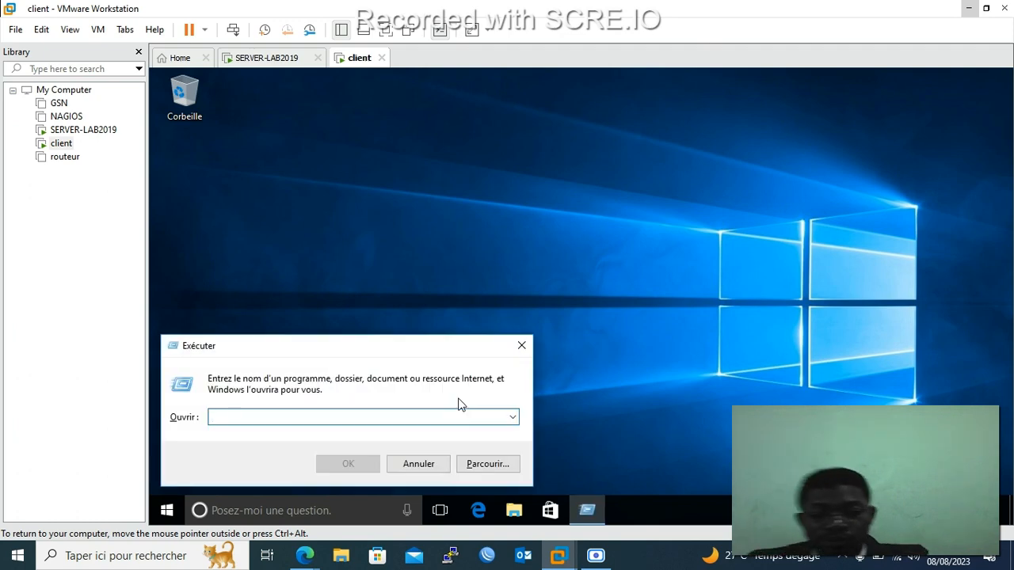
{"action": "type", "text": "\\\\"}
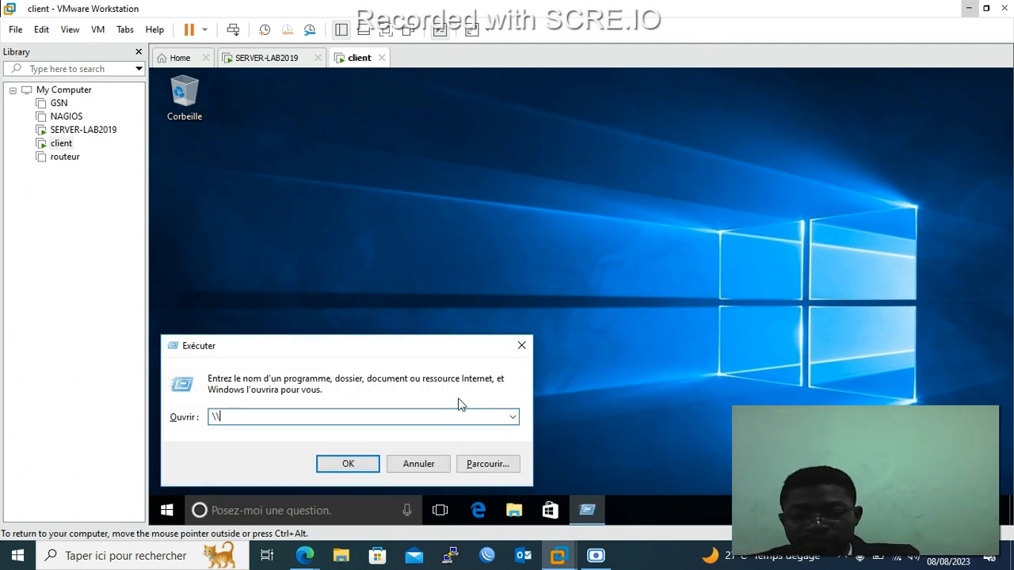
{"action": "type", "text": "dc"}
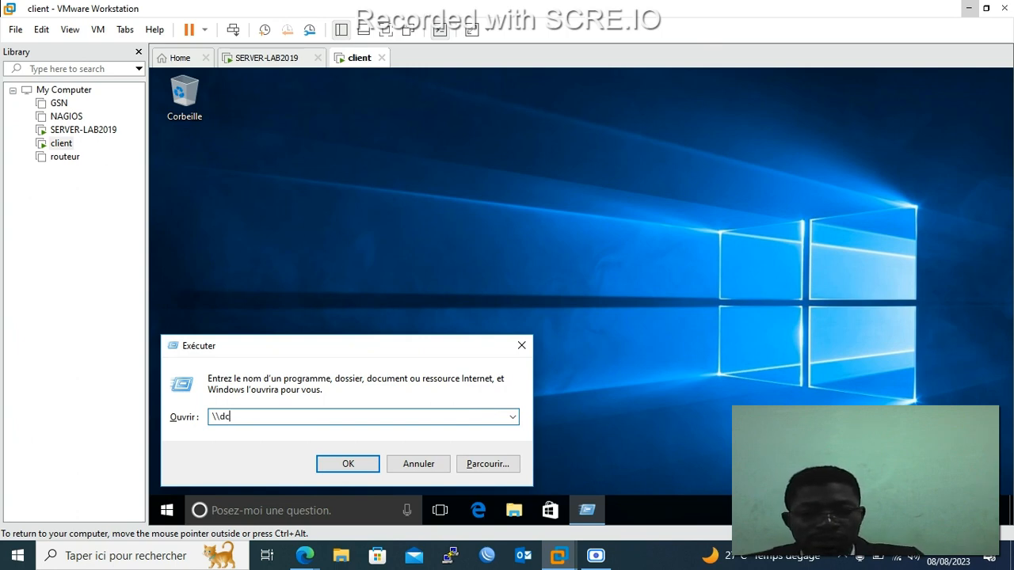
{"action": "type", "text": "01"}
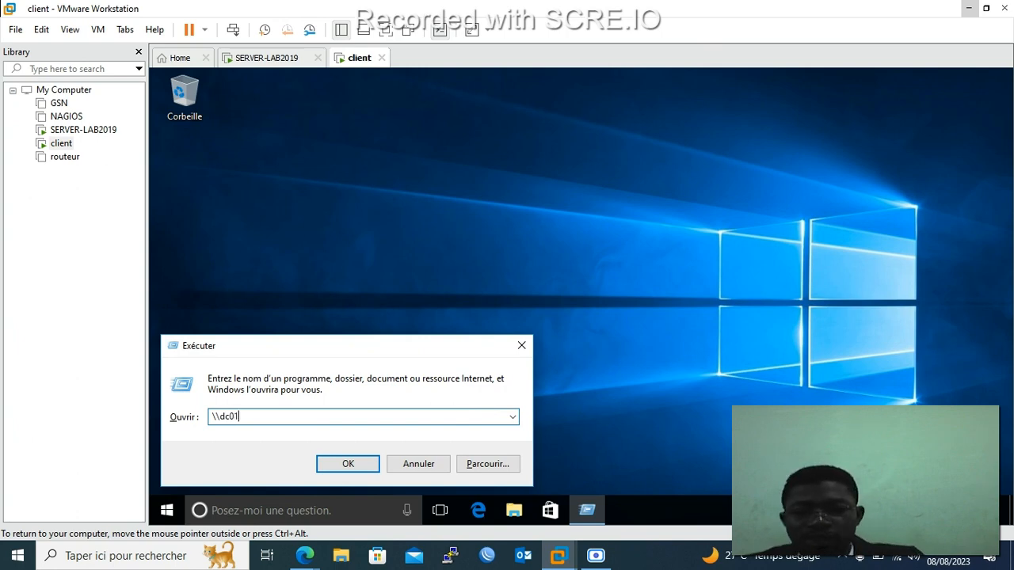
{"action": "key", "text": "Return"}
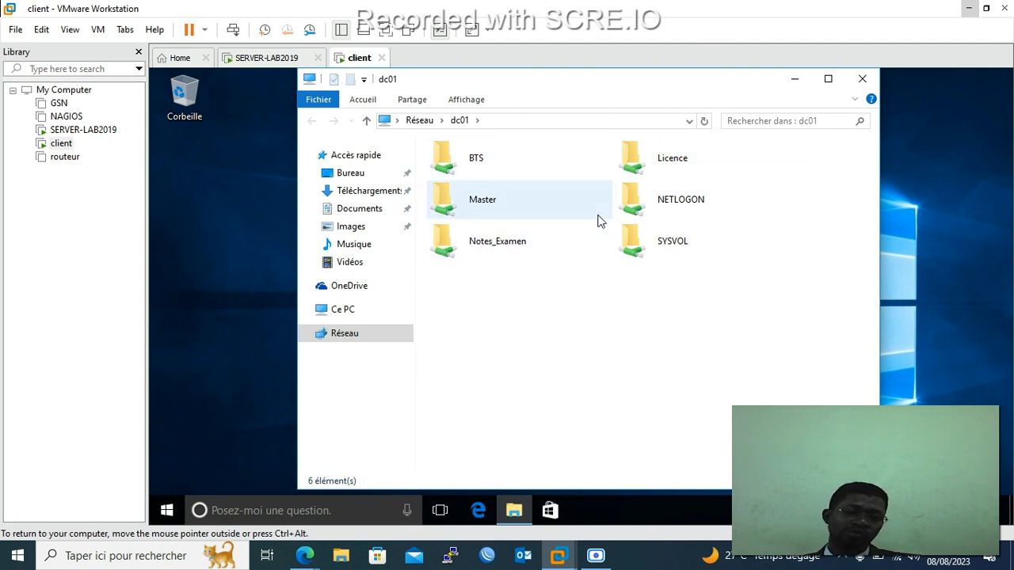
{"action": "double_click", "coordinate": [516, 248]}
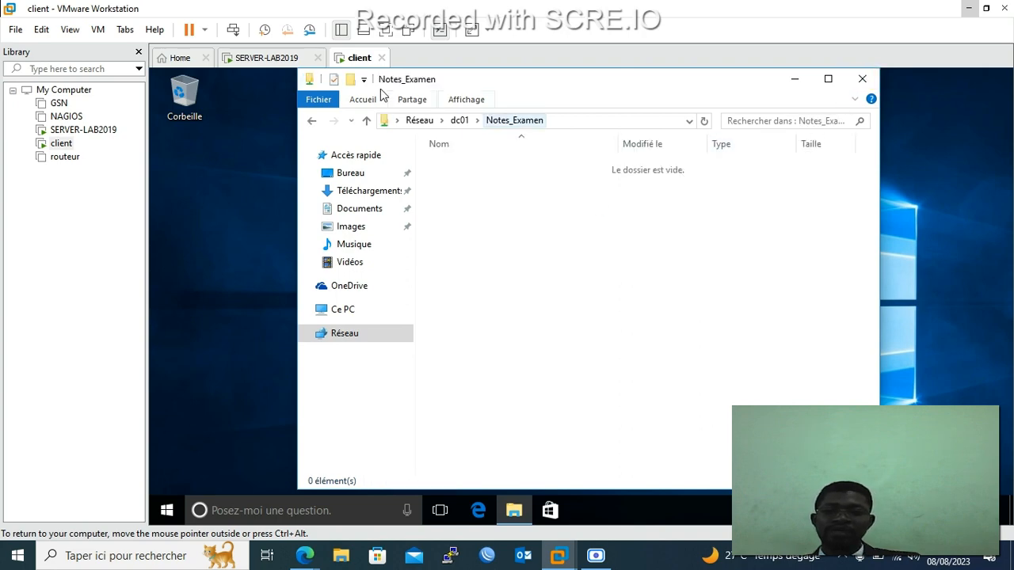
{"action": "left_click", "coordinate": [247, 58]}
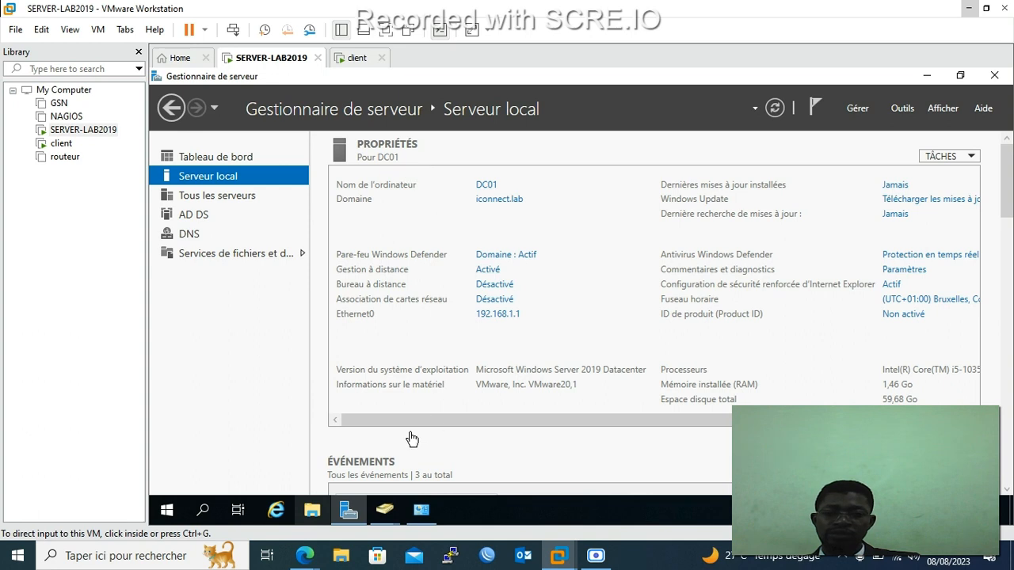
Open the C:\Notes_Examen folder in File Explorer on the server.
{"action": "left_click", "coordinate": [314, 512]}
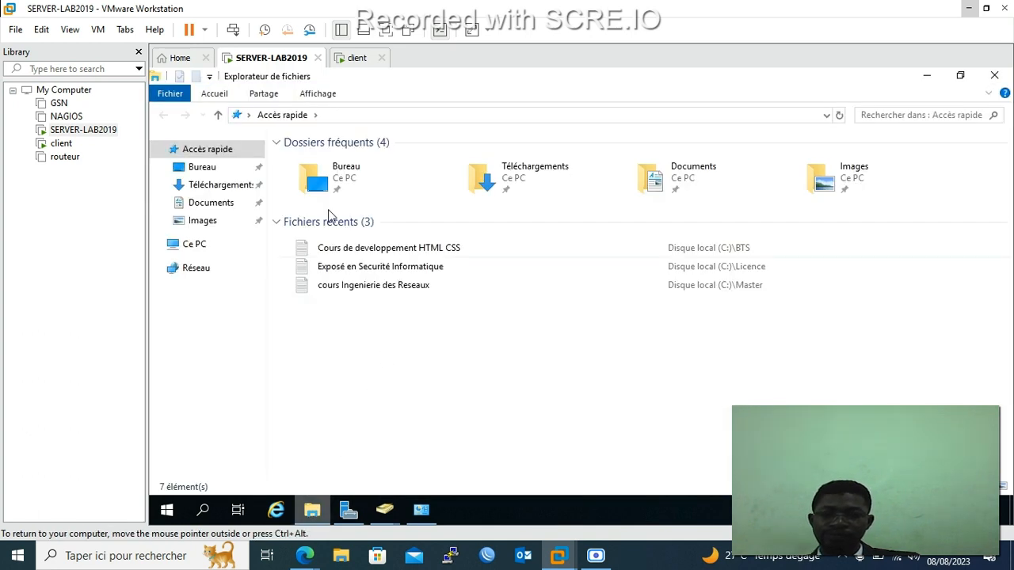
{"action": "left_click", "coordinate": [198, 246]}
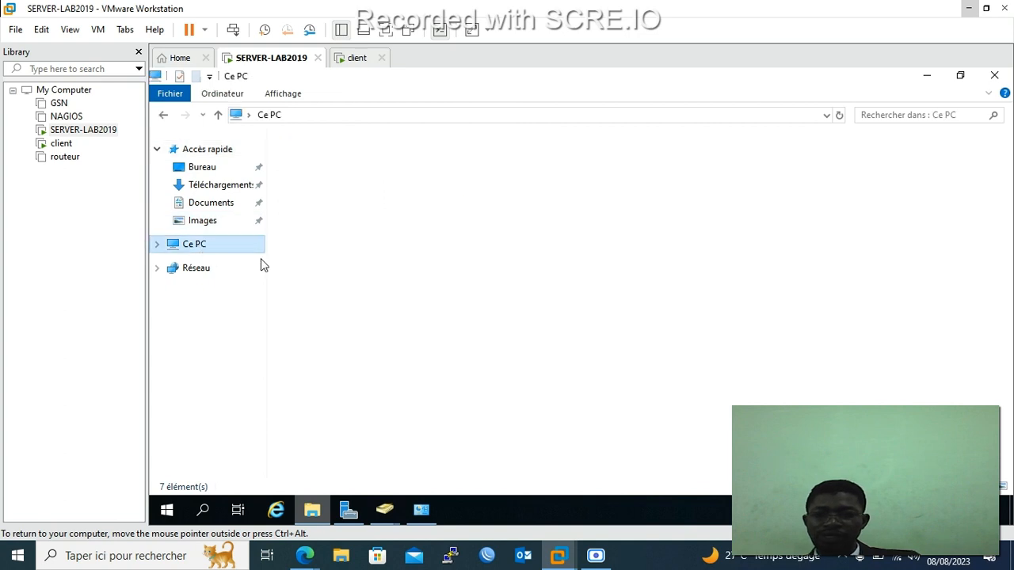
{"action": "double_click", "coordinate": [548, 314]}
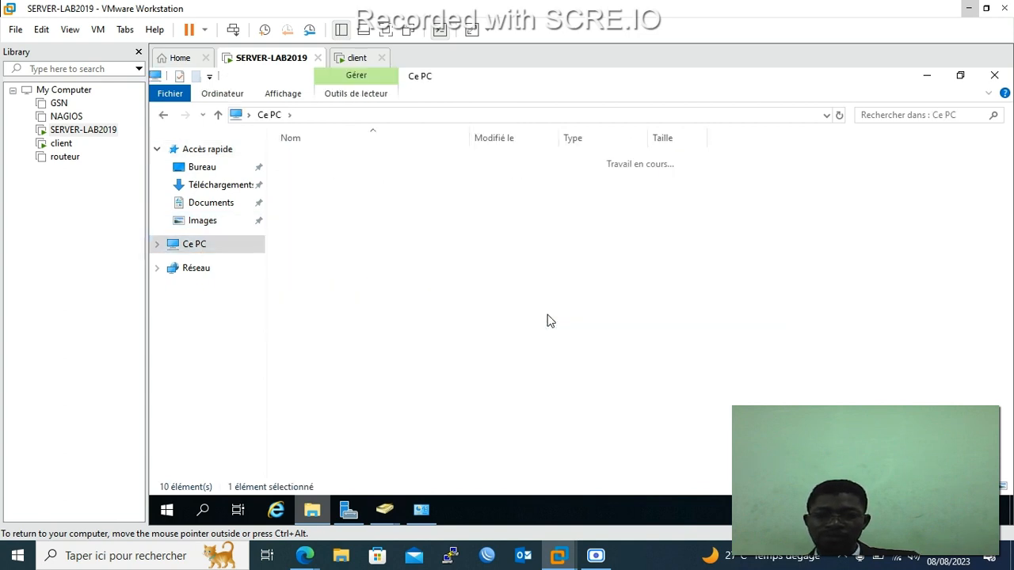
{"action": "double_click", "coordinate": [349, 208]}
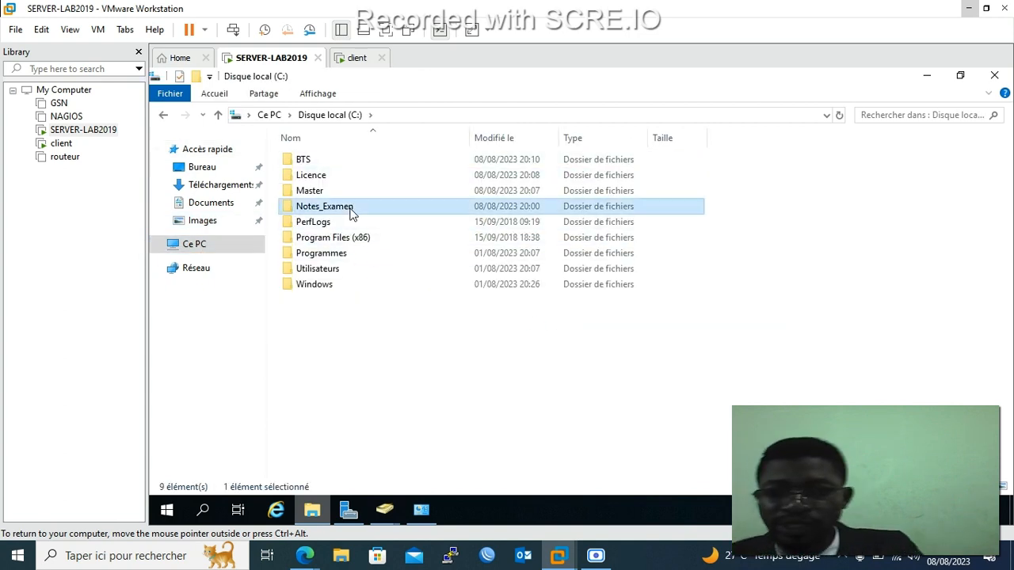
Create a new text document named licence in Notes_Examen and open it.
{"action": "right_click", "coordinate": [380, 228]}
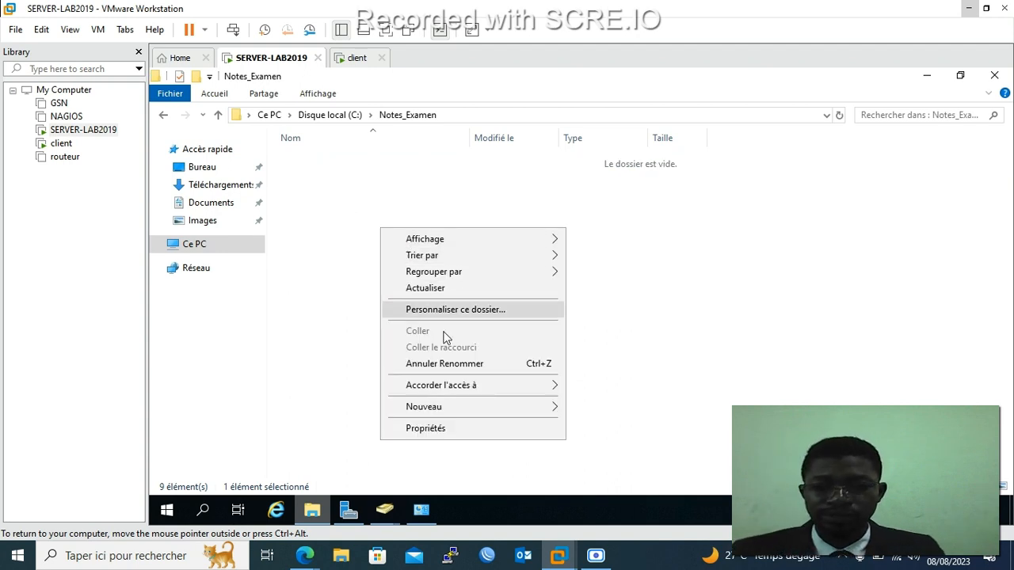
{"action": "mouse_move", "coordinate": [470, 409]}
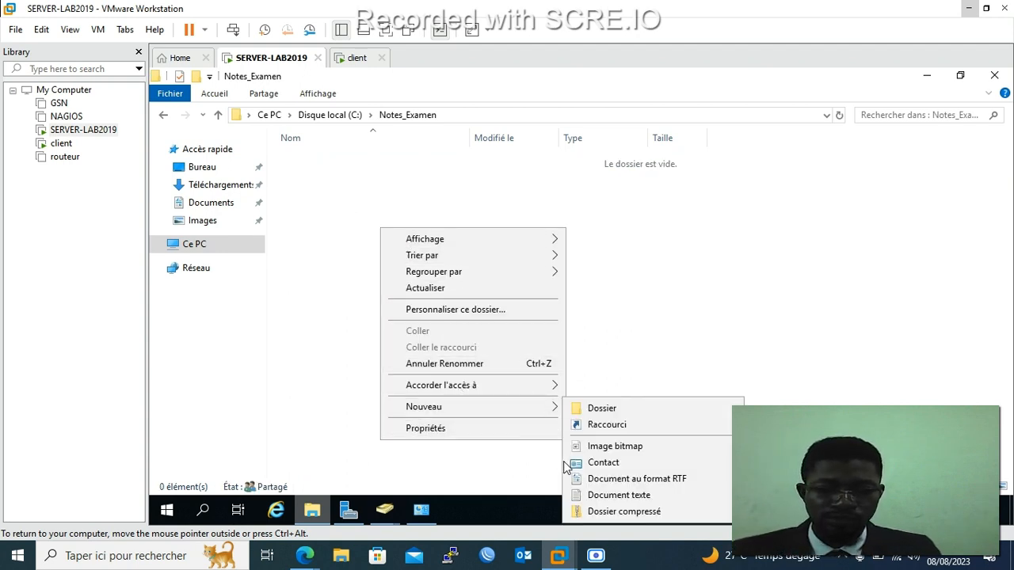
{"action": "left_click", "coordinate": [594, 495]}
{"action": "type", "text": "licence"}
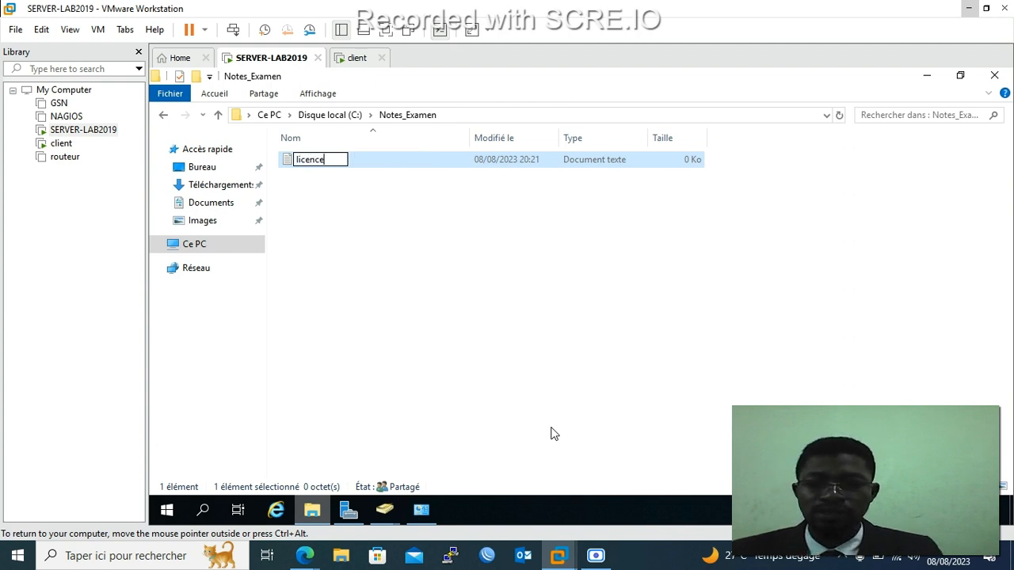
{"action": "left_click", "coordinate": [504, 297]}
{"action": "double_click", "coordinate": [315, 162]}
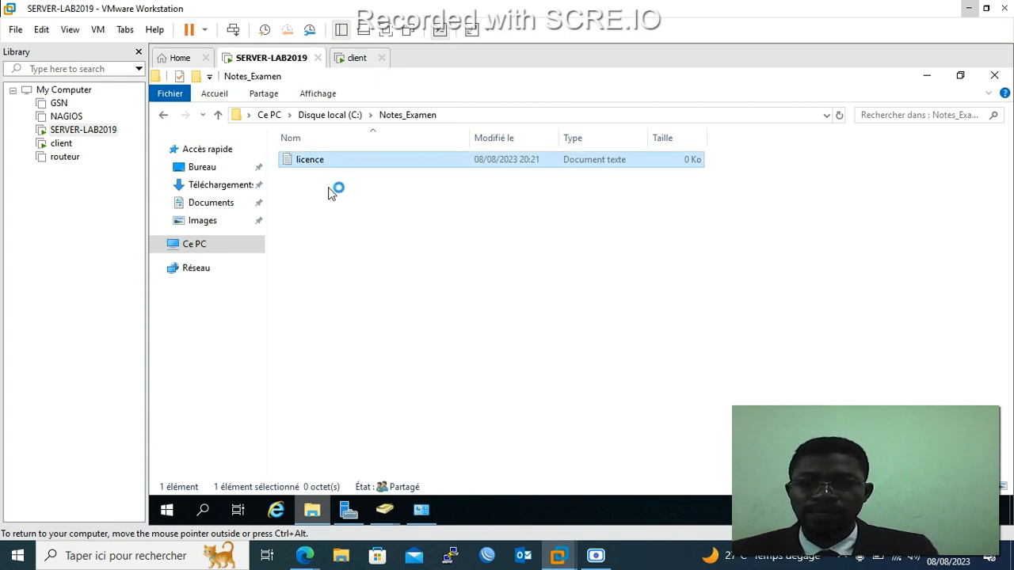
Type two name:grade lines scored 10 and 12 into licence, saving on close.
{"action": "type", "text": "dazr"}
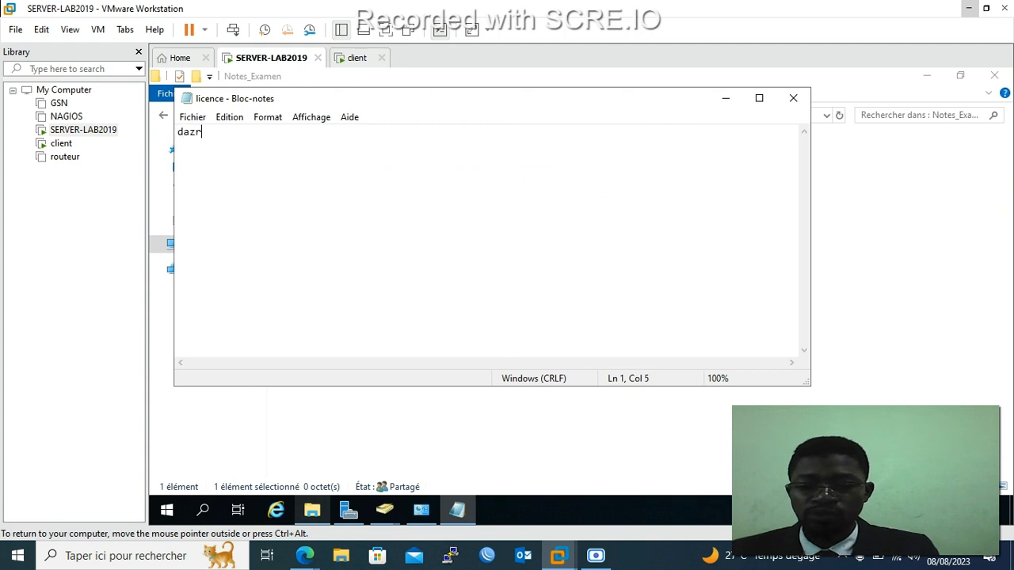
{"action": "type", "text": "io"}
{"action": "key", "text": "BackSpace"}
{"action": "key", "text": "BackSpace"}
{"action": "key", "text": "BackSpace"}
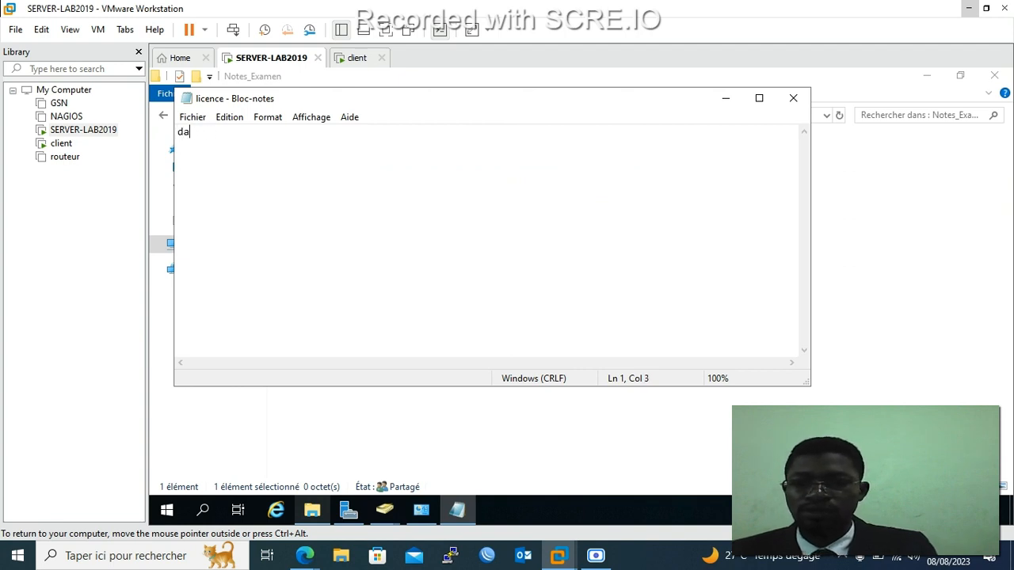
{"action": "type", "text": "io"}
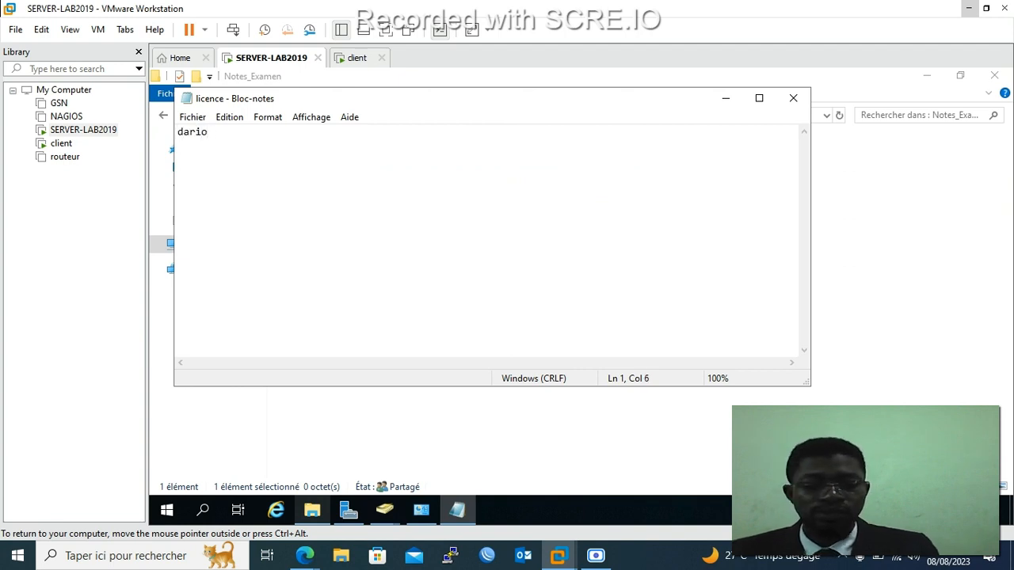
{"action": "type", "text": ":"}
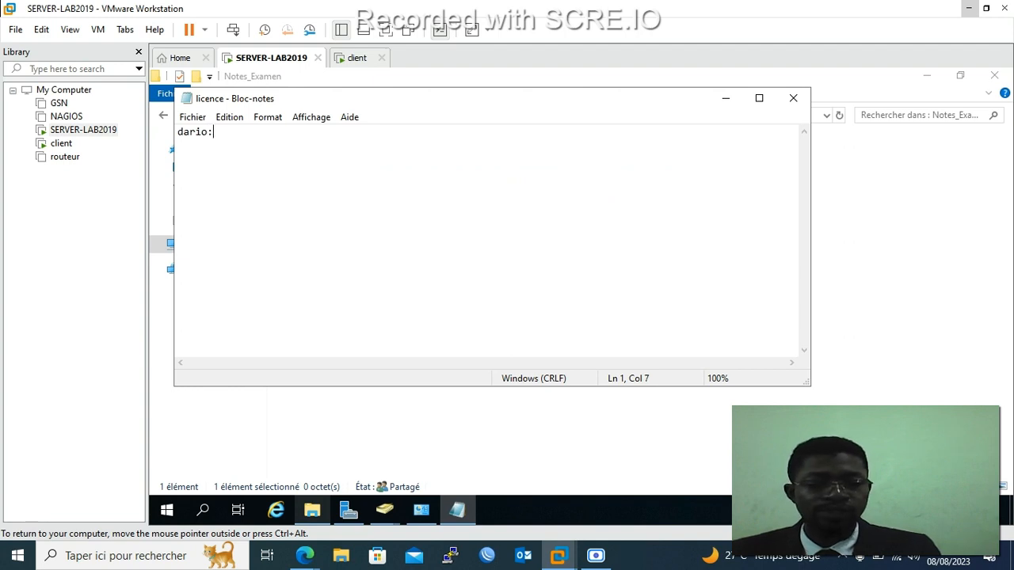
{"action": "type", "text": "10"}
{"action": "key", "text": "Return"}
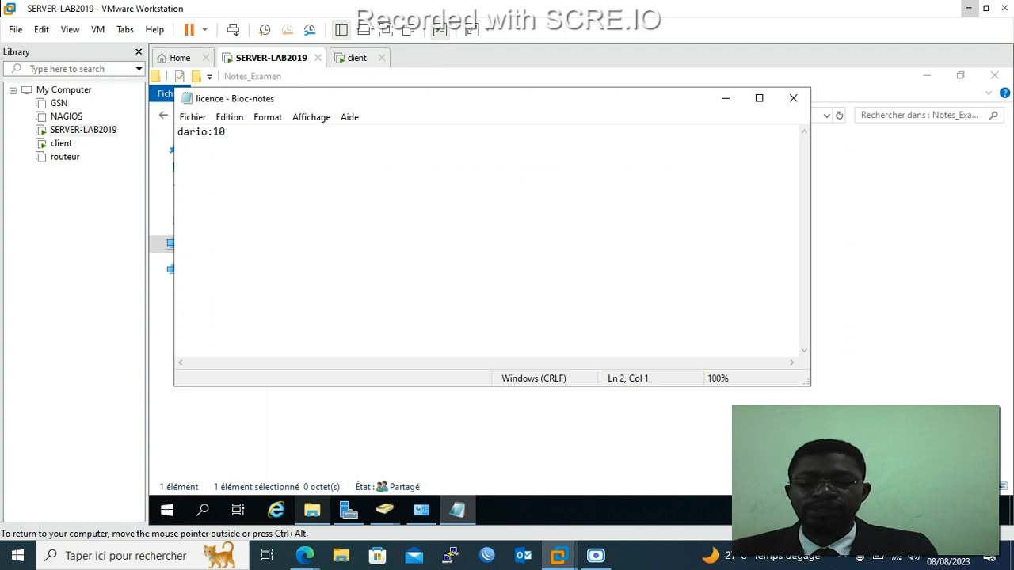
{"action": "type", "text": "ken"}
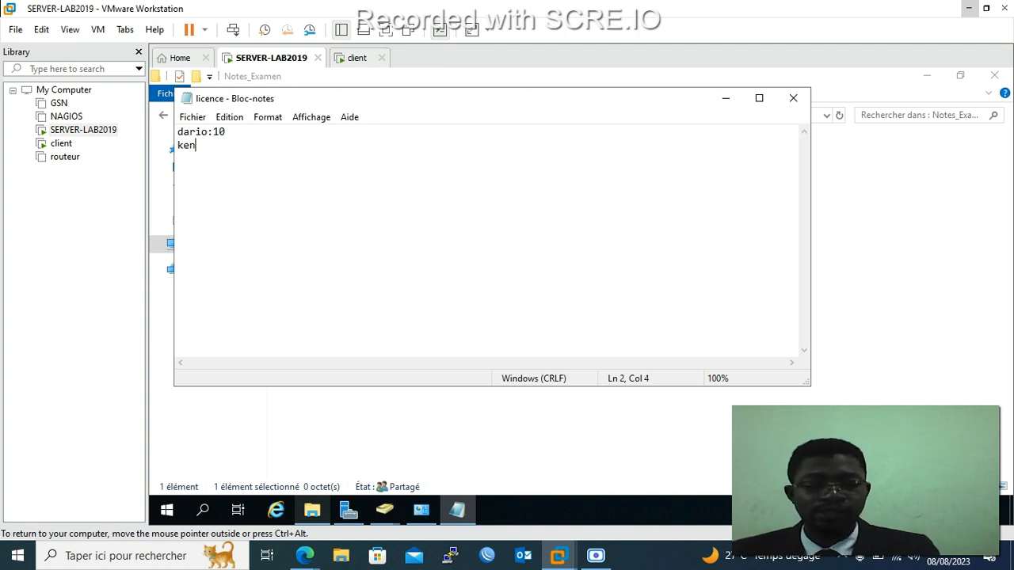
{"action": "type", "text": ":12"}
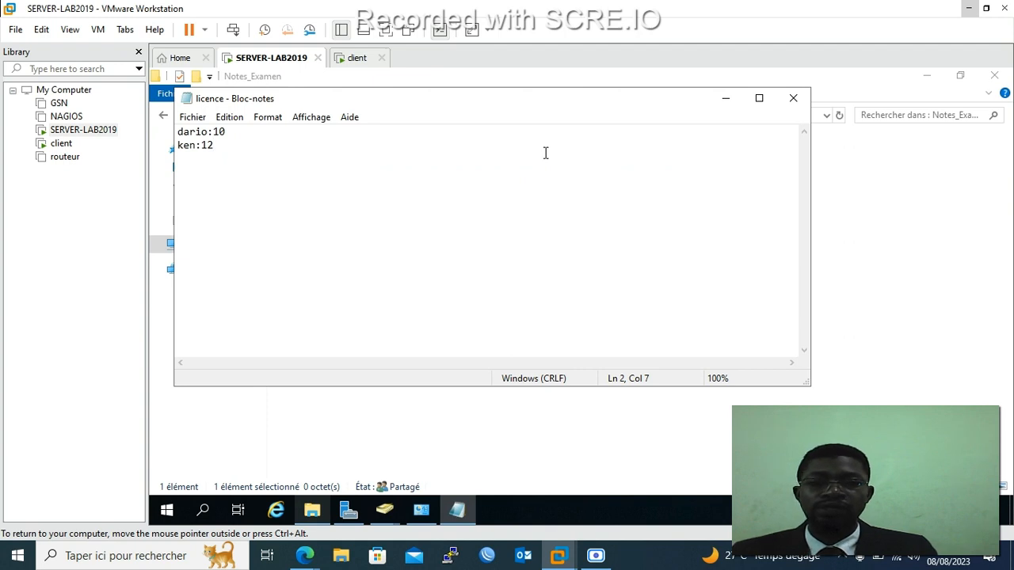
{"action": "left_click", "coordinate": [795, 102]}
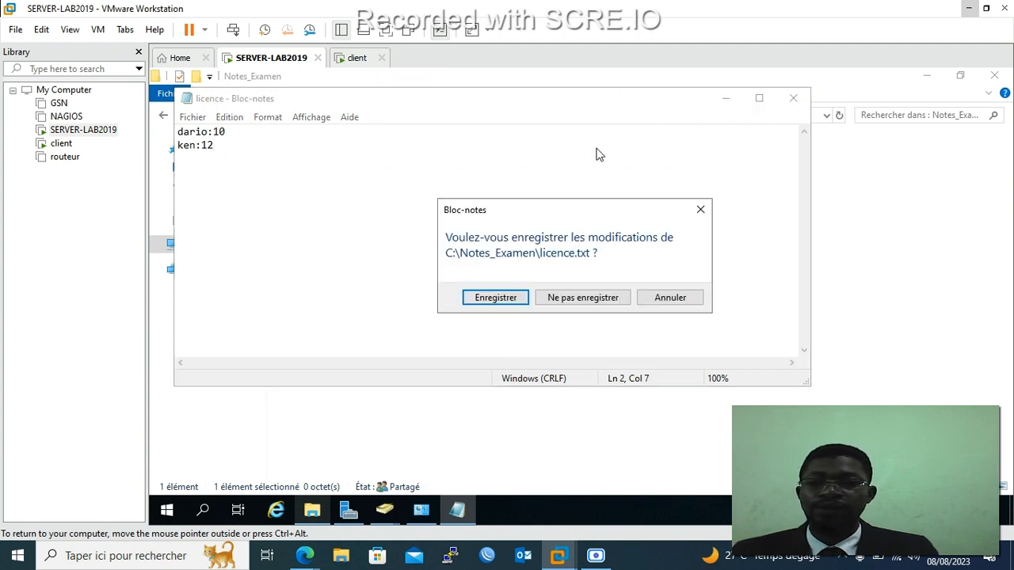
{"action": "left_click", "coordinate": [498, 298]}
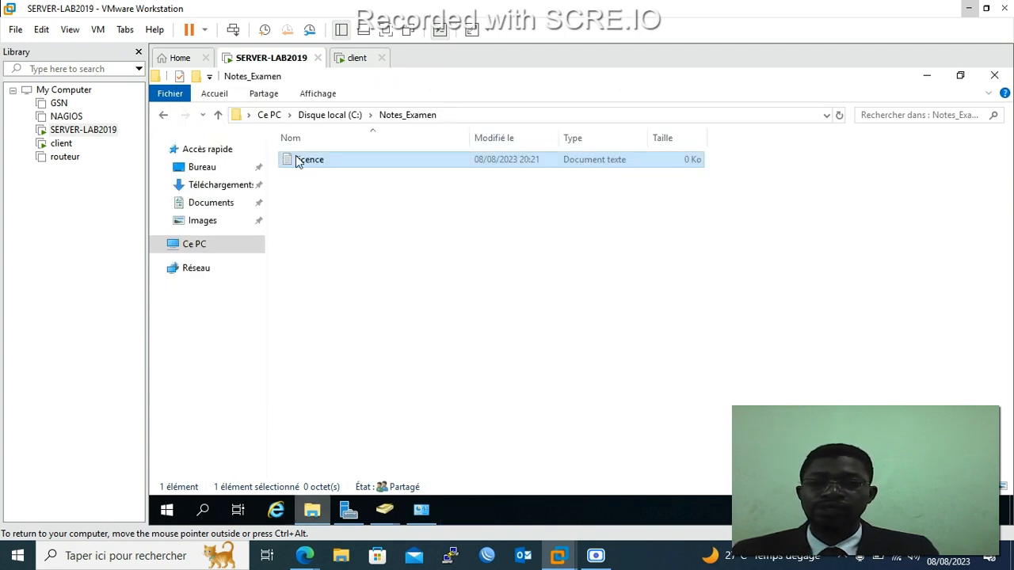
Create a second text document named master in Notes_Examen and open it.
{"action": "right_click", "coordinate": [324, 191]}
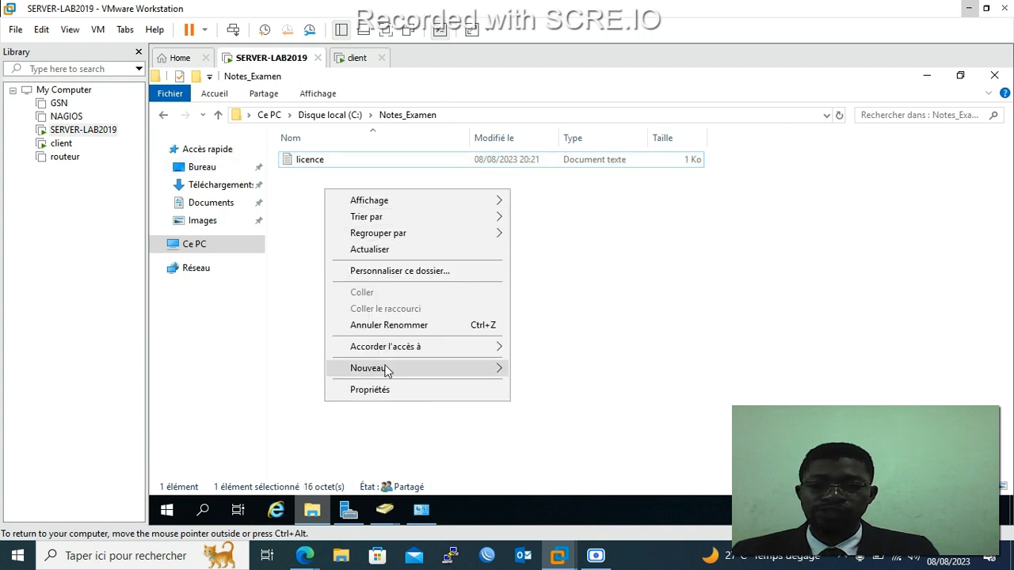
{"action": "mouse_move", "coordinate": [385, 368]}
{"action": "left_click", "coordinate": [549, 456]}
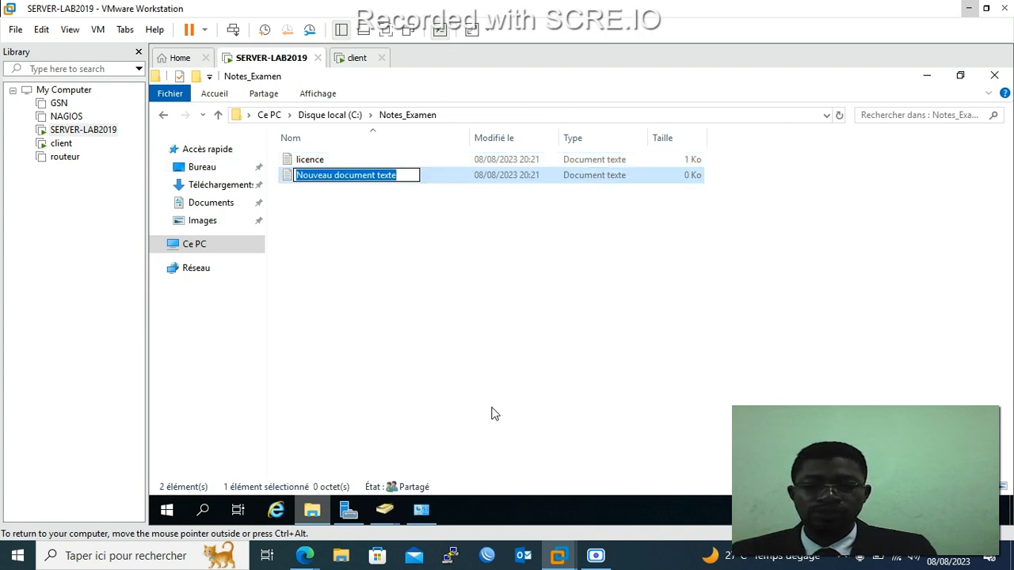
{"action": "type", "text": "master"}
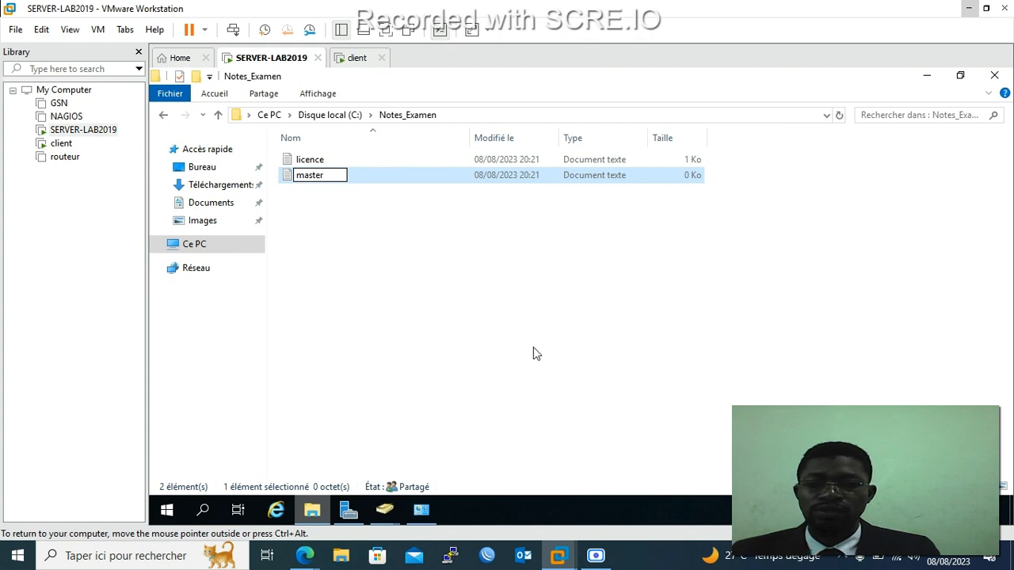
{"action": "left_click", "coordinate": [533, 354]}
{"action": "double_click", "coordinate": [327, 176]}
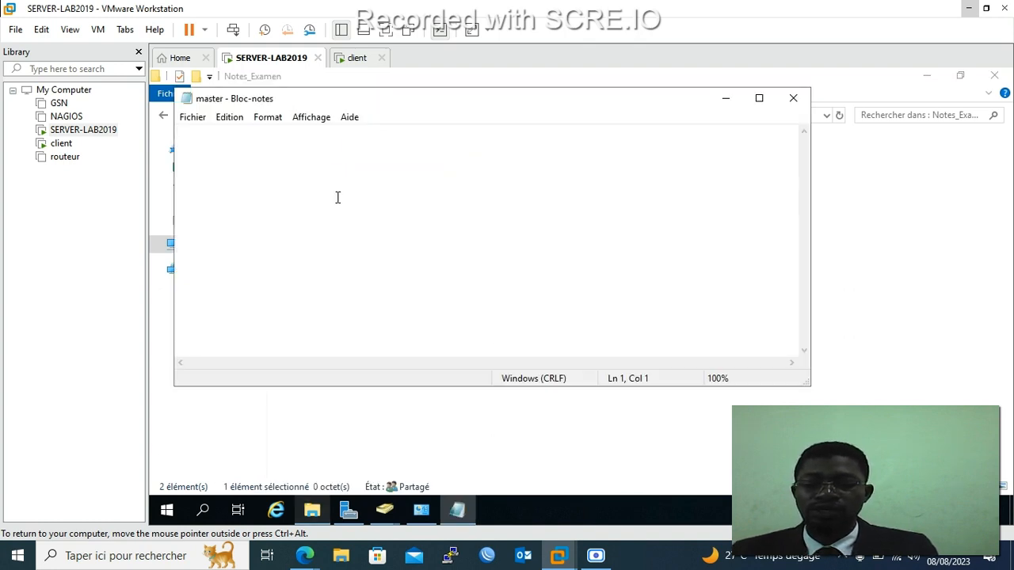
Enter two name:grade lines scored 14 and 17 in master, save and close it.
{"action": "type", "text": "francis"}
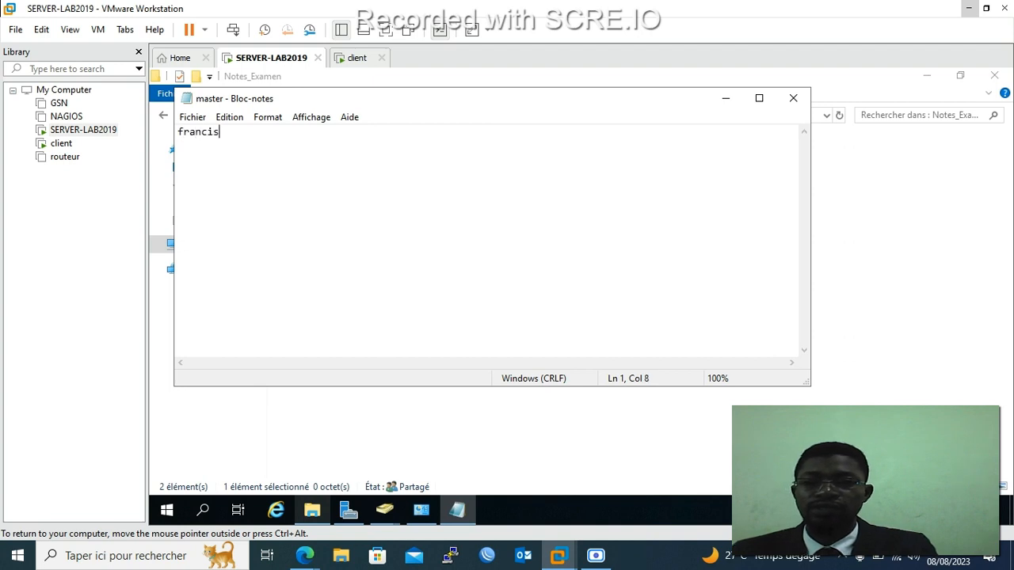
{"action": "type", "text": ":"}
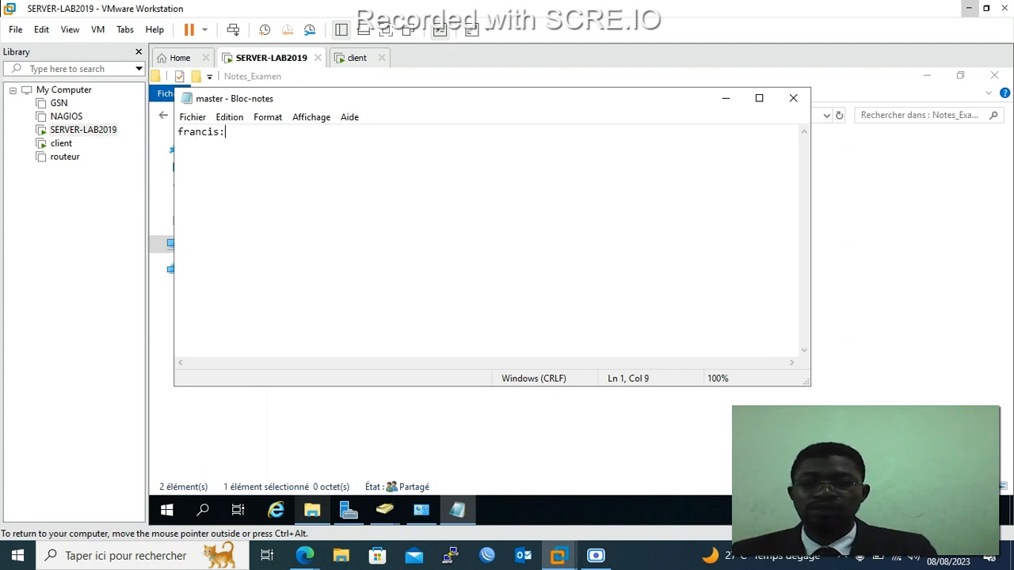
{"action": "type", "text": " 14"}
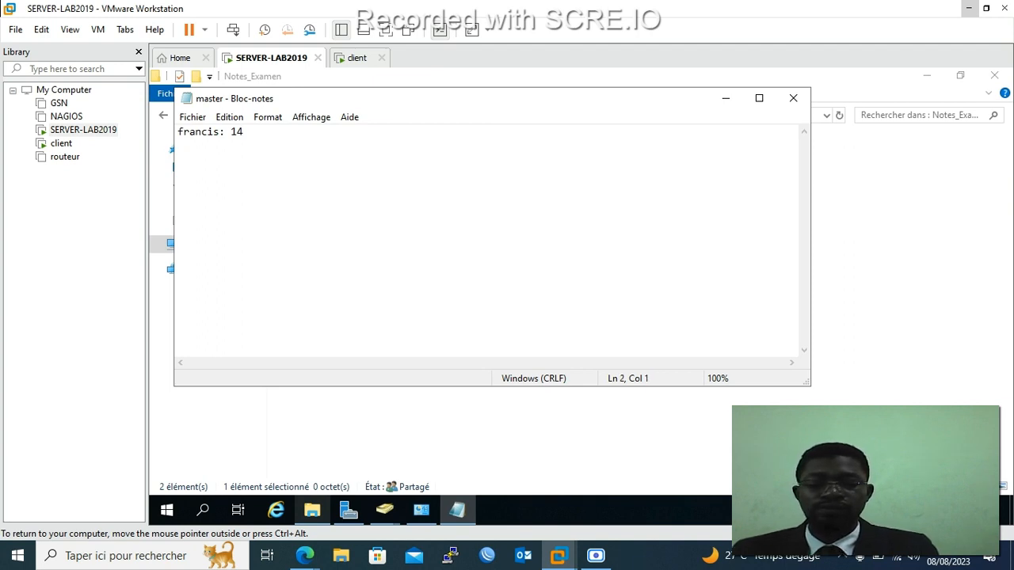
{"action": "type", "text": "rode"}
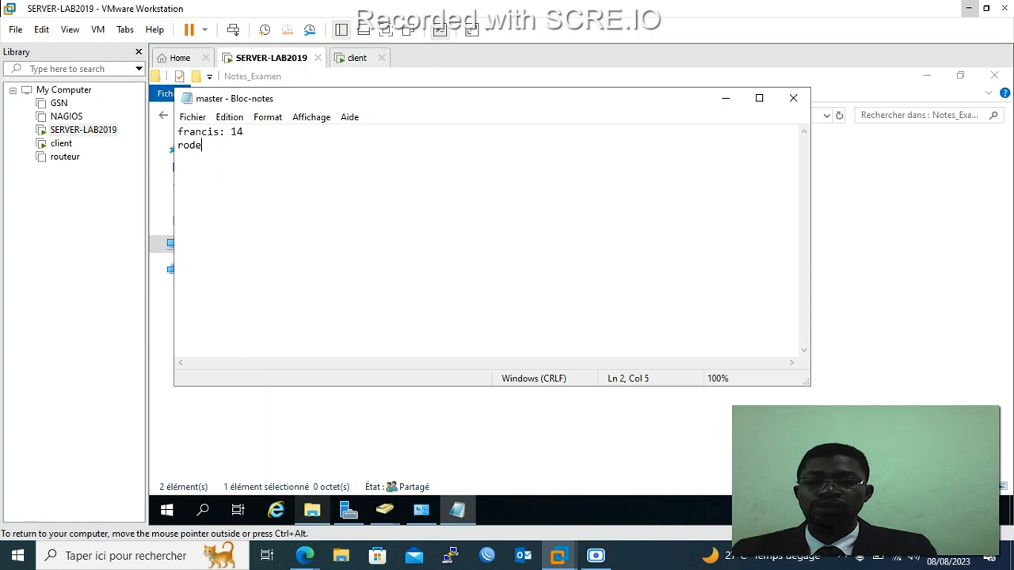
{"action": "type", "text": ":17"}
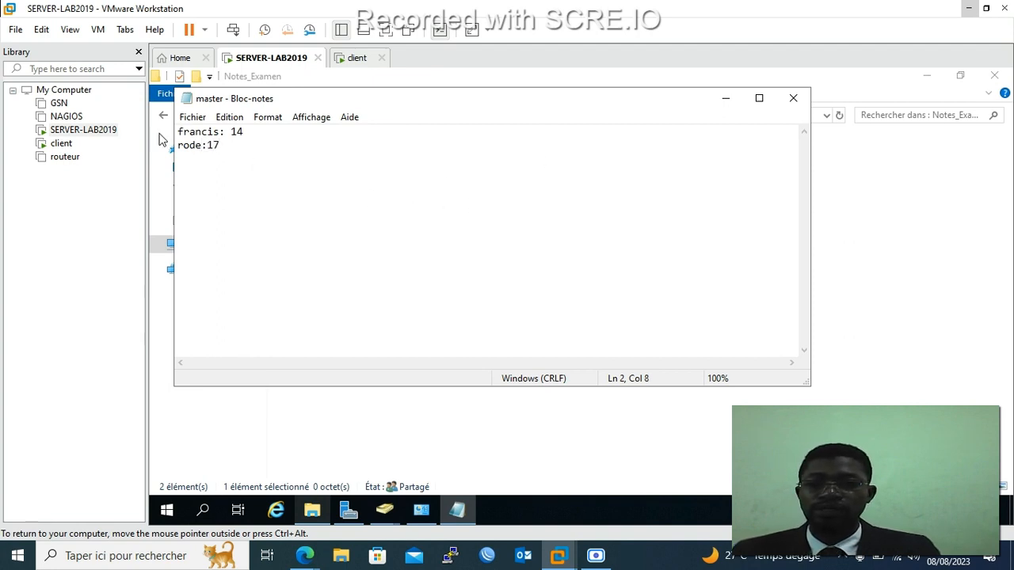
{"action": "left_click", "coordinate": [192, 118]}
{"action": "left_click", "coordinate": [234, 167]}
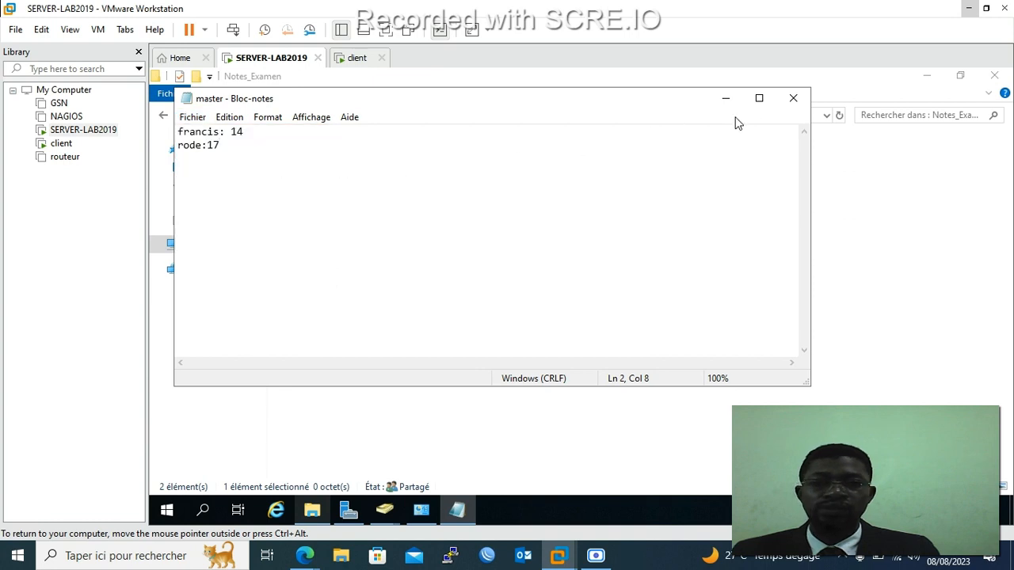
{"action": "left_click", "coordinate": [791, 99]}
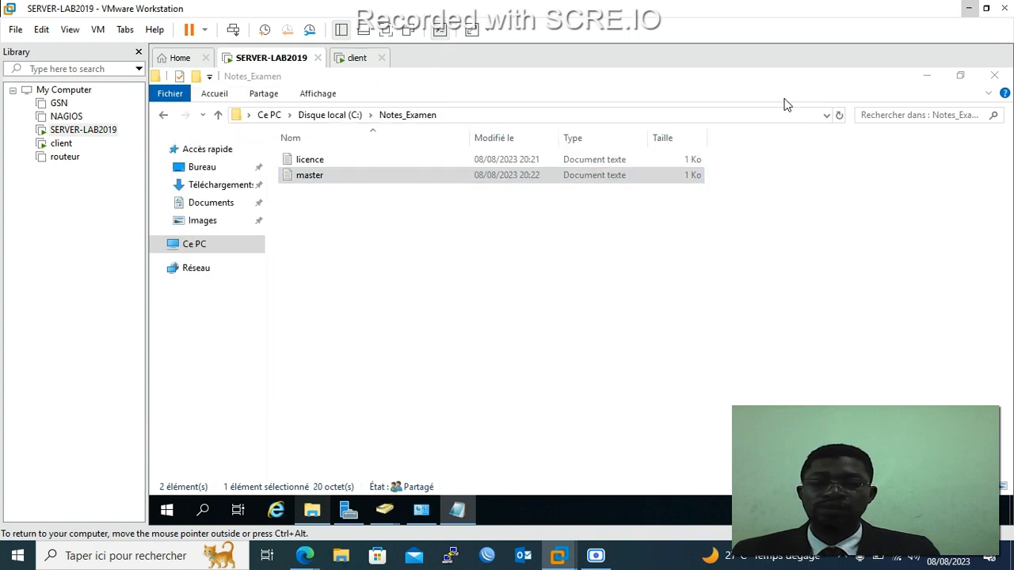
Create a third text document named BTS in Notes_Examen and open it.
{"action": "right_click", "coordinate": [335, 205]}
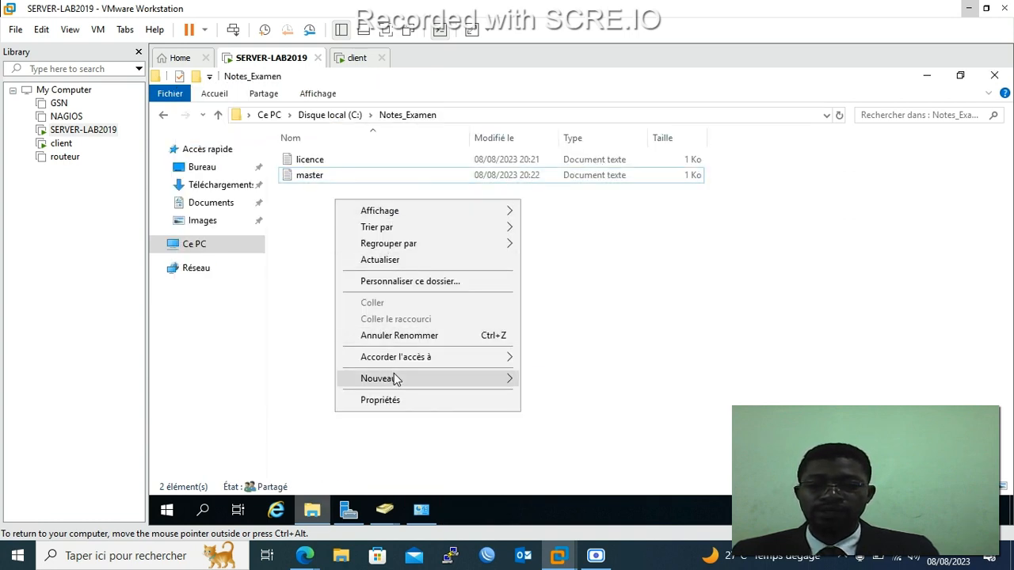
{"action": "mouse_move", "coordinate": [393, 377]}
{"action": "left_click", "coordinate": [586, 467]}
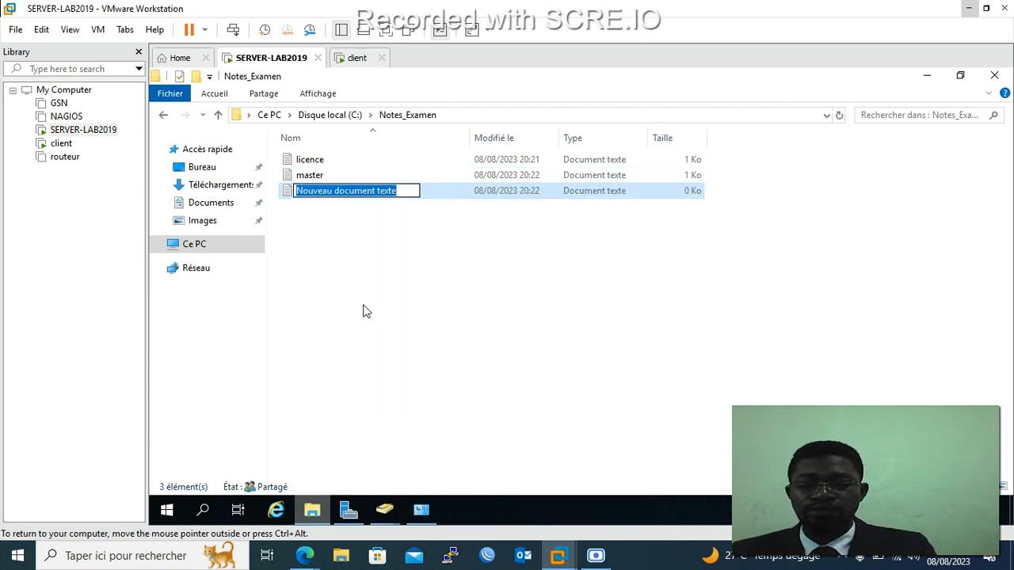
{"action": "type", "text": "BTS"}
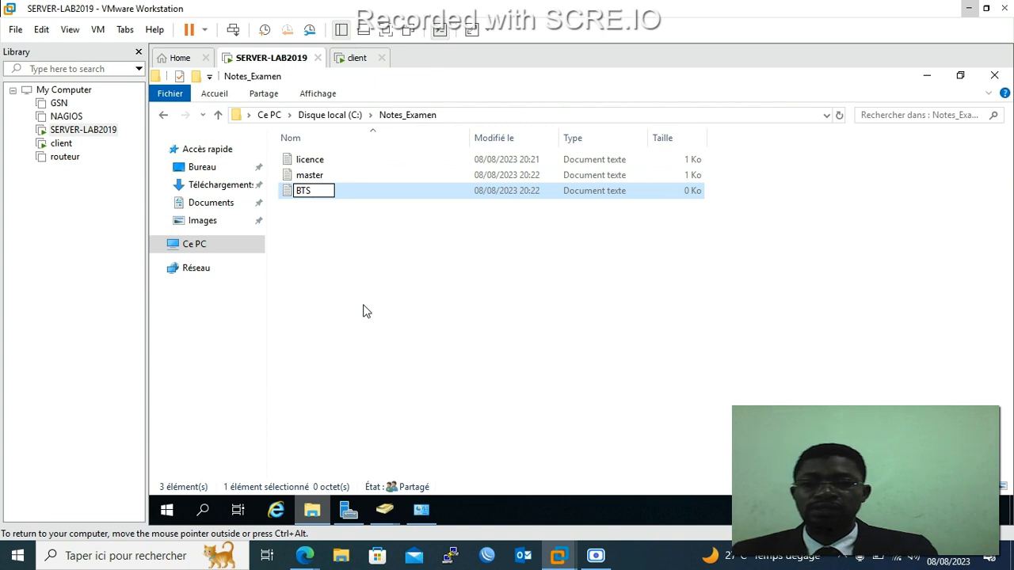
{"action": "left_click", "coordinate": [331, 231]}
{"action": "double_click", "coordinate": [321, 165]}
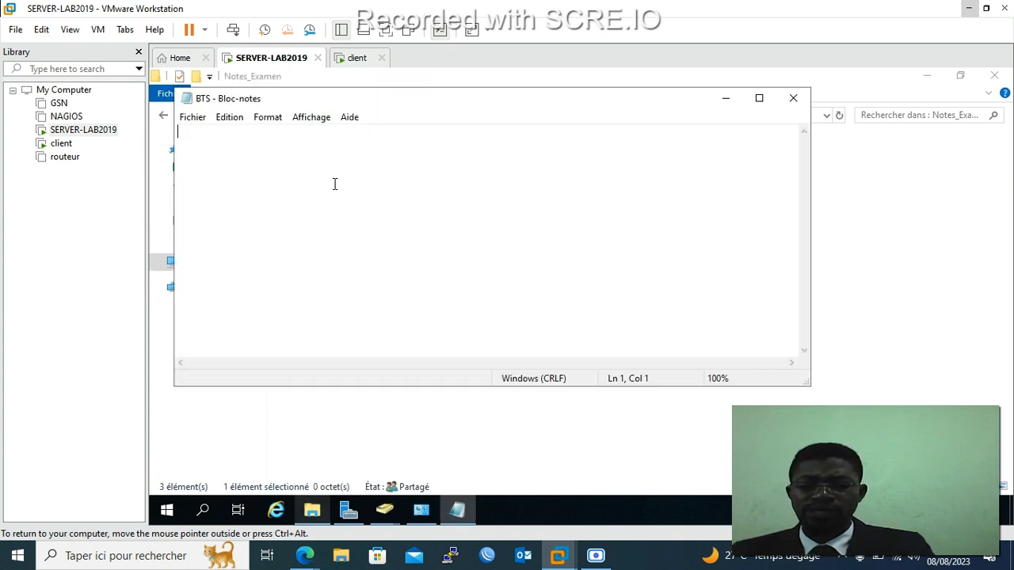
Enter two name:grade lines scored 16 and 18 in BTS, fixing a misspelled name, then save and close.
{"action": "type", "text": "christ"}
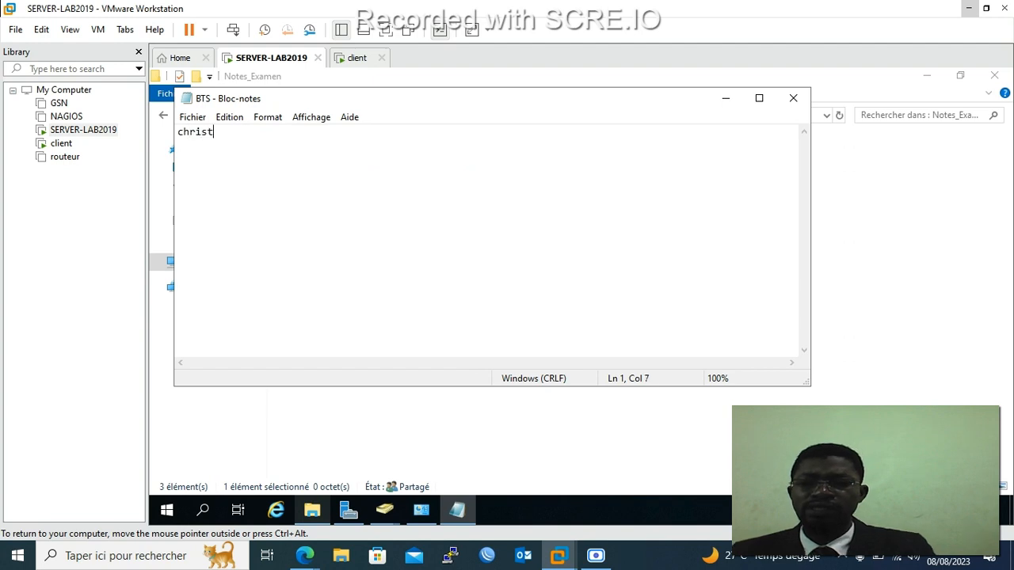
{"action": "type", "text": ":16 "}
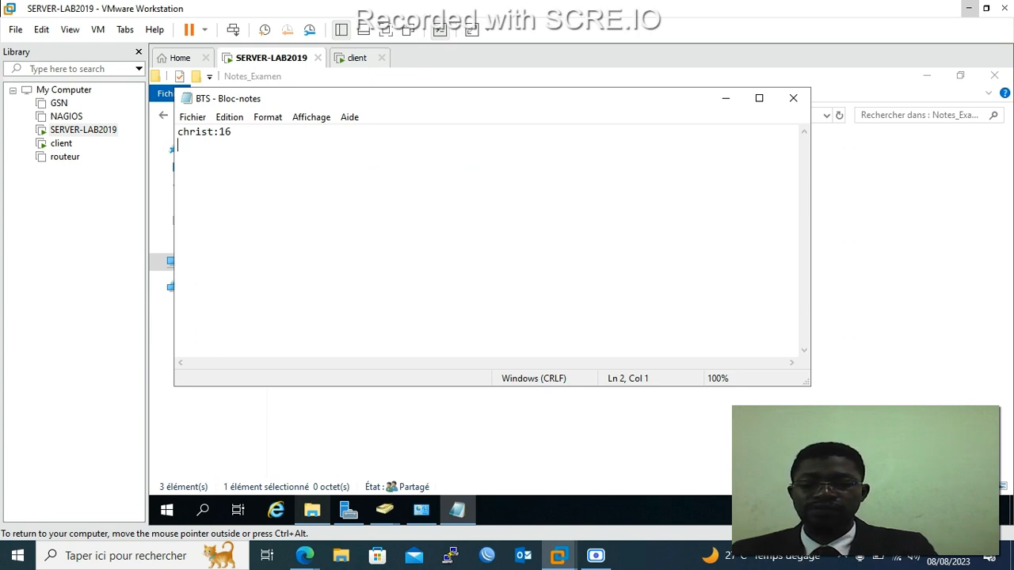
{"action": "type", "text": "ven"}
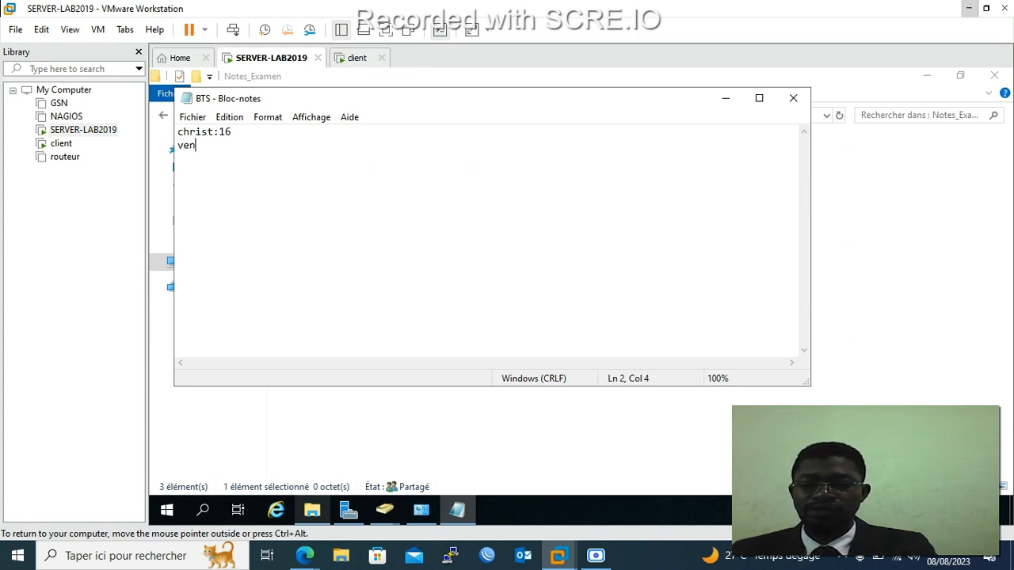
{"action": "type", "text": "celass"}
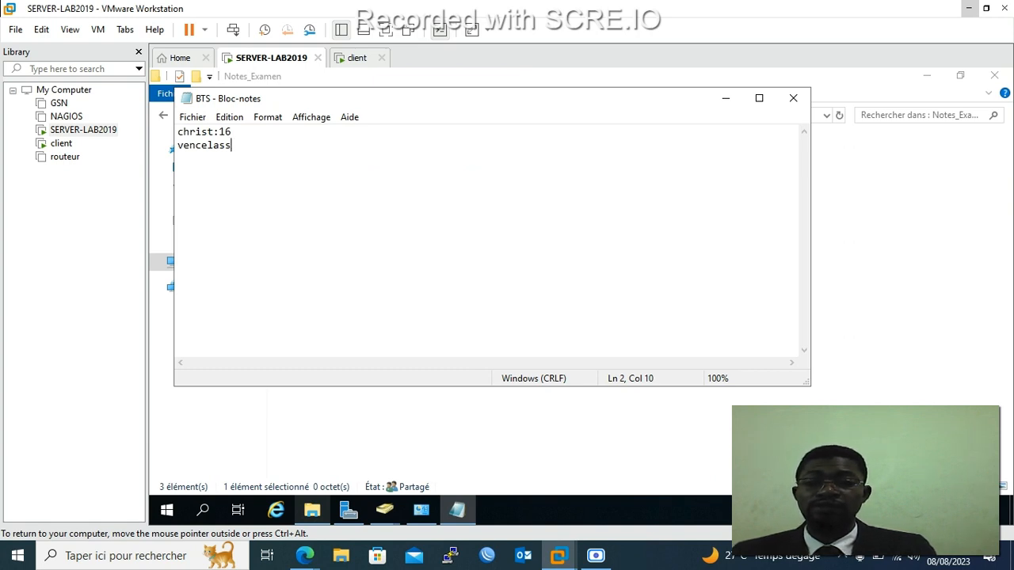
{"action": "left_click", "coordinate": [201, 145]}
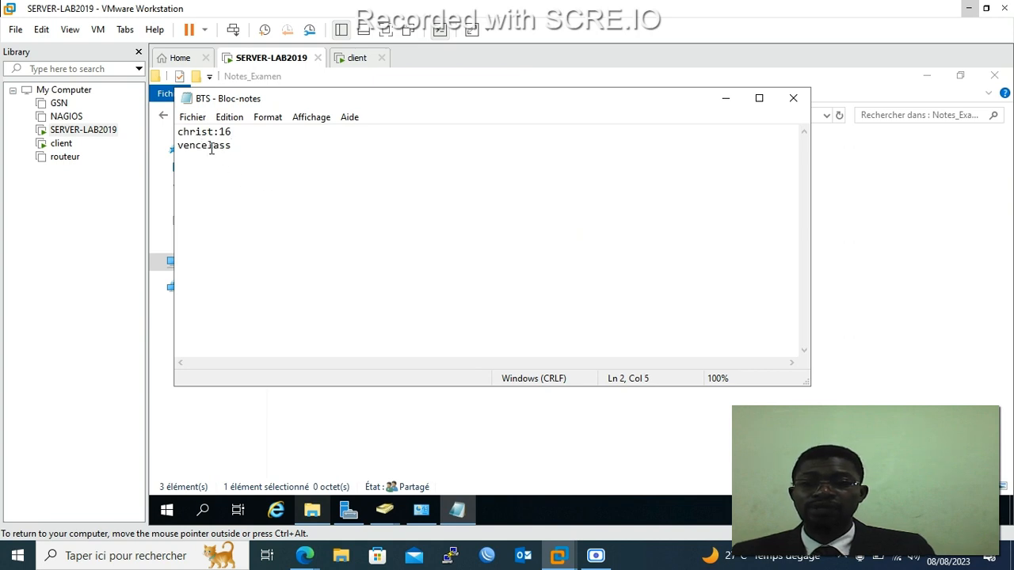
{"action": "left_click", "coordinate": [213, 146]}
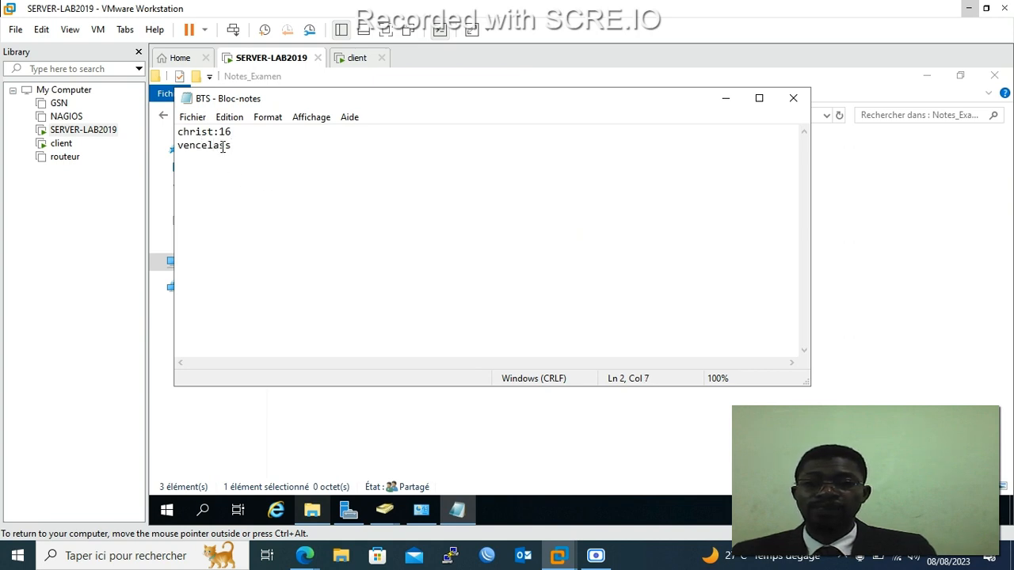
{"action": "left_click", "coordinate": [207, 145]}
{"action": "type", "text": "s"}
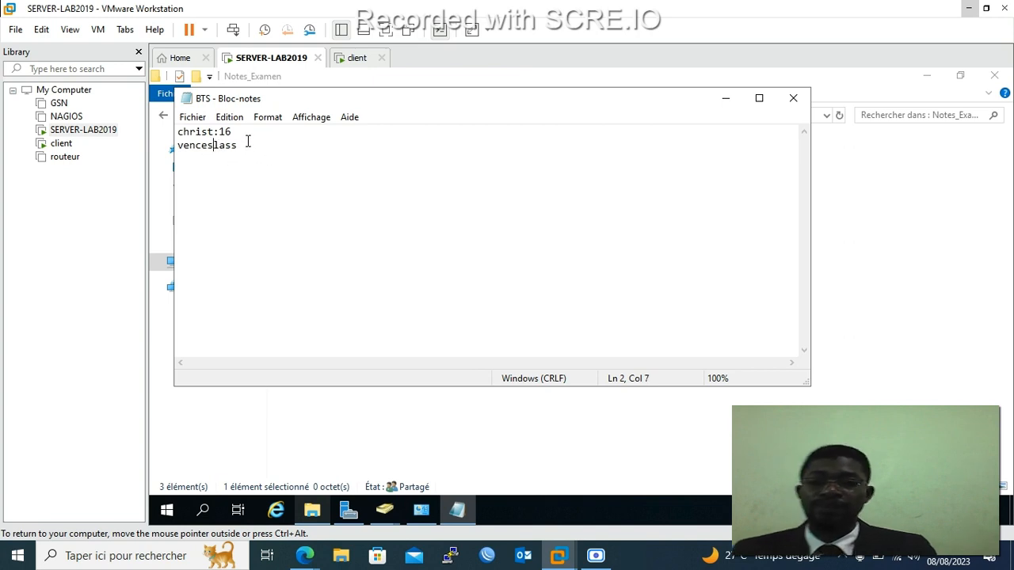
{"action": "key", "text": "BackSpace"}
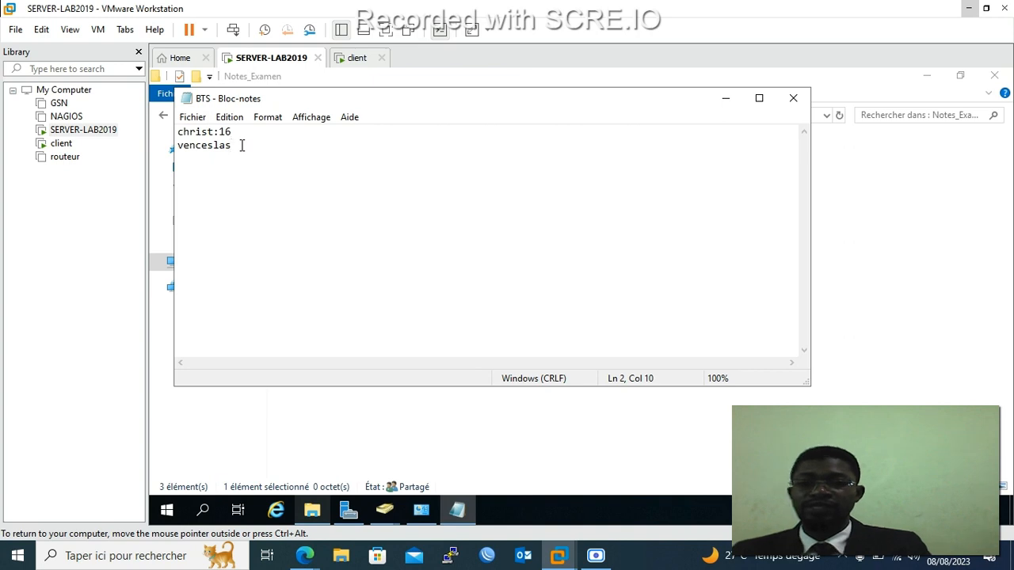
{"action": "type", "text": ":"}
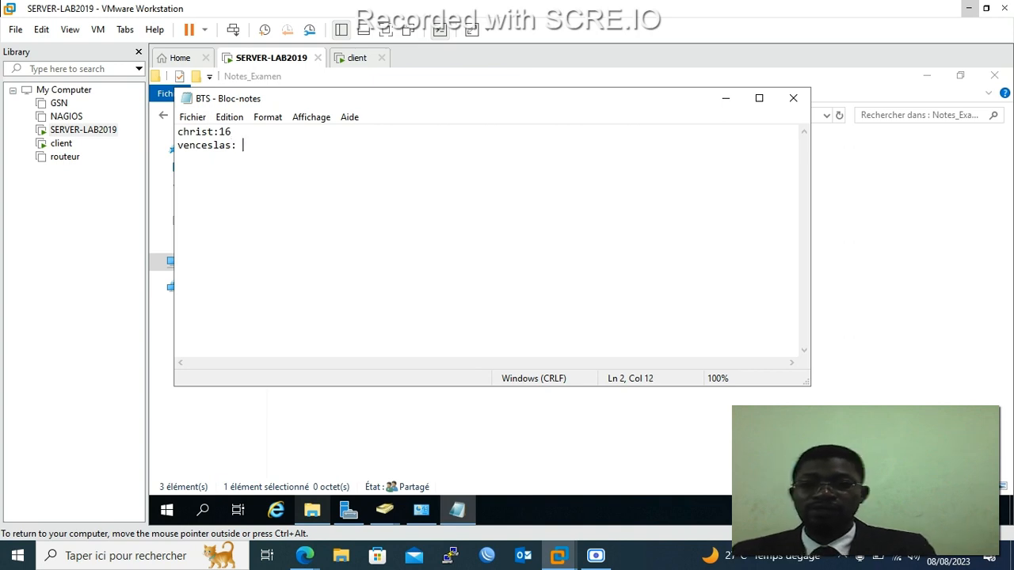
{"action": "type", "text": " 18"}
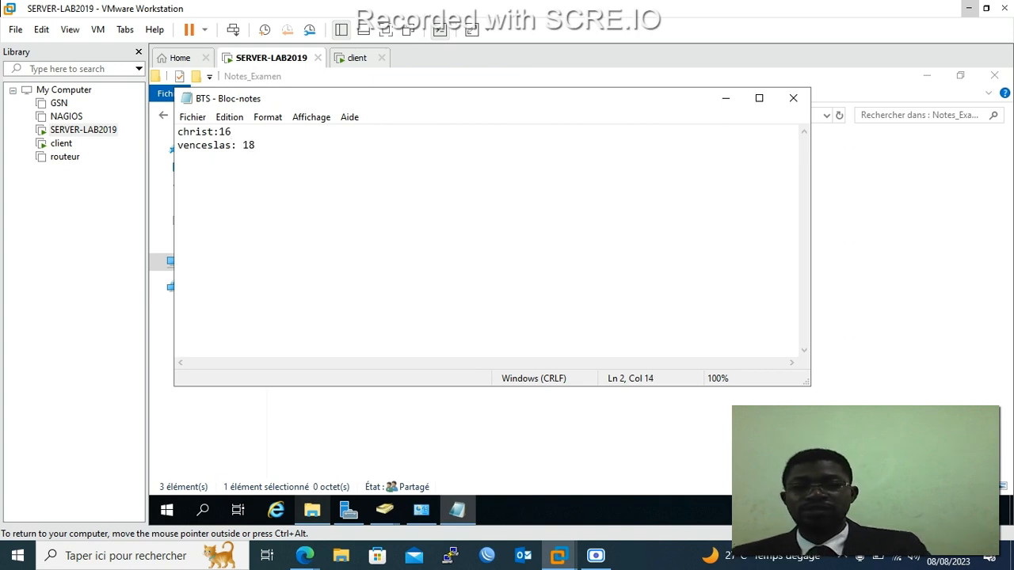
{"action": "key", "text": "BackSpace"}
{"action": "key", "text": "BackSpace"}
{"action": "key", "text": "BackSpace"}
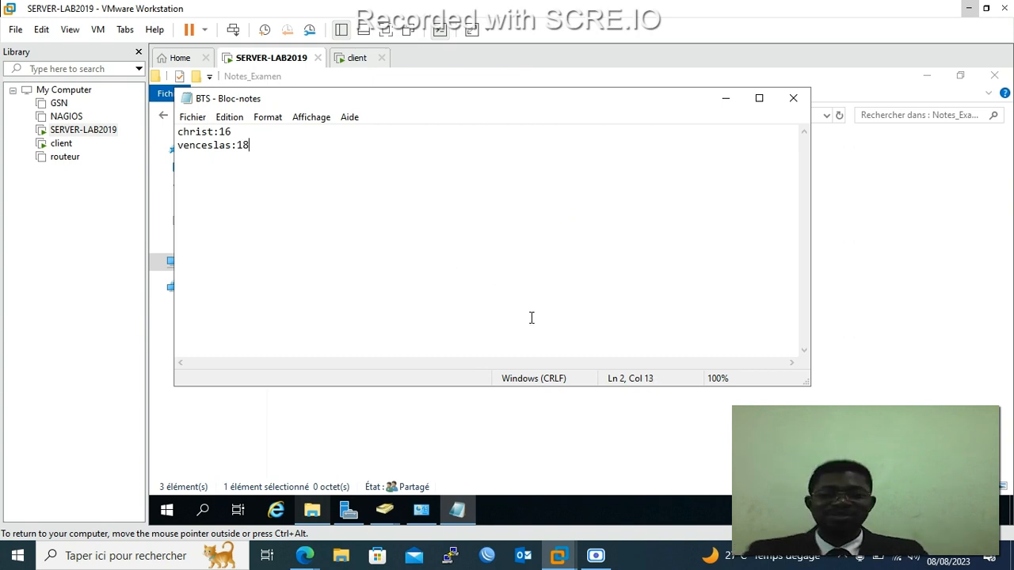
{"action": "left_click", "coordinate": [202, 123]}
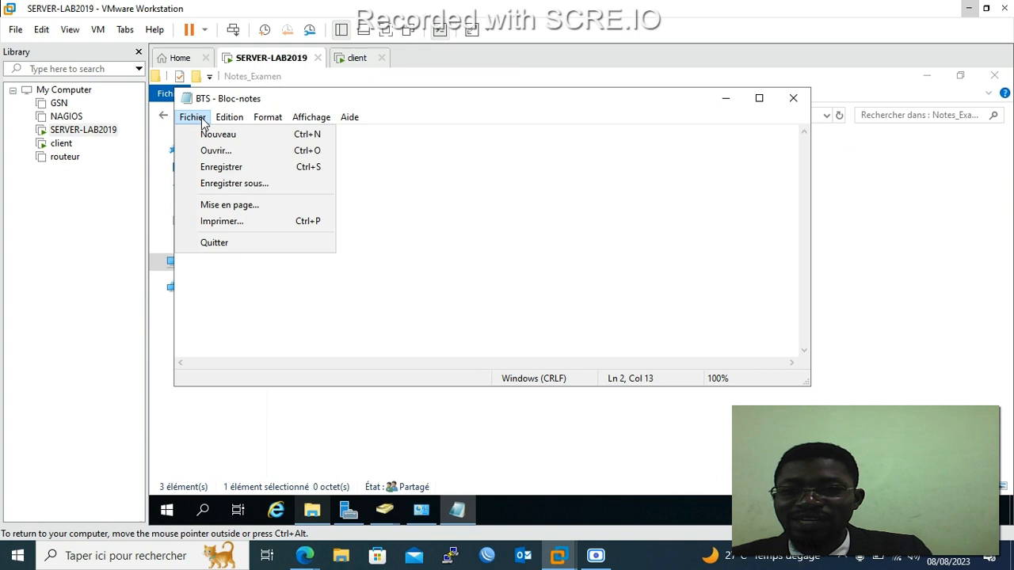
{"action": "left_click", "coordinate": [237, 167]}
{"action": "left_click", "coordinate": [792, 99]}
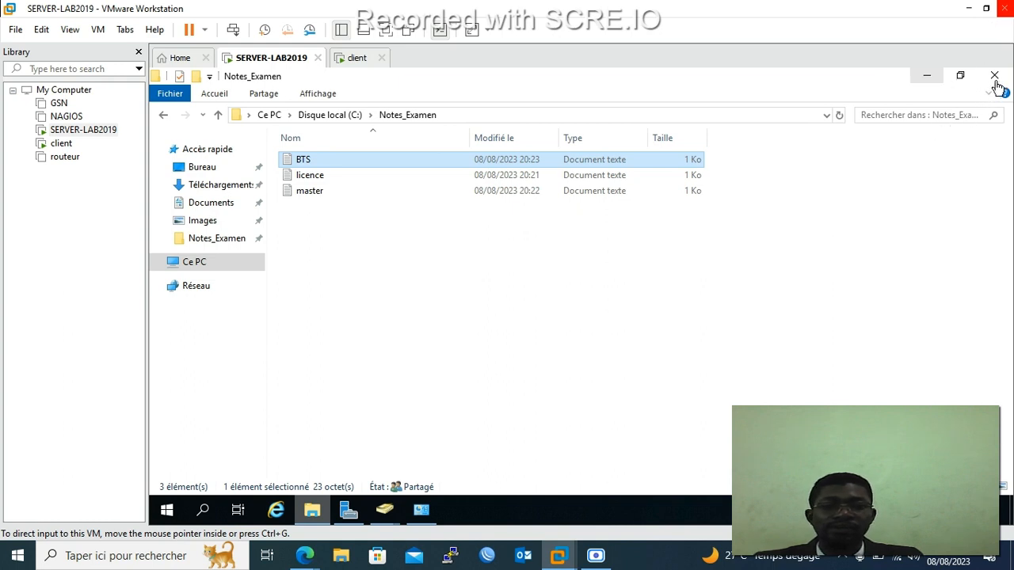
Switch to the client and reopen dc01's Notes_Examen share, now listing three files.
{"action": "left_click", "coordinate": [927, 78]}
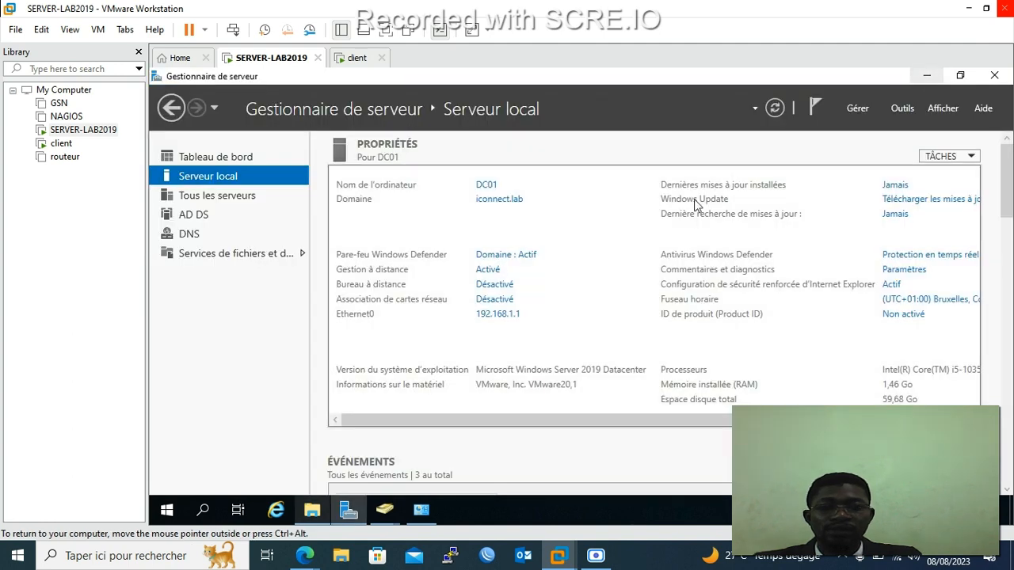
{"action": "left_click", "coordinate": [356, 58]}
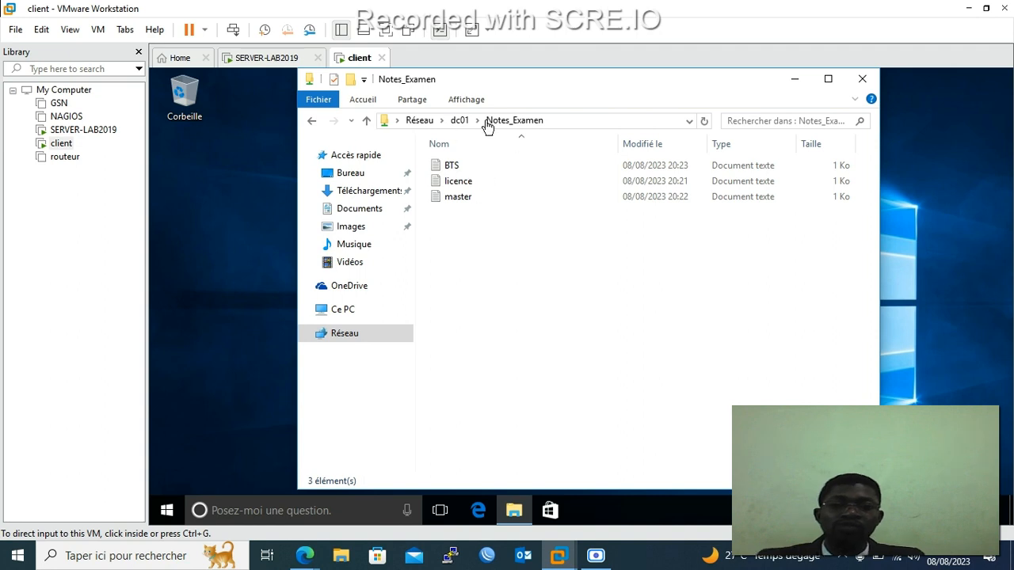
{"action": "left_click", "coordinate": [313, 122]}
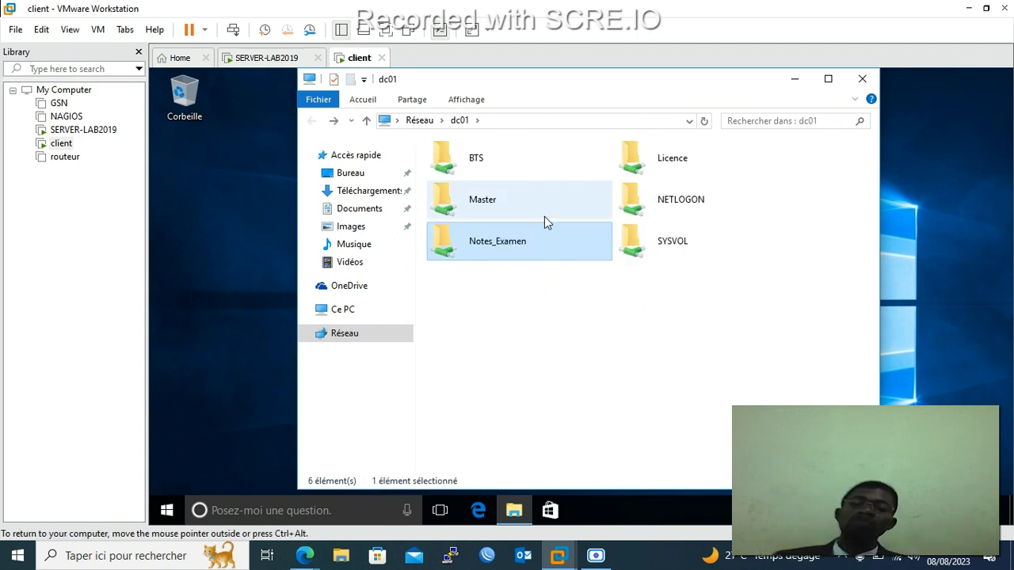
{"action": "double_click", "coordinate": [544, 255]}
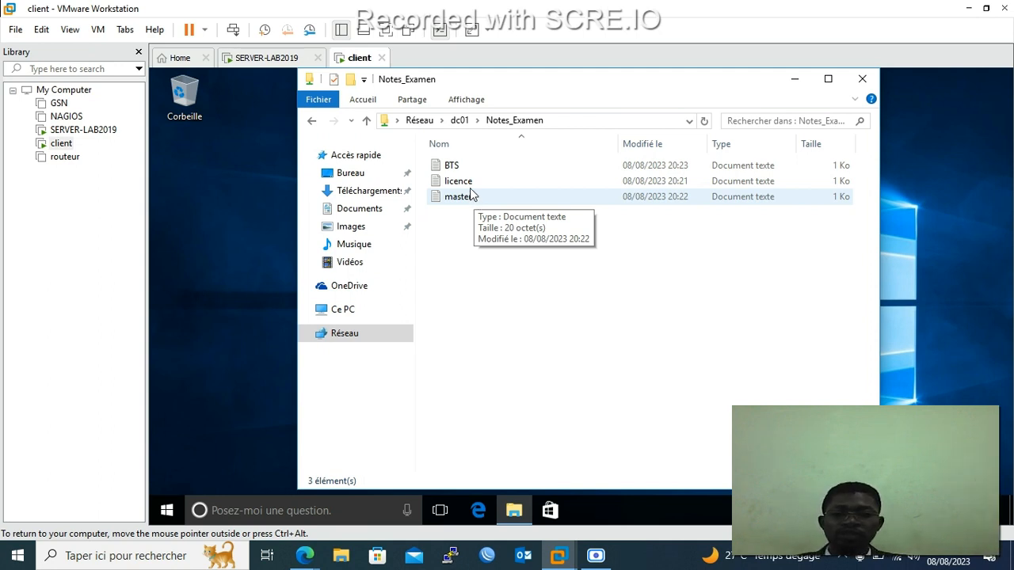
Open and close master over the network, then open licence showing grades 10 and 12.
{"action": "double_click", "coordinate": [459, 196]}
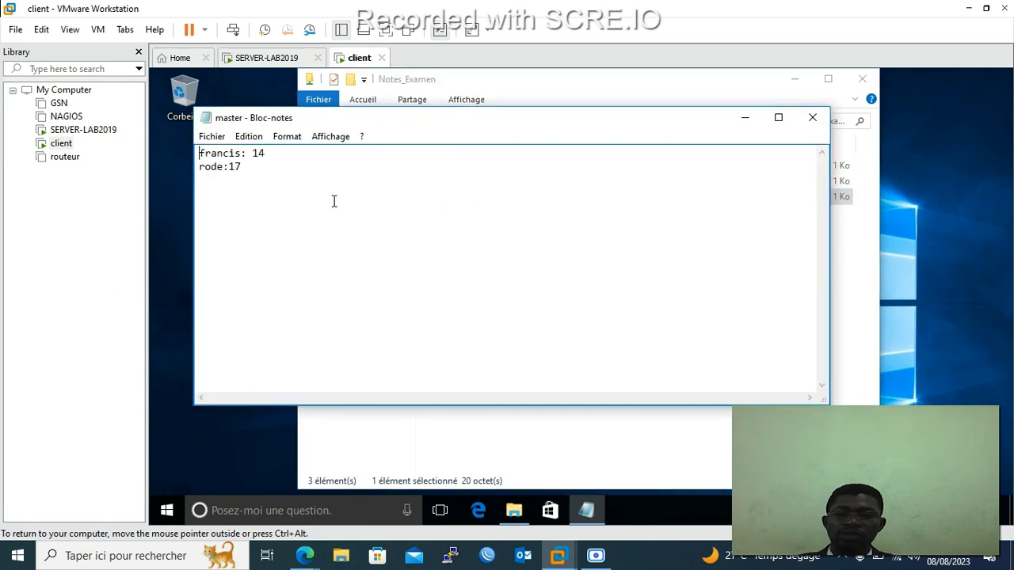
{"action": "left_click", "coordinate": [813, 119]}
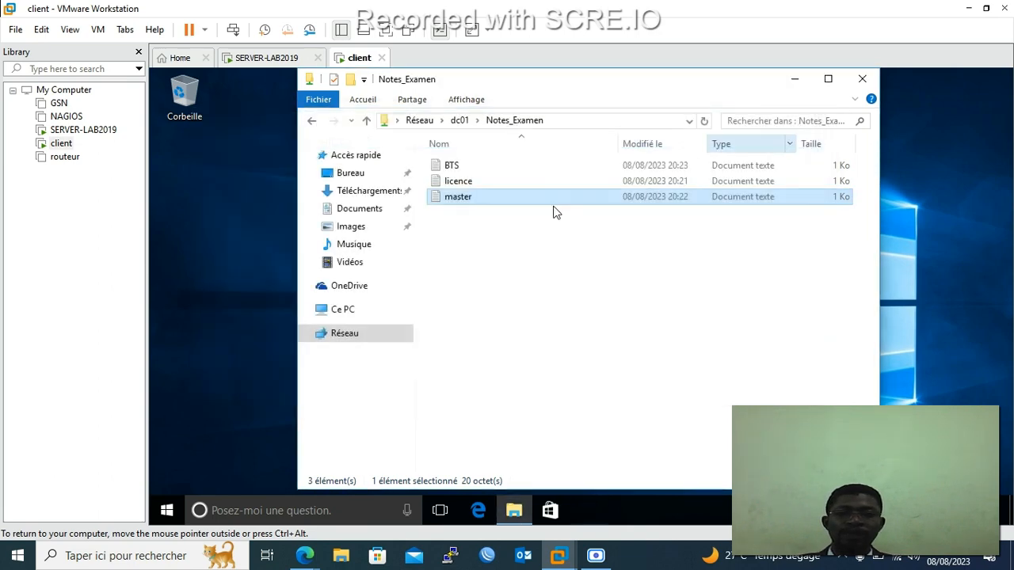
{"action": "double_click", "coordinate": [485, 183]}
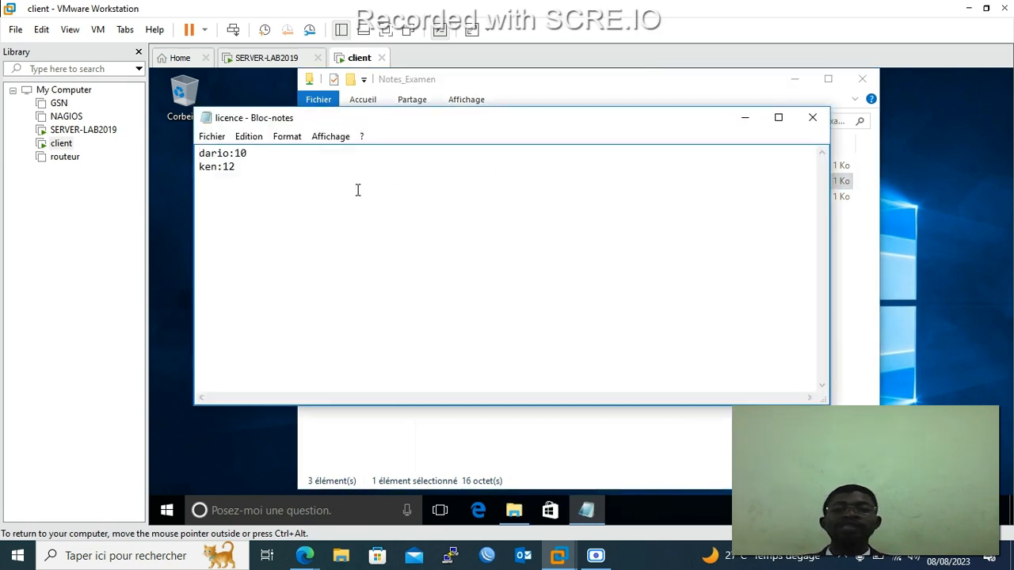
{"action": "left_click", "coordinate": [277, 158]}
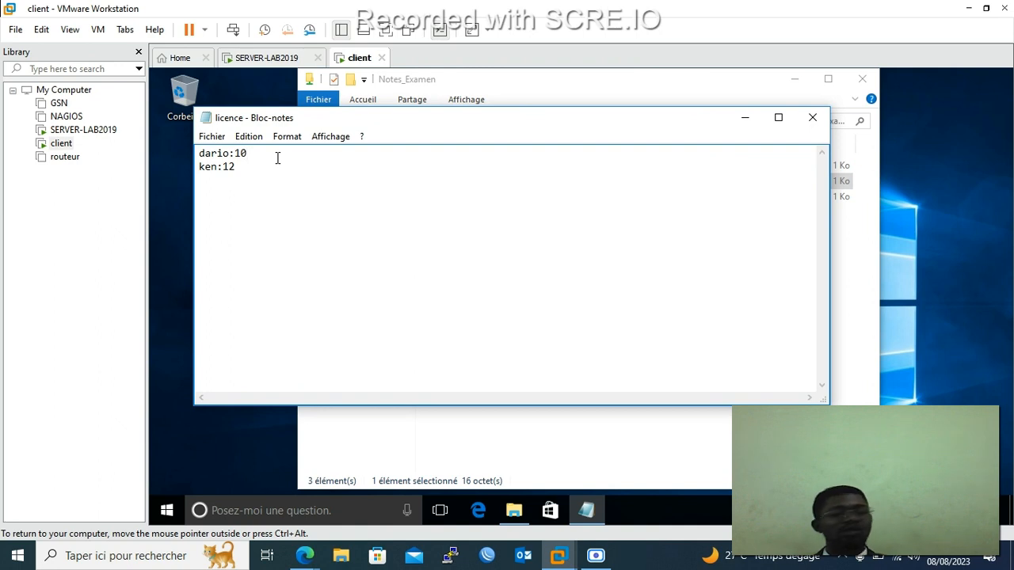
Change licence's first grade to 18 and attempt a save, declining the replace and cancelling.
{"action": "key", "text": "BackSpace"}
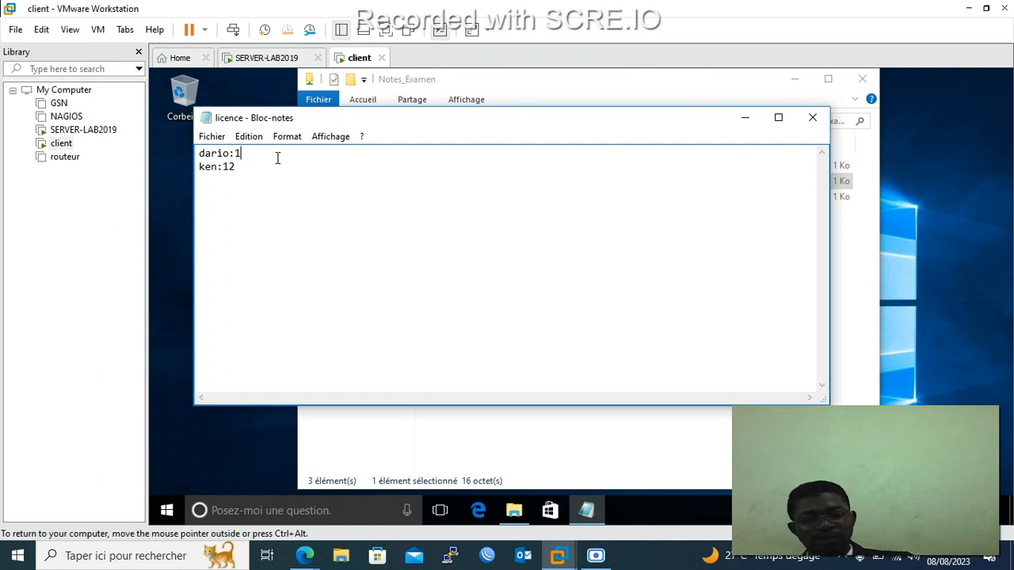
{"action": "type", "text": "8"}
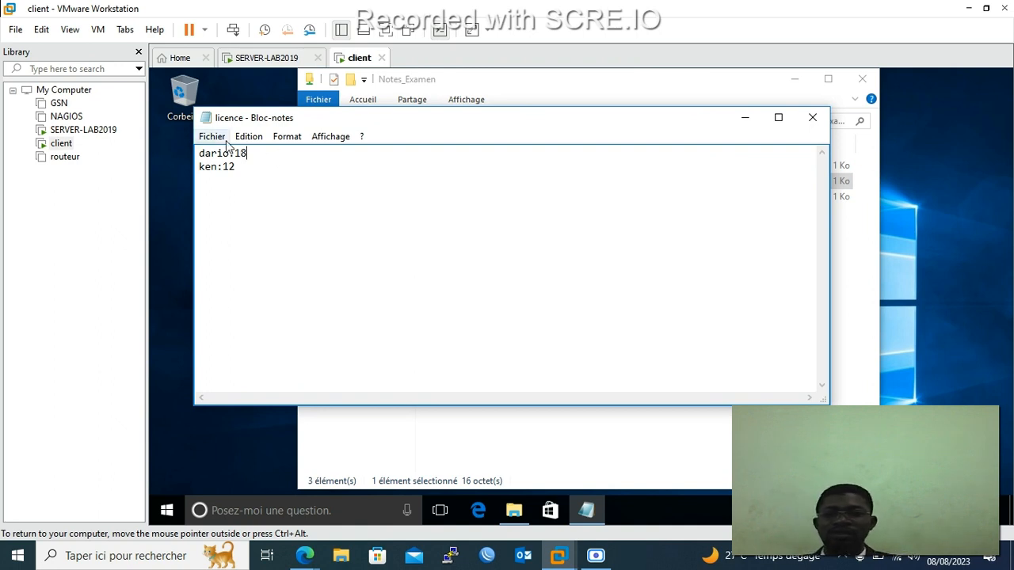
{"action": "left_click", "coordinate": [212, 136]}
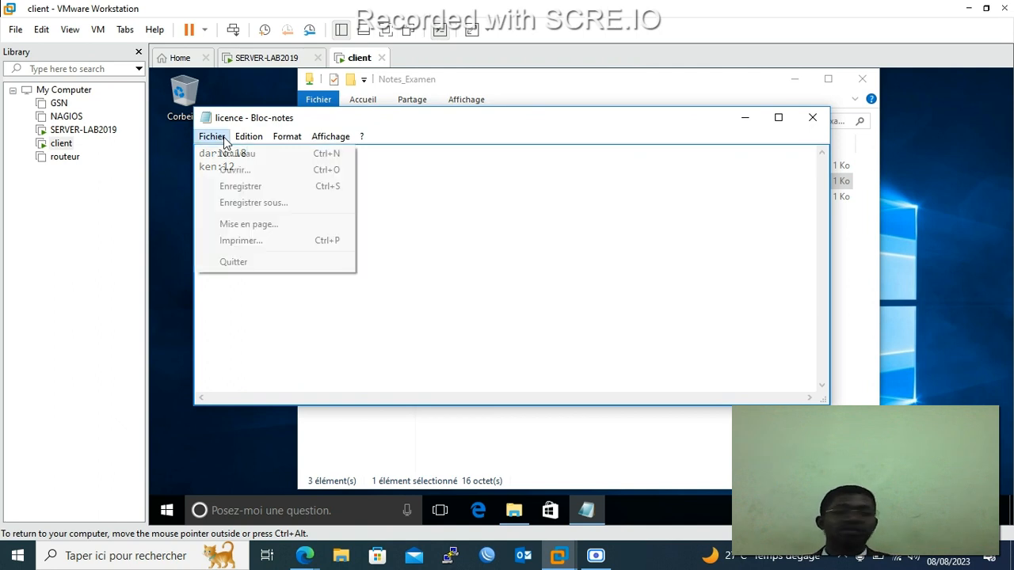
{"action": "left_click", "coordinate": [245, 188]}
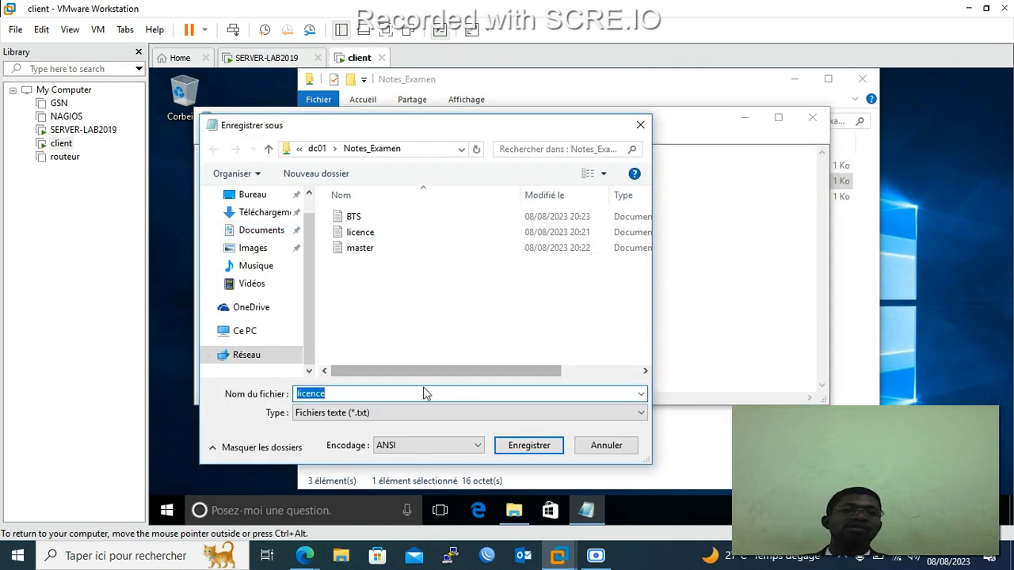
{"action": "left_click", "coordinate": [547, 445]}
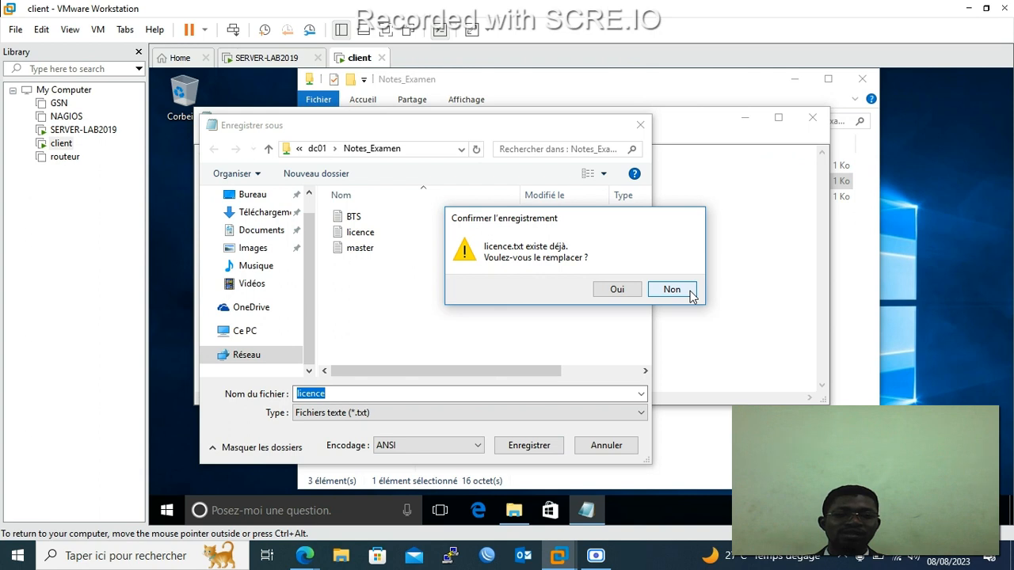
{"action": "left_click", "coordinate": [691, 294]}
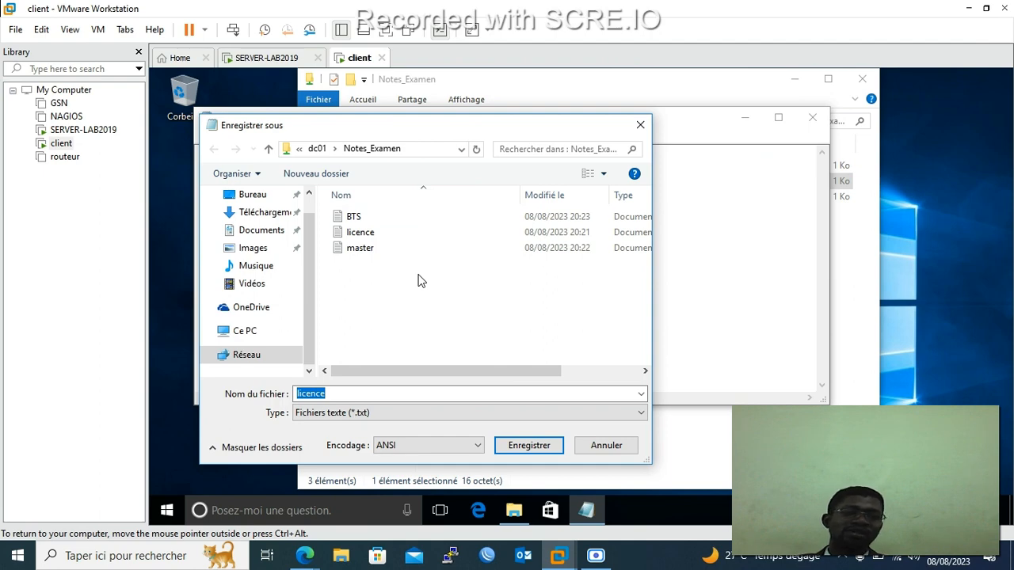
{"action": "left_click", "coordinate": [601, 446]}
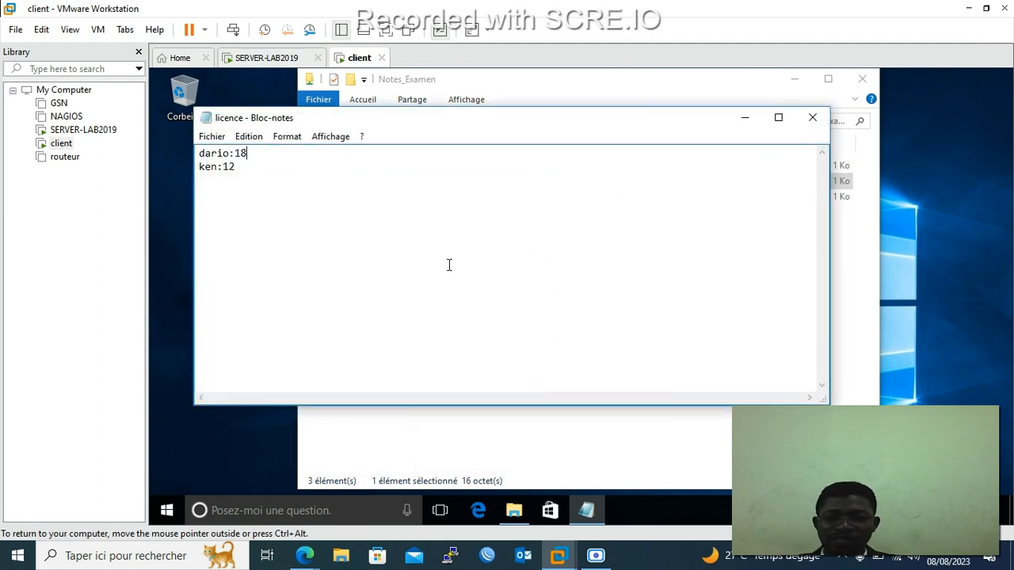
Close licence with Ne pas enregistrer, discarding the grade change.
{"action": "left_click", "coordinate": [811, 117]}
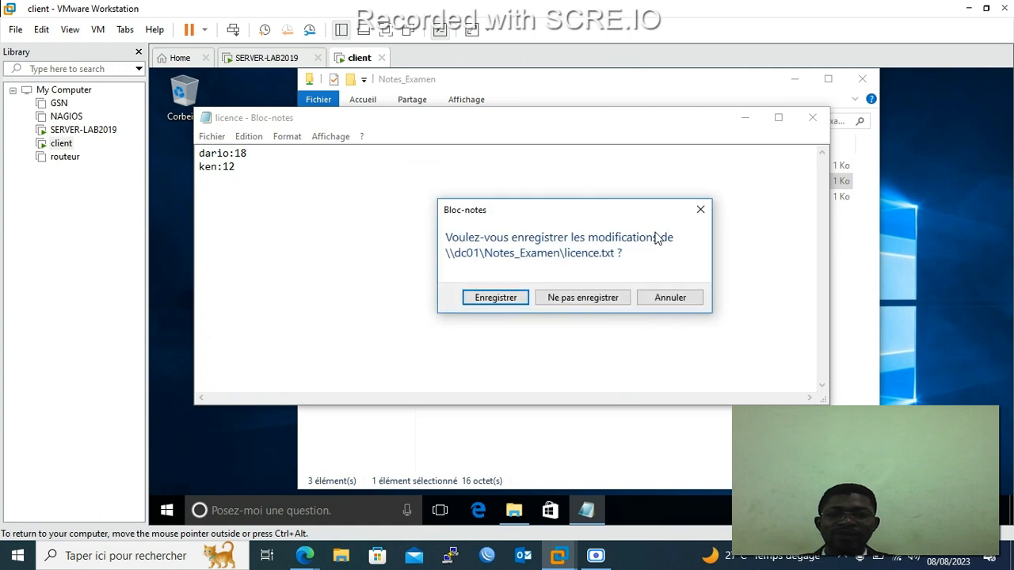
{"action": "left_click", "coordinate": [503, 298]}
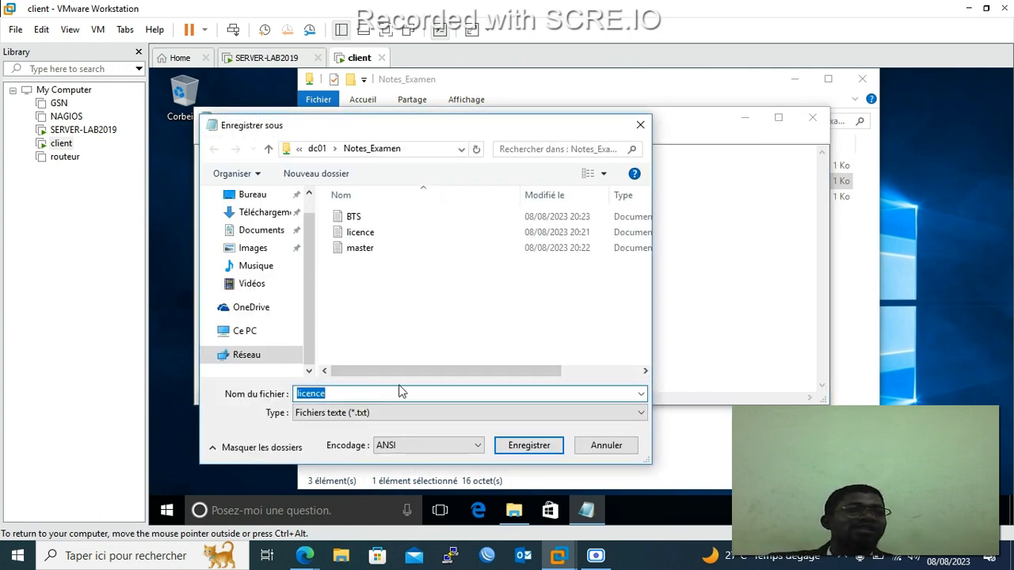
{"action": "left_click", "coordinate": [640, 125]}
{"action": "left_click", "coordinate": [813, 118]}
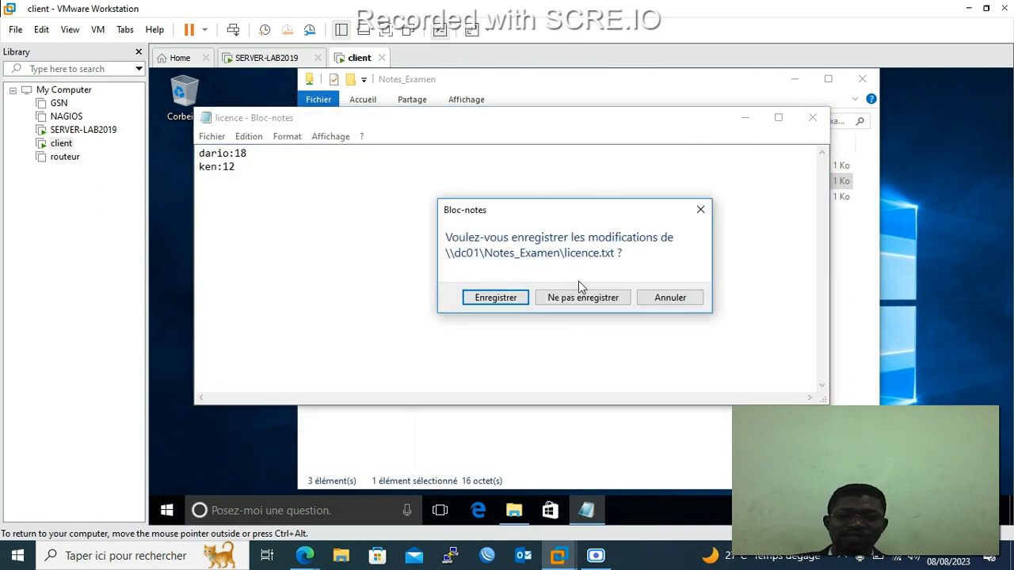
{"action": "key", "text": "Tab"}
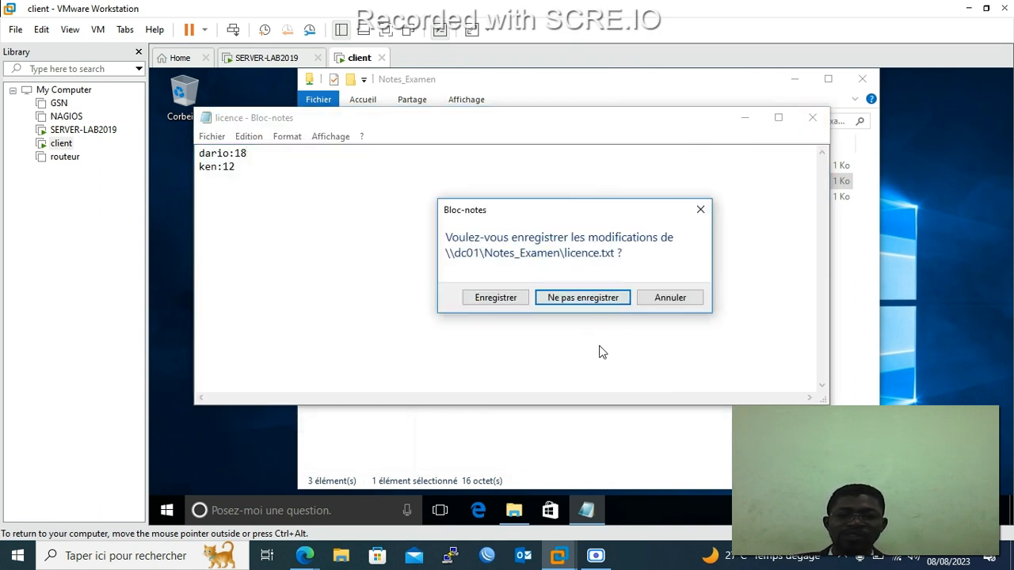
{"action": "left_click", "coordinate": [615, 301]}
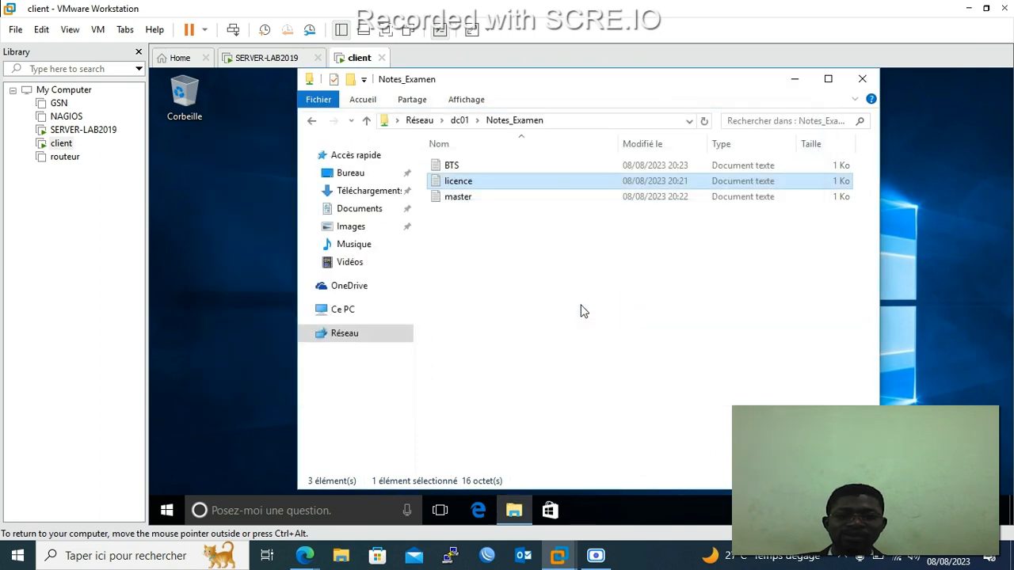
Open and close licence, master and BTS on the client to confirm their grades are intact.
{"action": "double_click", "coordinate": [502, 182]}
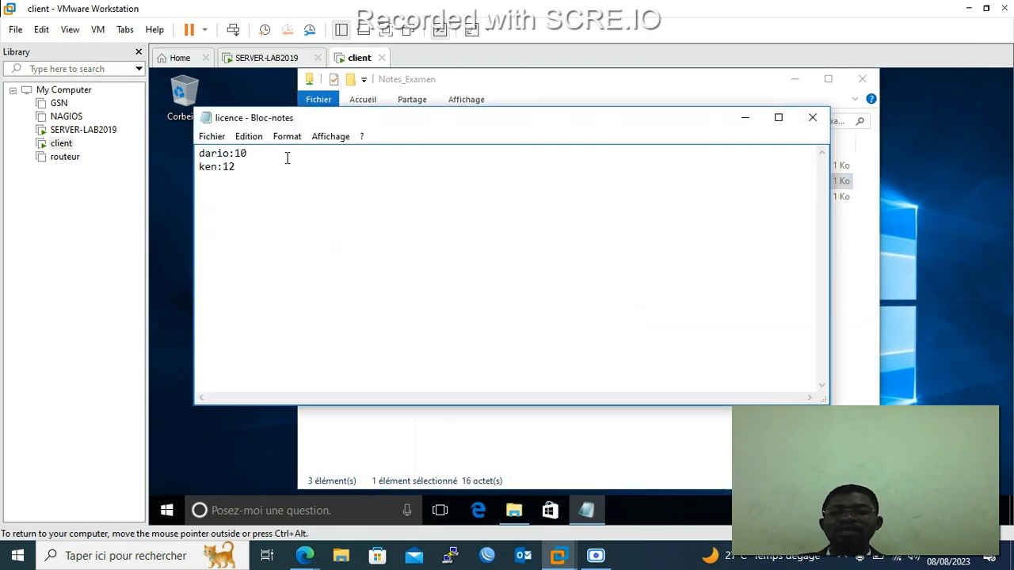
{"action": "left_click", "coordinate": [810, 119]}
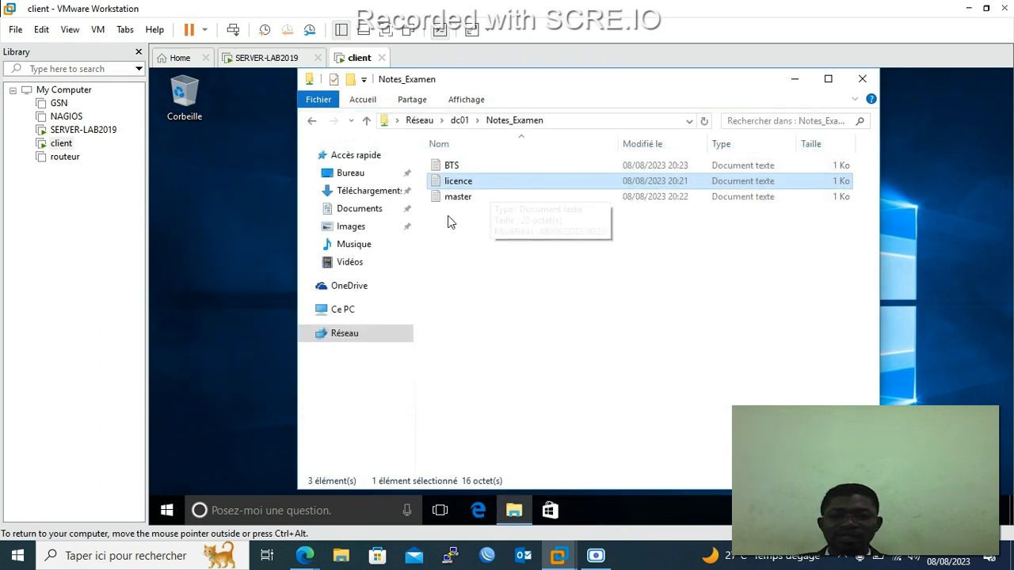
{"action": "left_click", "coordinate": [466, 202]}
{"action": "double_click", "coordinate": [466, 198]}
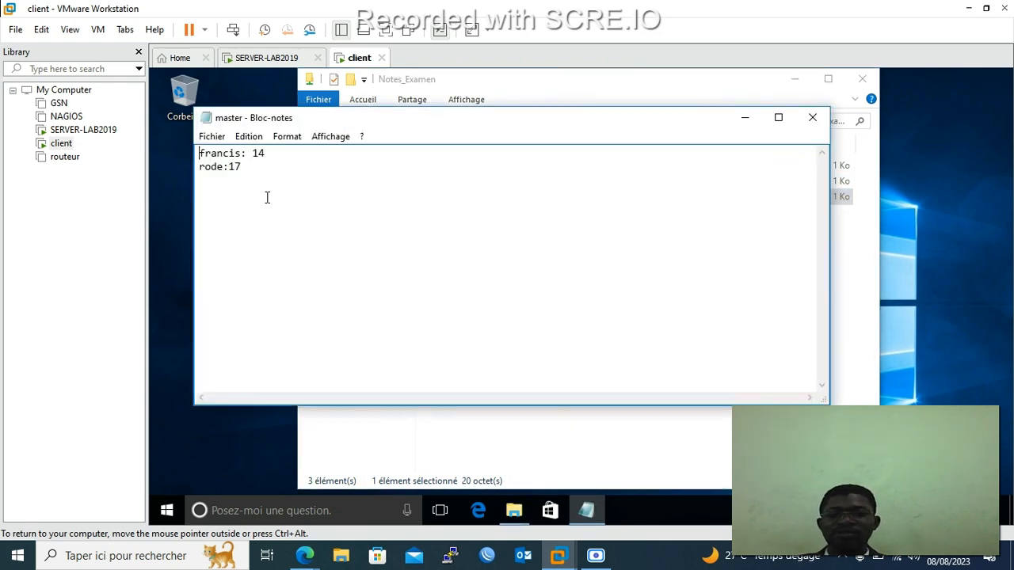
{"action": "left_click", "coordinate": [258, 168]}
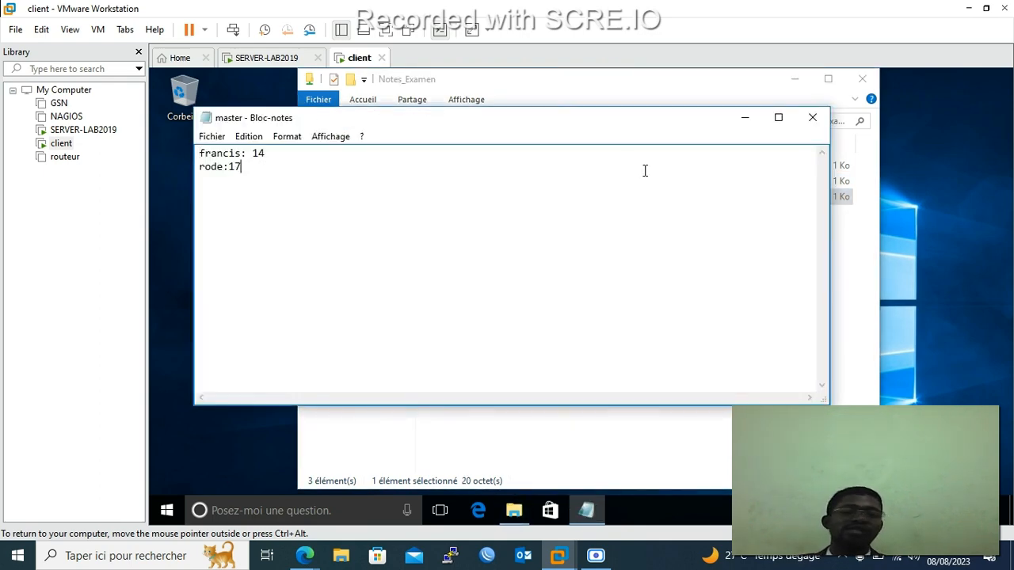
{"action": "left_click", "coordinate": [810, 119]}
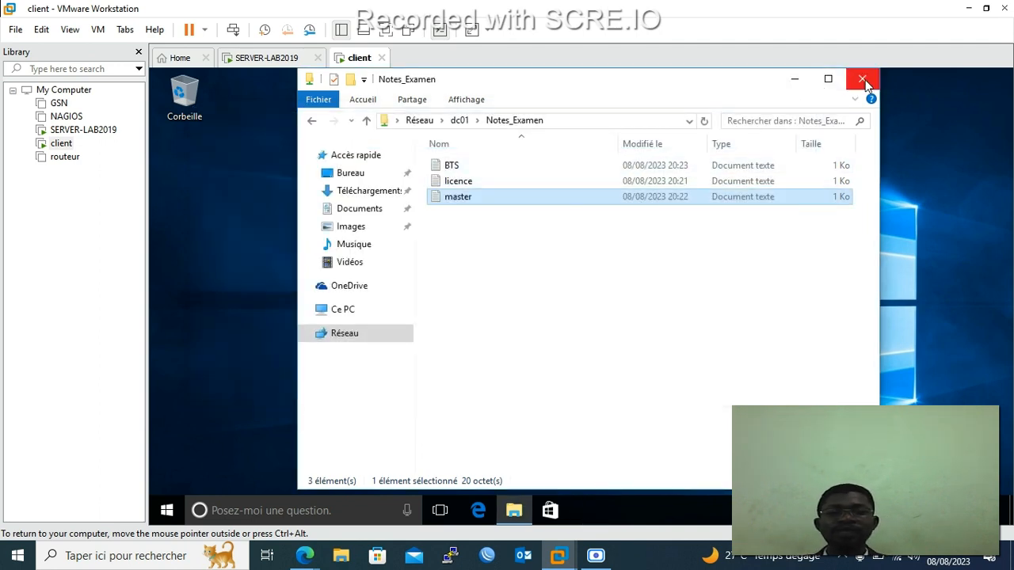
{"action": "double_click", "coordinate": [492, 170]}
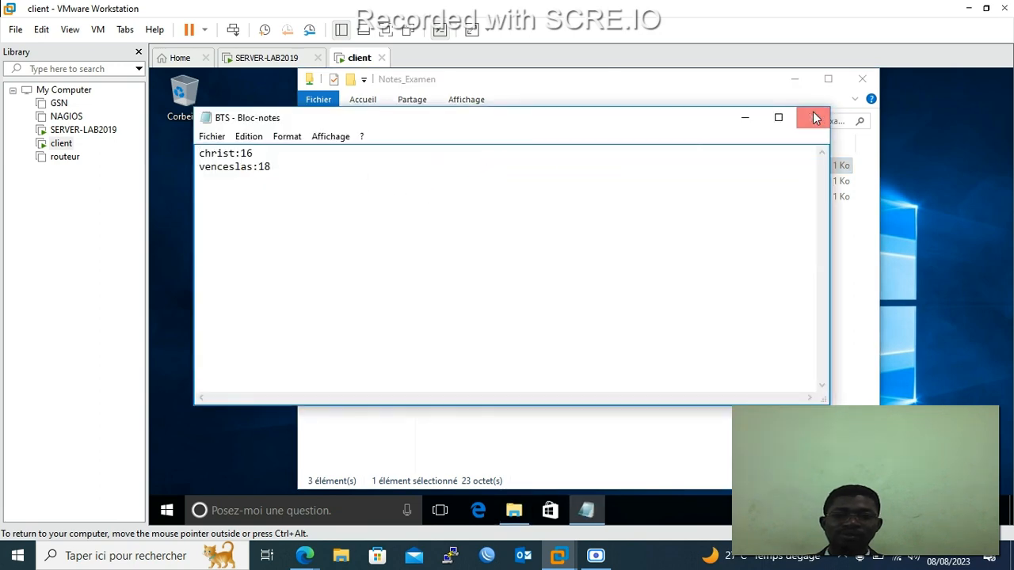
{"action": "left_click", "coordinate": [814, 117]}
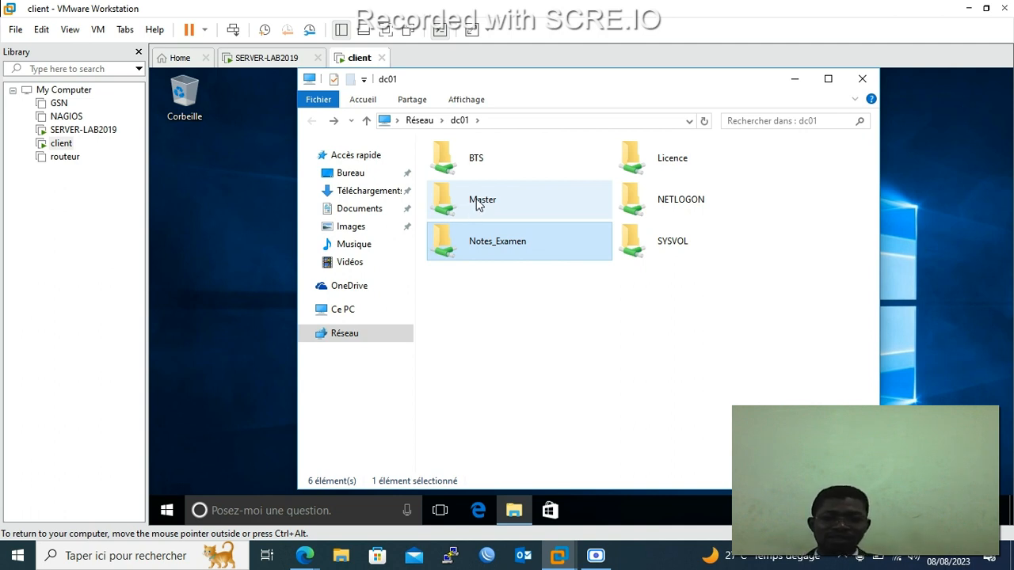
{"action": "double_click", "coordinate": [479, 204]}
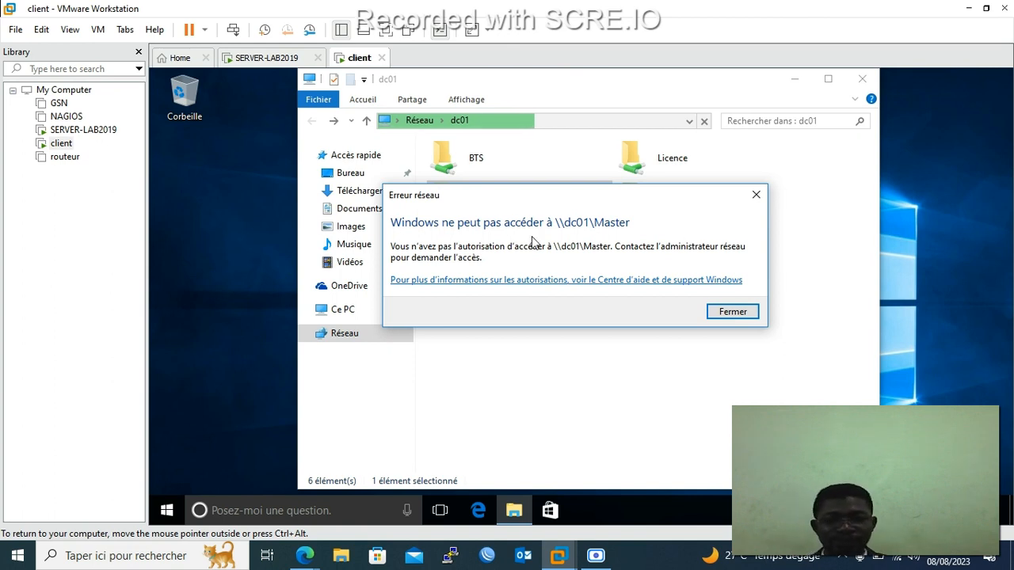
{"action": "left_click", "coordinate": [724, 314]}
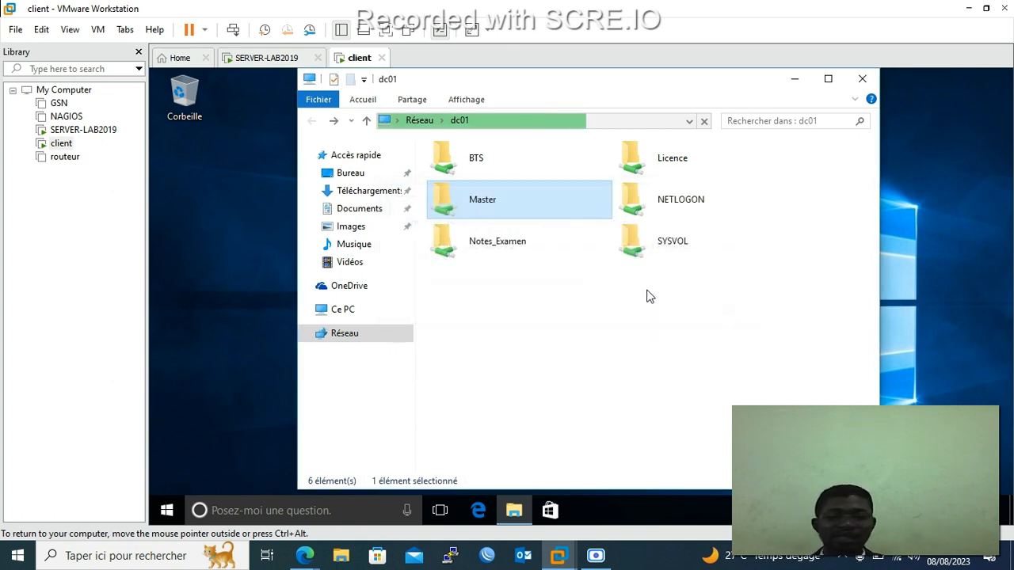
{"action": "double_click", "coordinate": [483, 158]}
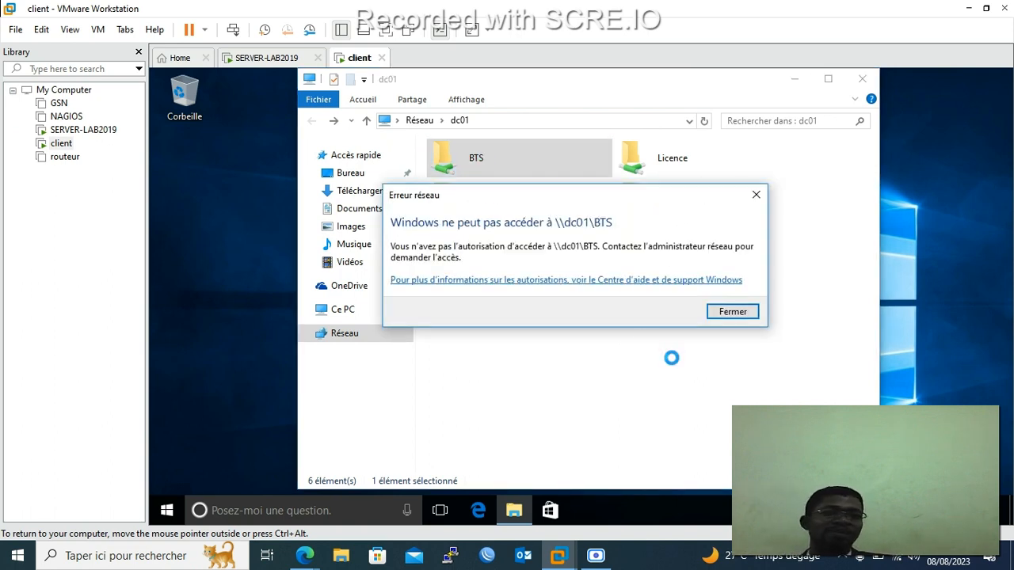
{"action": "left_click", "coordinate": [743, 315]}
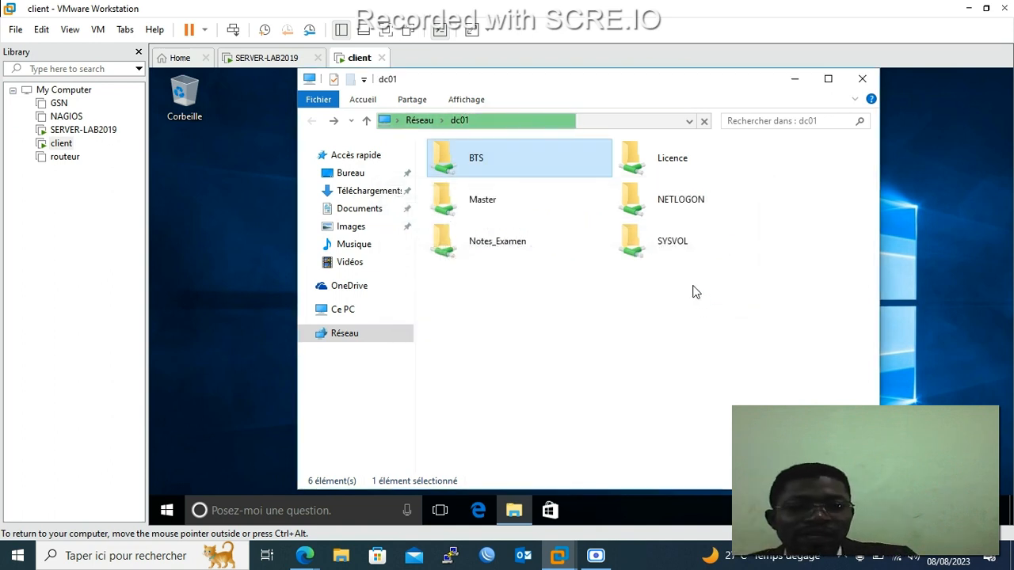
View Exposé en Securité Informatique from the Licence share, then close Notepad and the Explorer window.
{"action": "double_click", "coordinate": [676, 173]}
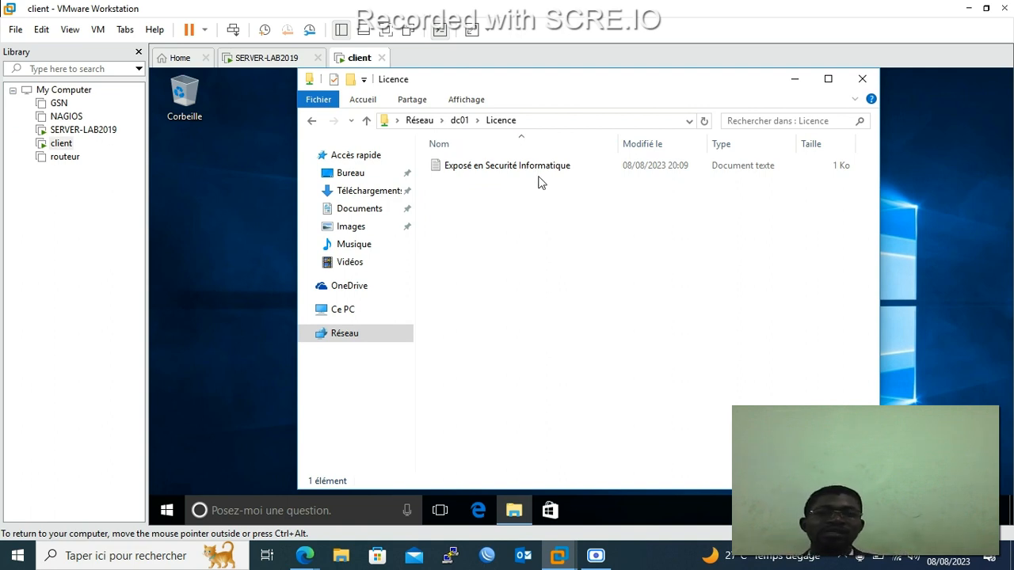
{"action": "double_click", "coordinate": [536, 166]}
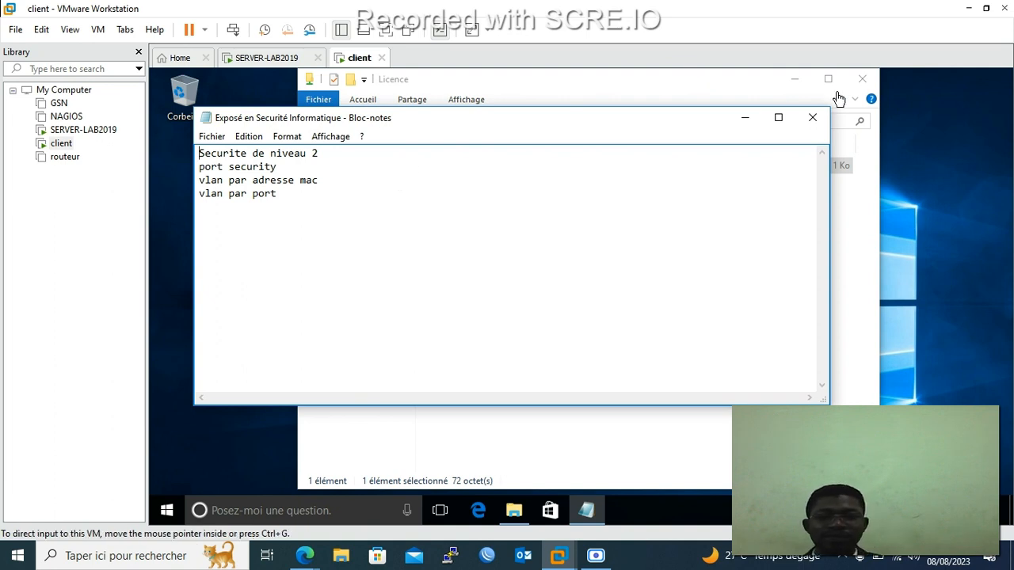
{"action": "left_click", "coordinate": [813, 119]}
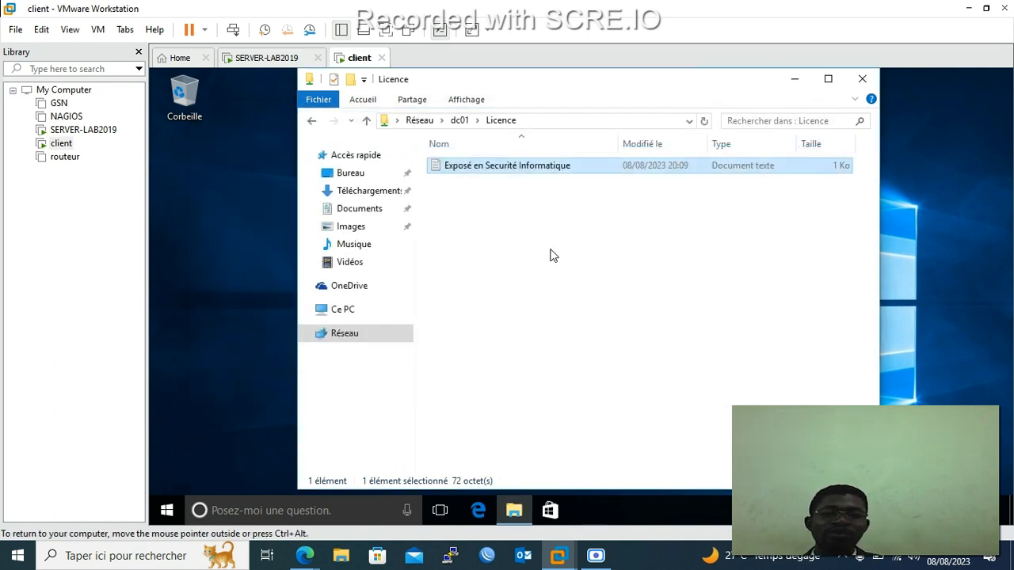
{"action": "left_click", "coordinate": [862, 81]}
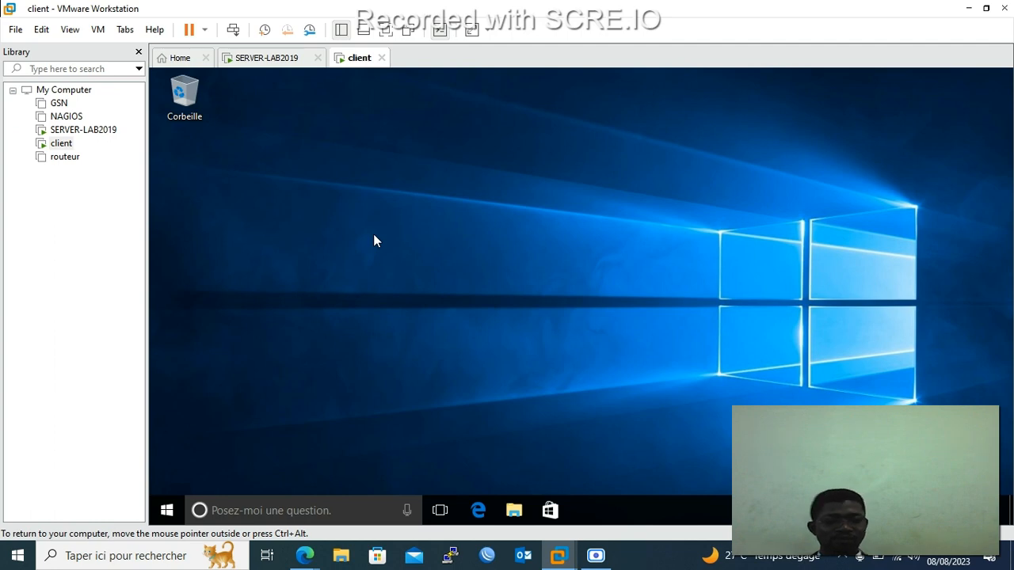
Switch to the SERVER-LAB2019 VM to show Server Manager's local server page for DC01.
{"action": "left_click", "coordinate": [595, 555]}
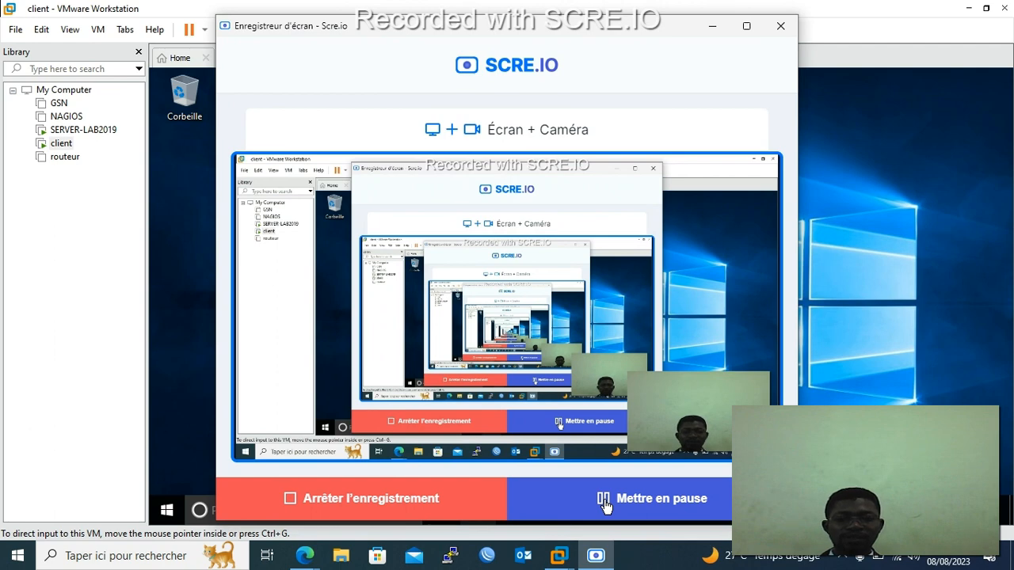
{"action": "left_click", "coordinate": [713, 27]}
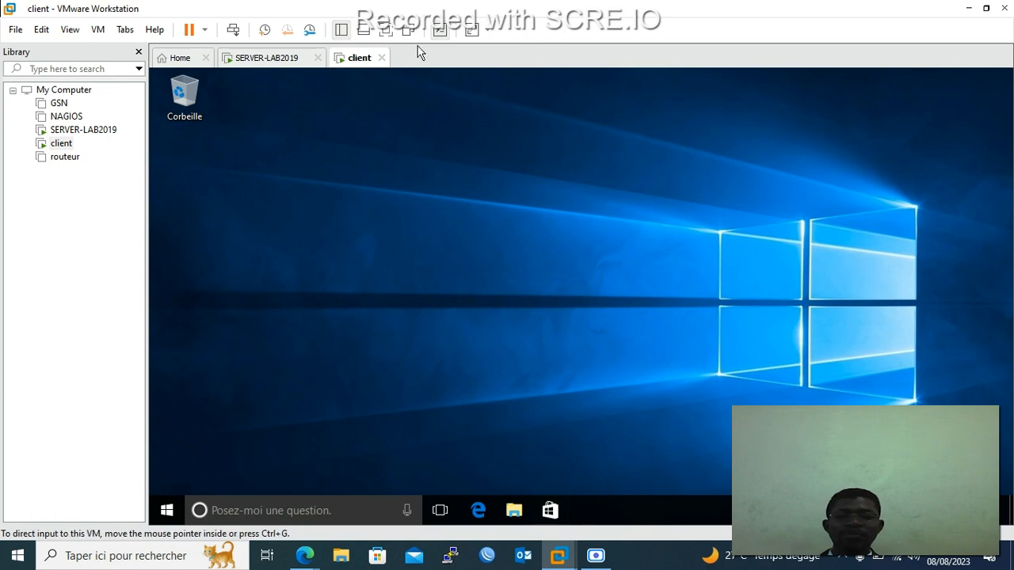
{"action": "left_click", "coordinate": [269, 58]}
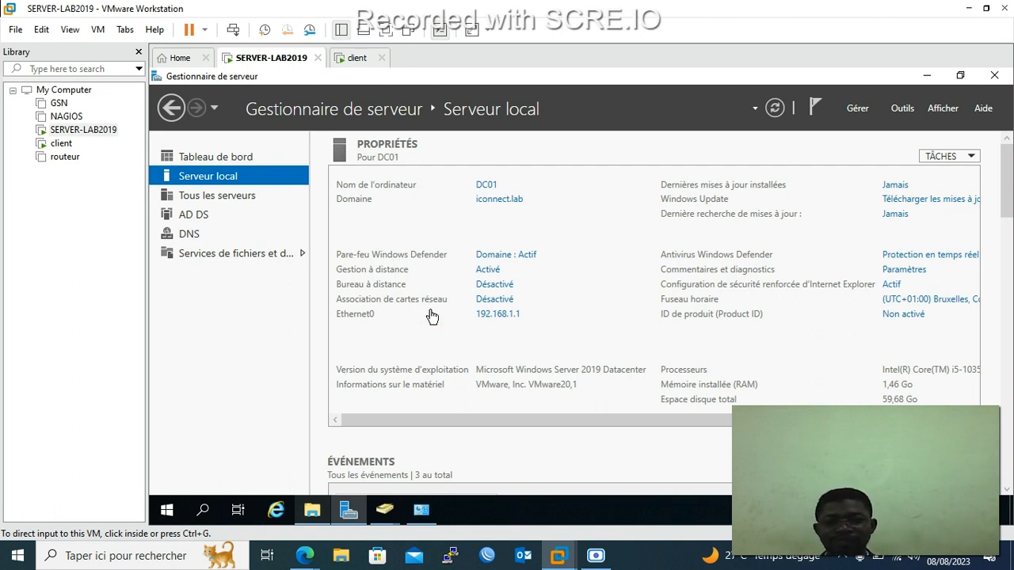
Dismiss the taskbar window previews and open the Outils d'administration folder from Start.
{"action": "left_click", "coordinate": [385, 513]}
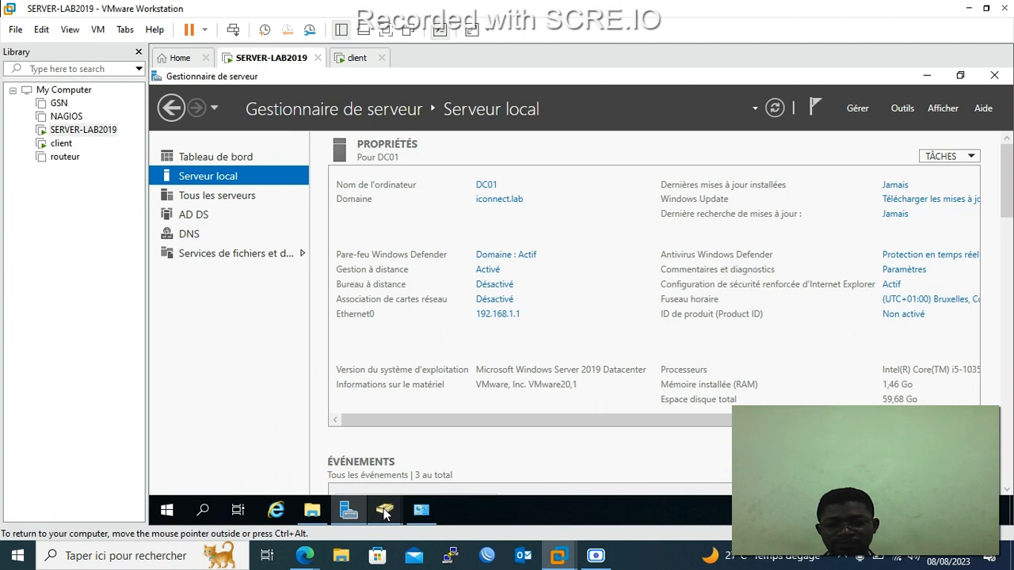
{"action": "left_click", "coordinate": [385, 513]}
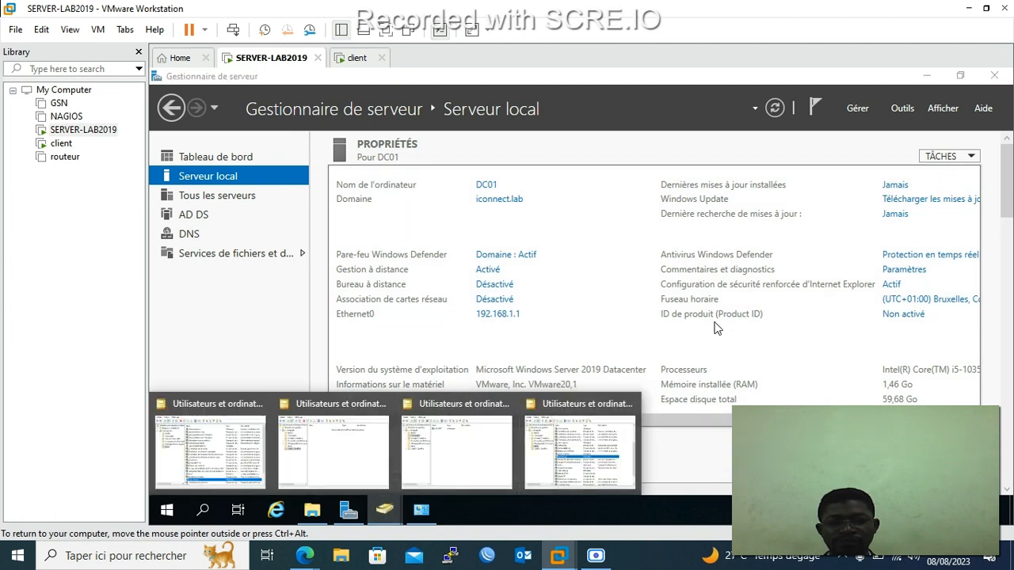
{"action": "left_click", "coordinate": [478, 341]}
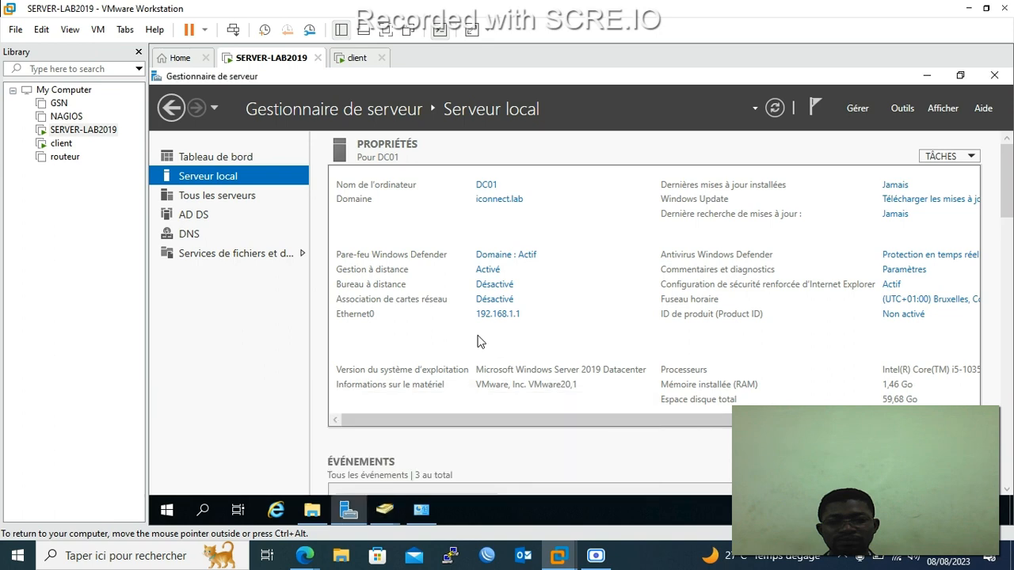
{"action": "left_click", "coordinate": [166, 513]}
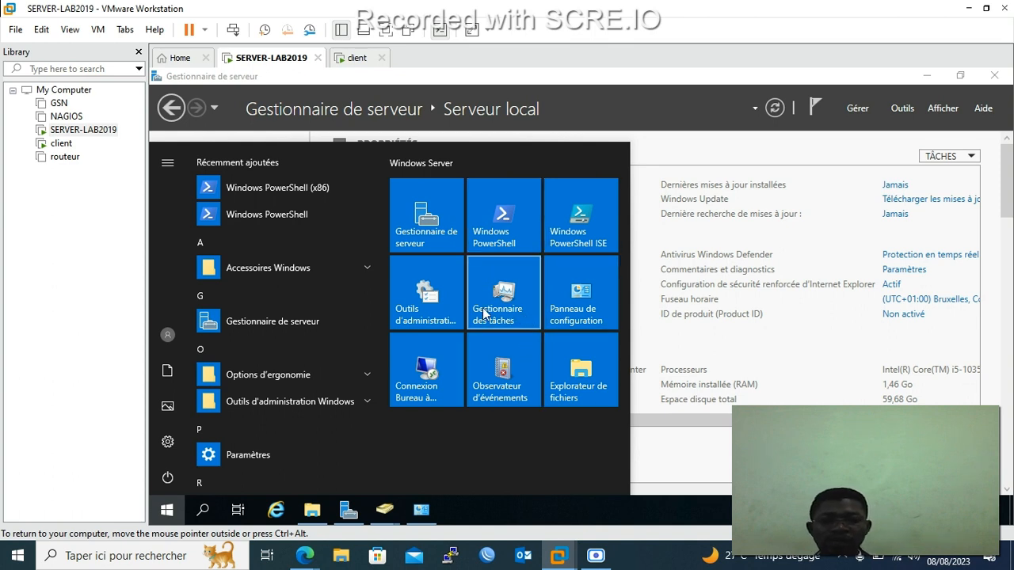
{"action": "left_click", "coordinate": [424, 313]}
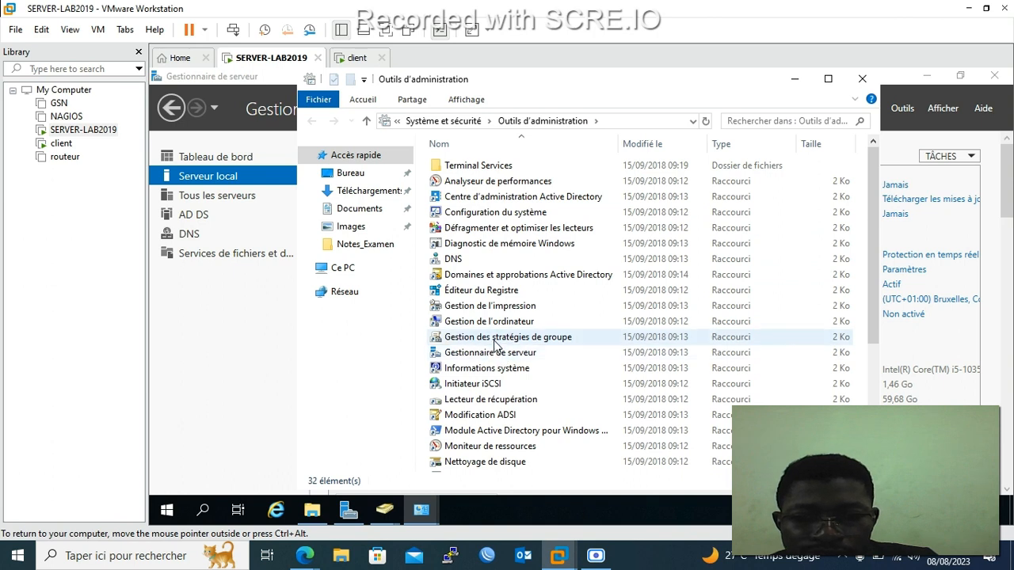
{"action": "left_click", "coordinate": [495, 342]}
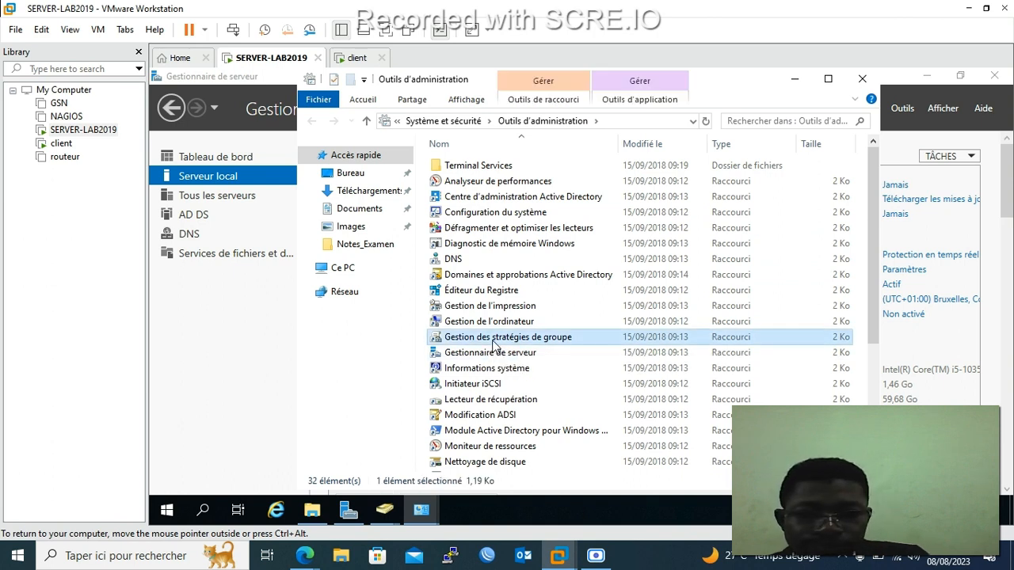
Launch Gestion des stratégies de groupe and edit iconnect.lab's Default Domain Policy.
{"action": "double_click", "coordinate": [496, 342]}
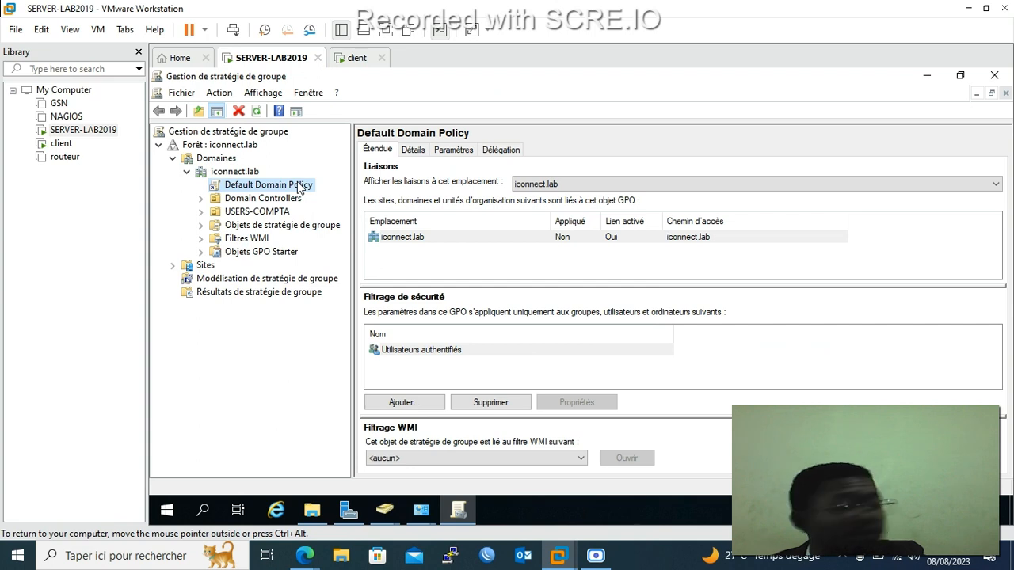
{"action": "right_click", "coordinate": [288, 188]}
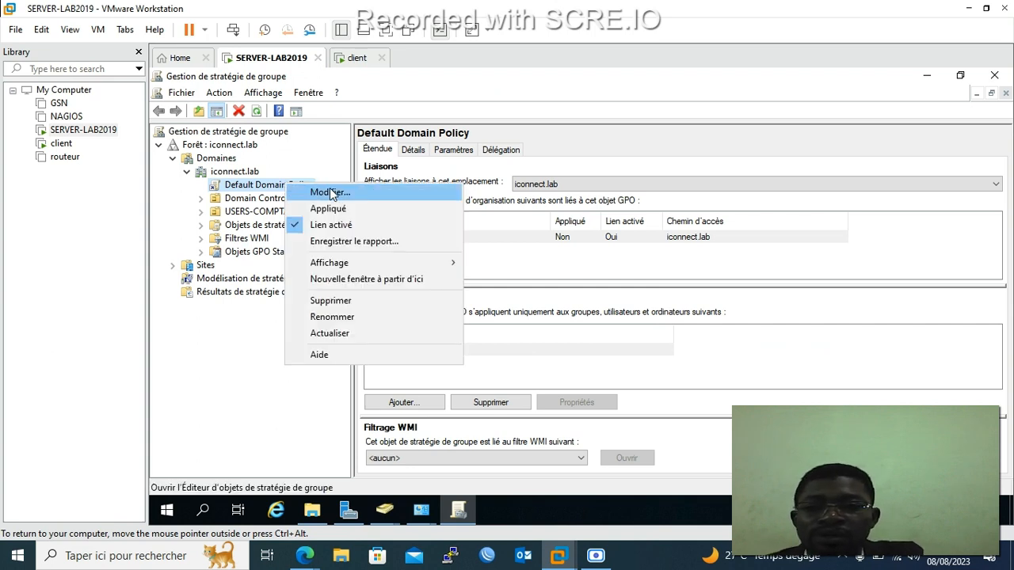
{"action": "left_click", "coordinate": [331, 194]}
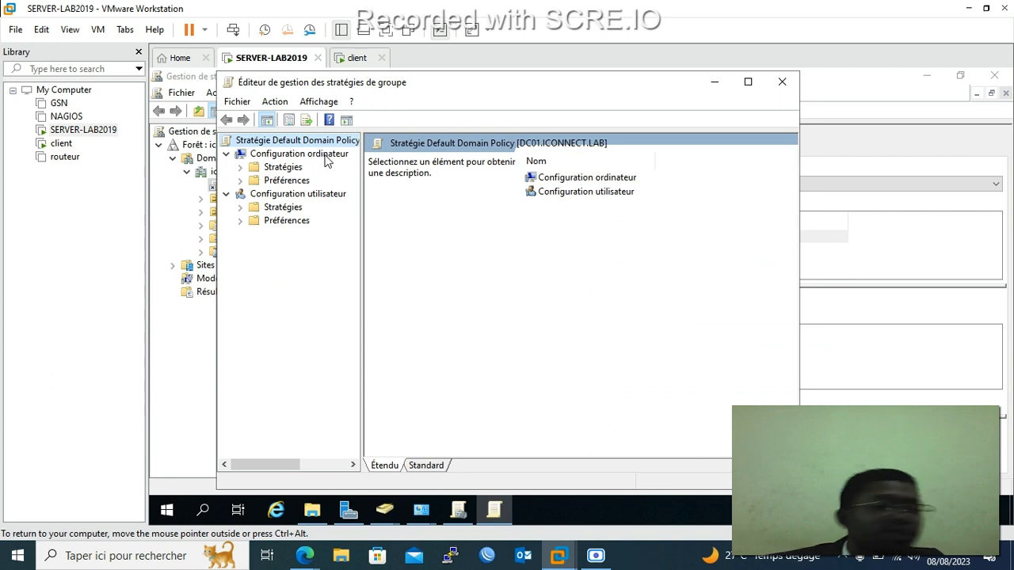
Browse to Paramètres de sécurité > Stratégies de comptes > Stratégie de mot de passe.
{"action": "left_click", "coordinate": [241, 169]}
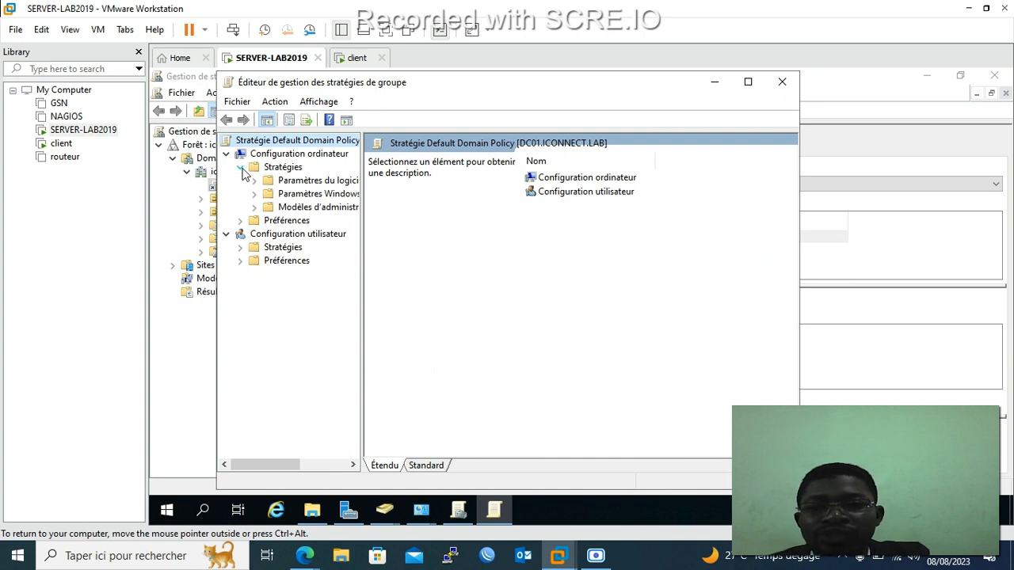
{"action": "left_click_drag", "start_coordinate": [362, 207], "coordinate": [426, 207]}
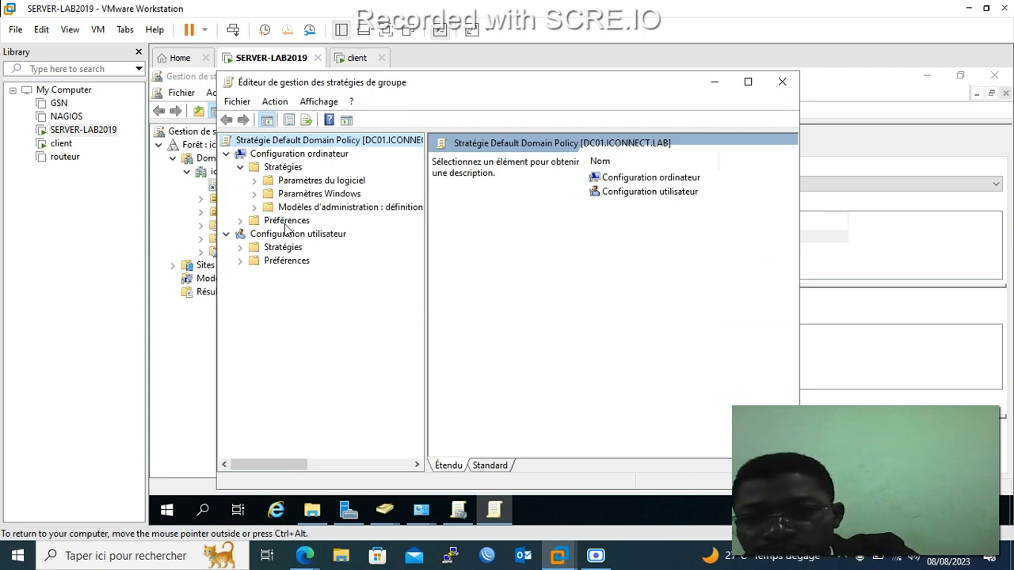
{"action": "left_click", "coordinate": [254, 194]}
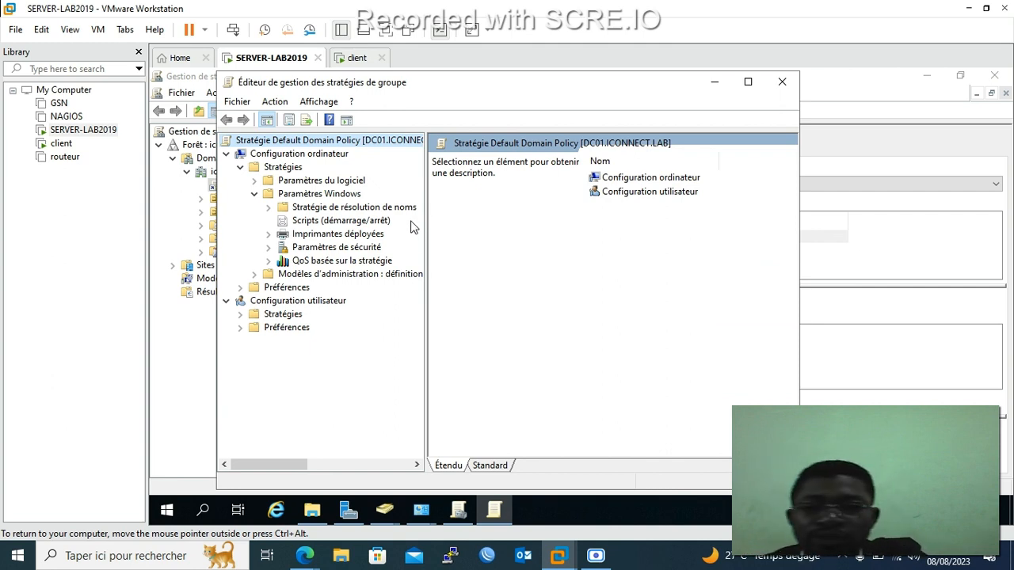
{"action": "left_click", "coordinate": [319, 249]}
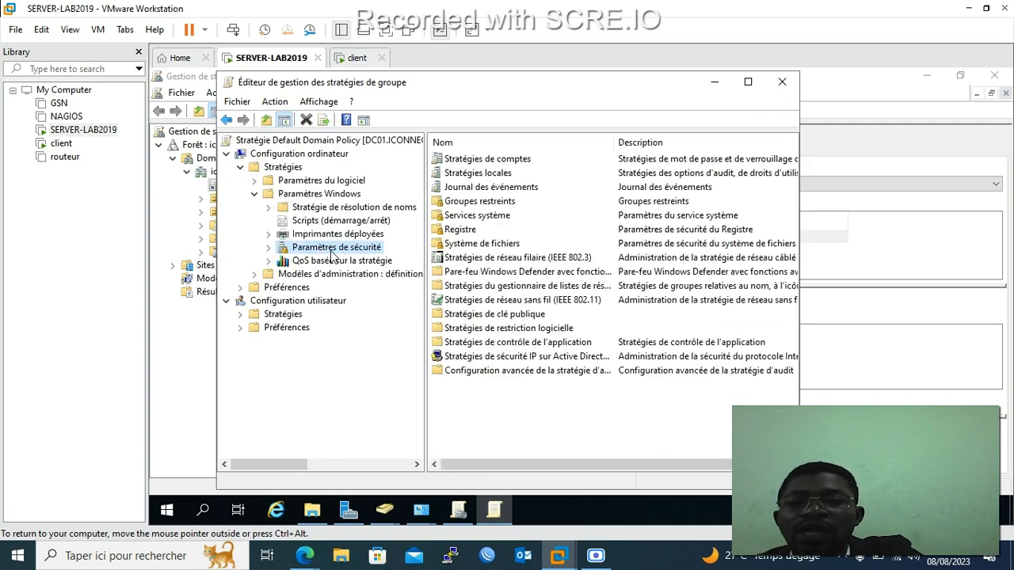
{"action": "left_click", "coordinate": [268, 247]}
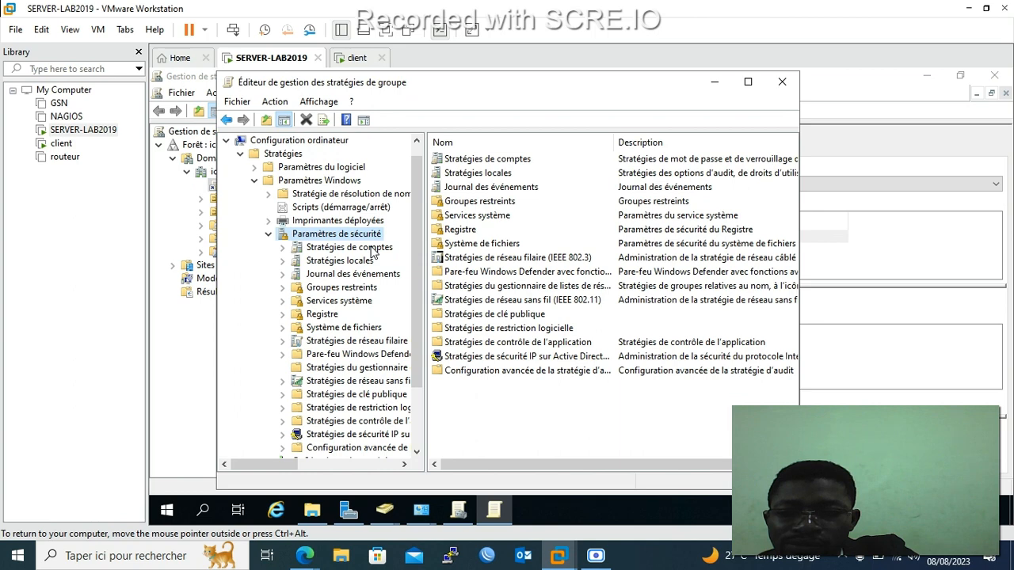
{"action": "left_click", "coordinate": [282, 248]}
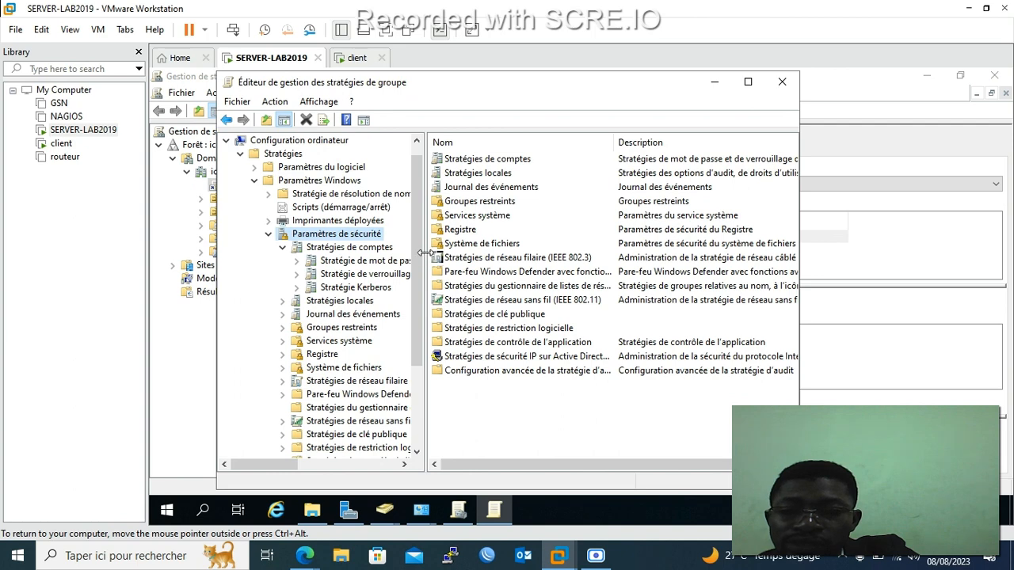
{"action": "left_click_drag", "start_coordinate": [425, 251], "coordinate": [514, 253]}
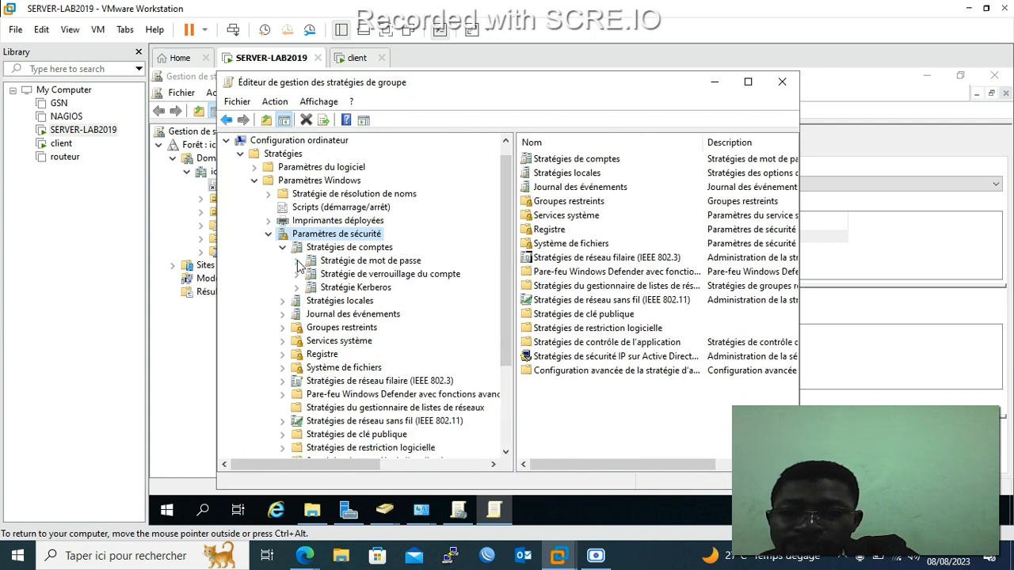
{"action": "left_click", "coordinate": [359, 262]}
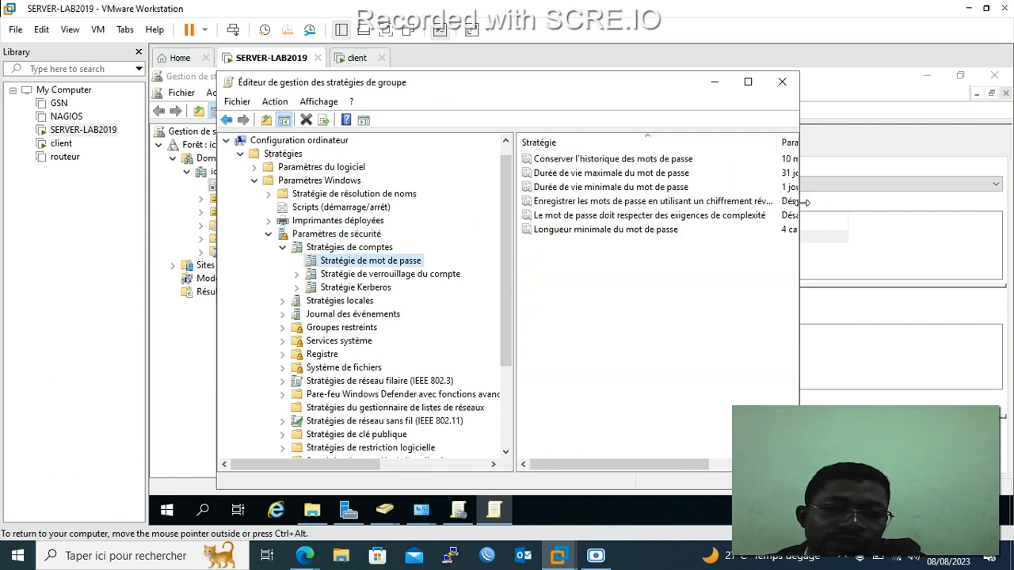
Widen the editor to read the password settings, collapse Paramètres Windows, and return to Group Policy Management.
{"action": "left_click_drag", "start_coordinate": [799, 206], "coordinate": [970, 219]}
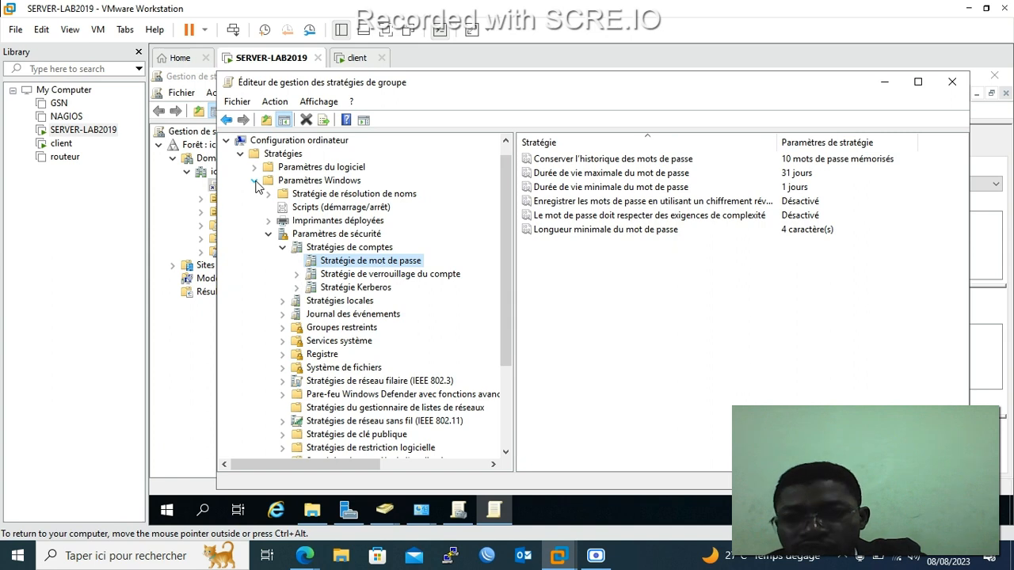
{"action": "left_click", "coordinate": [255, 181]}
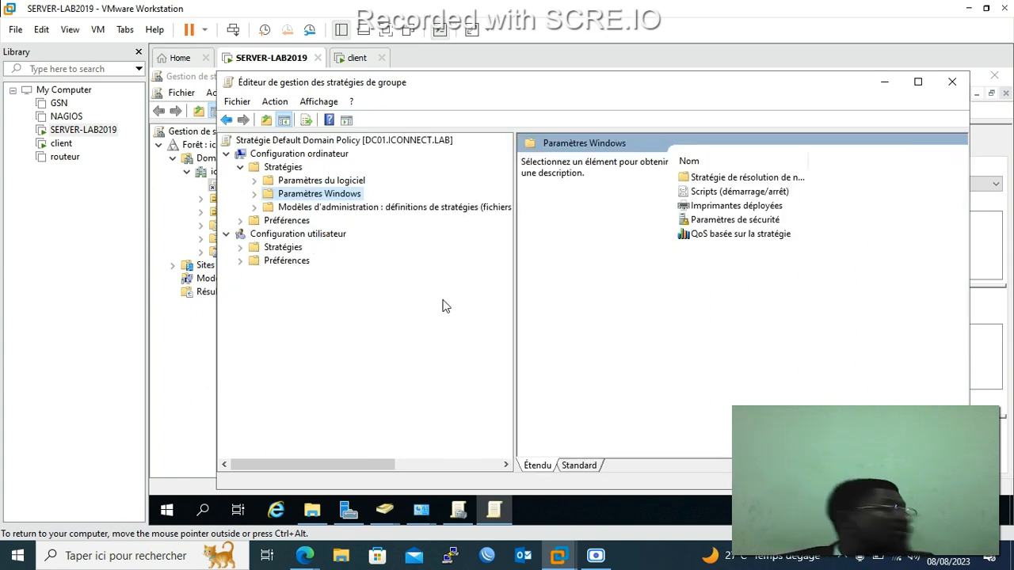
{"action": "left_click", "coordinate": [169, 385]}
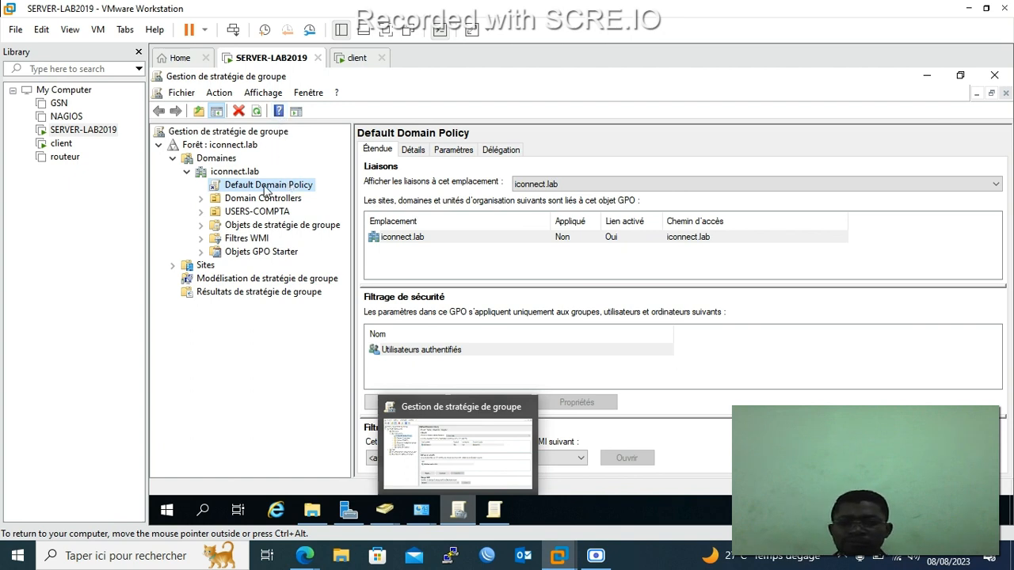
Start creating a new GPO in iconnect.lab with no starter GPO, then cancel it.
{"action": "right_click", "coordinate": [246, 173]}
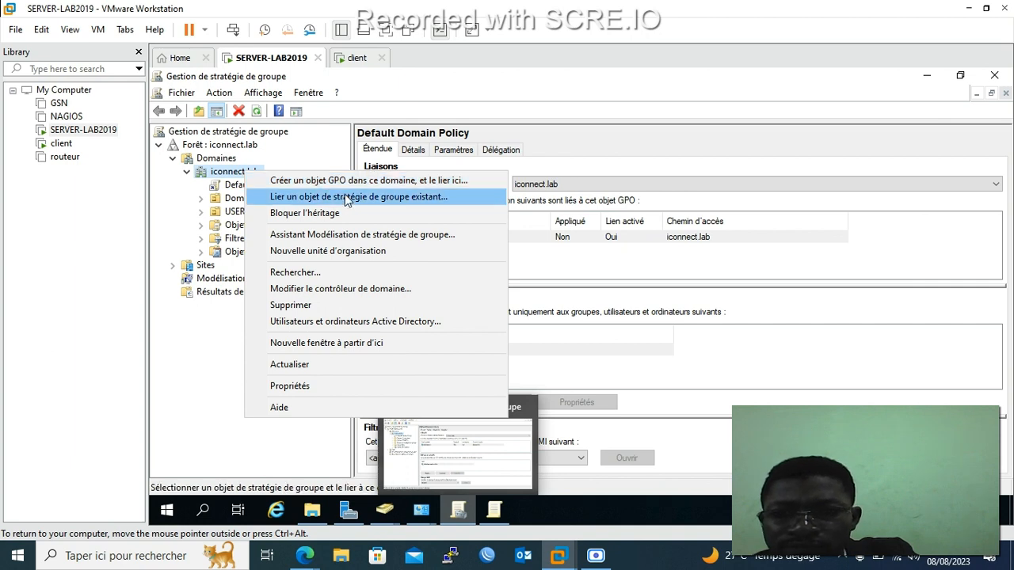
{"action": "left_click", "coordinate": [348, 181]}
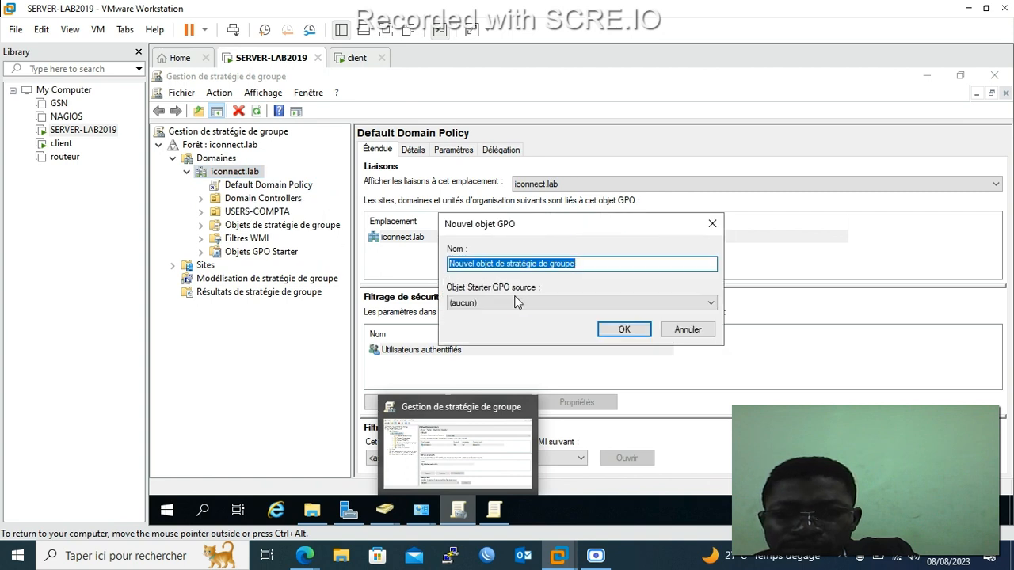
{"action": "left_click", "coordinate": [515, 303]}
{"action": "left_click", "coordinate": [513, 304]}
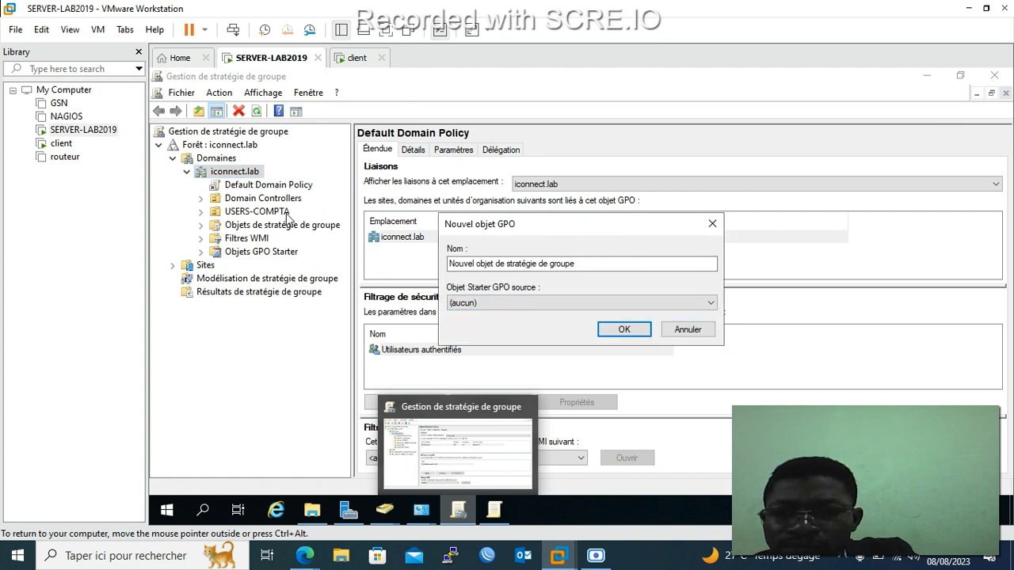
{"action": "left_click", "coordinate": [712, 224]}
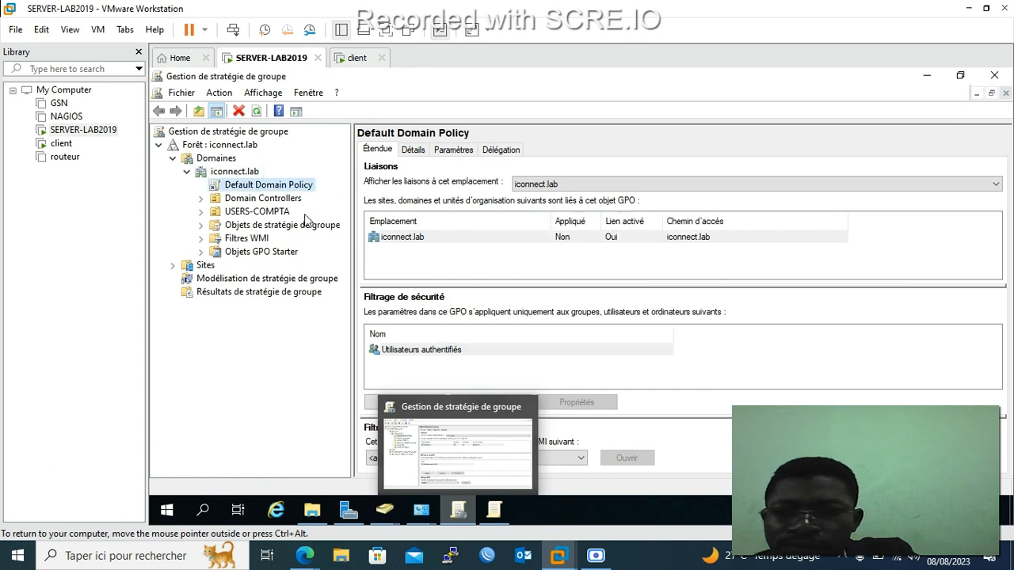
Expand and collapse Domain Controllers, then switch to File Explorer showing Ce PC.
{"action": "left_click", "coordinate": [202, 200]}
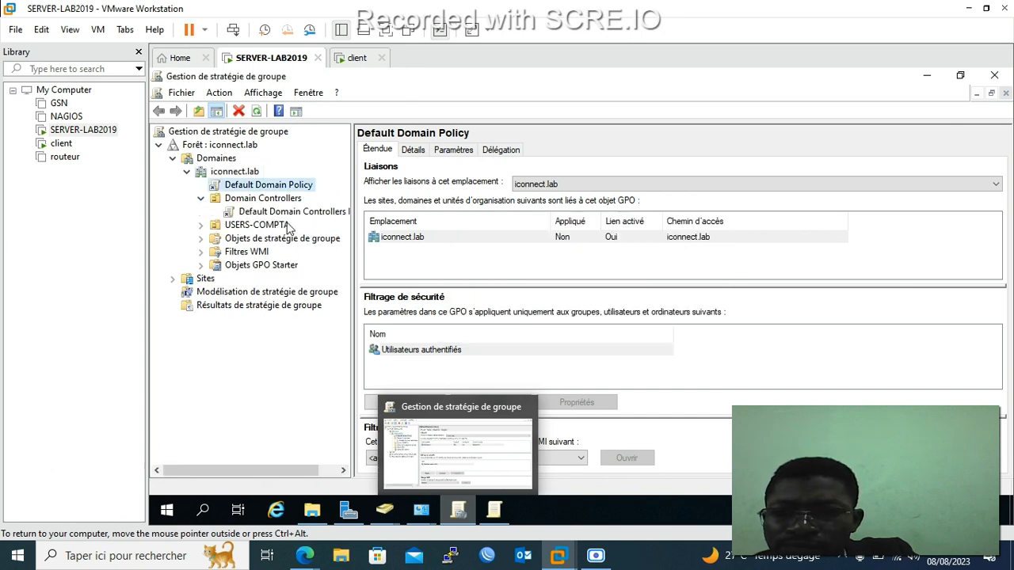
{"action": "left_click", "coordinate": [200, 200]}
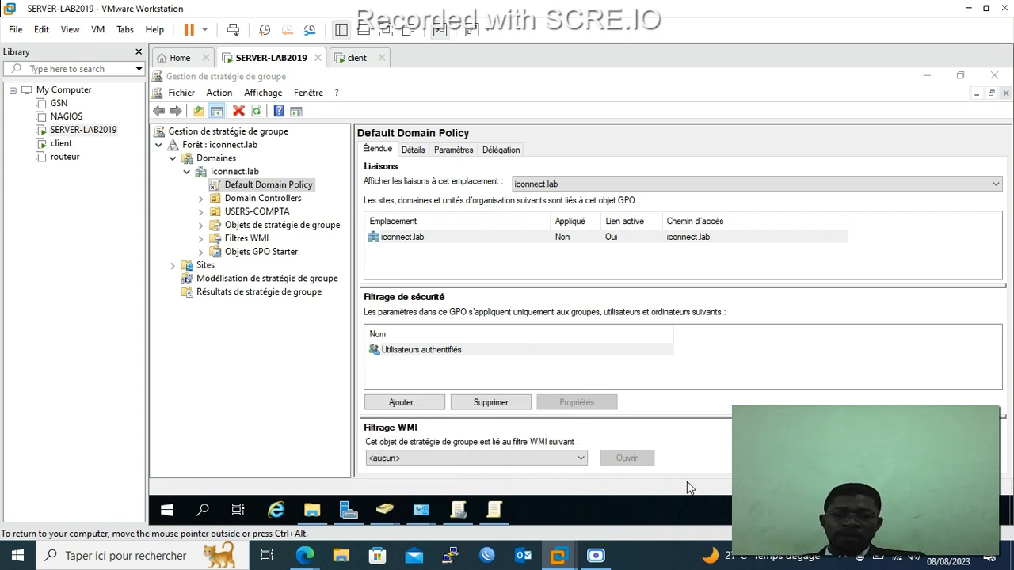
{"action": "mouse_move", "coordinate": [609, 552]}
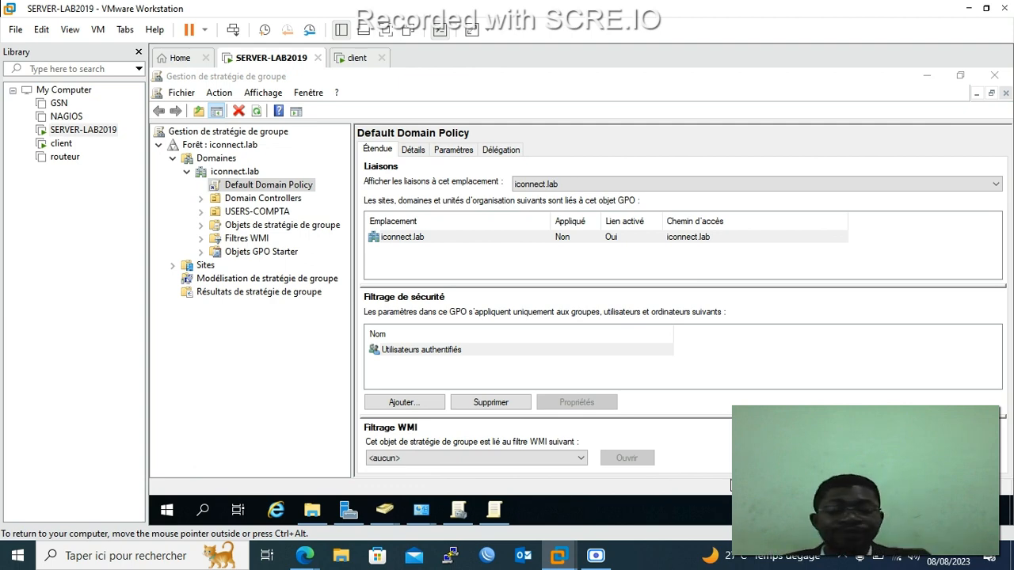
{"action": "left_click", "coordinate": [595, 555]}
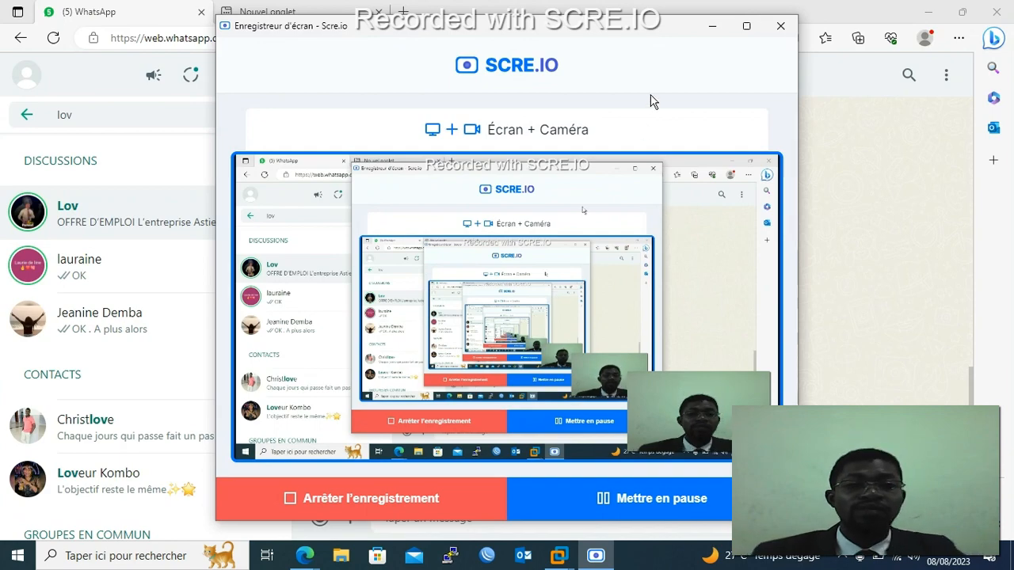
{"action": "left_click", "coordinate": [712, 26]}
{"action": "left_click", "coordinate": [928, 12]}
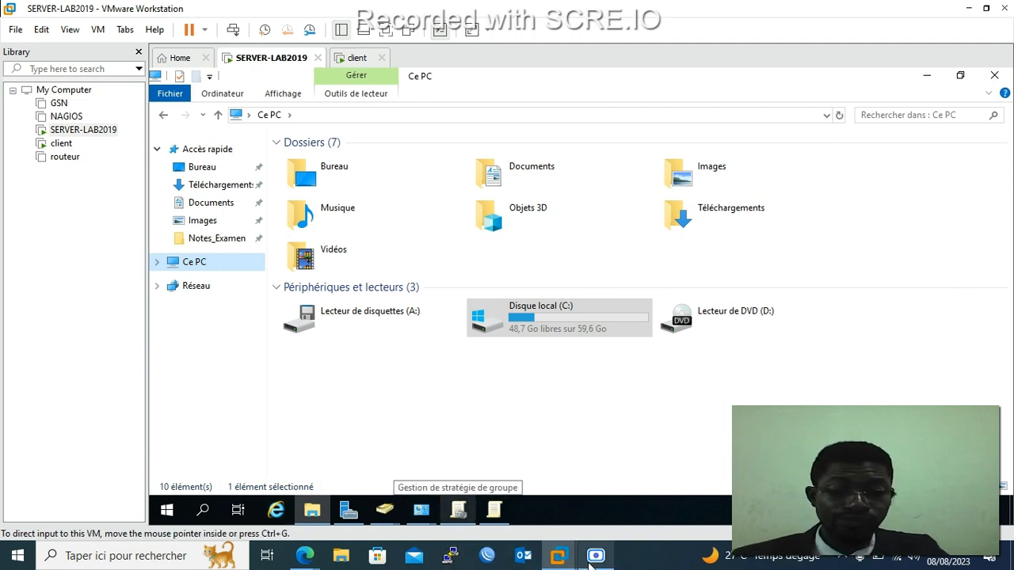
{"action": "mouse_move", "coordinate": [592, 560]}
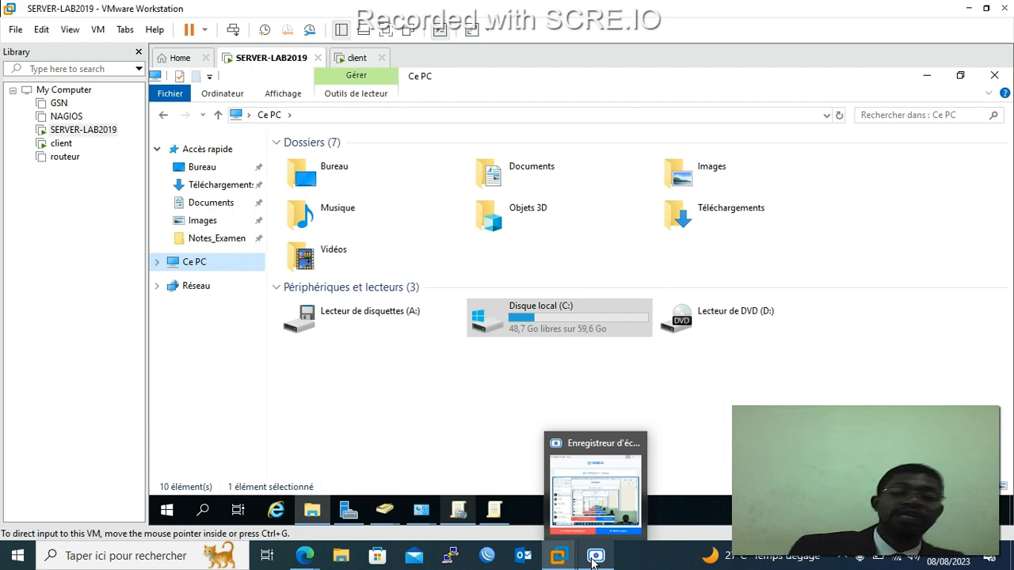
{"action": "left_click", "coordinate": [594, 557]}
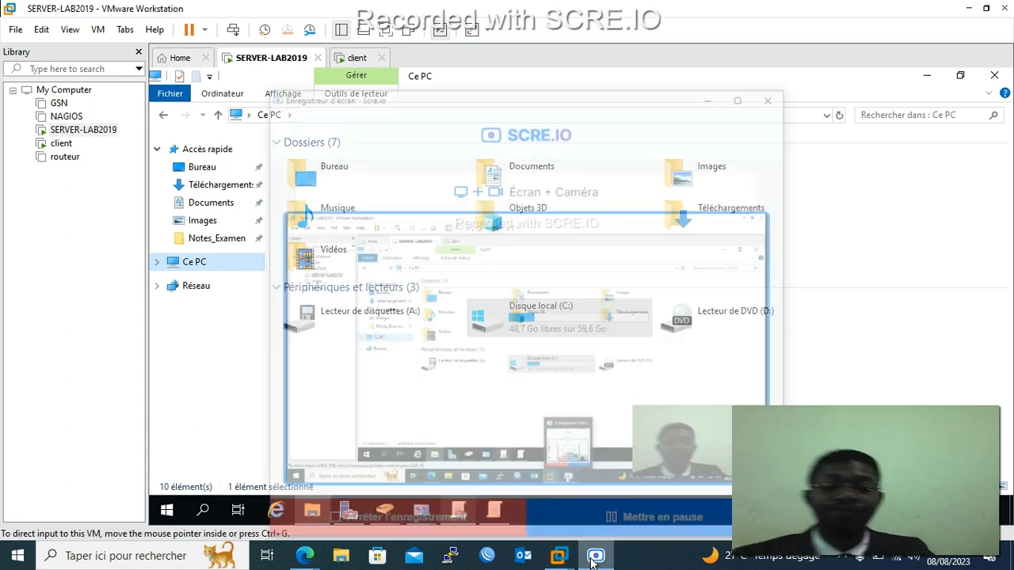